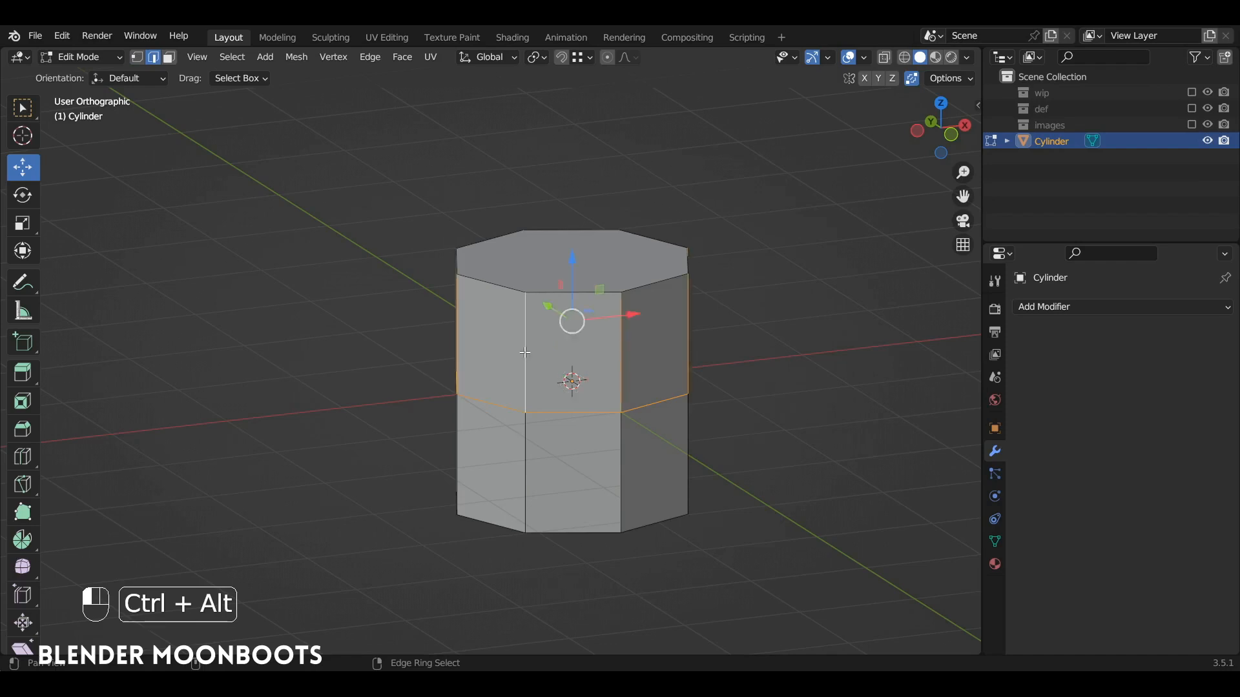
# Add the lower vertical edge ring to the selection and bevel the selected edges 0.117 m wide with 2 segments
pyautogui.keyDown('alt'); pyautogui.moveTo(430, 340); pyautogui.dragTo(622, 345, button='middle'); pyautogui.keyUp('alt')
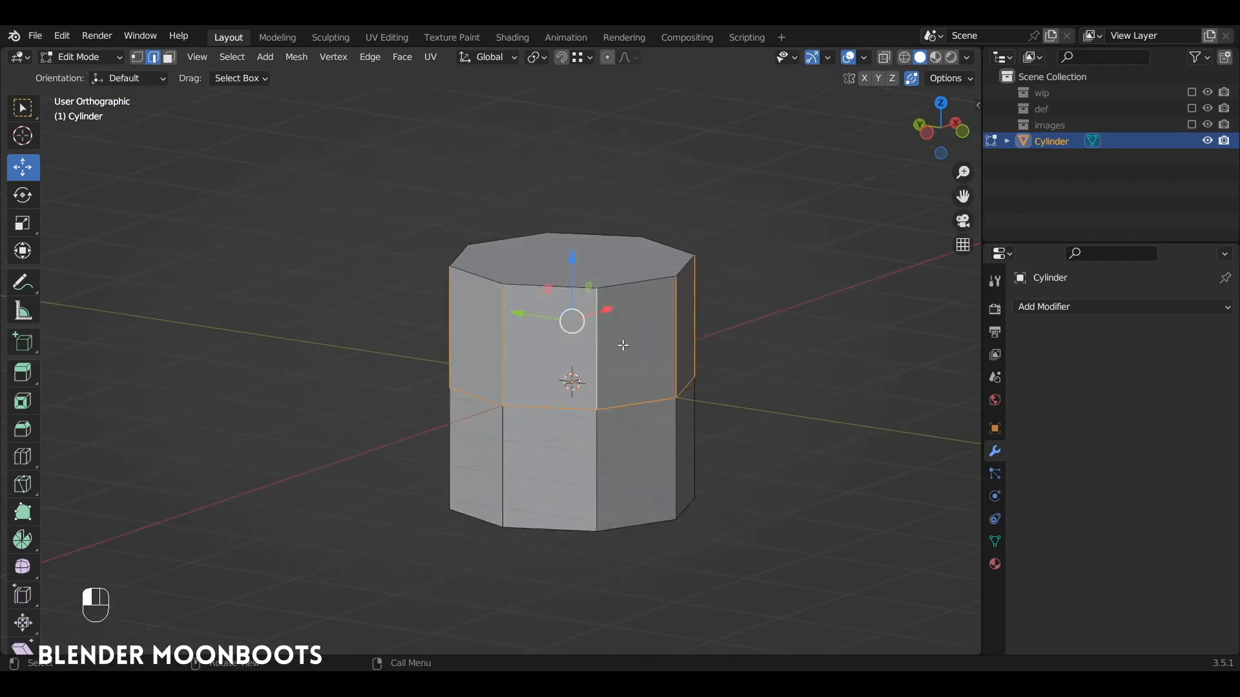
pyautogui.keyDown('ctrl'); pyautogui.keyDown('alt'); pyautogui.click(504, 446); pyautogui.keyUp('alt'); pyautogui.keyUp('ctrl')
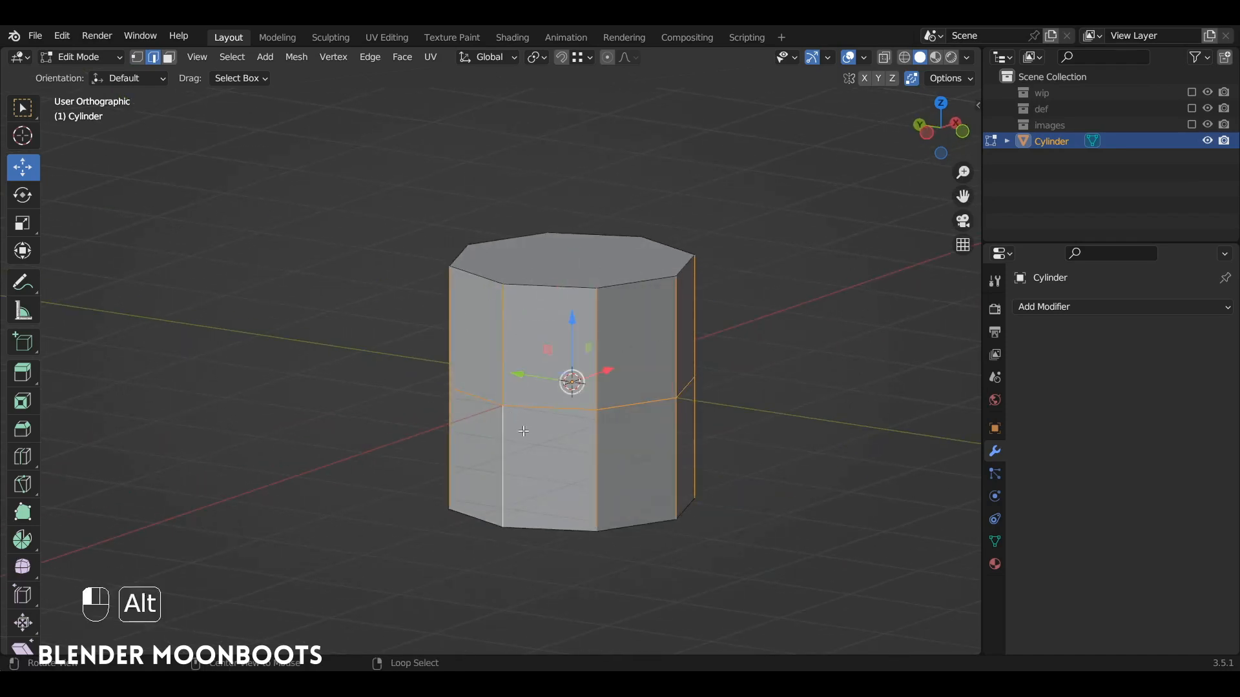
pyautogui.keyDown('alt'); pyautogui.moveTo(523, 429); pyautogui.dragTo(568, 400); pyautogui.keyUp('alt')
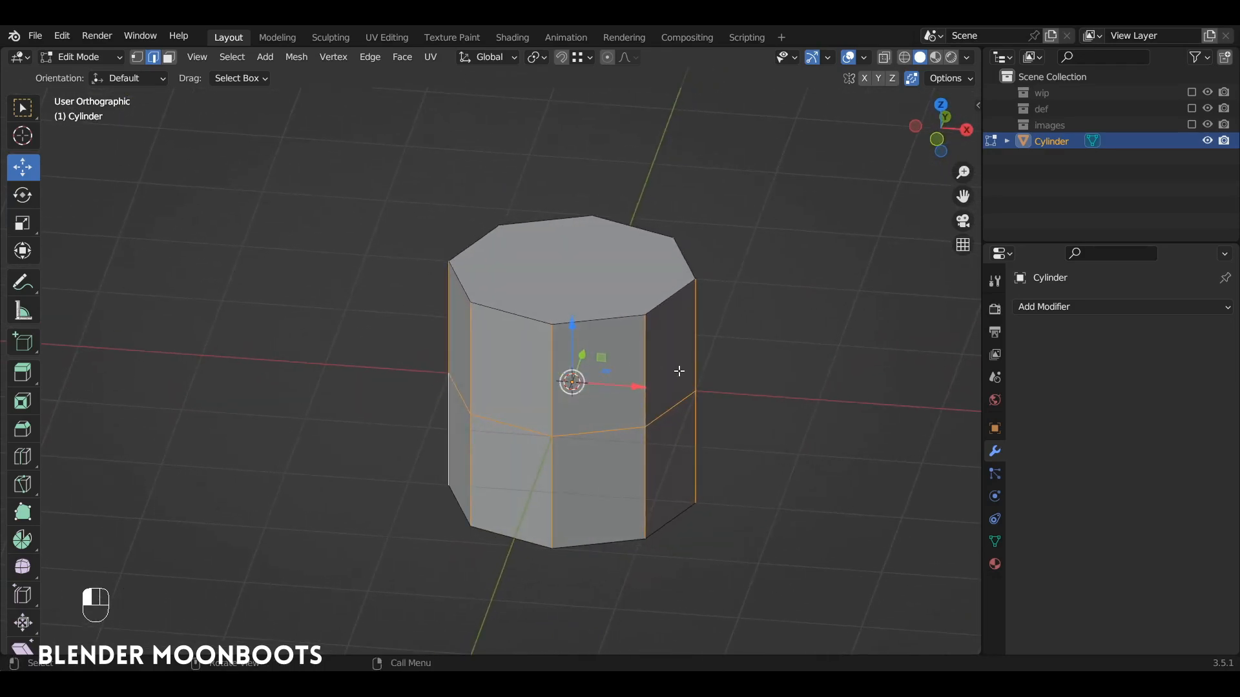
pyautogui.hotkey('ctrl', 'b')
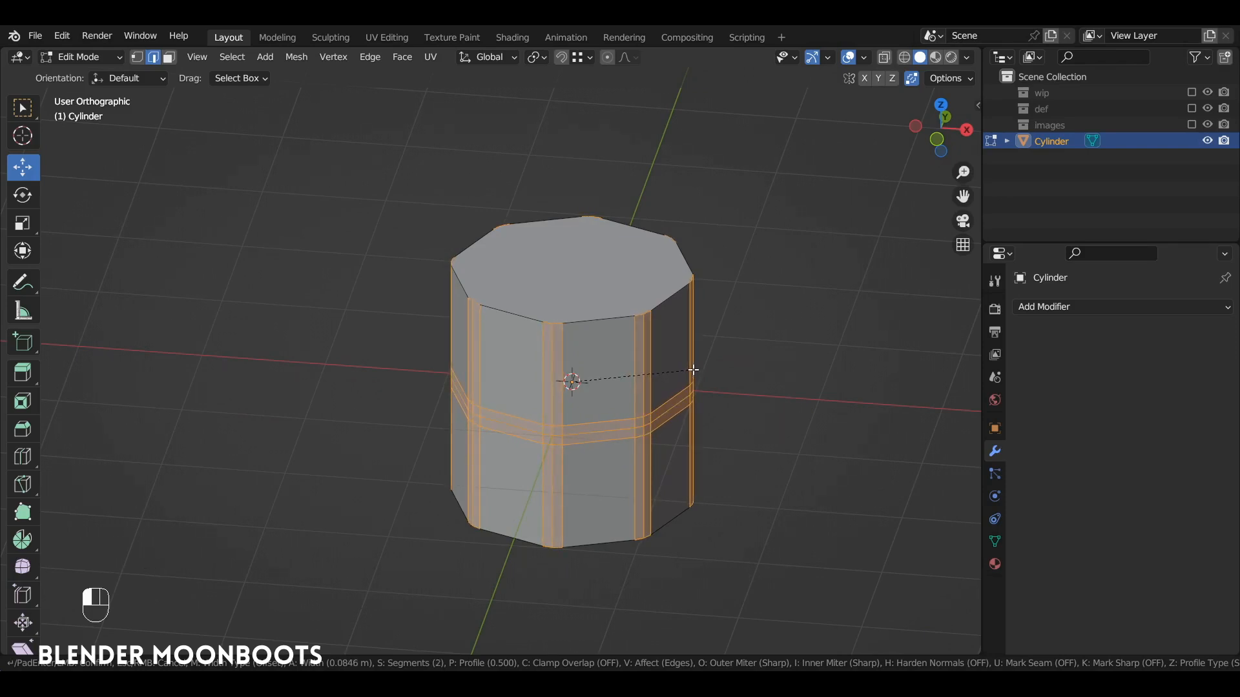
pyautogui.scroll(1, 694, 369)
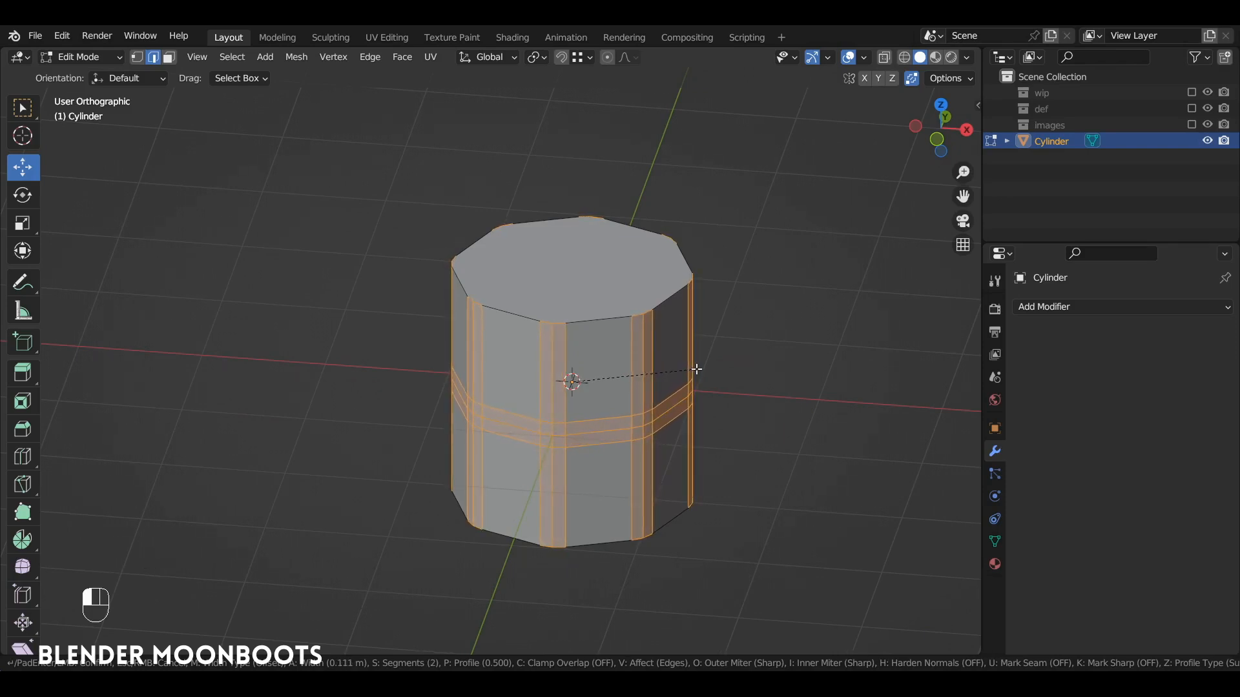
pyautogui.click(698, 368)
# Check the bevelled corners from the top view and set the bevel's shape to 1.000
pyautogui.keyDown('alt'); pyautogui.moveTo(698, 368); pyautogui.dragTo(649, 334); pyautogui.keyUp('alt')
pyautogui.press('KP_7')
pyautogui.keyDown('alt'); pyautogui.keyDown('shift'); pyautogui.moveTo(635, 418); pyautogui.dragTo(602, 344); pyautogui.keyUp('shift'); pyautogui.keyUp('alt')
pyautogui.keyDown('alt'); pyautogui.keyDown('shift'); pyautogui.moveTo(649, 575); pyautogui.dragTo(580, 398); pyautogui.keyUp('shift'); pyautogui.keyUp('alt')
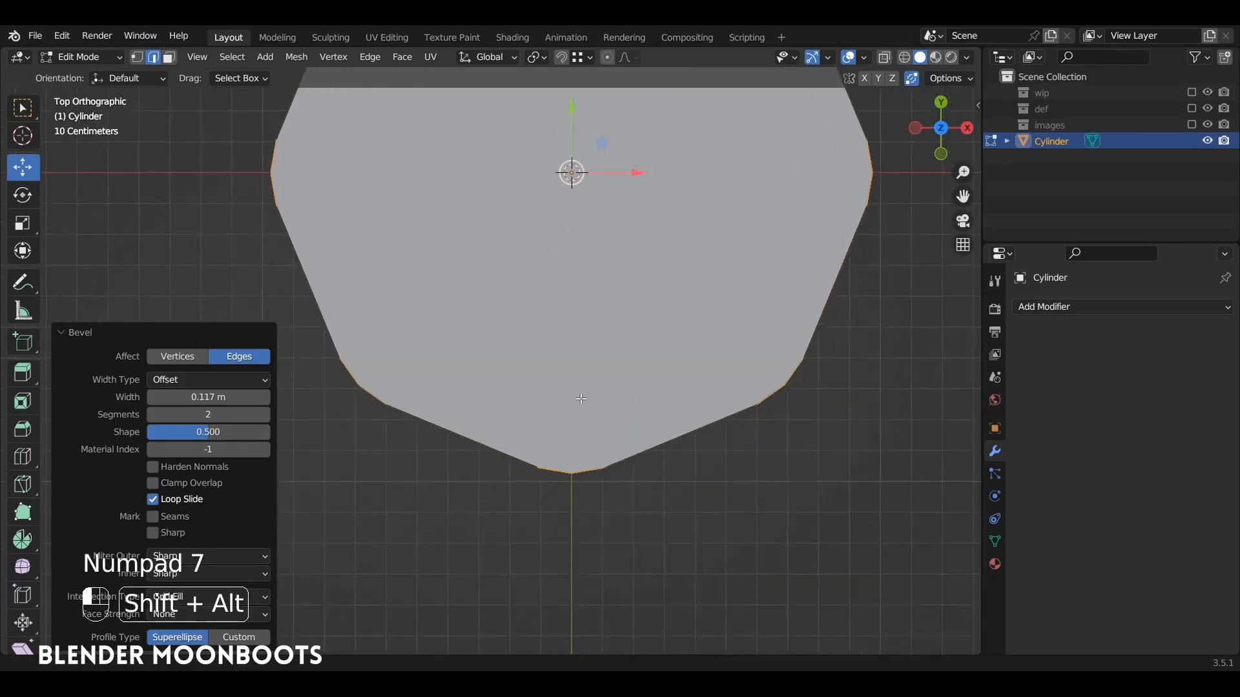
pyautogui.scroll(2, 581, 398)
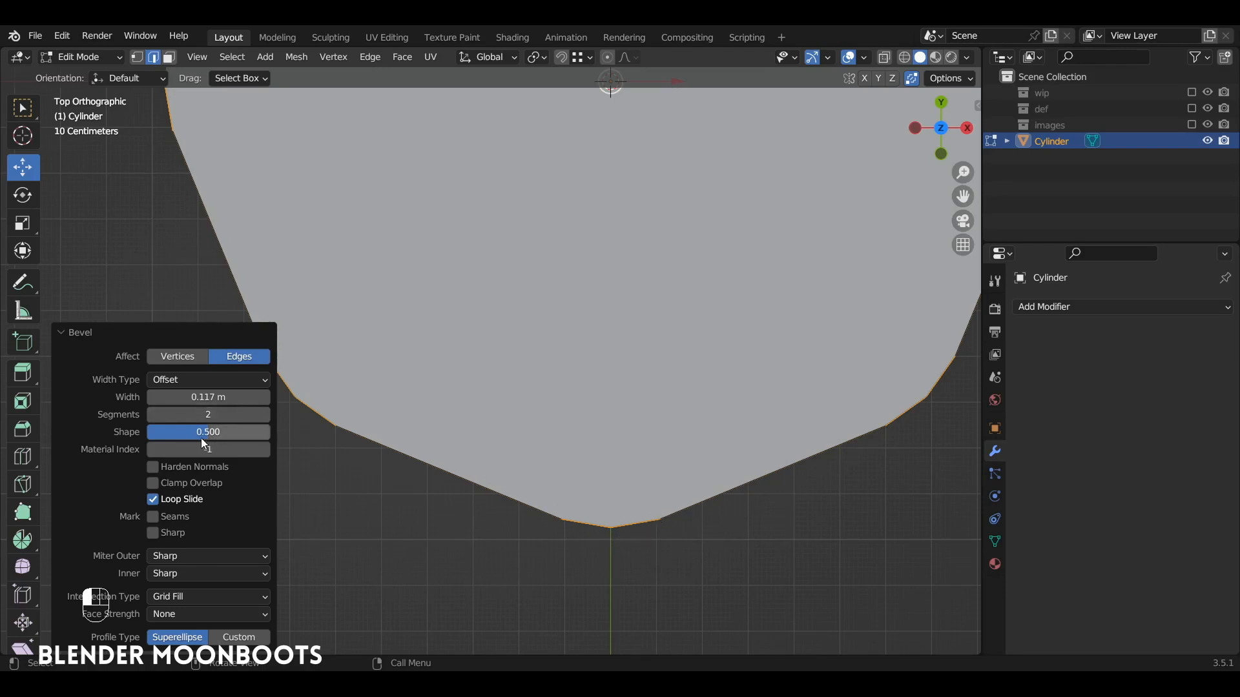
pyautogui.moveTo(213, 434); pyautogui.dragTo(284, 430)
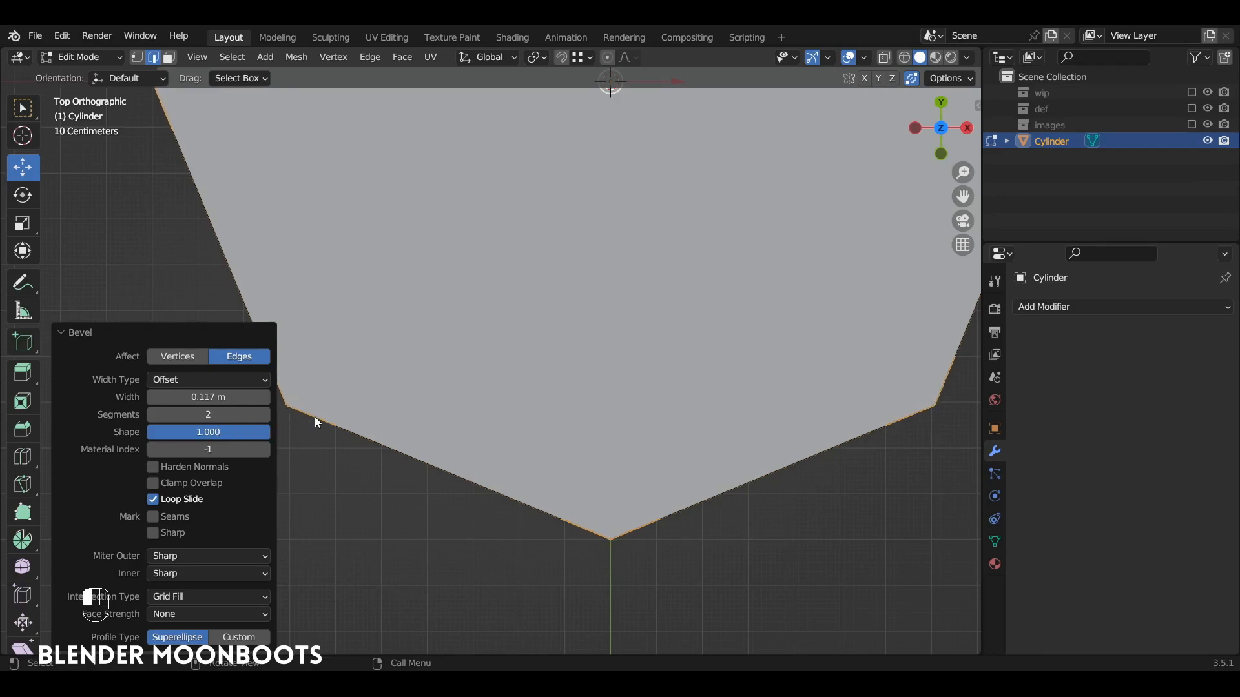
# Extrude the beveled strip faces along their normals by about 0.0835 m with Offset Even enabled, and leave mesh editing
pyautogui.moveTo(459, 409)
pyautogui.keyDown('alt'); pyautogui.mouseDown()
pyautogui.moveTo(443, 304)
pyautogui.moveTo(471, 417)
pyautogui.mouseUp(); pyautogui.keyUp('alt')
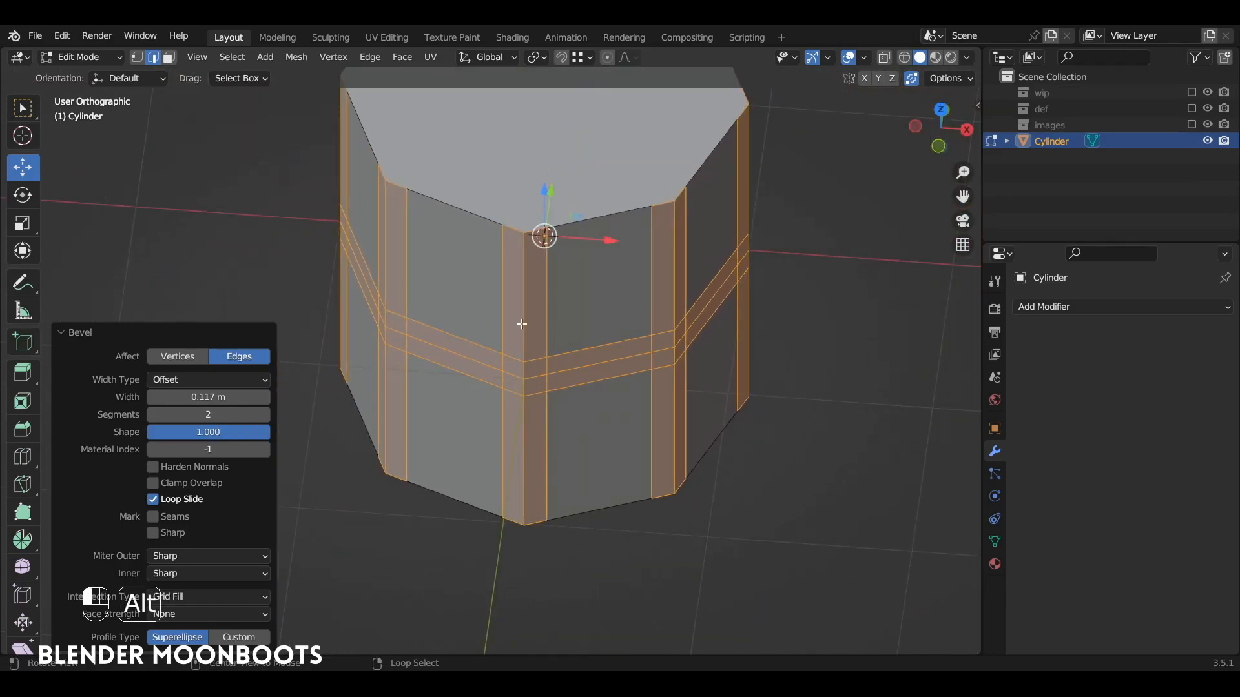
pyautogui.keyDown('alt'); pyautogui.keyDown('shift'); pyautogui.moveTo(521, 323); pyautogui.dragTo(553, 352); pyautogui.keyUp('shift'); pyautogui.keyUp('alt')
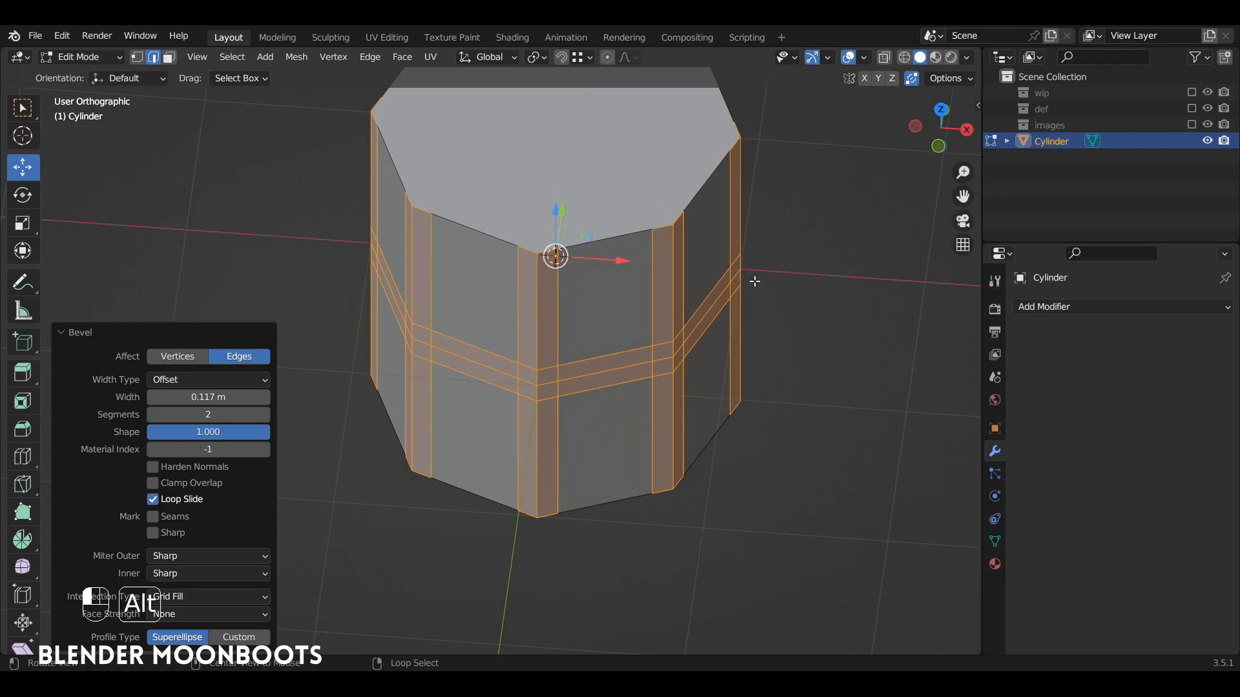
pyautogui.hotkey('alt', 'e')
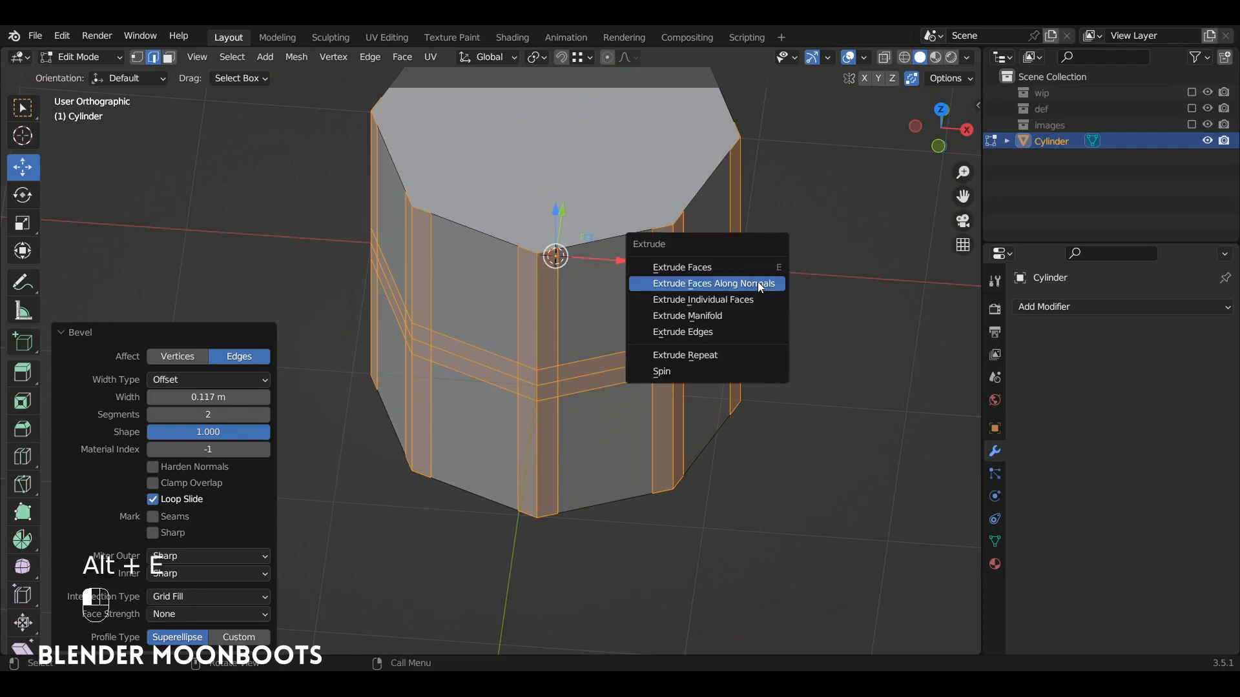
pyautogui.click(757, 283)
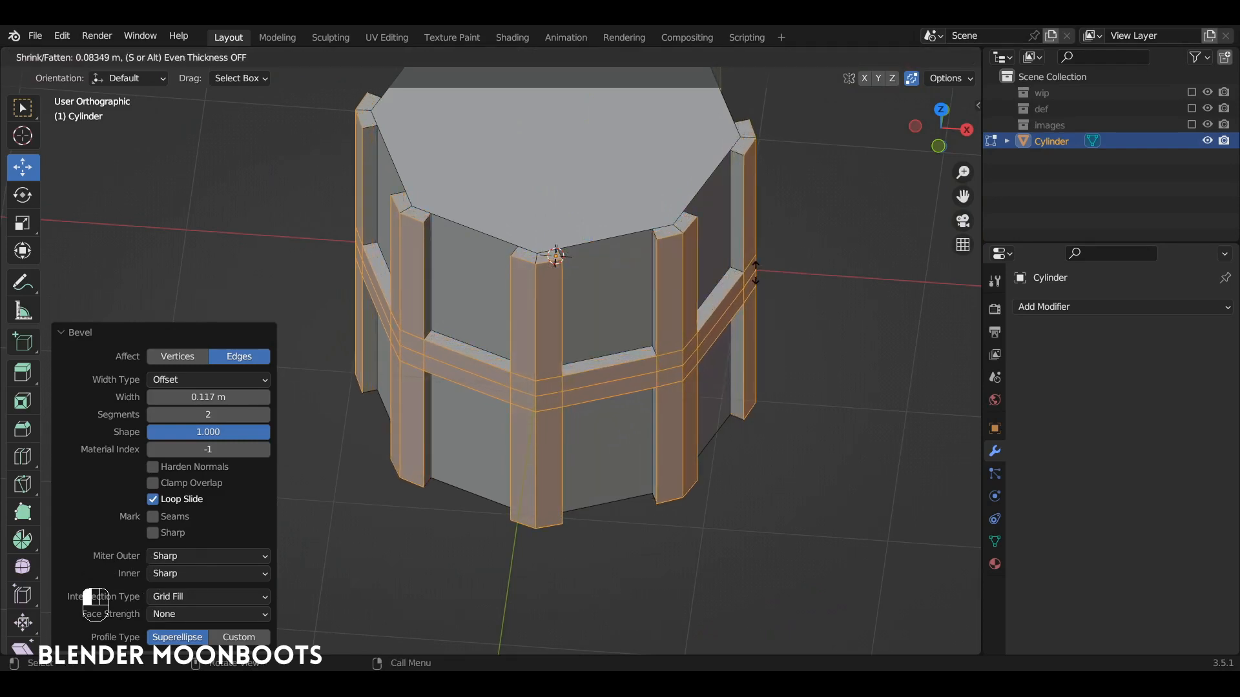
pyautogui.click(755, 273)
pyautogui.keyDown('alt'); pyautogui.moveTo(753, 271); pyautogui.dragTo(600, 329); pyautogui.keyUp('alt')
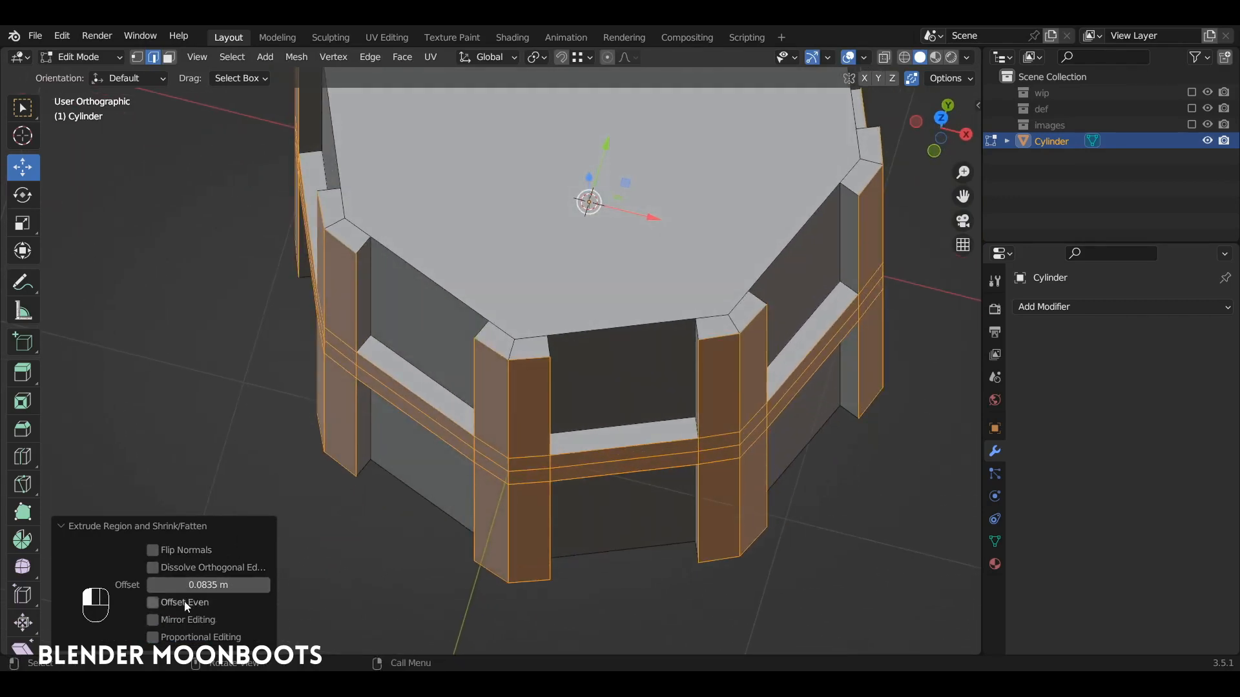
pyautogui.click(152, 603)
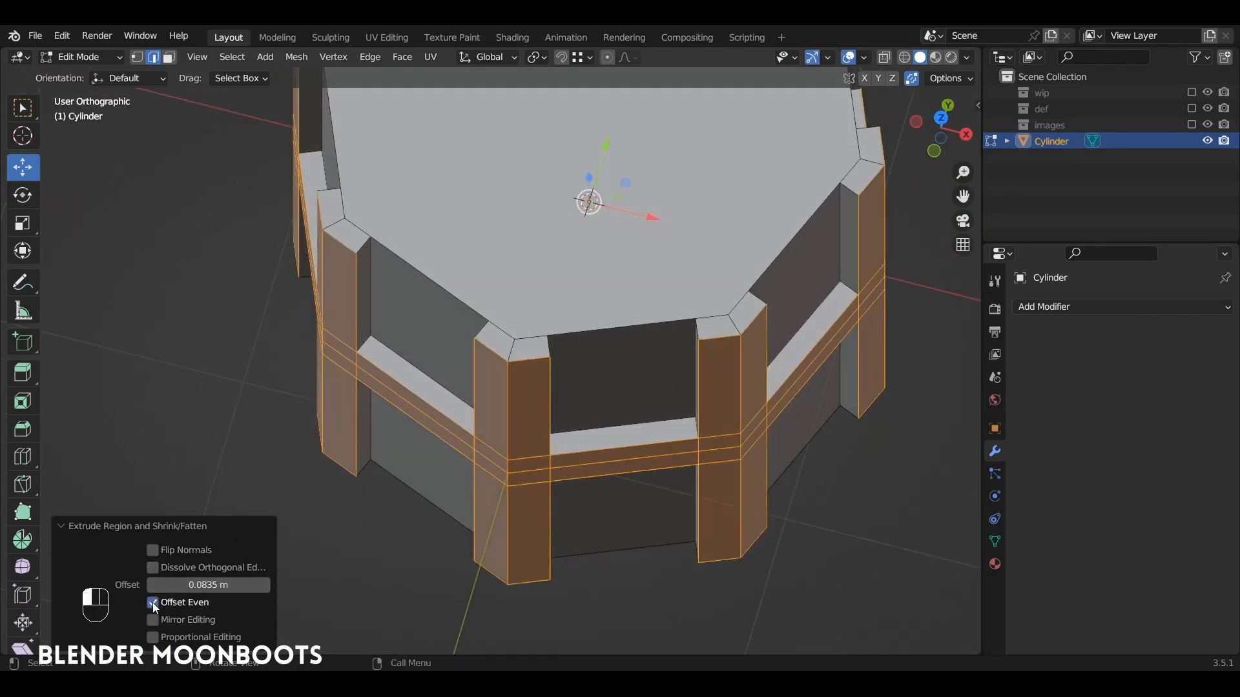
pyautogui.keyDown('alt'); pyautogui.moveTo(475, 374); pyautogui.dragTo(574, 293); pyautogui.keyUp('alt')
pyautogui.press('Tab')
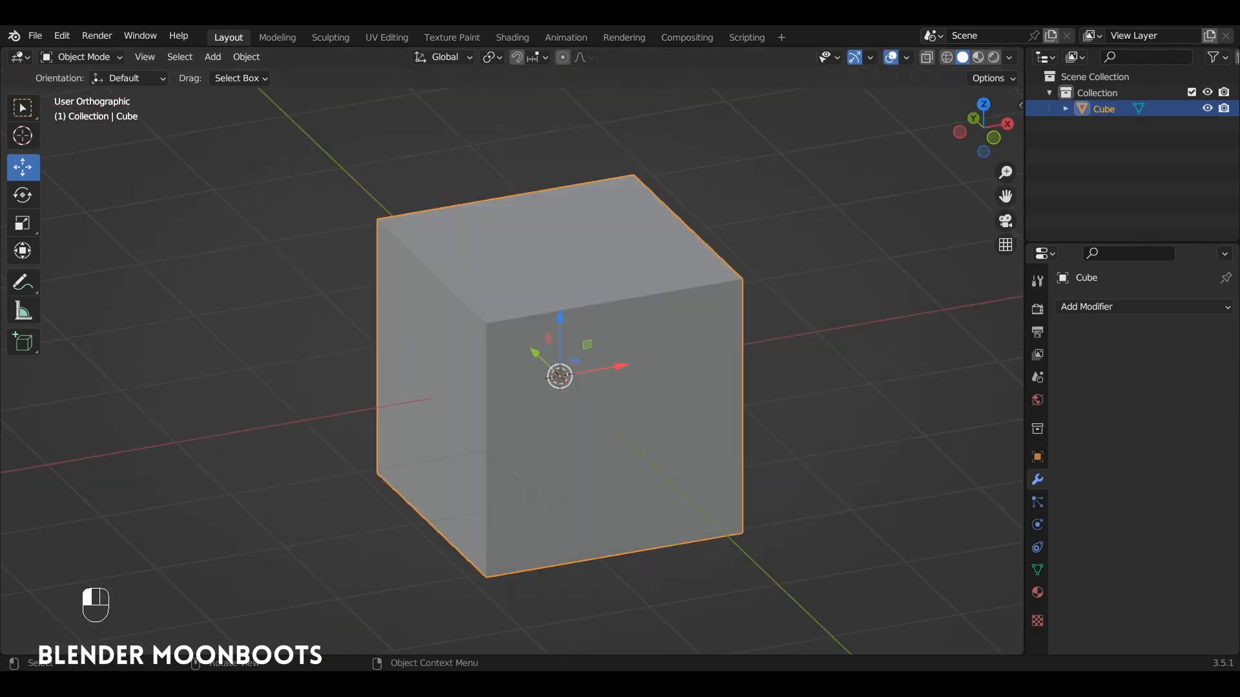
# Enter mesh editing on the cube and flatten it along the Z axis to a scale of about 0.46
pyautogui.keyDown('alt'); pyautogui.moveTo(606, 315); pyautogui.dragTo(593, 330); pyautogui.keyUp('alt')
pyautogui.scroll(-3, 613, 335)
pyautogui.press('Tab')
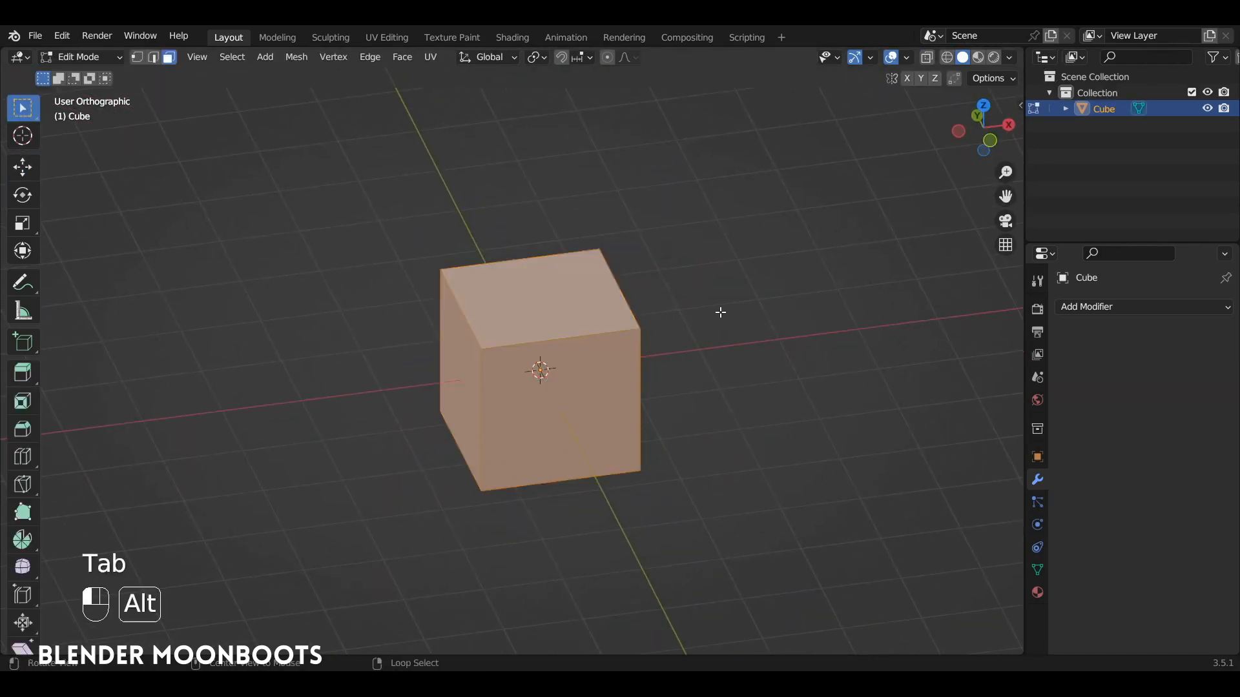
pyautogui.keyDown('alt'); pyautogui.moveTo(720, 313); pyautogui.dragTo(781, 280); pyautogui.keyUp('alt')
pyautogui.press('s')
pyautogui.press('z')
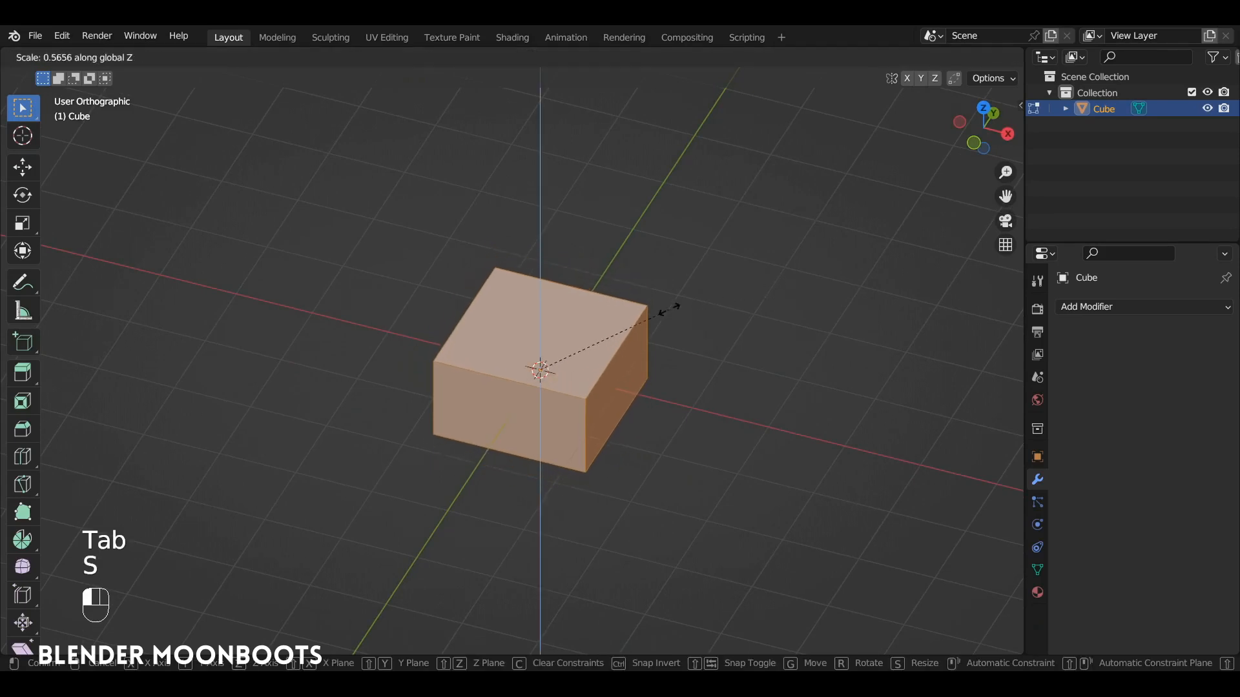
pyautogui.click(664, 313)
# Stretch the flattened cube along X by about 1.7 and along Y by about 1.132
pyautogui.press('s')
pyautogui.press('x')
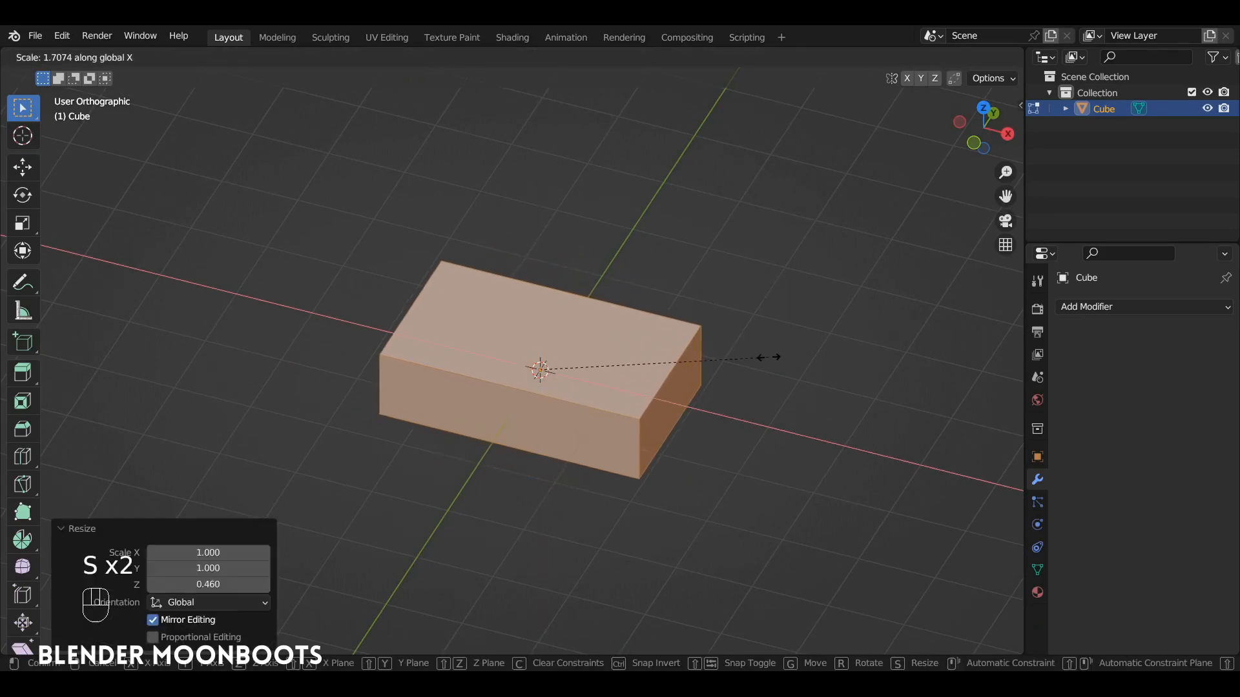
pyautogui.click(770, 357)
pyautogui.keyDown('alt'); pyautogui.moveTo(781, 359); pyautogui.dragTo(805, 251); pyautogui.keyUp('alt')
pyautogui.press('s')
pyautogui.press('y')
pyautogui.click(725, 310)
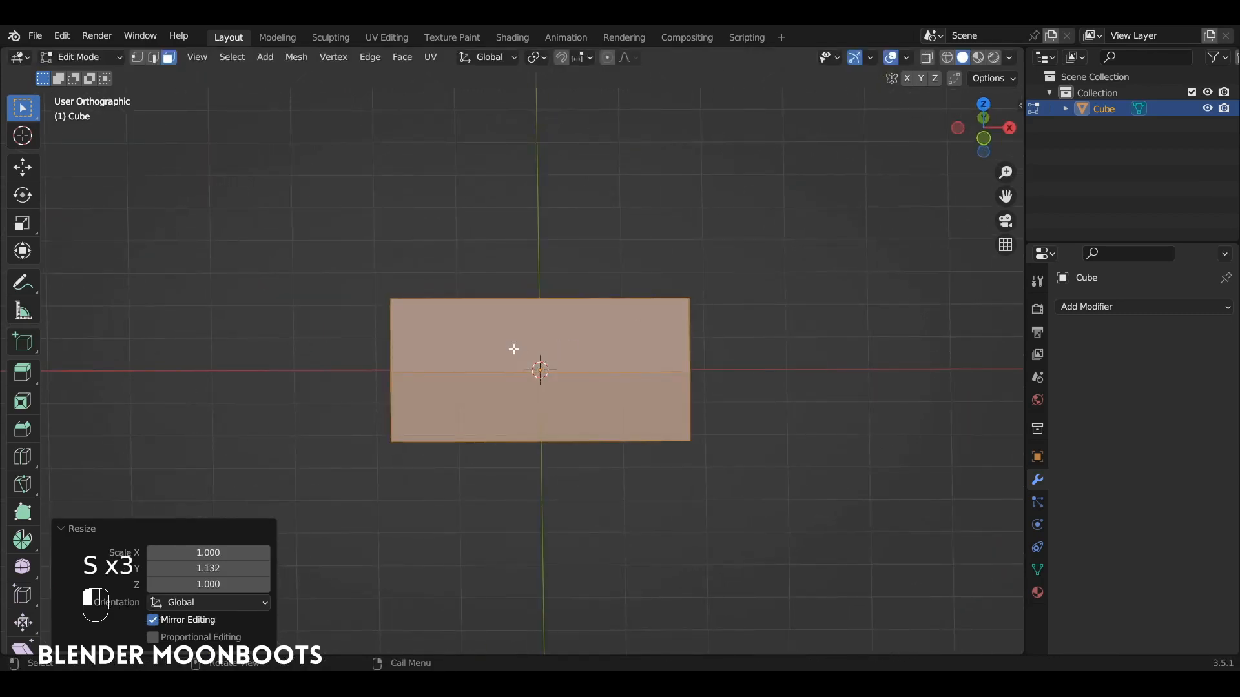
# Add one centred loop cut running lengthwise along the X axis through the box
pyautogui.keyDown('alt'); pyautogui.moveTo(570, 305); pyautogui.dragTo(470, 334); pyautogui.keyUp('alt')
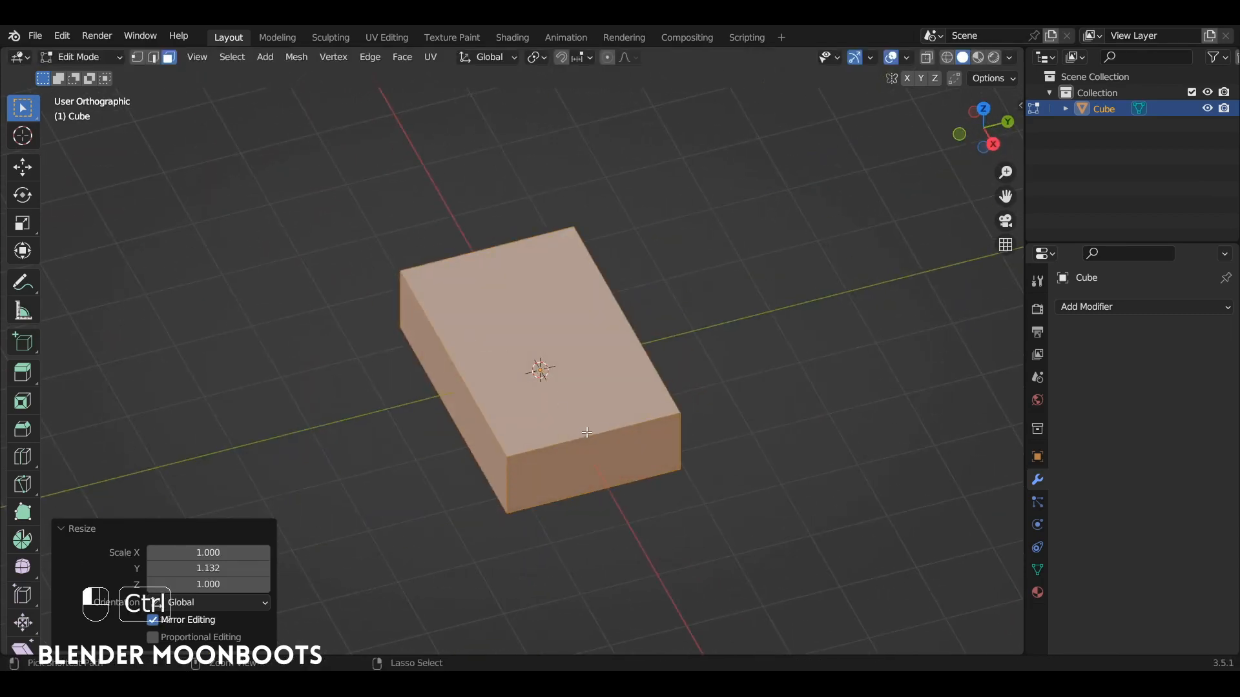
pyautogui.hotkey('ctrl', 'r')
pyautogui.click(568, 378)
pyautogui.rightClick(572, 382)
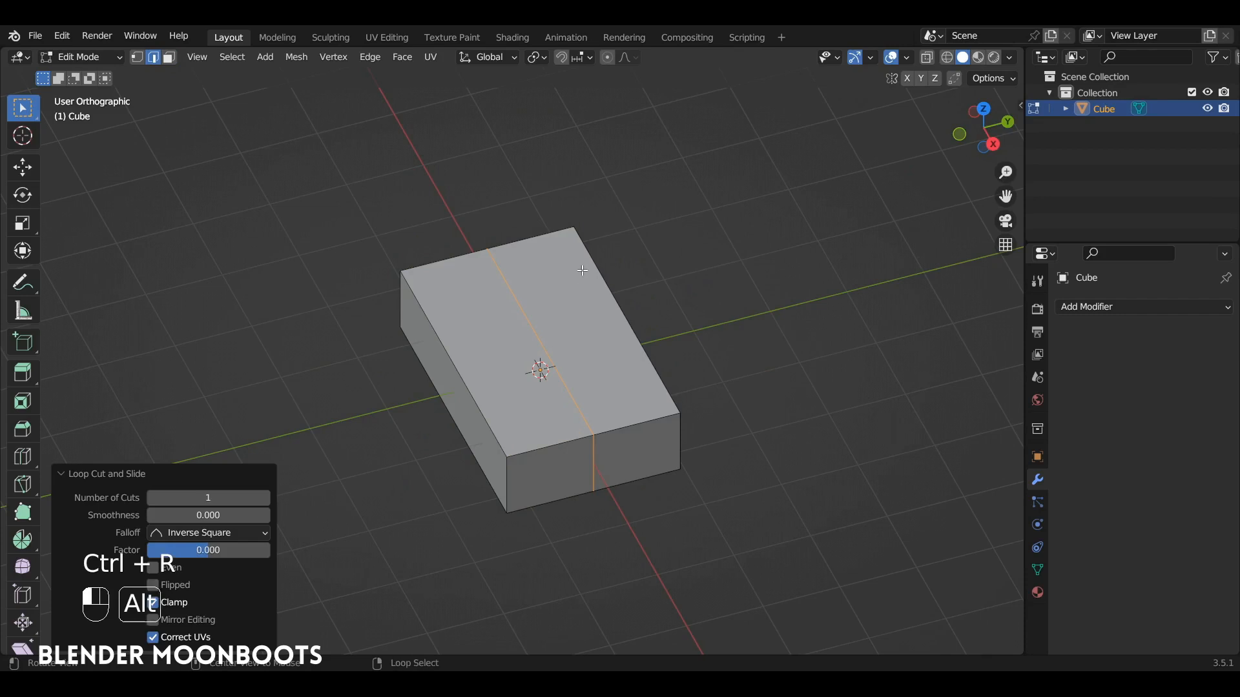
# Select the outer vertices on the positive Y side of the box with X-ray on and delete them
pyautogui.hotkey('alt', 'z')
pyautogui.press('1')
pyautogui.click(578, 219)
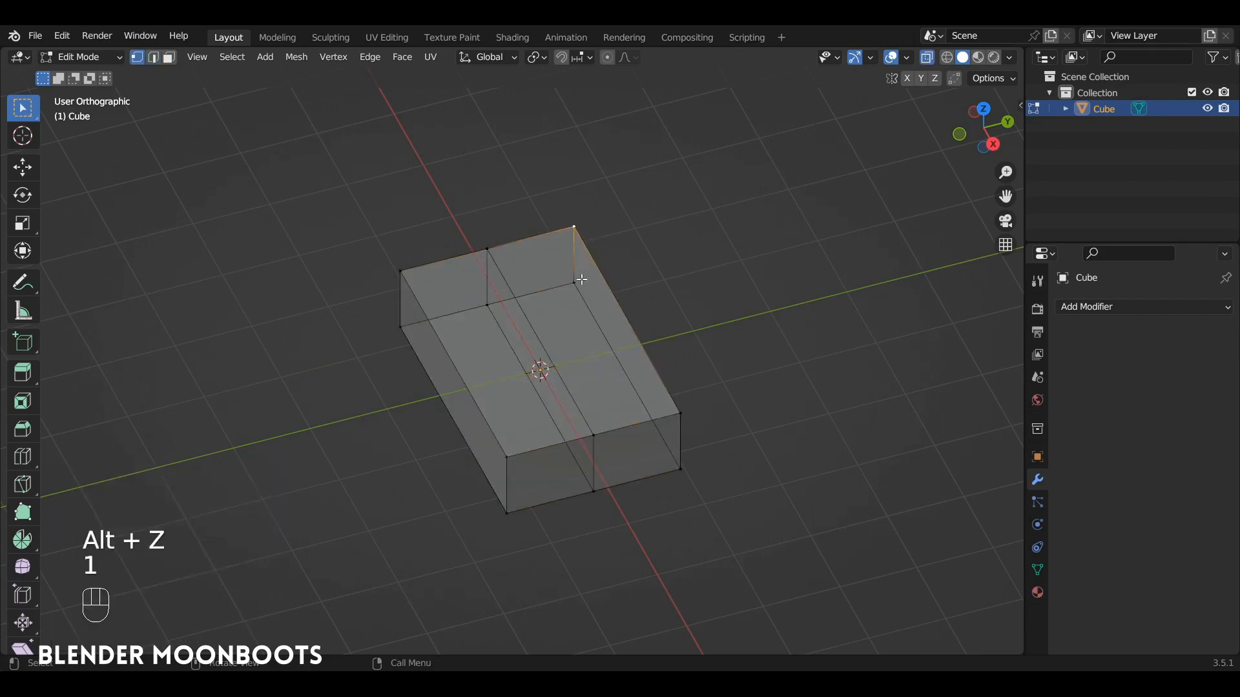
pyautogui.keyDown('shift'); pyautogui.click(577, 282); pyautogui.keyUp('shift')
pyautogui.keyDown('shift'); pyautogui.click(677, 465); pyautogui.keyUp('shift')
pyautogui.press('x')
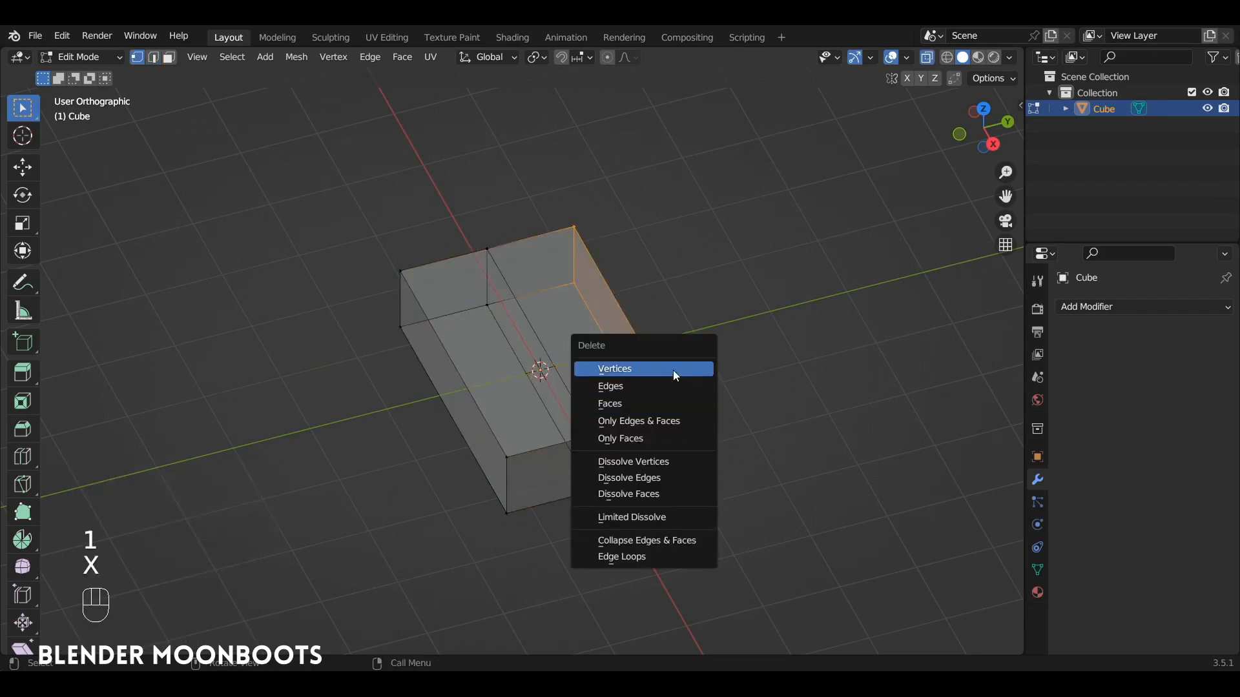
pyautogui.click(673, 370)
pyautogui.moveTo(736, 346); pyautogui.dragTo(874, 328, button='middle')
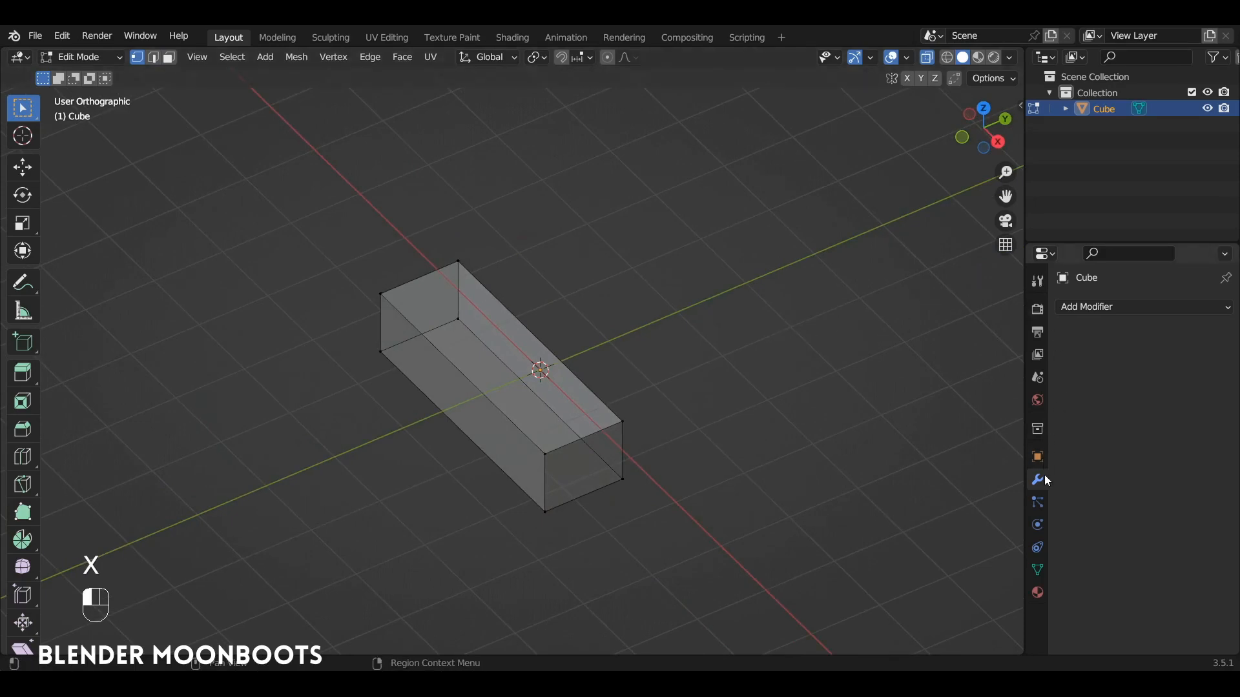
# Add a Mirror modifier to the half box, mirroring on the Y axis only
pyautogui.click(1079, 307)
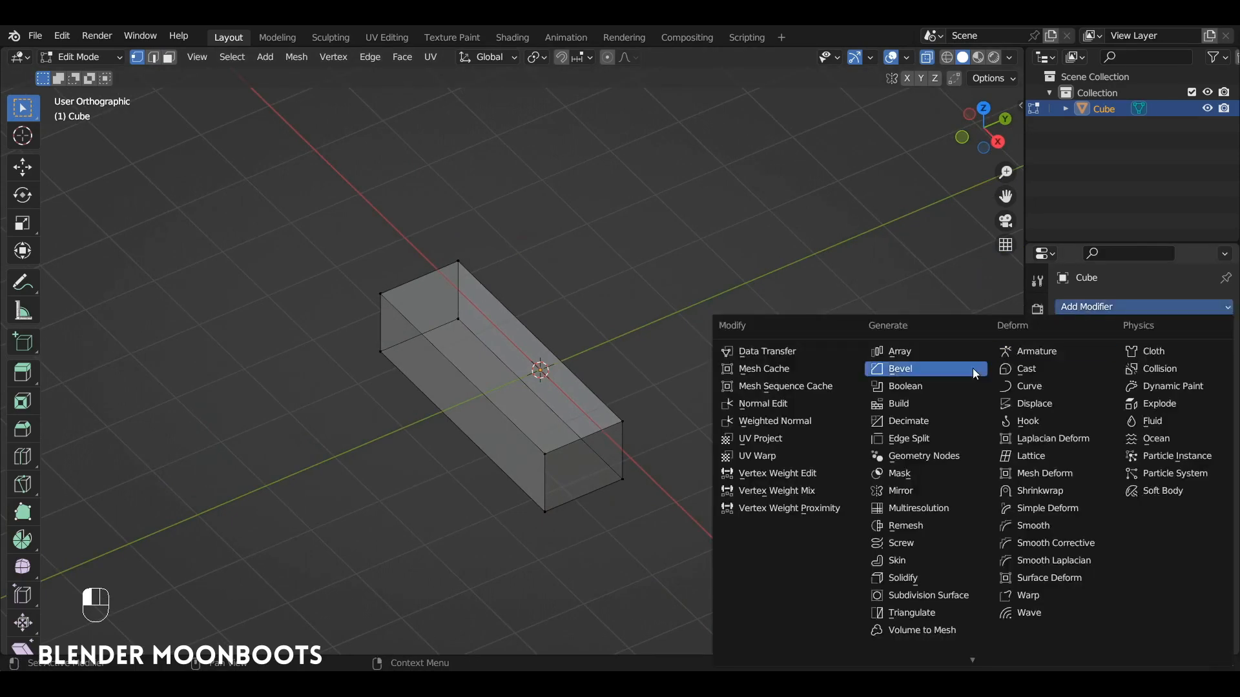
pyautogui.click(933, 491)
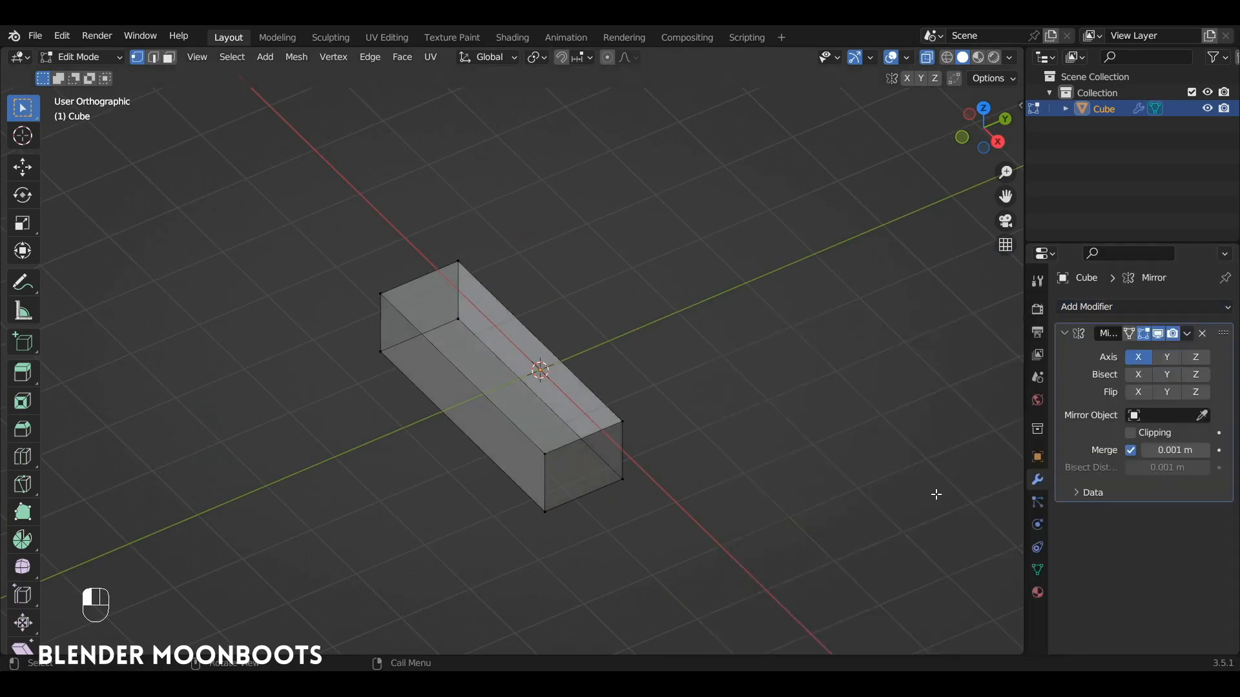
pyautogui.click(1167, 357)
pyautogui.click(1138, 357)
pyautogui.moveTo(633, 307); pyautogui.dragTo(719, 302, button='middle')
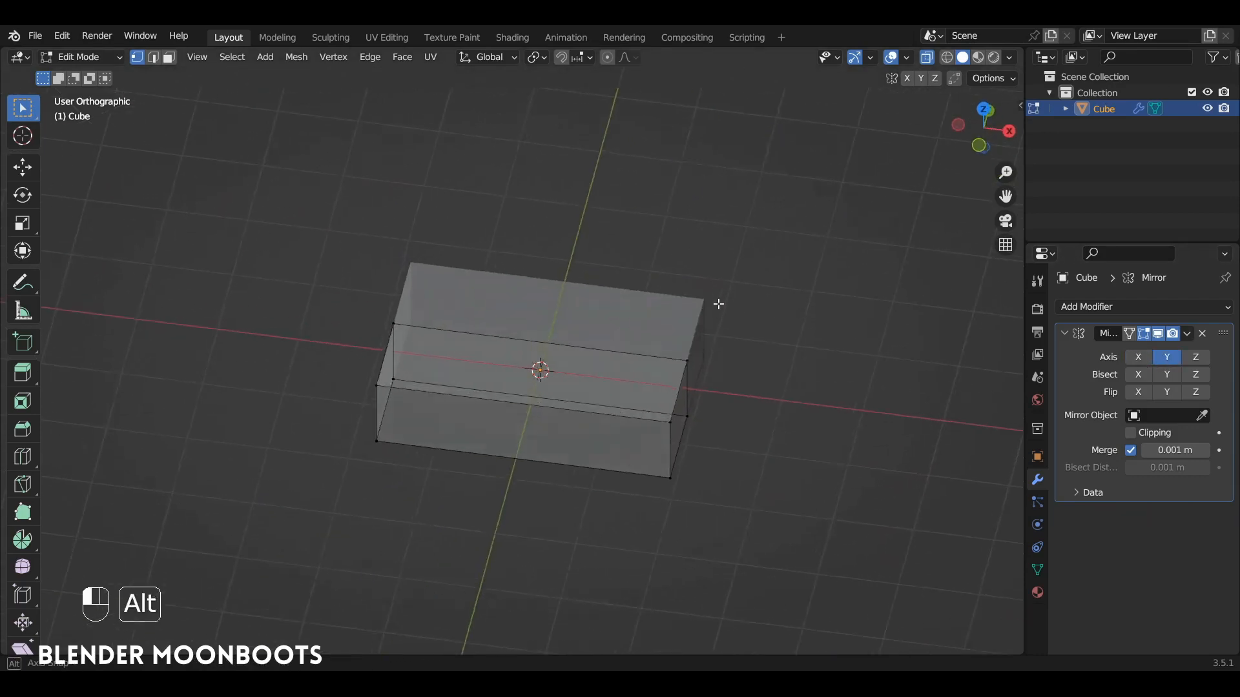
# Turn off X-ray and add a crosswise loop cut to the half box, slid toward the negative X end by a factor of 0.403
pyautogui.hotkey('alt', 'z')
pyautogui.hotkey('ctrl', 'r')
pyautogui.click(516, 386)
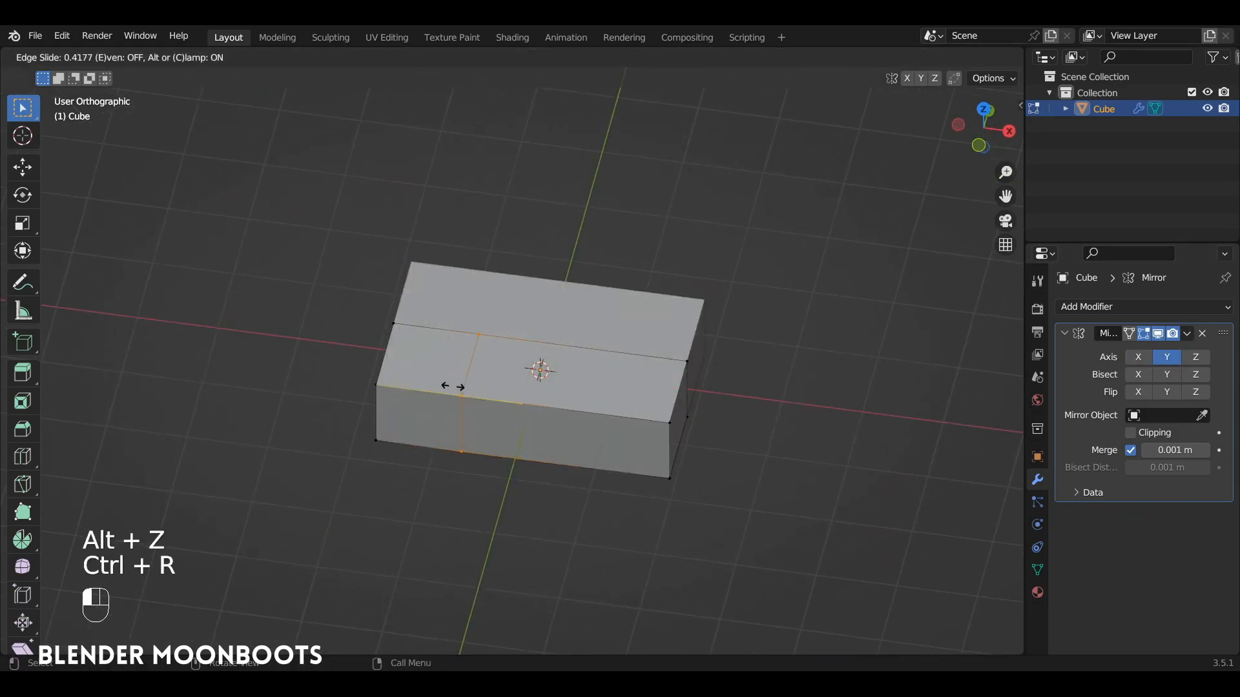
pyautogui.click(454, 385)
pyautogui.keyDown('alt'); pyautogui.moveTo(454, 385); pyautogui.dragTo(449, 374); pyautogui.keyUp('alt')
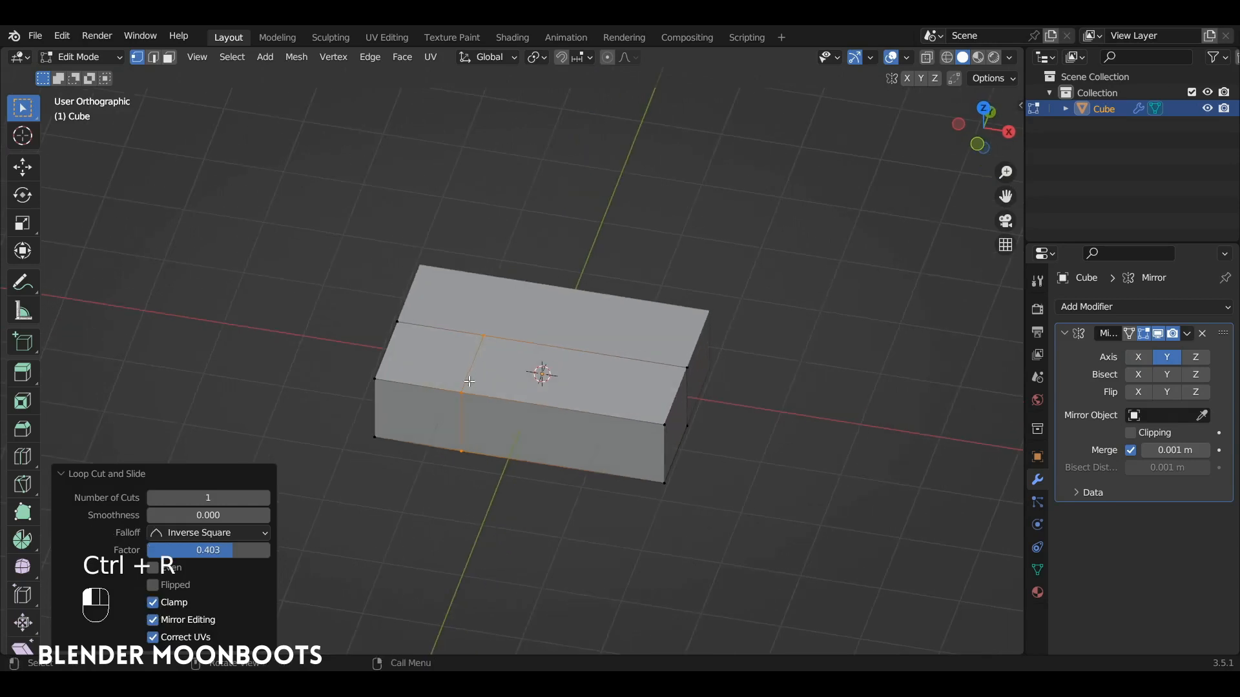
# Extrude the smaller top face at the negative X end upward to form a raised block
pyautogui.press('3')
pyautogui.click(434, 373)
pyautogui.press('e')
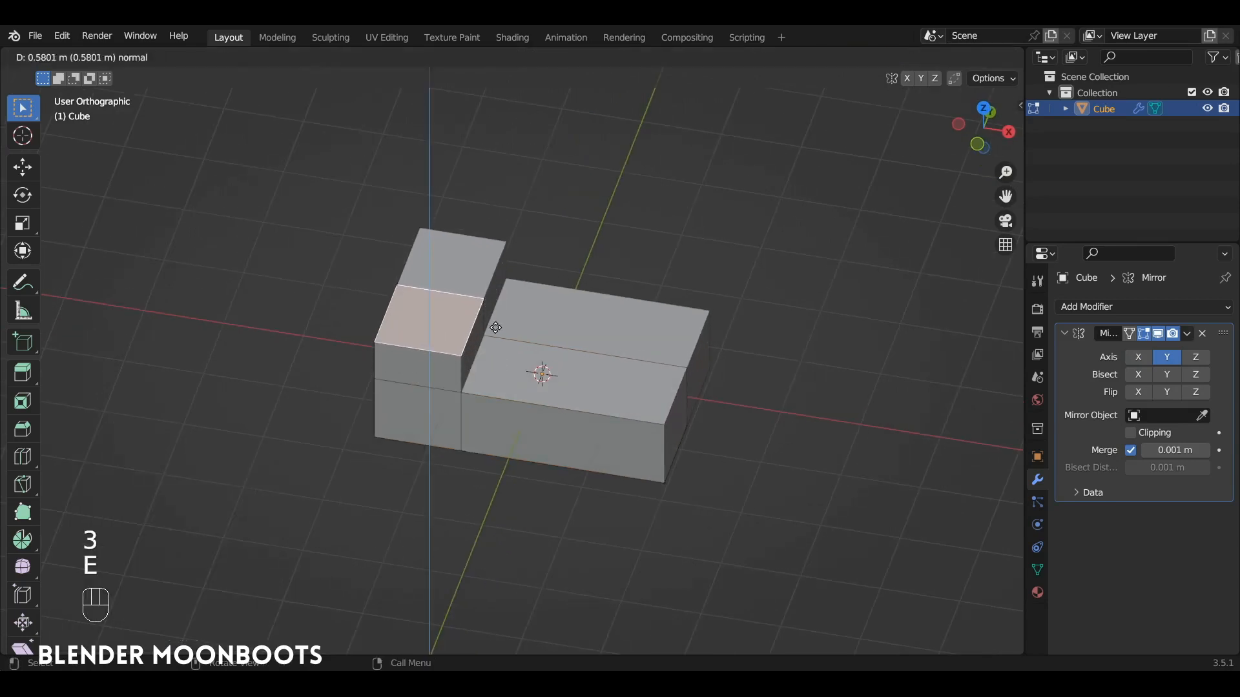
pyautogui.click(499, 321)
# Bevel the raised block's outer top edge 0.901 m wide with one segment and enable Clamp Overlap
pyautogui.keyDown('alt'); pyautogui.moveTo(499, 321); pyautogui.dragTo(454, 294); pyautogui.keyUp('alt')
pyautogui.press('2')
pyautogui.click(396, 317)
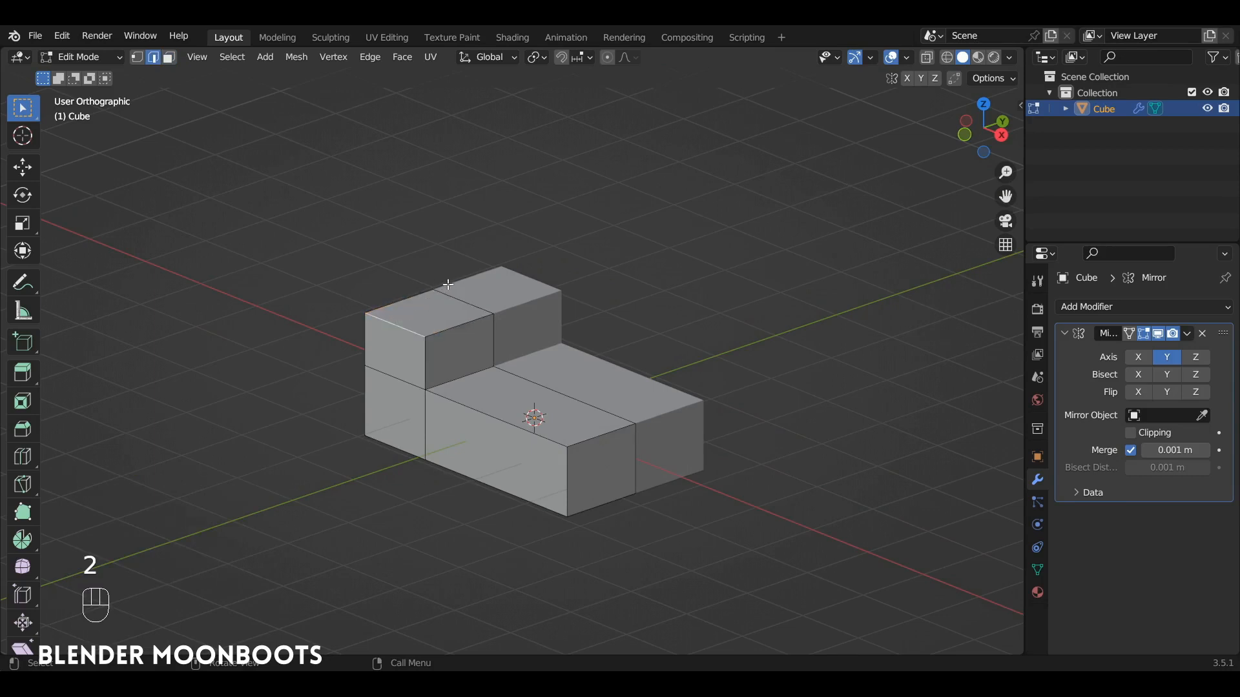
pyautogui.hotkey('ctrl', 'b')
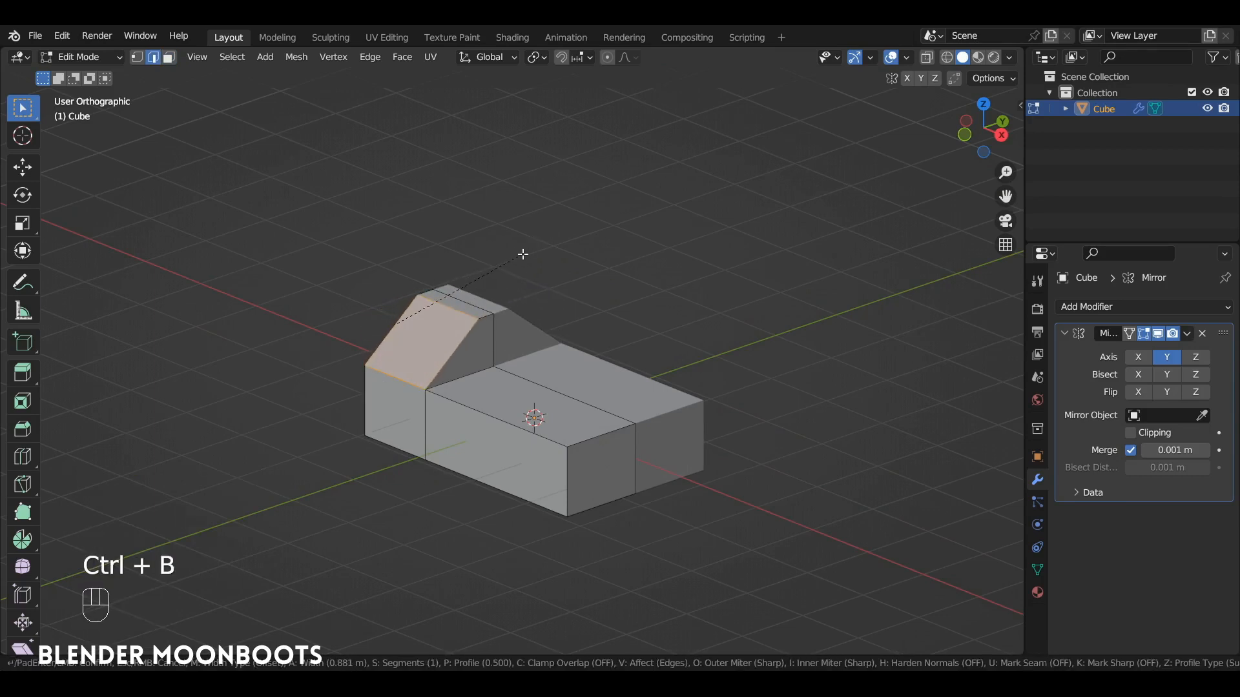
pyautogui.click(524, 252)
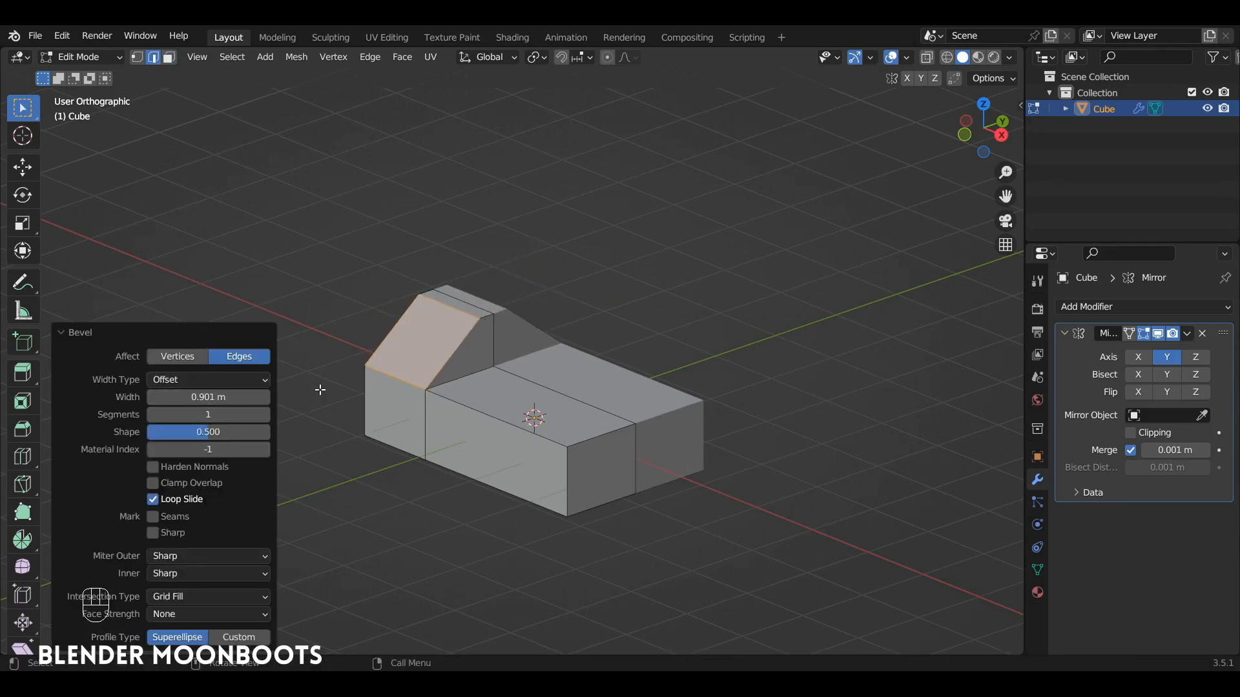
pyautogui.keyDown('ctrl'); pyautogui.keyDown('alt'); pyautogui.moveTo(376, 322); pyautogui.dragTo(435, 264); pyautogui.keyUp('alt'); pyautogui.keyUp('ctrl')
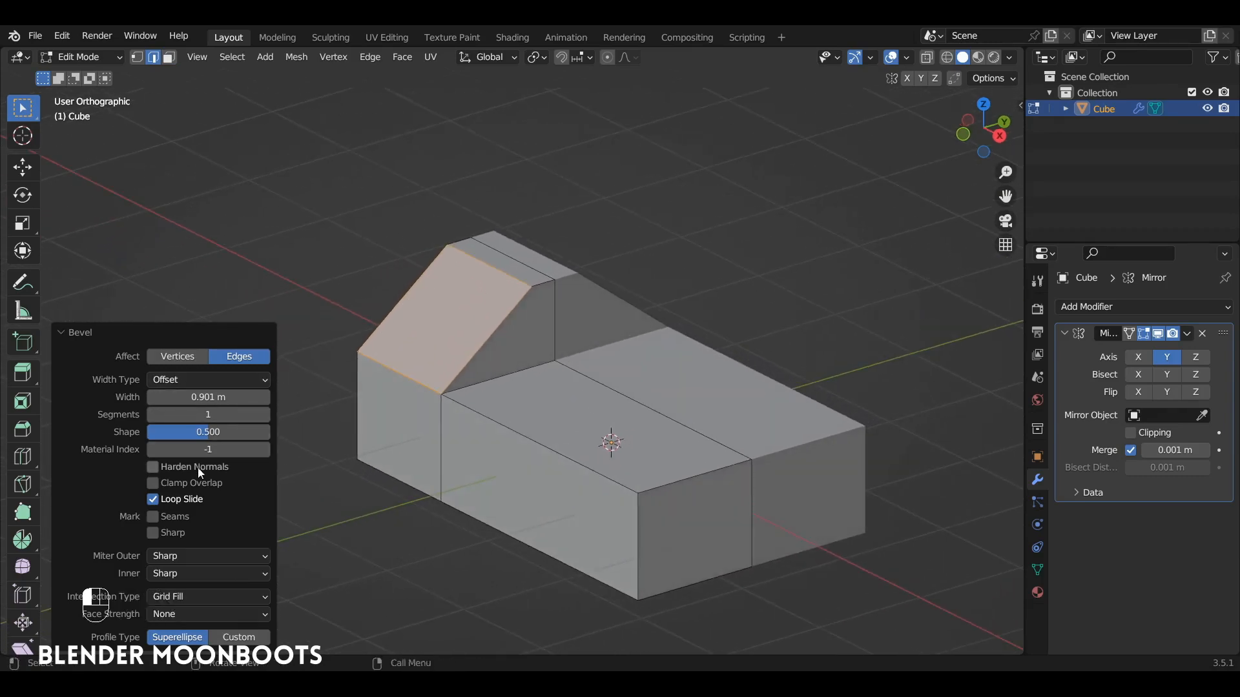
pyautogui.click(153, 484)
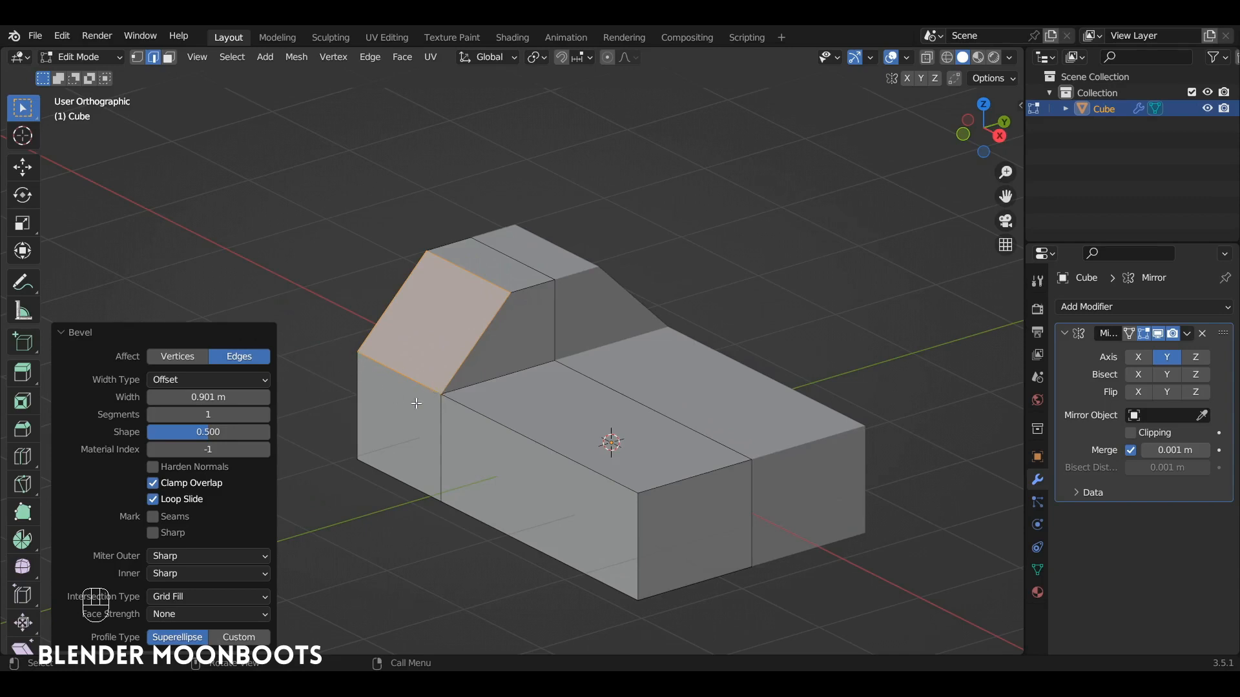
# Raise the bevel on the block's outer top edge to 8 segments and set its width to 1.54 m
pyautogui.click(265, 413)
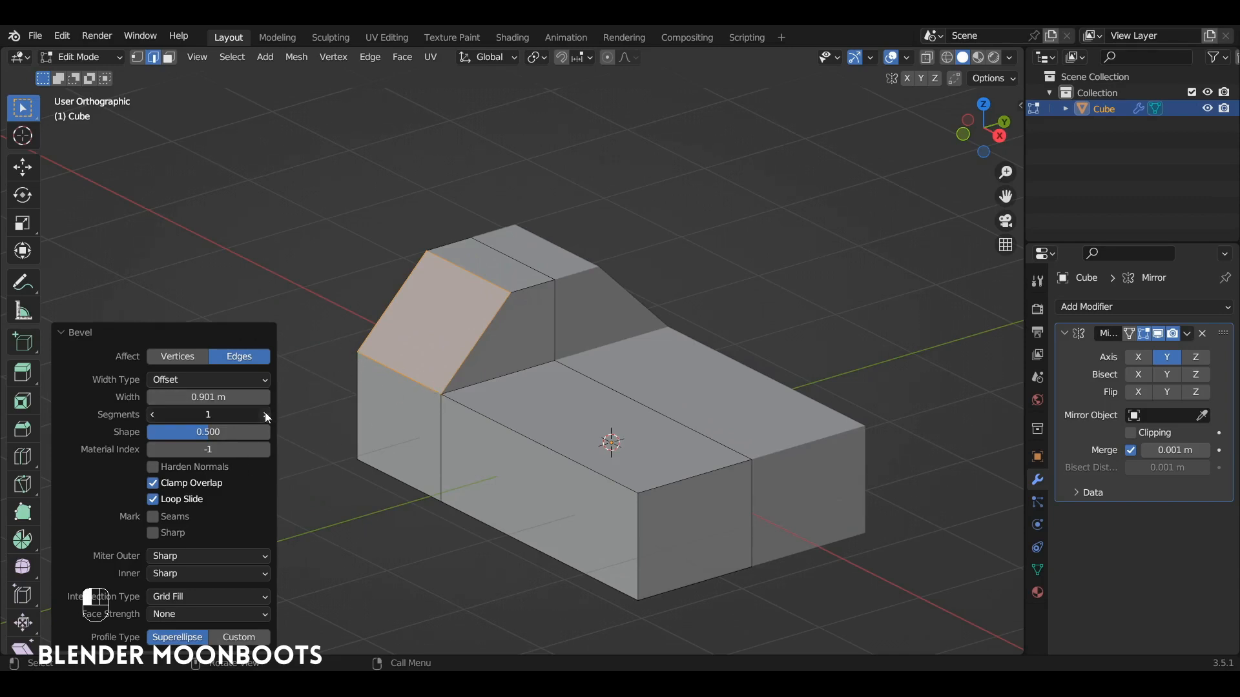
pyautogui.click(264, 416)
pyautogui.click(262, 416)
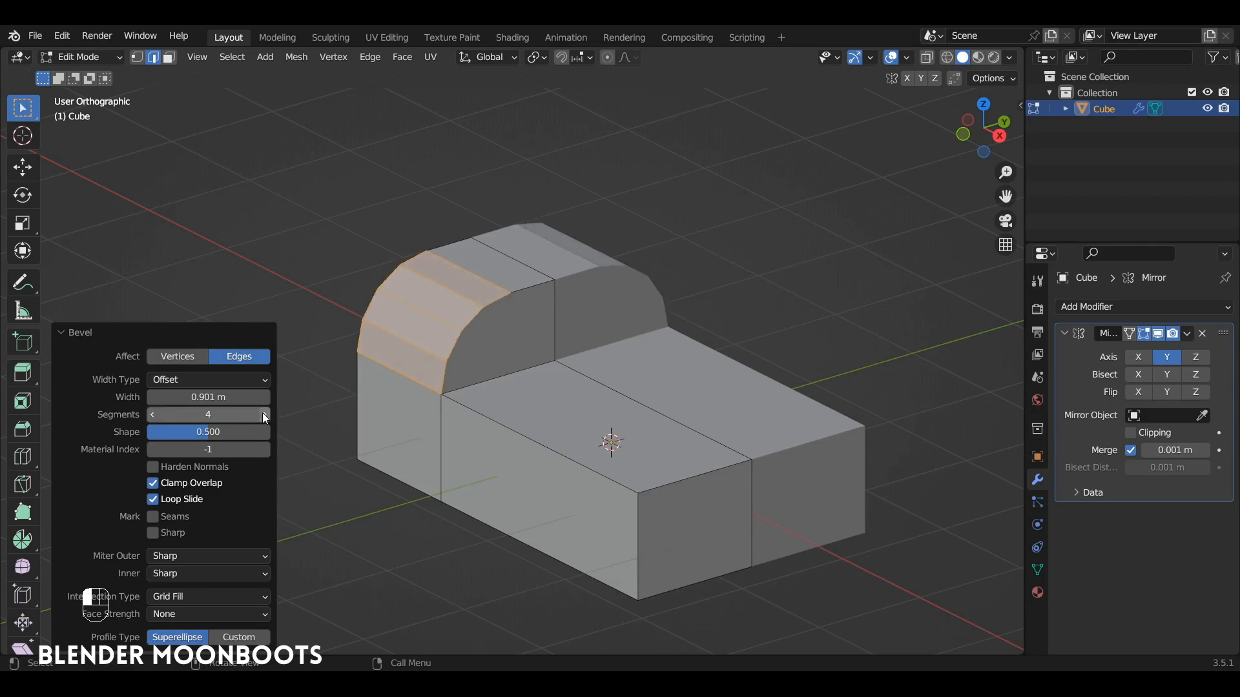
pyautogui.click(263, 414)
pyautogui.click(264, 414)
pyautogui.click(265, 415)
pyautogui.click(265, 415)
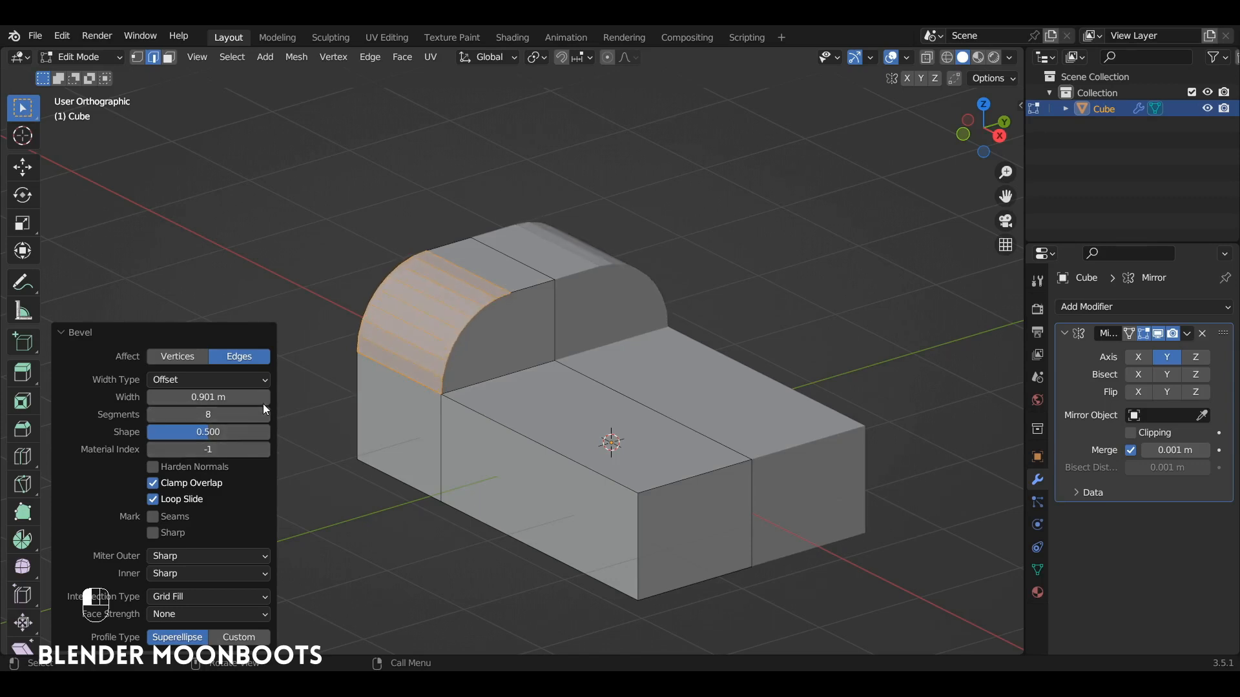
pyautogui.moveTo(267, 396); pyautogui.dragTo(341, 393)
pyautogui.keyDown('alt'); pyautogui.moveTo(477, 313); pyautogui.dragTo(495, 312); pyautogui.keyUp('alt')
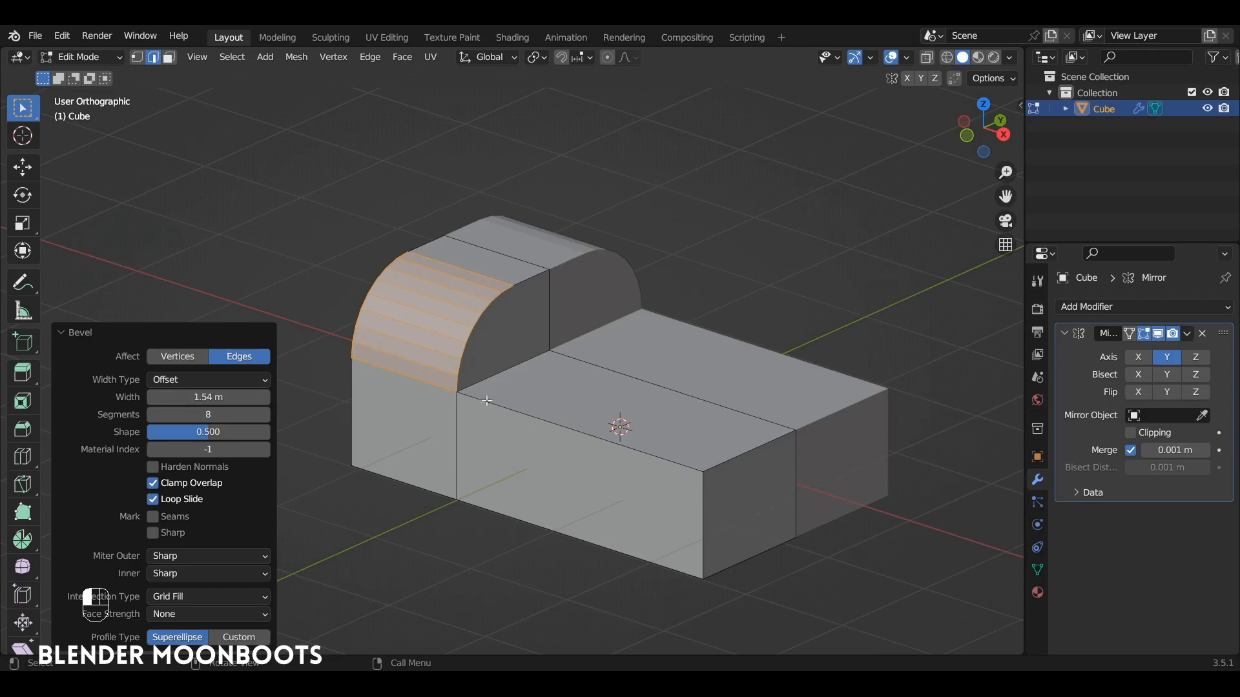
# Select the whole mesh and merge its vertices by distance at 0.0001 m
pyautogui.press('a')
pyautogui.press('m')
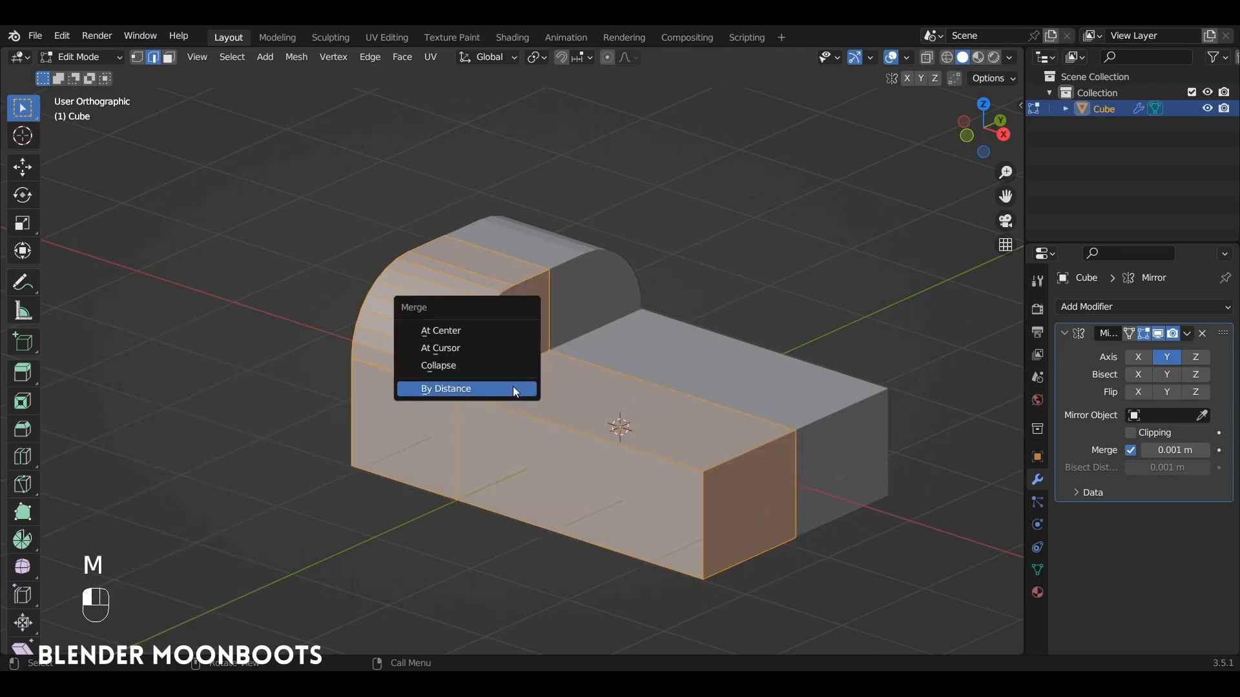
pyautogui.click(515, 388)
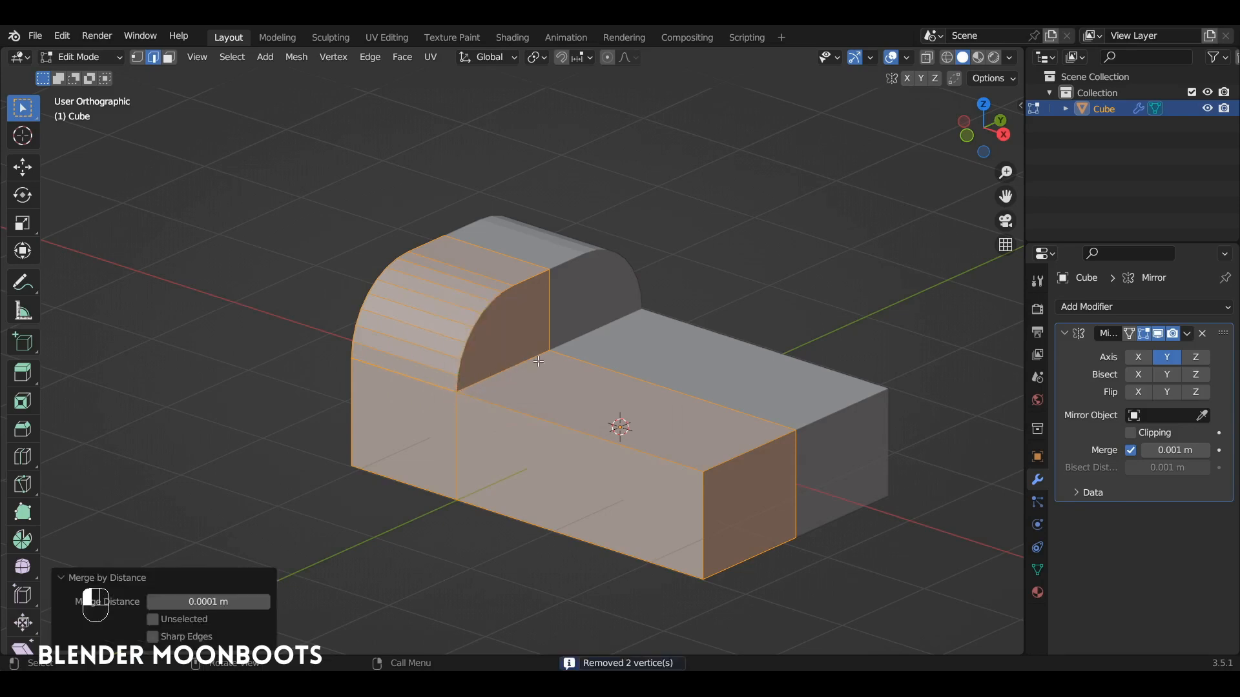
# Enable Clipping on the Mirror modifier and, using X-ray, delete the raised block's inner face on the mirror plane
pyautogui.hotkey('alt', 'z')
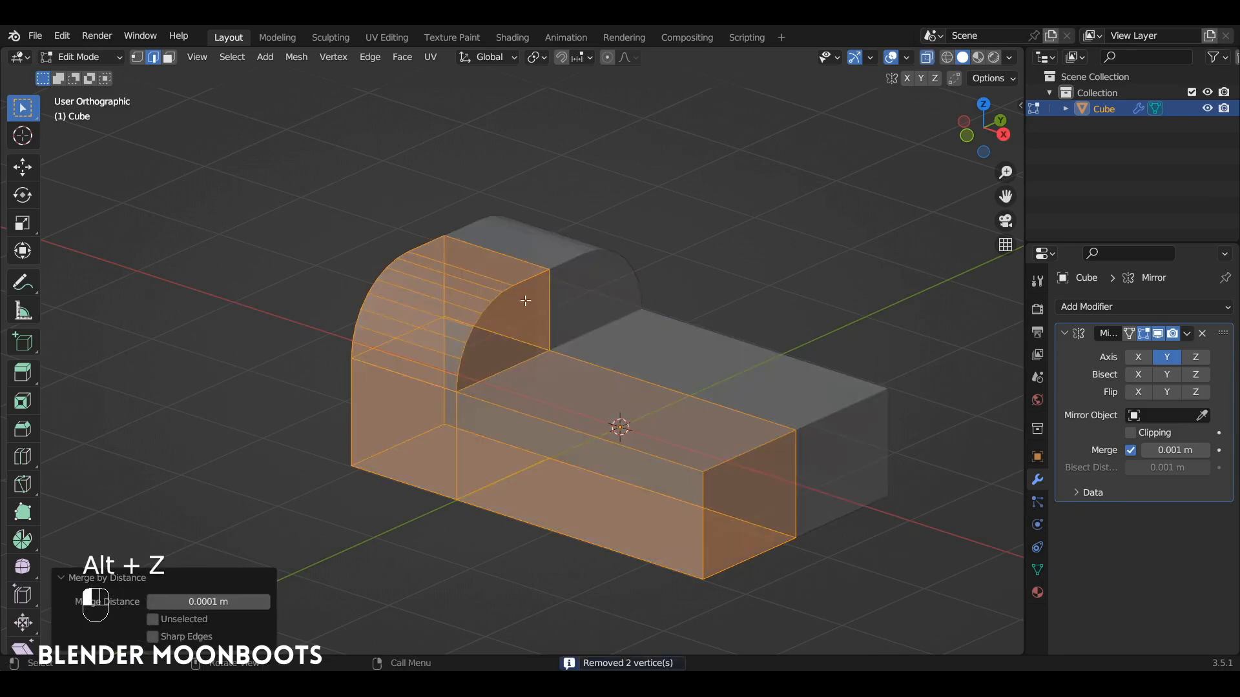
pyautogui.moveTo(630, 326); pyautogui.dragTo(481, 292, button='middle')
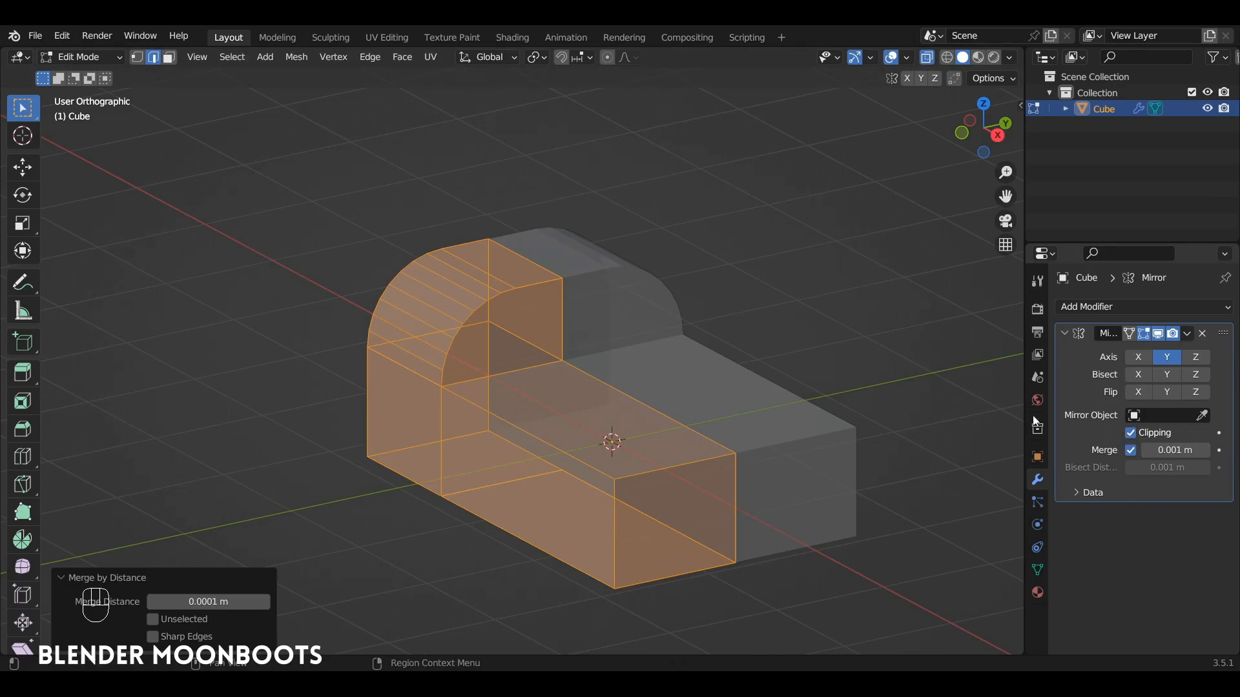
pyautogui.click(533, 310)
pyautogui.press('3')
pyautogui.click(533, 316)
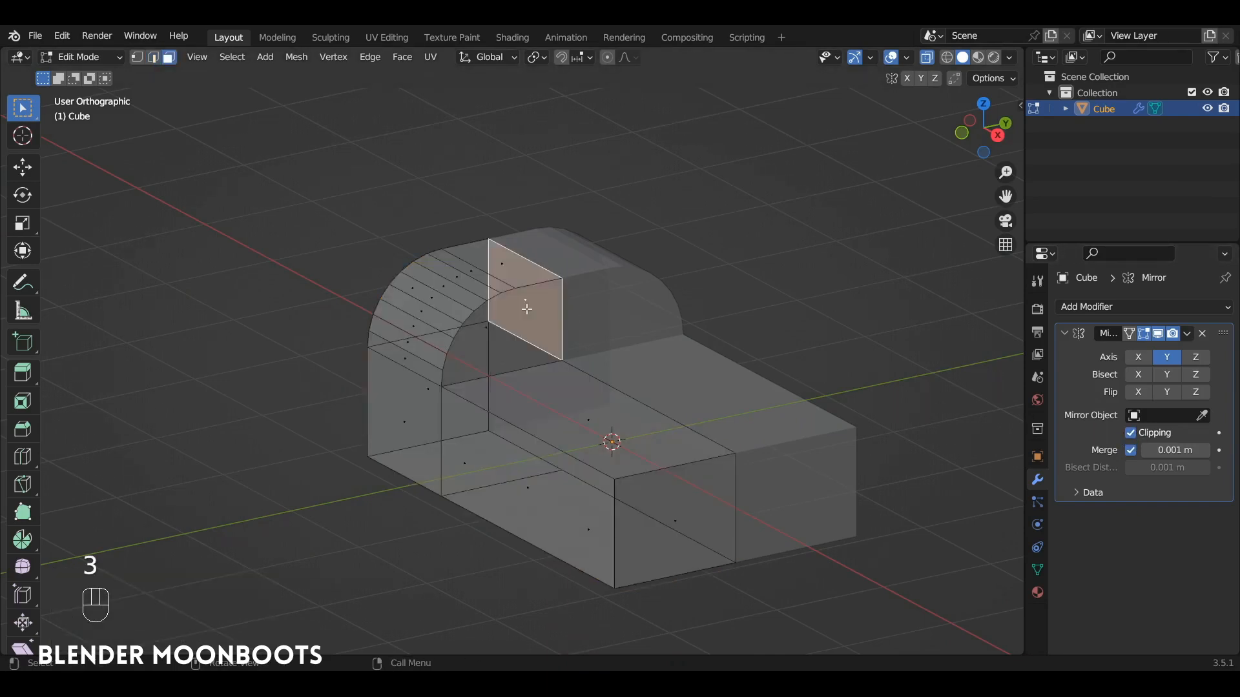
pyautogui.keyDown('alt'); pyautogui.moveTo(533, 316); pyautogui.dragTo(562, 312); pyautogui.keyUp('alt')
pyautogui.press('x')
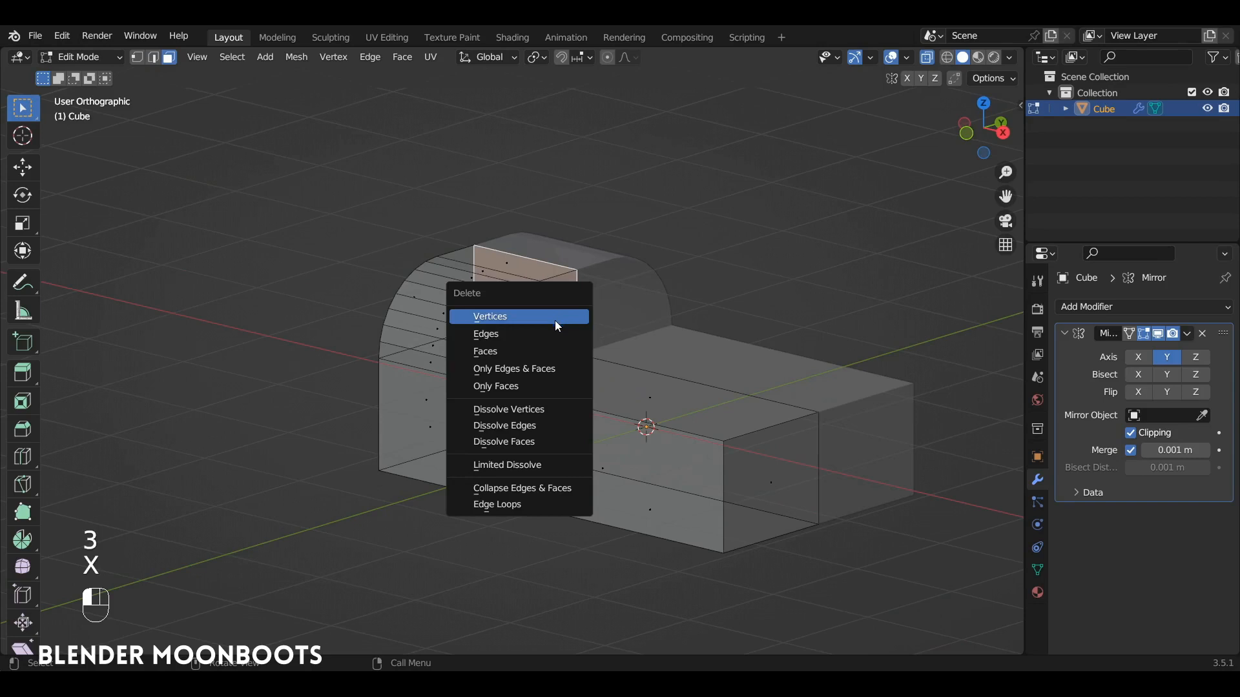
pyautogui.click(538, 351)
pyautogui.keyDown('alt'); pyautogui.moveTo(630, 346); pyautogui.dragTo(666, 375); pyautogui.keyUp('alt')
pyautogui.hotkey('alt', 'z')
pyautogui.moveTo(666, 375)
pyautogui.keyDown('alt'); pyautogui.mouseDown()
pyautogui.moveTo(650, 388)
pyautogui.moveTo(687, 375)
pyautogui.mouseUp(); pyautogui.keyUp('alt')
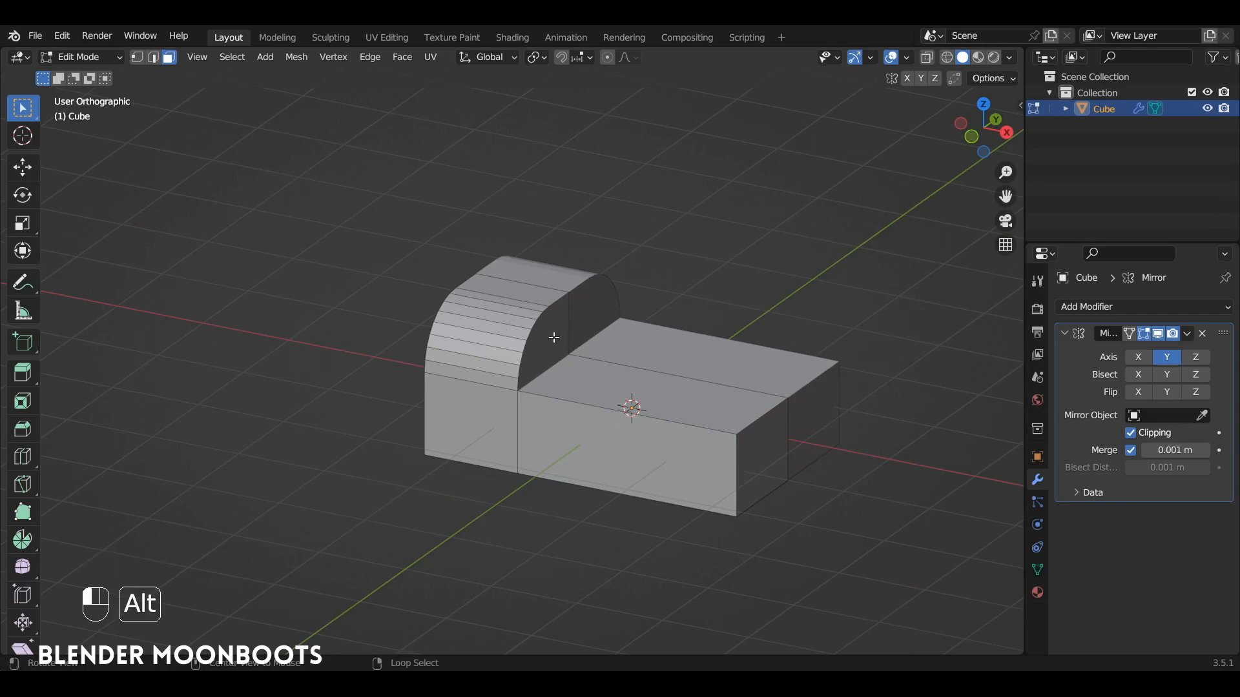
# Add a mesh cylinder in Object Mode and raise it about 1.293 m along Z
pyautogui.keyDown('alt'); pyautogui.moveTo(551, 335); pyautogui.dragTo(581, 334); pyautogui.keyUp('alt')
pyautogui.press('Tab')
pyautogui.hotkey('shift', 'a')
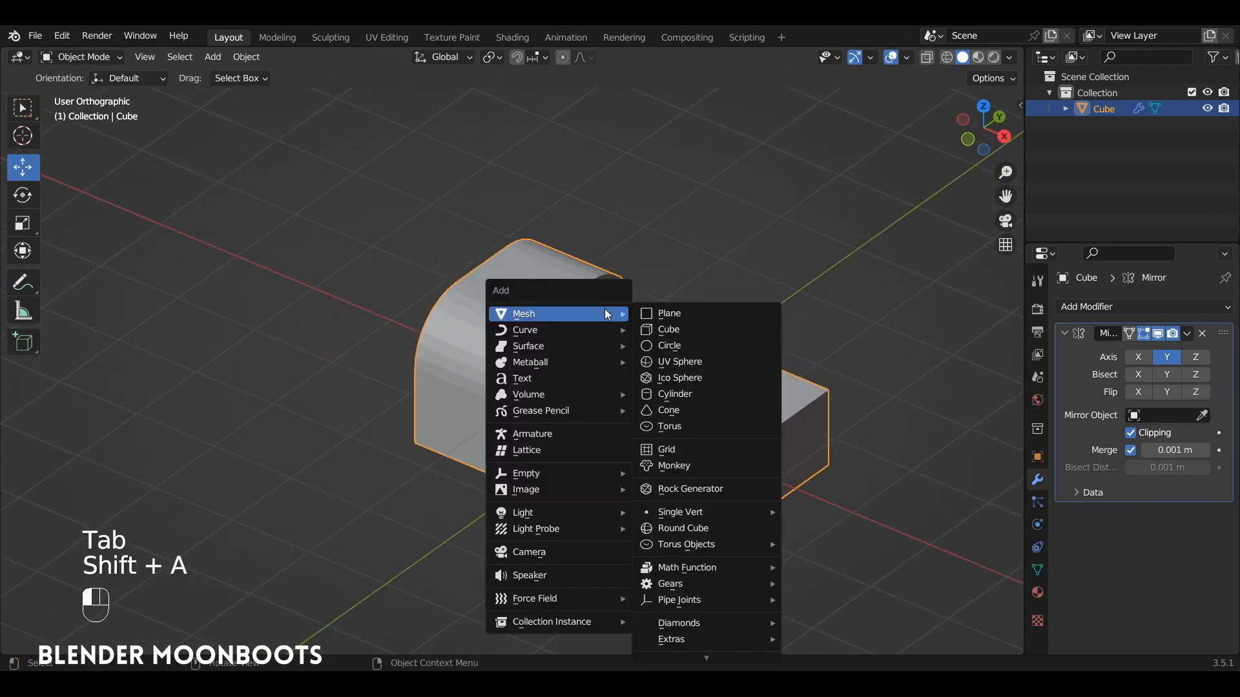
pyautogui.click(695, 390)
pyautogui.keyDown('alt'); pyautogui.moveTo(694, 388); pyautogui.dragTo(608, 222); pyautogui.keyUp('alt')
# Rotate the cylinder 90° about the X axis
pyautogui.write('r')
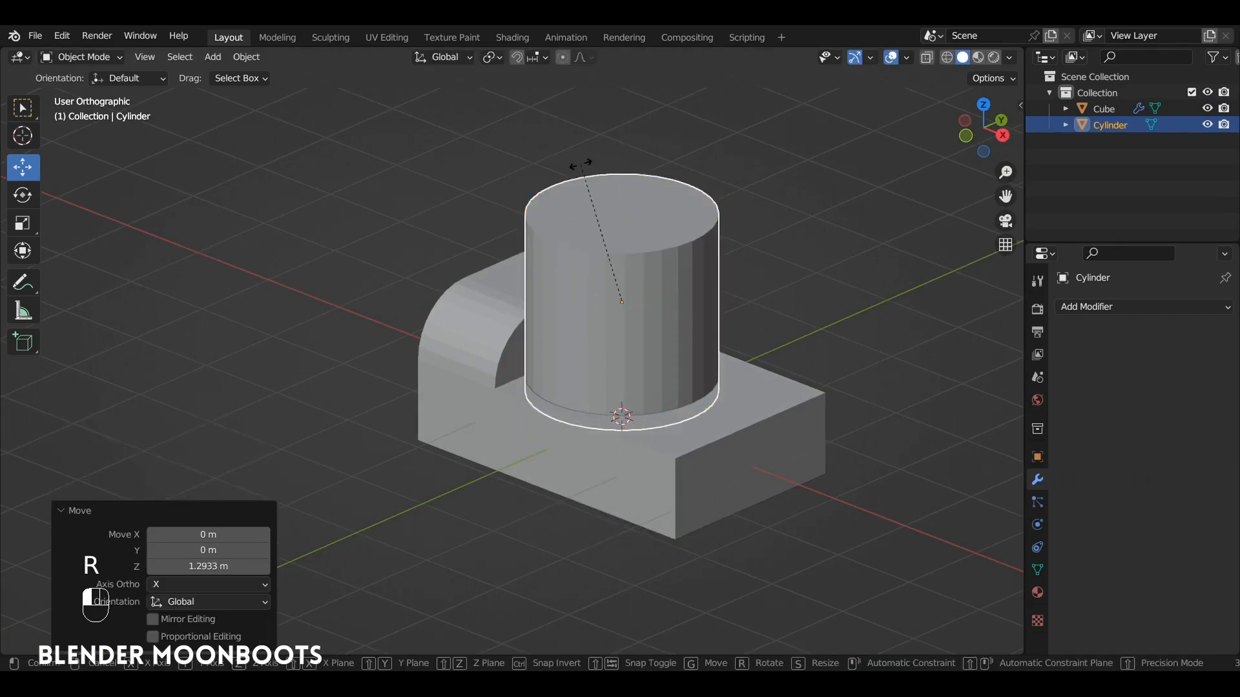
pyautogui.write('x90')
pyautogui.press('Return')
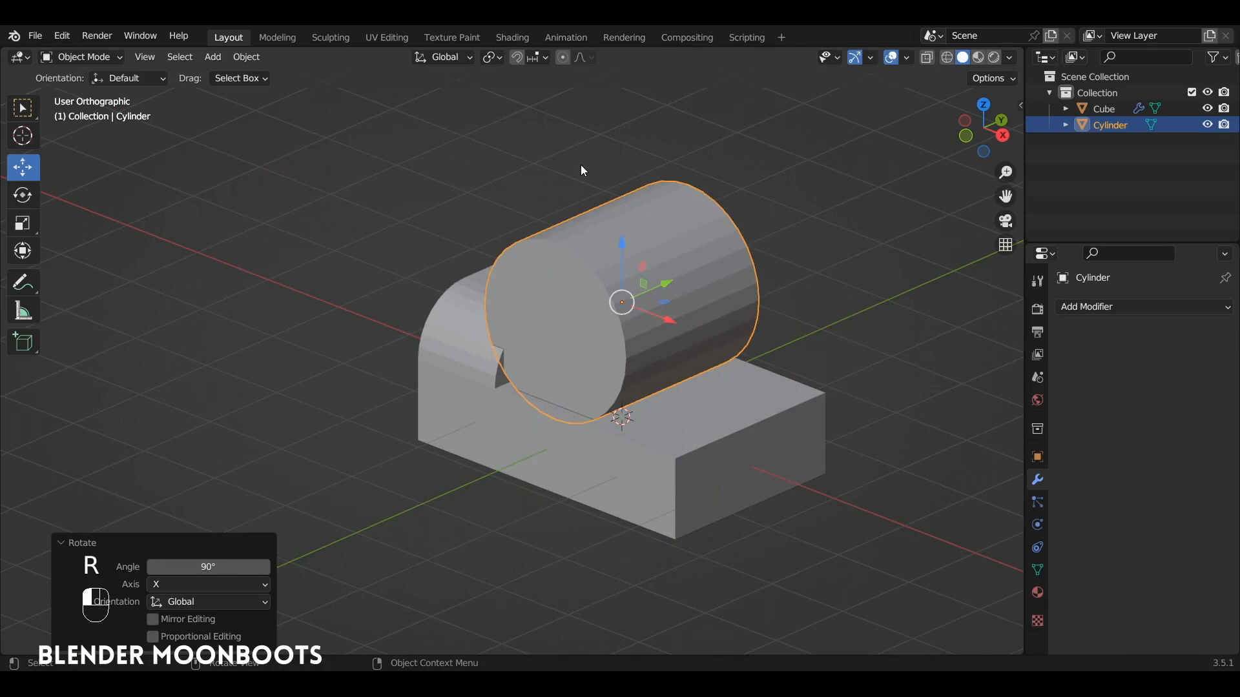
# In front view, scale the cylinder by 0.522 and center it over the raised block's inner edge, about -0.735 m in X and -0.318 m in Z
pyautogui.press('KP_1')
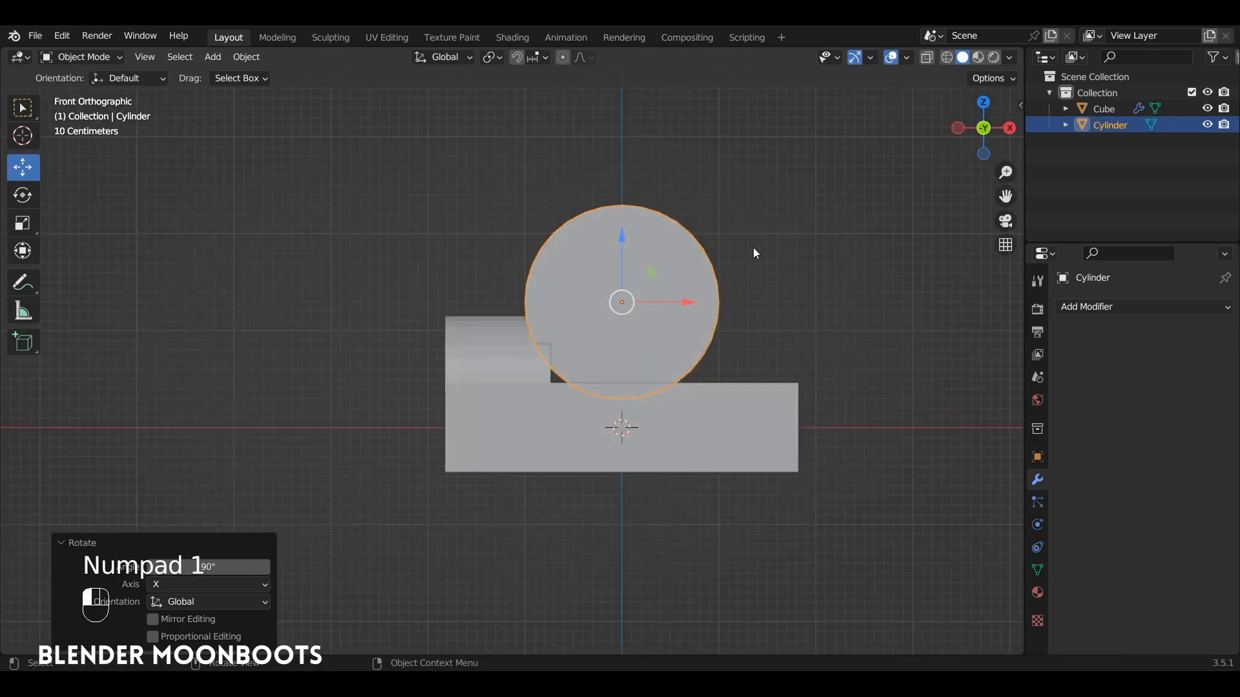
pyautogui.scroll(3, 712, 273)
pyautogui.press('s')
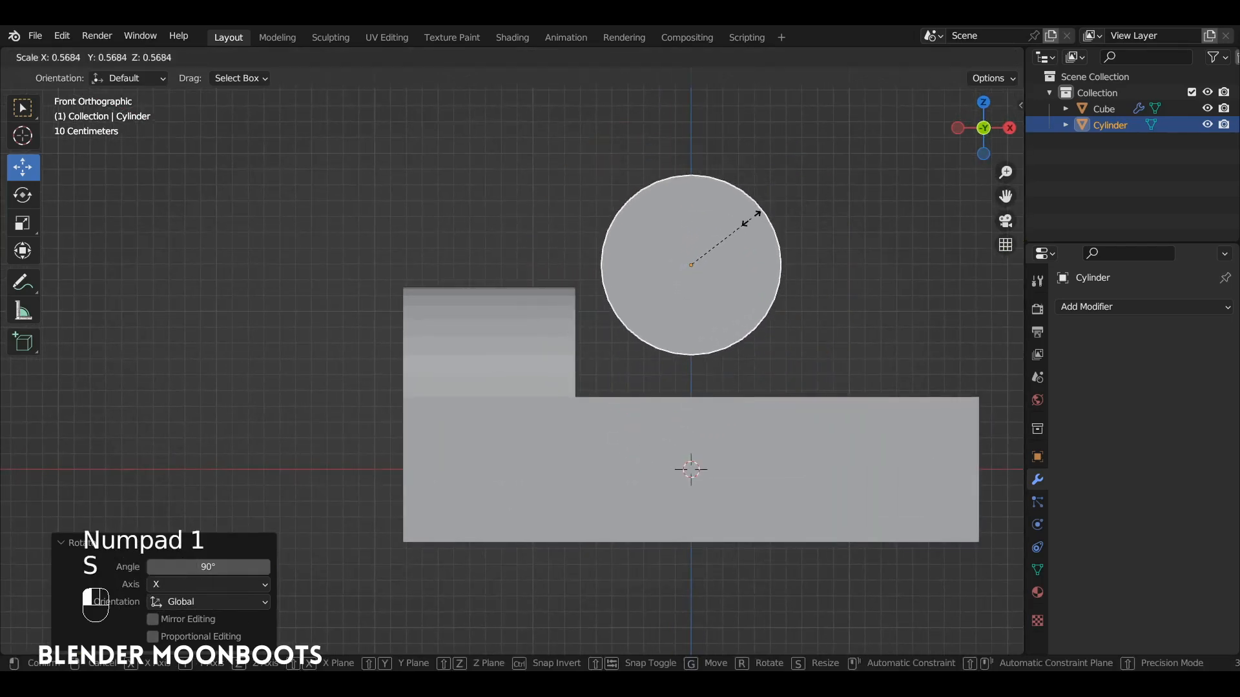
pyautogui.click(745, 229)
pyautogui.press('g')
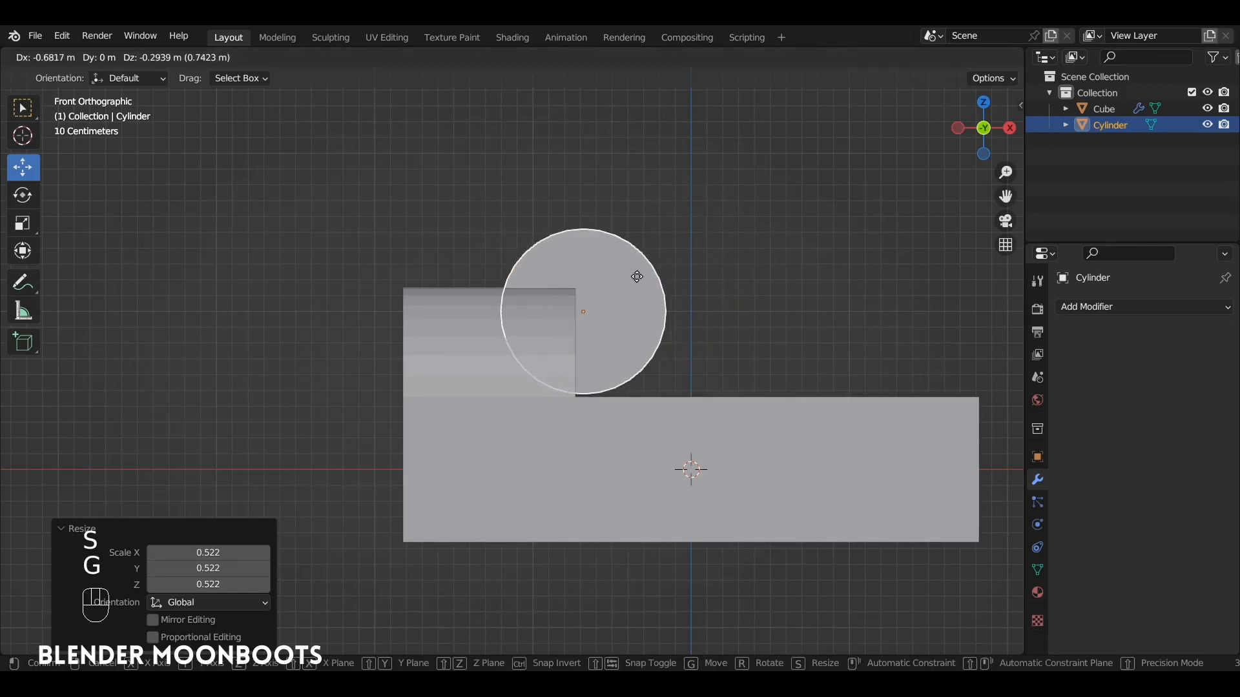
pyautogui.click(630, 282)
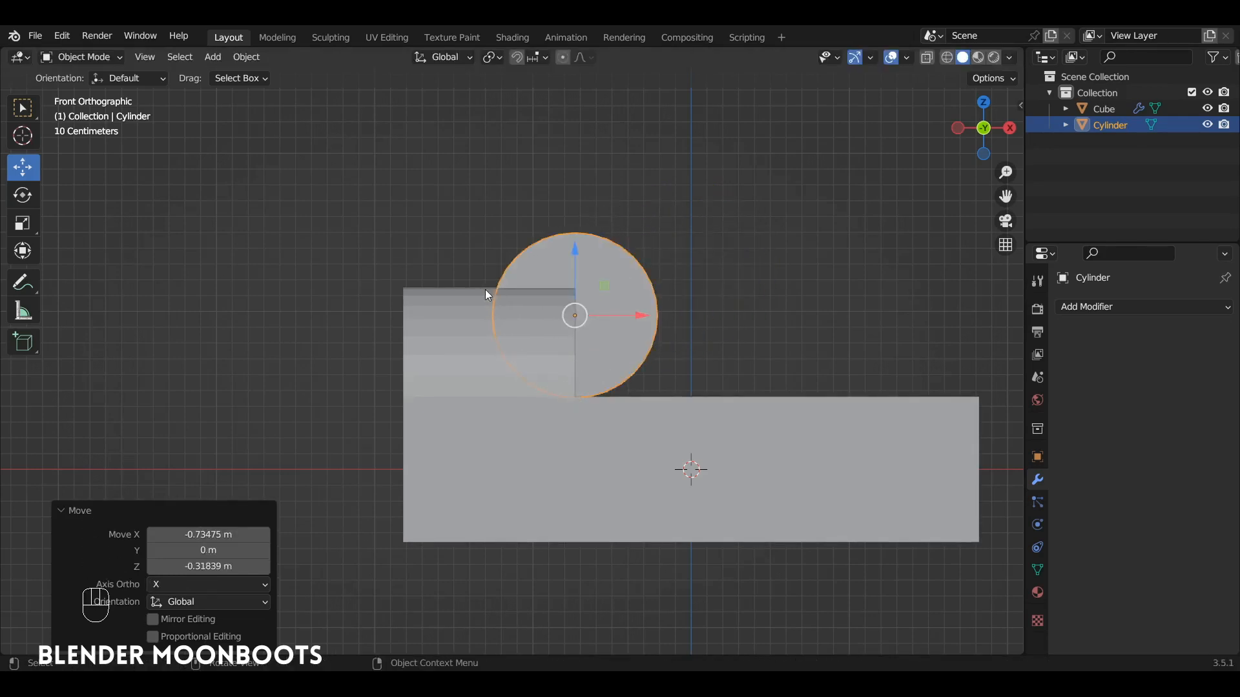
# Enlarge the cylinder by 1.111 and then 1.082, raising it about 0.073 m and 0.045 m so it rests on the lower top face
pyautogui.press('s')
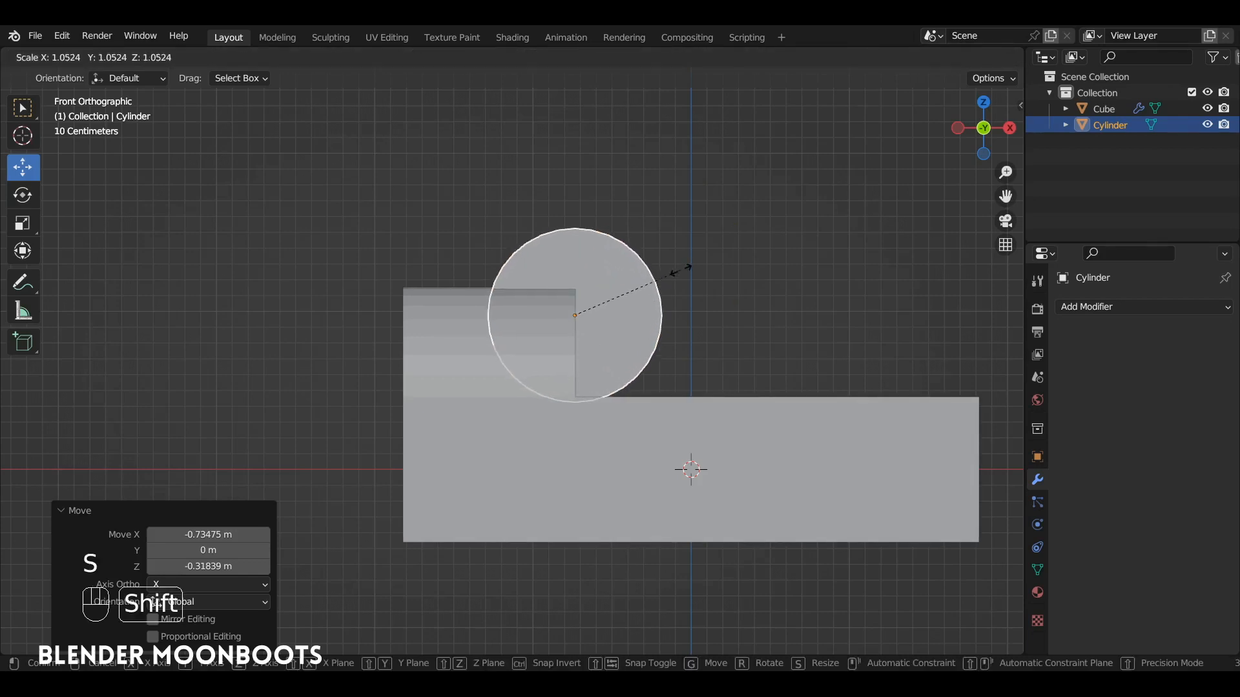
pyautogui.click(705, 254)
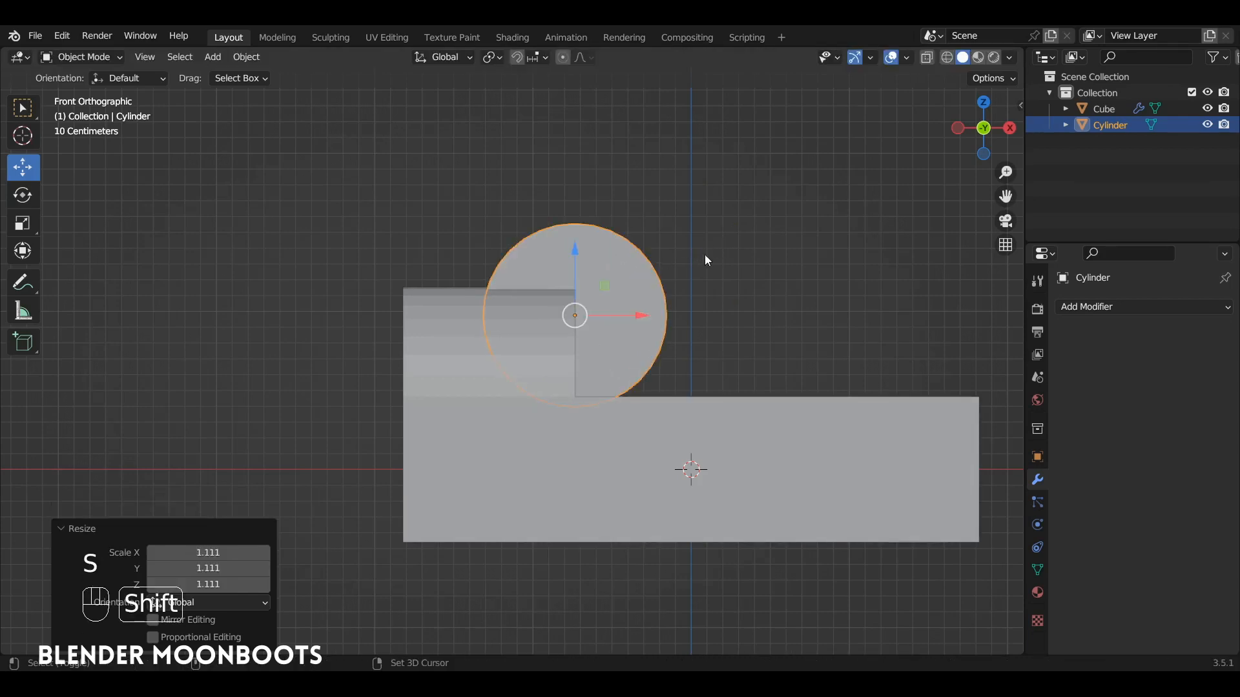
pyautogui.press('g')
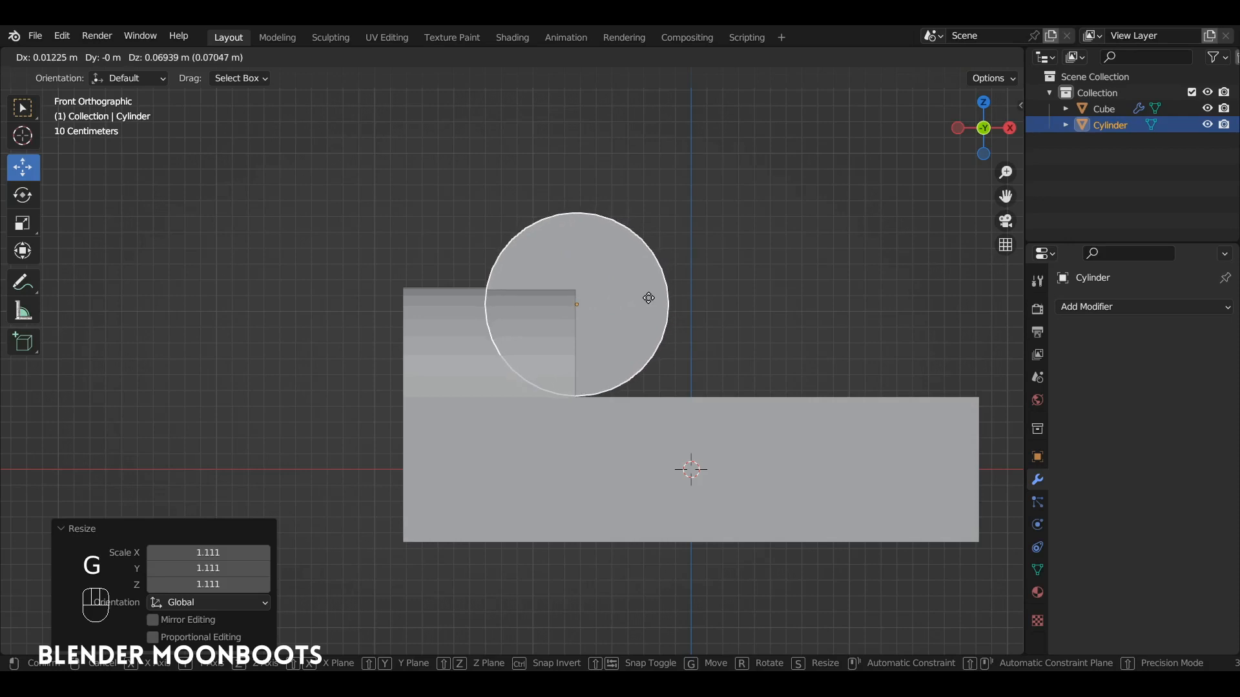
pyautogui.click(646, 292)
pyautogui.press('s')
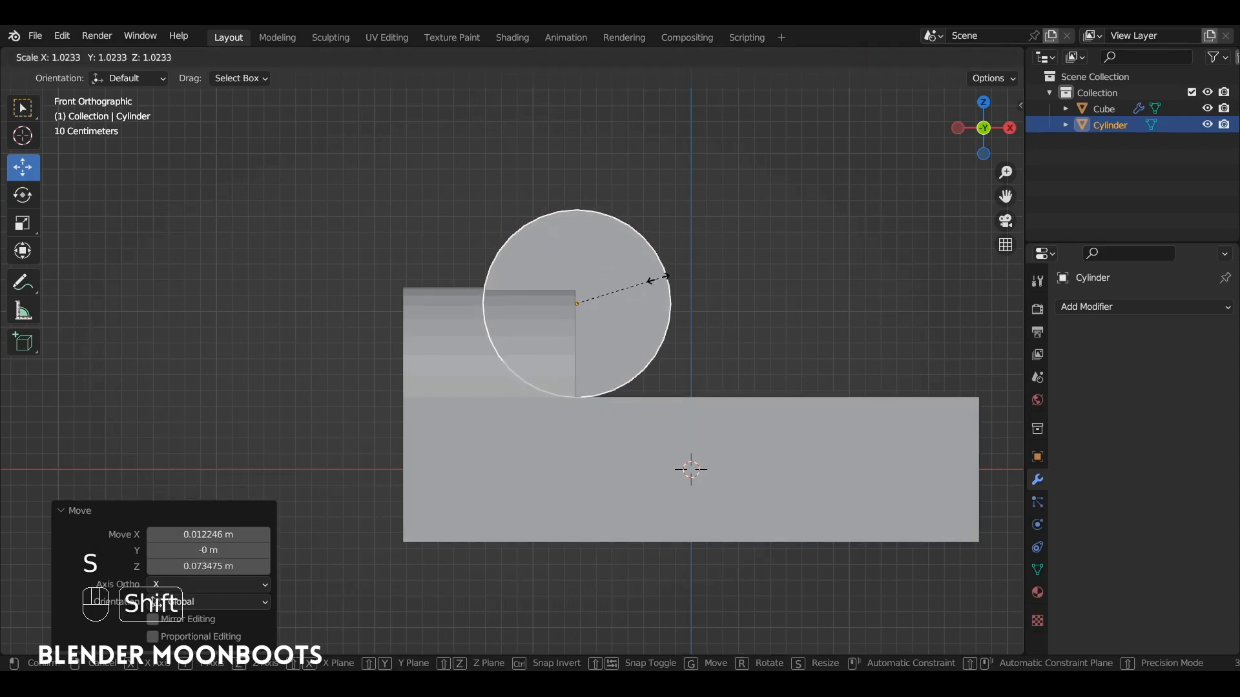
pyautogui.click(696, 251)
pyautogui.press('g')
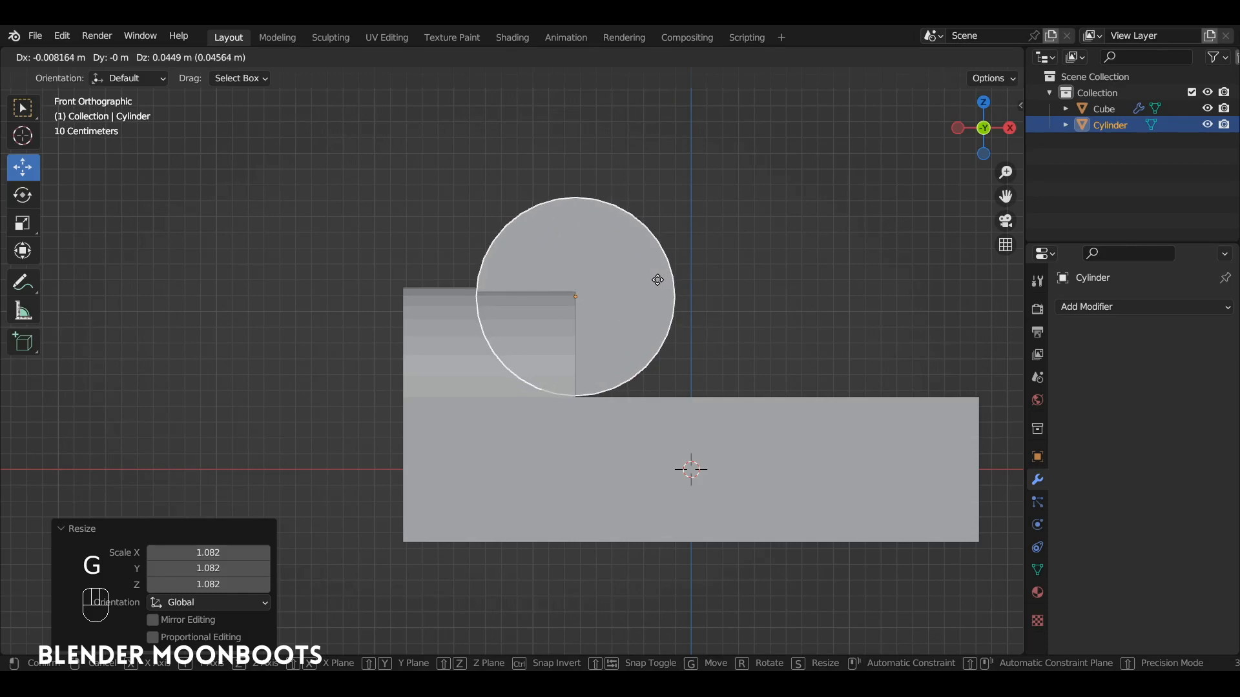
pyautogui.click(658, 279)
# Refine the cylinder's fit by scaling it 1.073 and 1.022, lifting it about 0.037 m and 0.020 m after each enlargement
pyautogui.press('s')
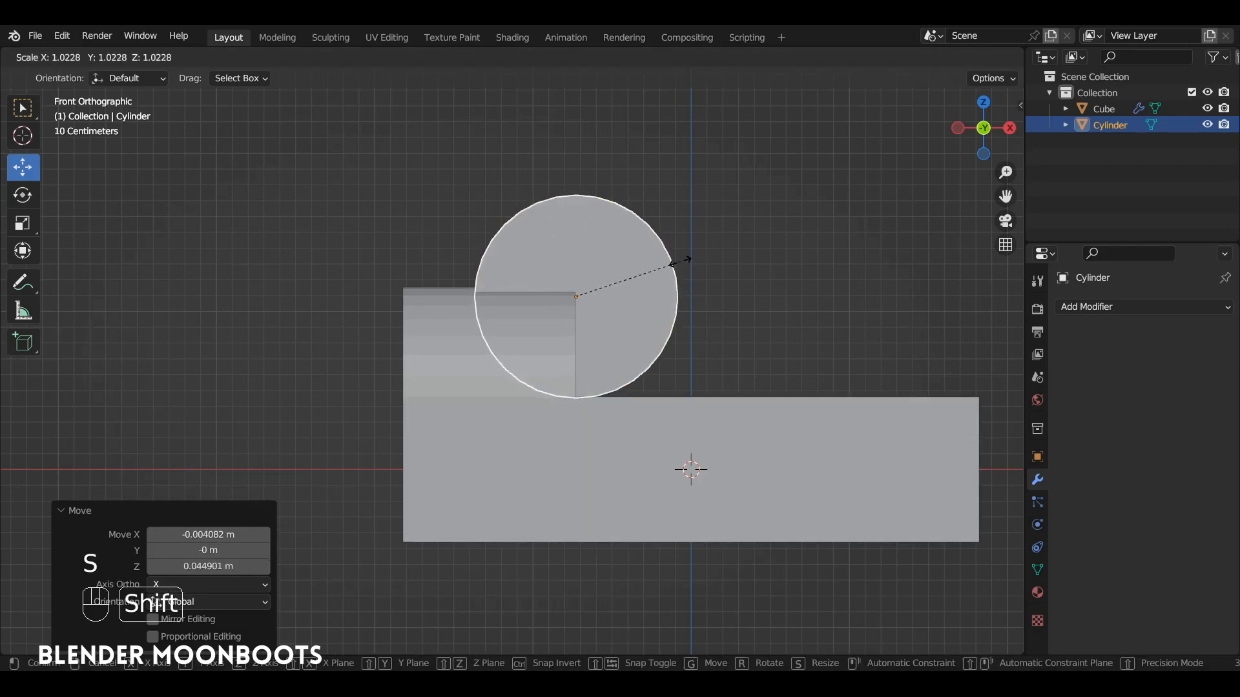
pyautogui.click(682, 257)
pyautogui.press('g')
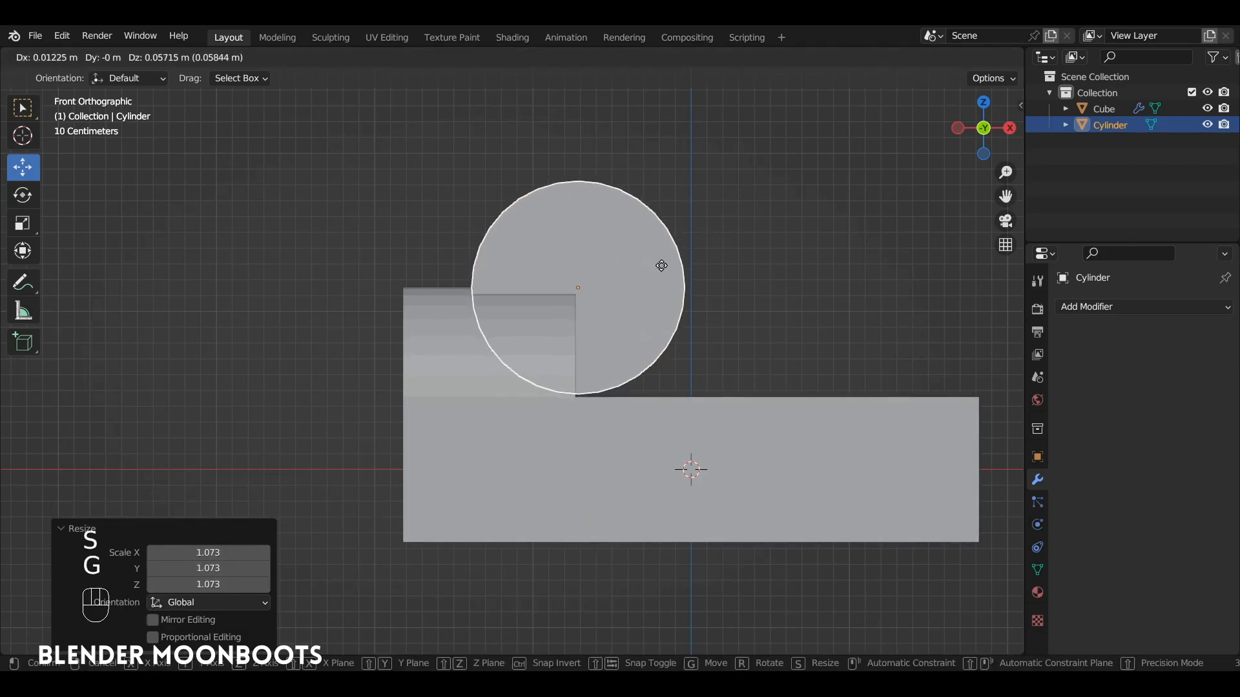
pyautogui.click(659, 269)
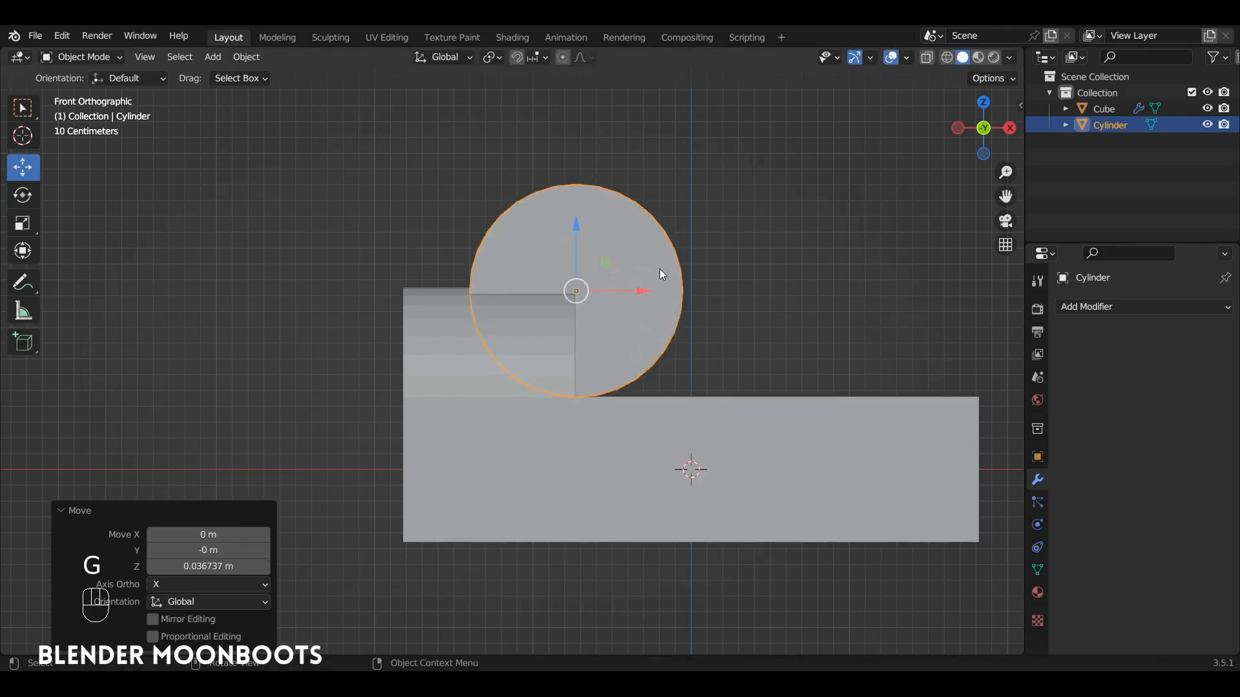
pyautogui.press('s')
pyautogui.click(671, 258)
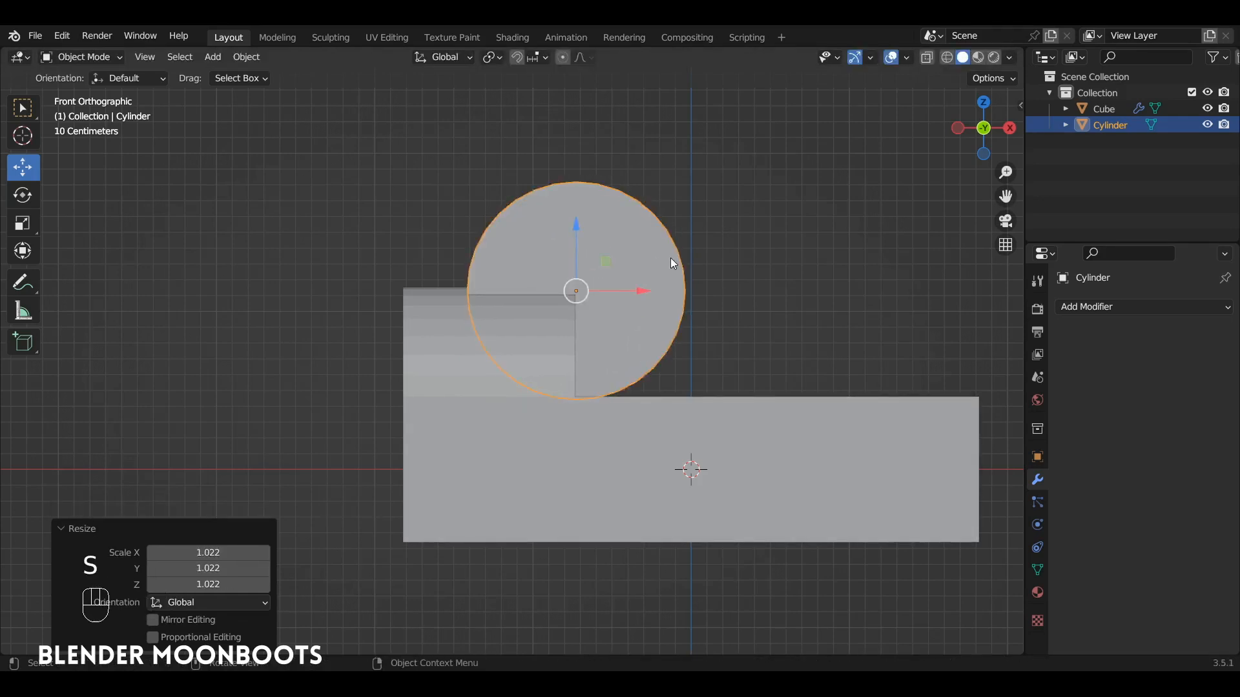
pyautogui.press('g')
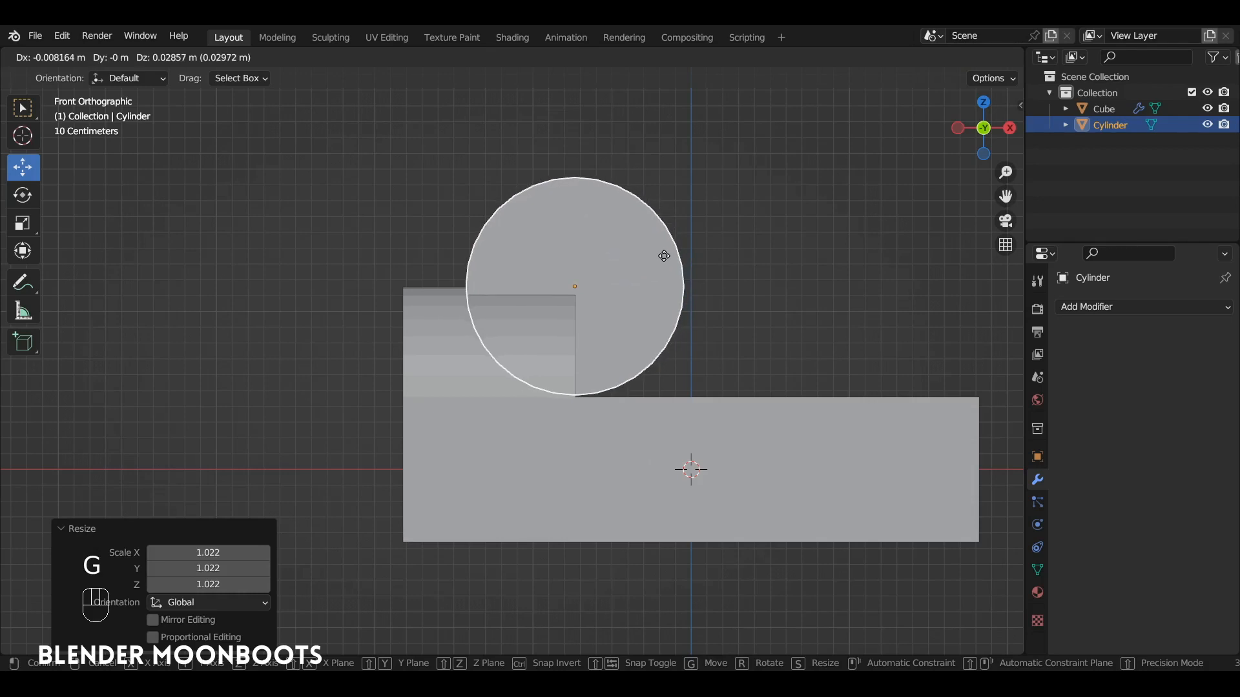
pyautogui.click(664, 257)
# Stretch the cylinder along the Y axis by a factor of 3.085 so it extends past both sides of the block
pyautogui.keyDown('alt'); pyautogui.moveTo(672, 250); pyautogui.dragTo(551, 284); pyautogui.keyUp('alt')
pyautogui.press('s')
pyautogui.press('y')
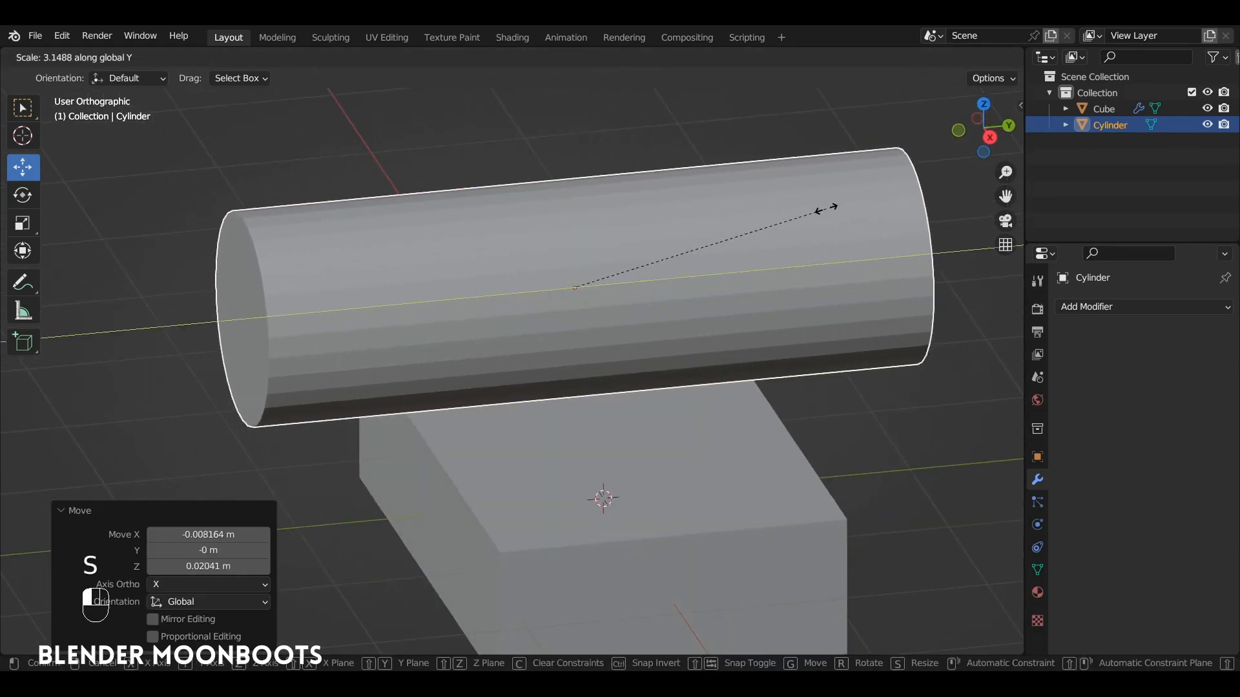
pyautogui.click(821, 212)
pyautogui.keyDown('alt'); pyautogui.moveTo(802, 234); pyautogui.dragTo(792, 363); pyautogui.keyUp('alt')
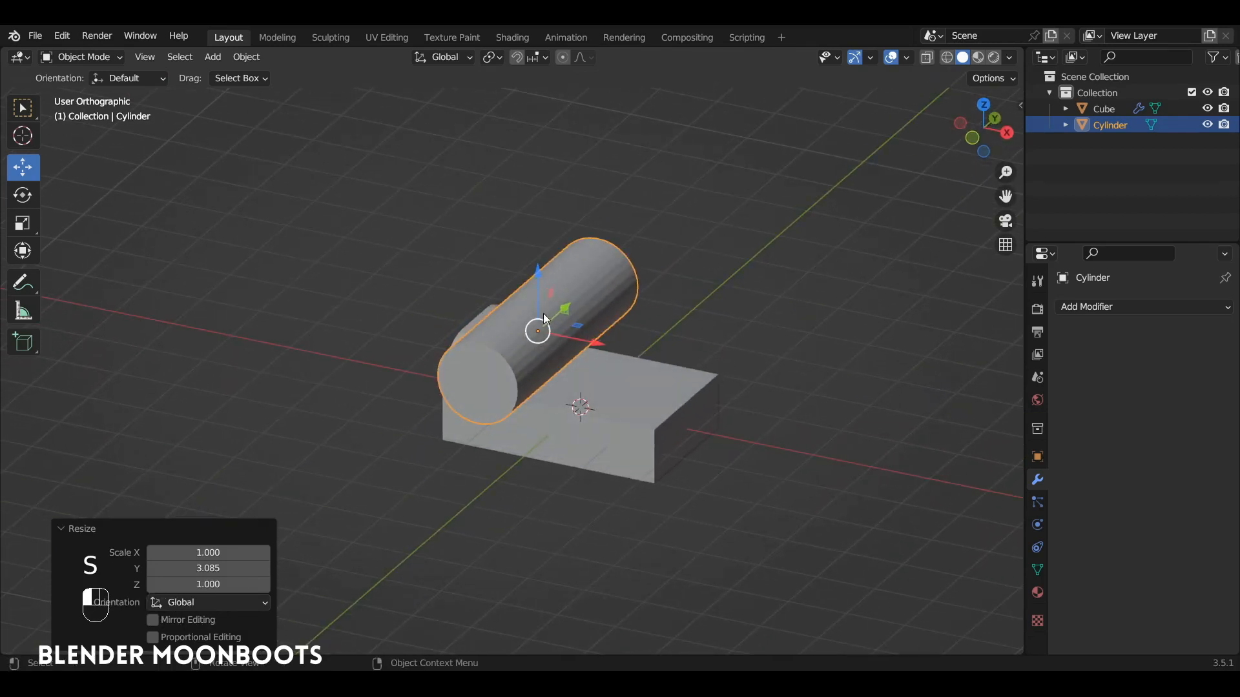
# Set the cylinder's viewport display to Bounds and select the mirrored block
pyautogui.click(1036, 458)
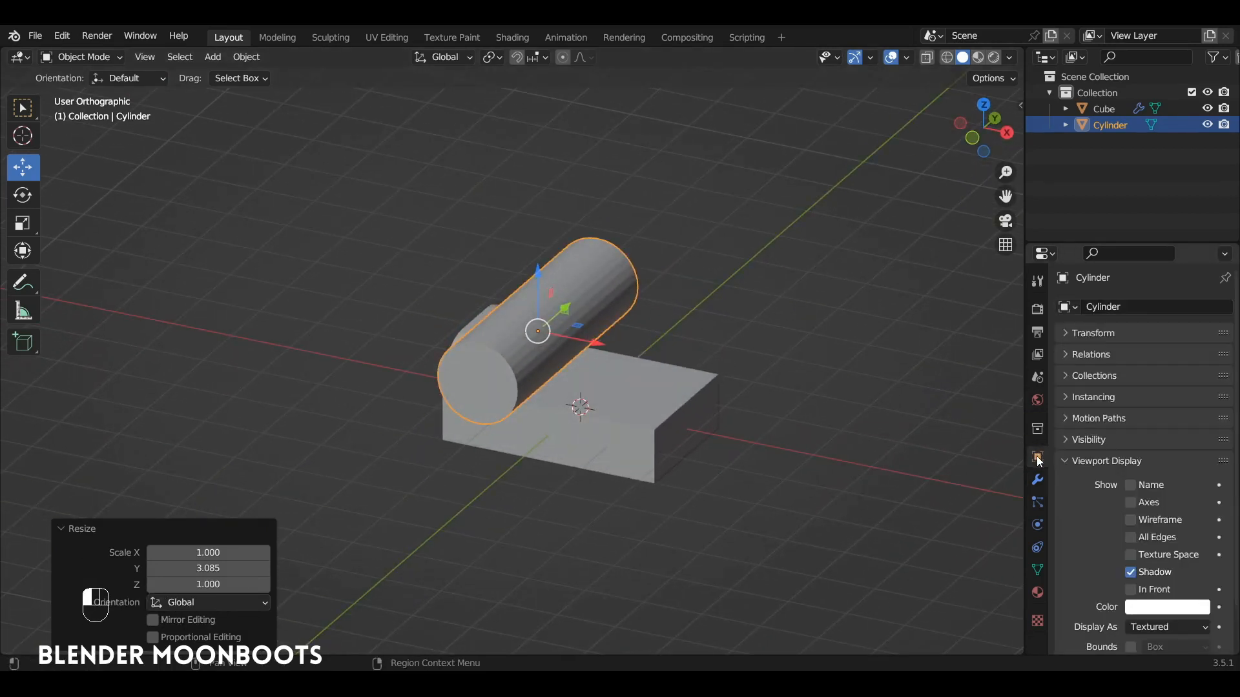
pyautogui.scroll(-2, 1130, 590)
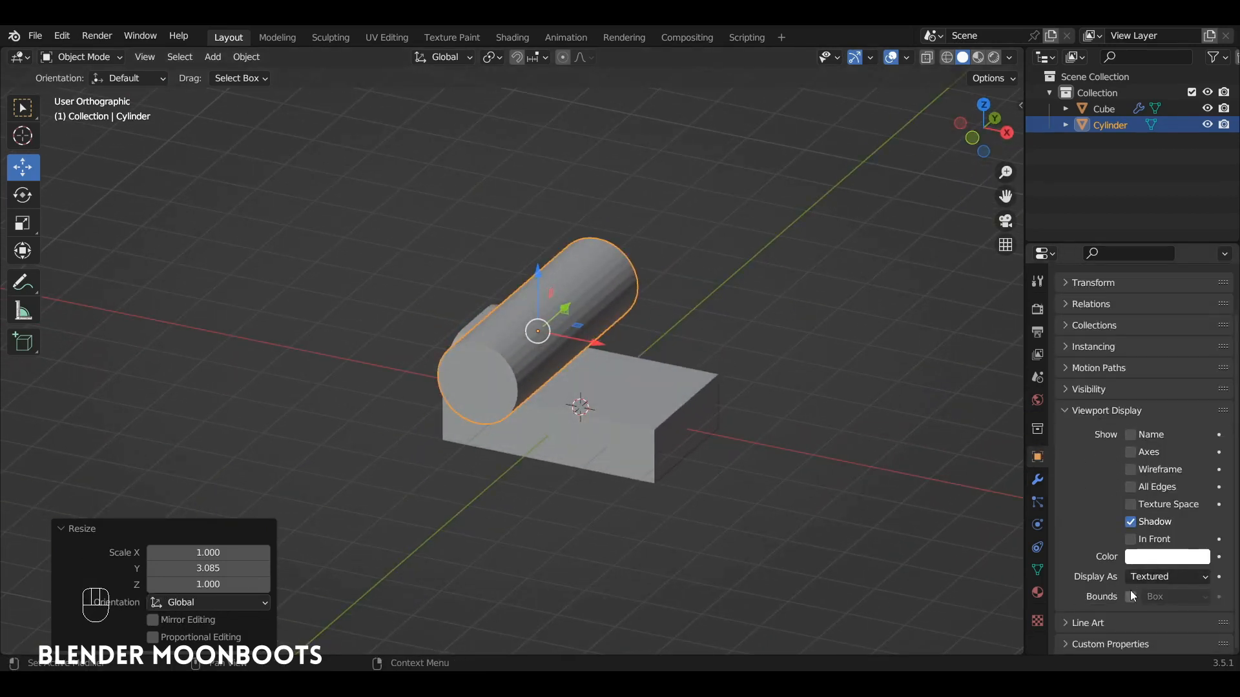
pyautogui.click(1124, 581)
pyautogui.click(1151, 563)
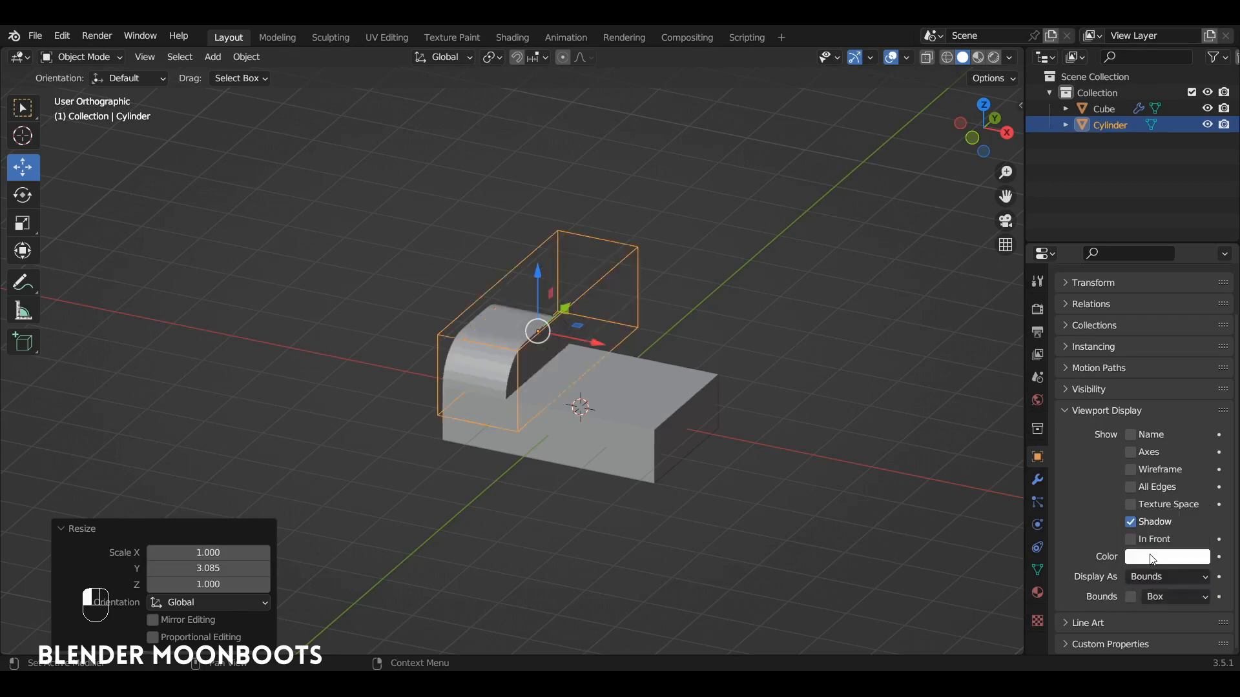
pyautogui.moveTo(553, 306)
pyautogui.keyDown('alt'); pyautogui.mouseDown()
pyautogui.moveTo(564, 280)
pyautogui.moveTo(567, 298)
pyautogui.mouseUp(); pyautogui.keyUp('alt')
pyautogui.keyDown('alt'); pyautogui.keyDown('shift'); pyautogui.moveTo(566, 298); pyautogui.dragTo(576, 243); pyautogui.keyUp('shift'); pyautogui.keyUp('alt')
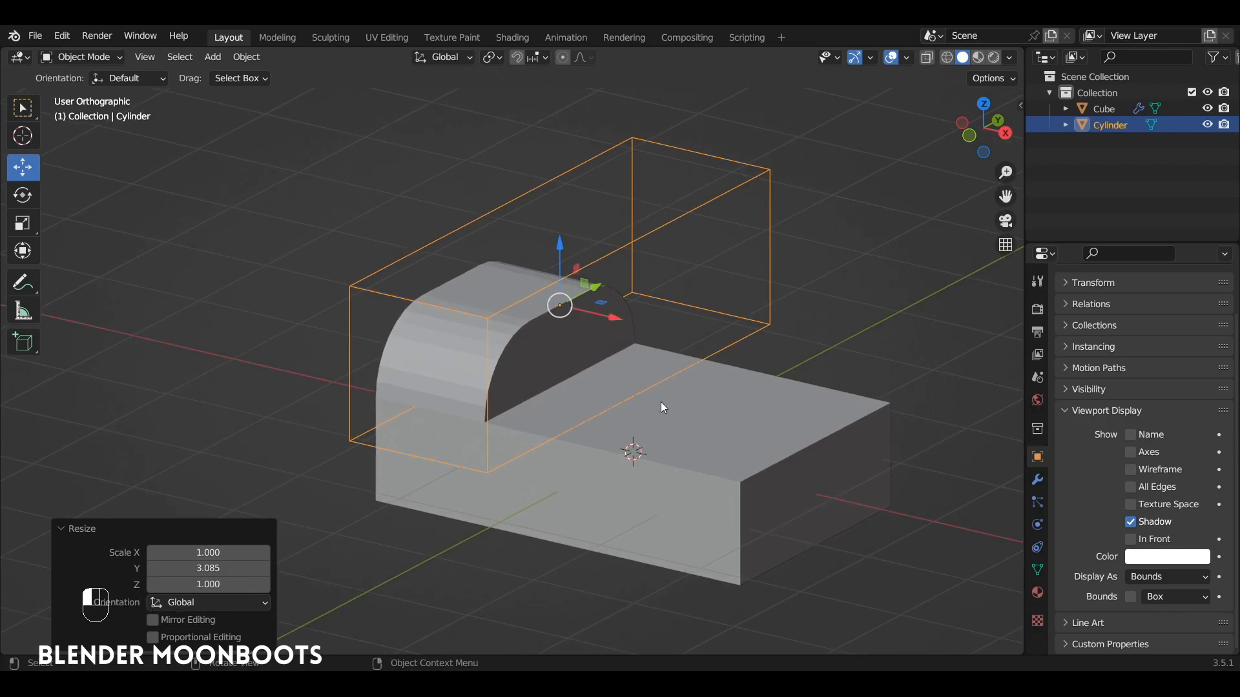
pyautogui.click(676, 397)
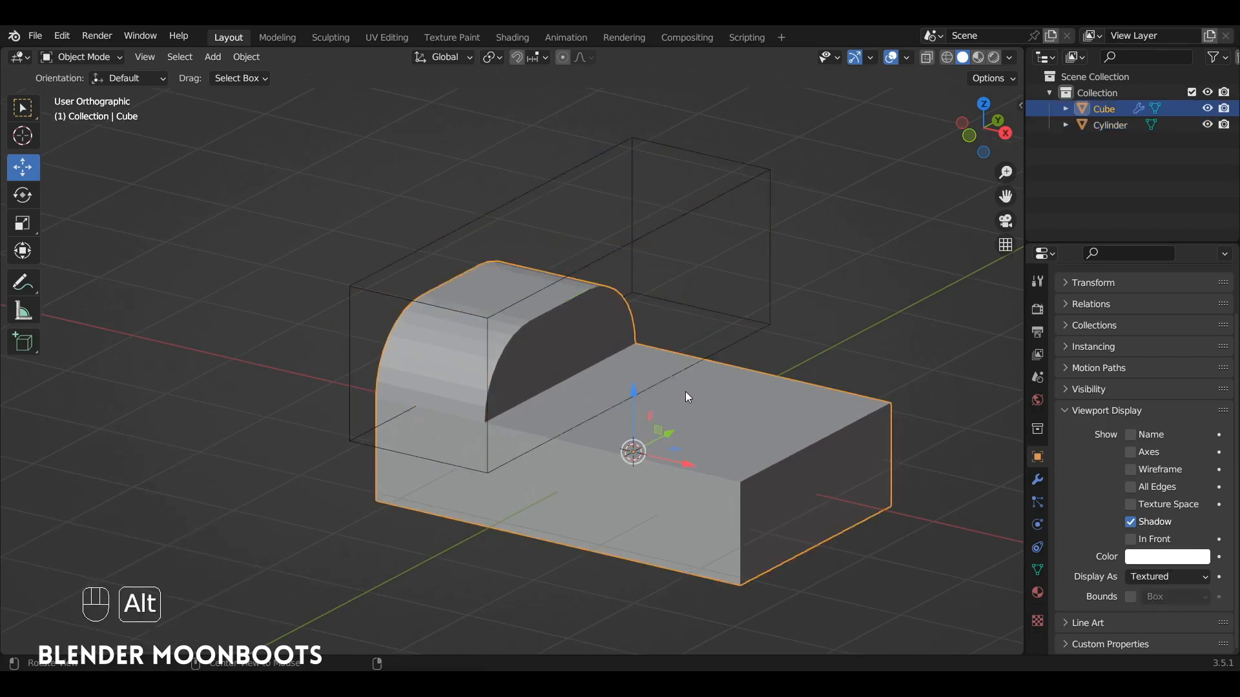
# Add a Boolean modifier set to Difference on the mirrored block and pick the cylinder as its cutting object
pyautogui.click(1037, 479)
pyautogui.click(1100, 306)
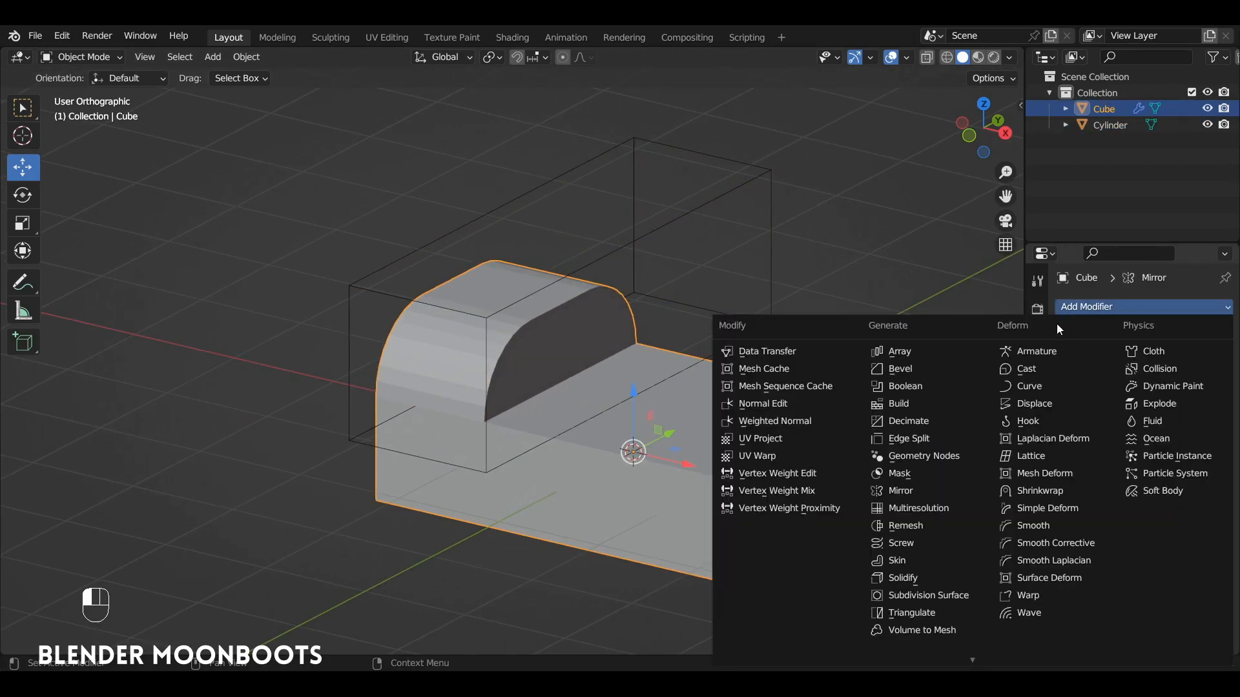
pyautogui.click(920, 386)
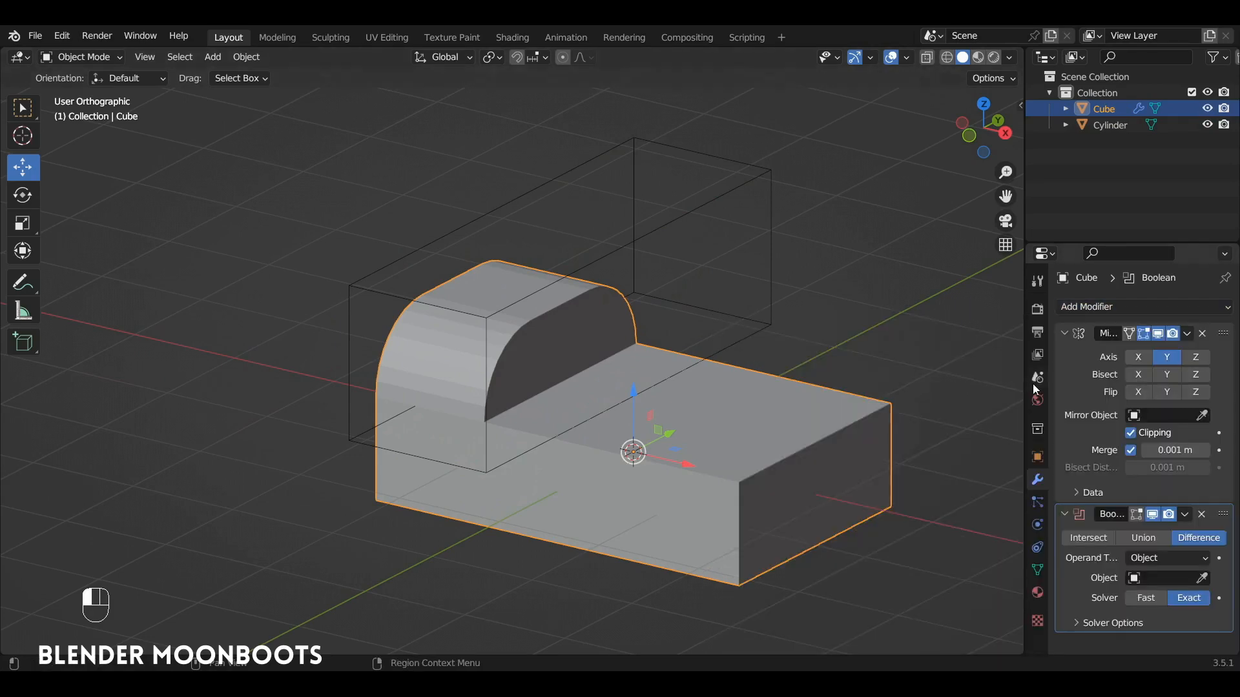
pyautogui.click(770, 321)
pyautogui.moveTo(766, 323)
pyautogui.keyDown('alt'); pyautogui.mouseDown()
pyautogui.moveTo(767, 304)
pyautogui.moveTo(775, 310)
pyautogui.moveTo(749, 324)
pyautogui.moveTo(762, 318)
pyautogui.mouseUp(); pyautogui.keyUp('alt')
pyautogui.scroll(-4, 775, 348)
pyautogui.keyDown('alt'); pyautogui.moveTo(784, 382); pyautogui.dragTo(767, 399); pyautogui.keyUp('alt')
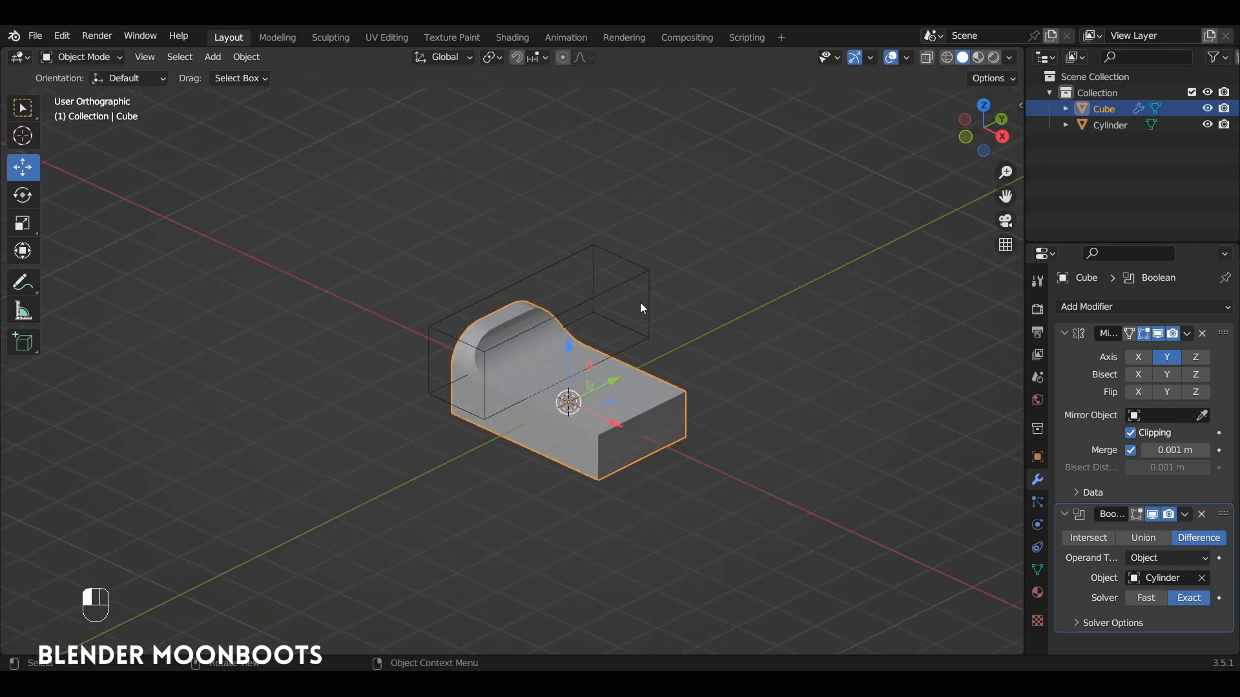
# Duplicate the block together with its cylinder and place the copies about 10.33 m along the X axis
pyautogui.click(630, 342)
pyautogui.keyDown('shift'); pyautogui.click(646, 371); pyautogui.keyUp('shift')
pyautogui.keyDown('ctrl'); pyautogui.keyDown('alt'); pyautogui.moveTo(655, 351); pyautogui.dragTo(567, 354); pyautogui.keyUp('alt'); pyautogui.keyUp('ctrl')
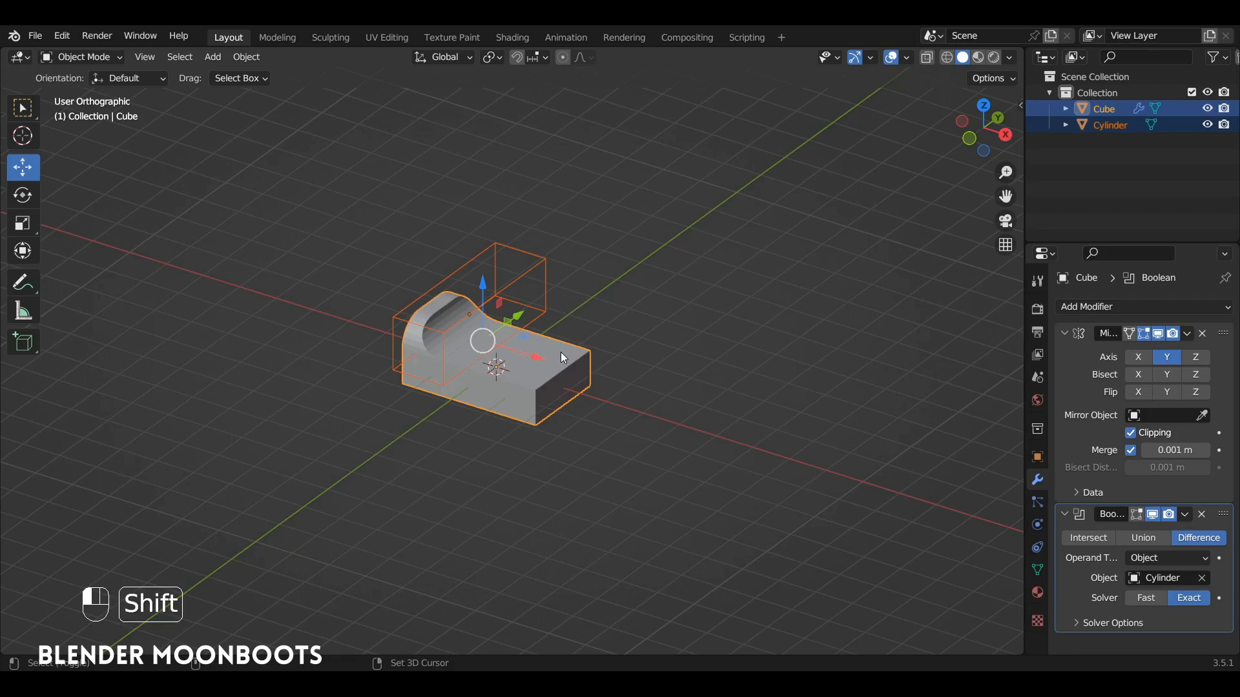
pyautogui.hotkey('shift', 'd')
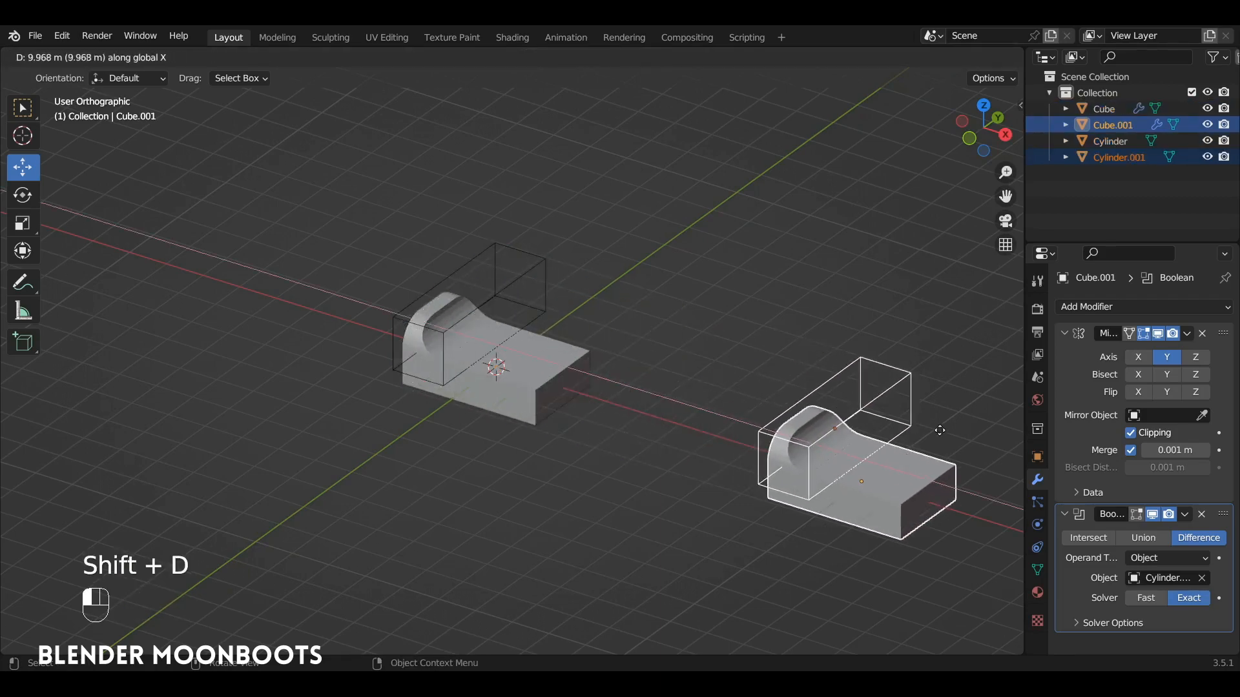
pyautogui.click(869, 419)
pyautogui.keyDown('alt'); pyautogui.keyDown('shift'); pyautogui.moveTo(711, 365); pyautogui.dragTo(797, 363); pyautogui.keyUp('shift'); pyautogui.keyUp('alt')
pyautogui.keyDown('alt'); pyautogui.keyDown('shift'); pyautogui.moveTo(888, 407); pyautogui.dragTo(928, 412); pyautogui.keyUp('shift'); pyautogui.keyUp('alt')
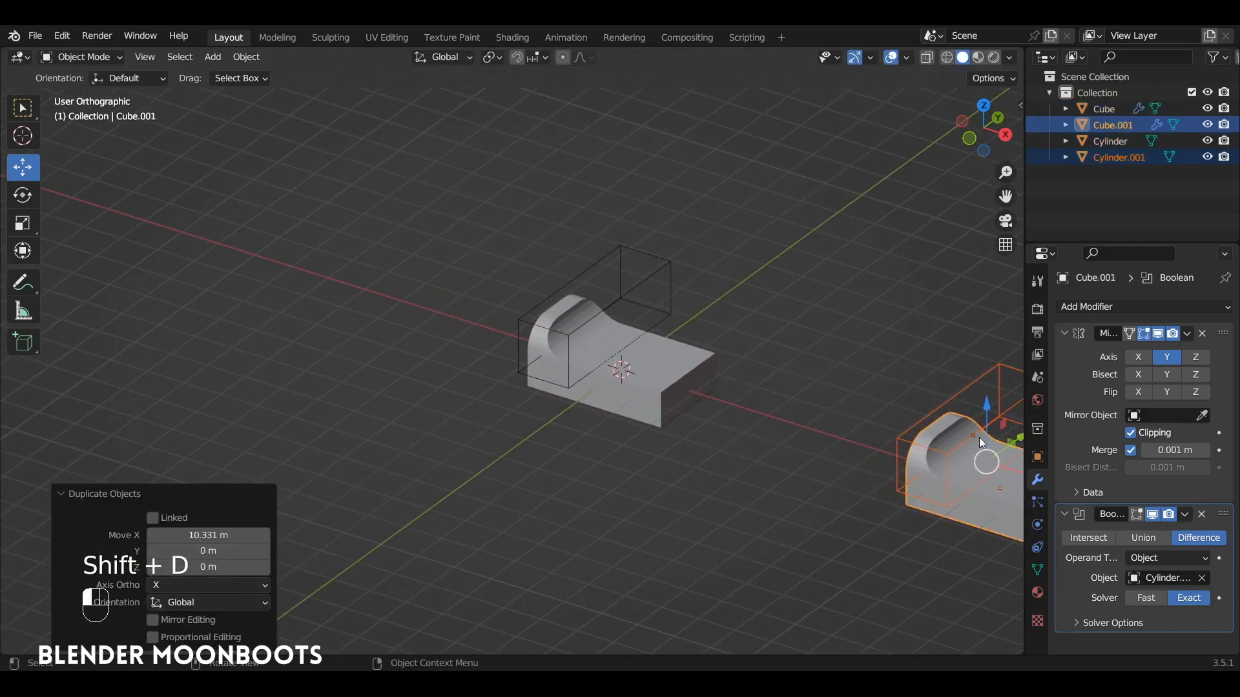
# Apply the Boolean modifier on the original block, keeping its Mirror modifier live
pyautogui.keyDown('alt'); pyautogui.keyDown('shift'); pyautogui.moveTo(695, 339); pyautogui.dragTo(698, 252); pyautogui.keyUp('shift'); pyautogui.keyUp('alt')
pyautogui.keyDown('ctrl'); pyautogui.keyDown('alt'); pyautogui.moveTo(736, 252); pyautogui.dragTo(618, 289); pyautogui.keyUp('alt'); pyautogui.keyUp('ctrl')
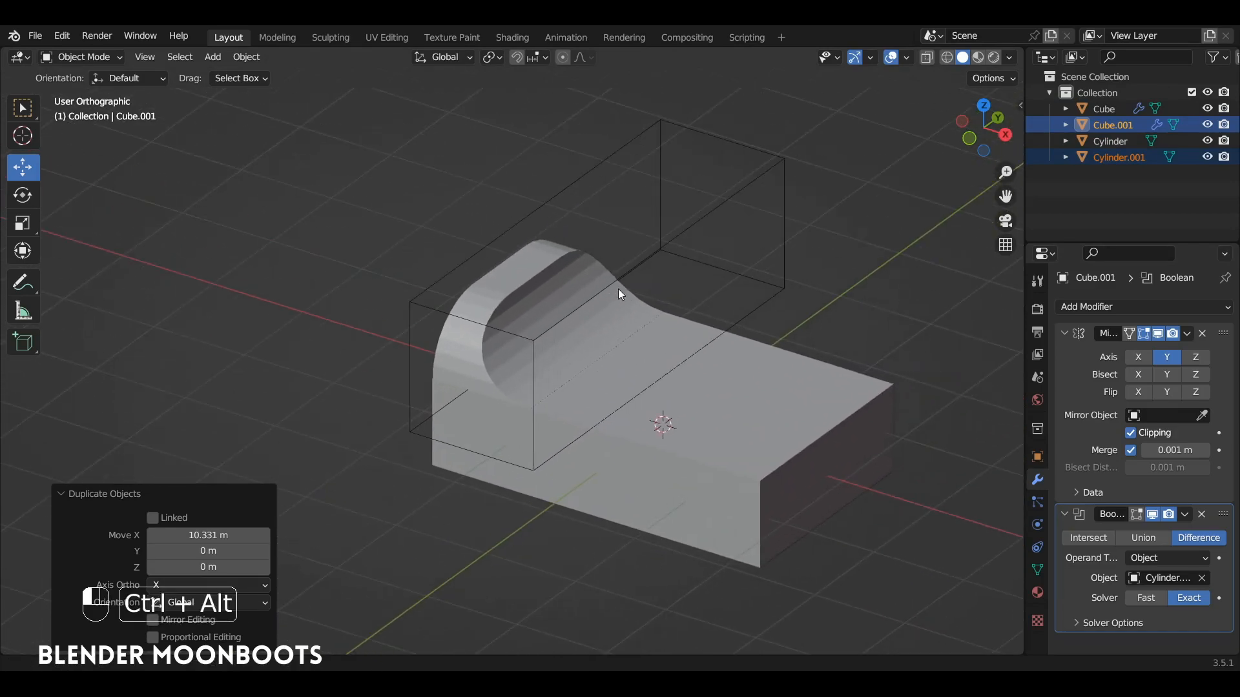
pyautogui.click(733, 361)
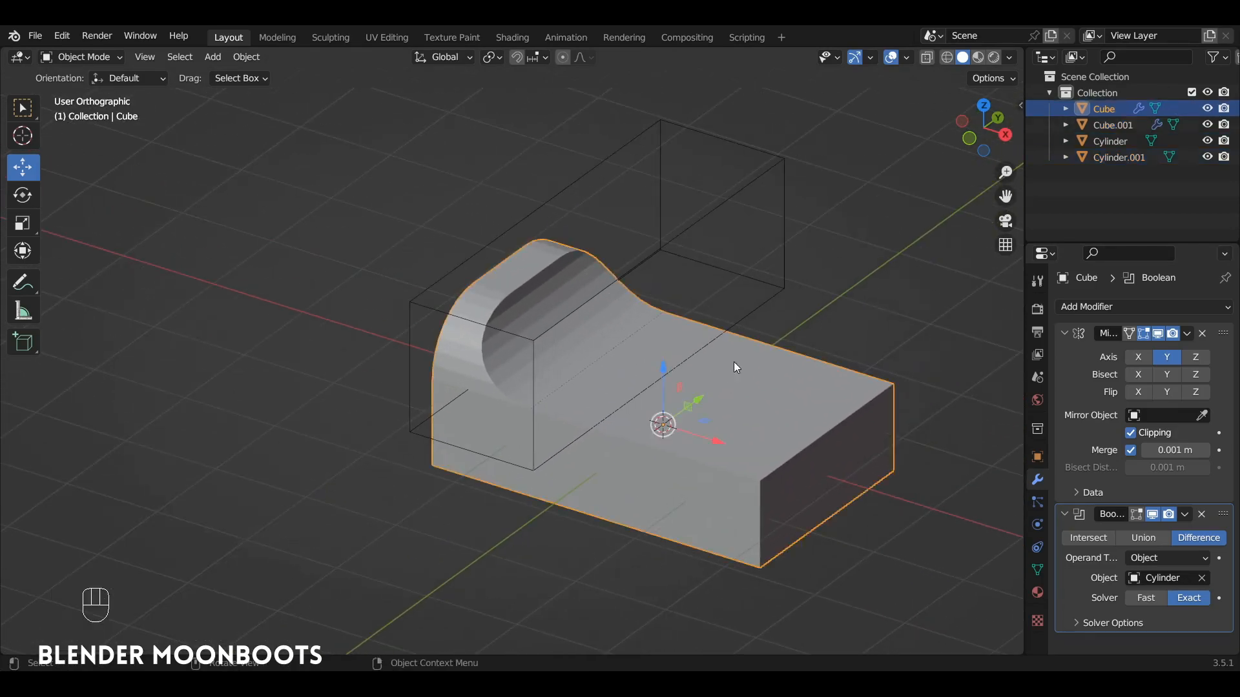
pyautogui.click(1186, 515)
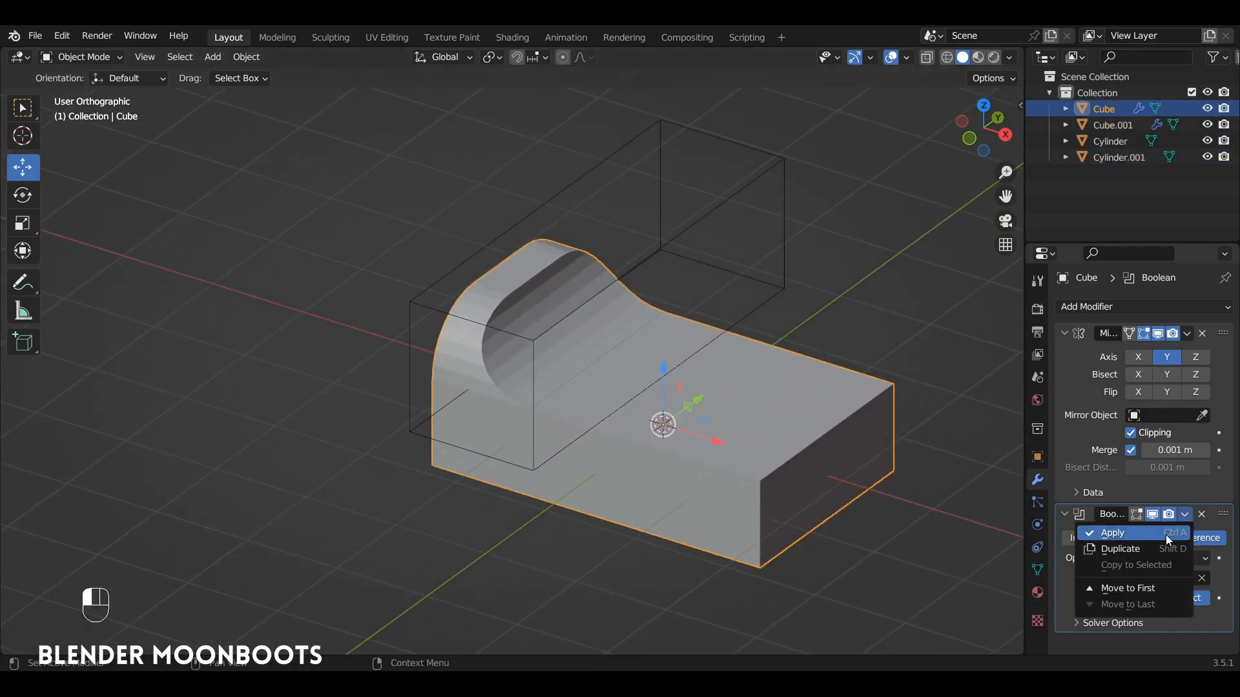
pyautogui.click(1165, 534)
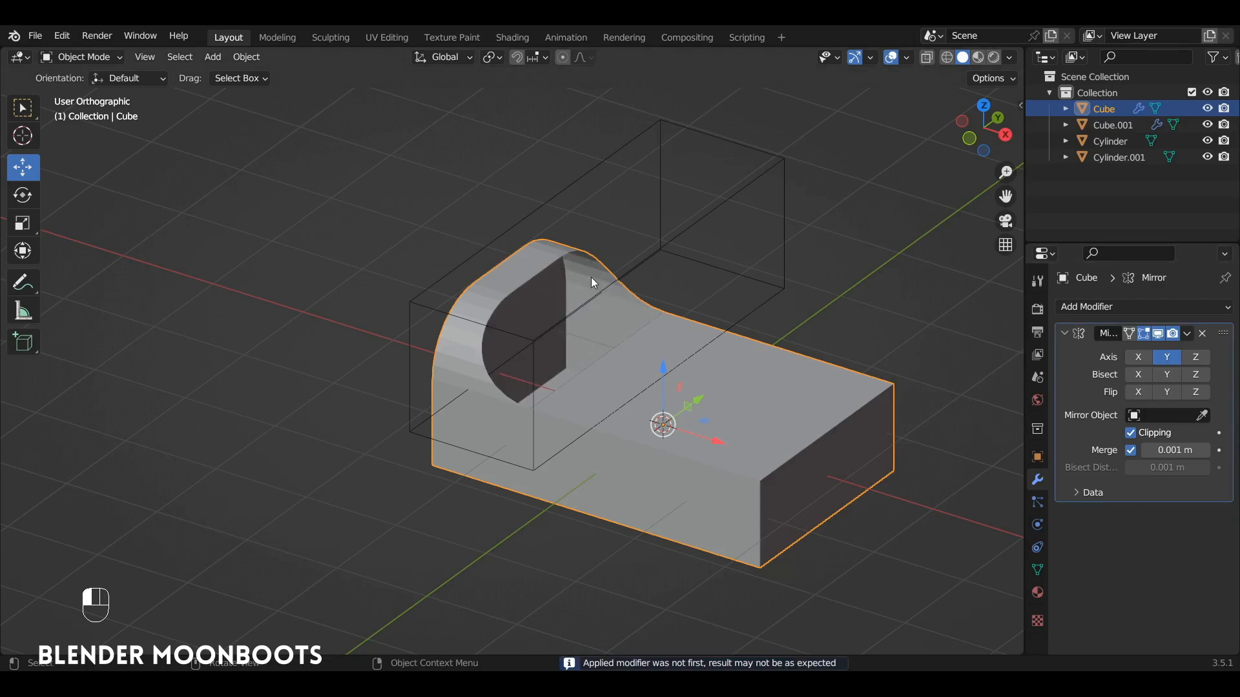
# Delete the original block's cutter cylinder
pyautogui.keyDown('alt'); pyautogui.moveTo(593, 282); pyautogui.dragTo(678, 263, button='middle'); pyautogui.keyUp('alt')
pyautogui.click(637, 258)
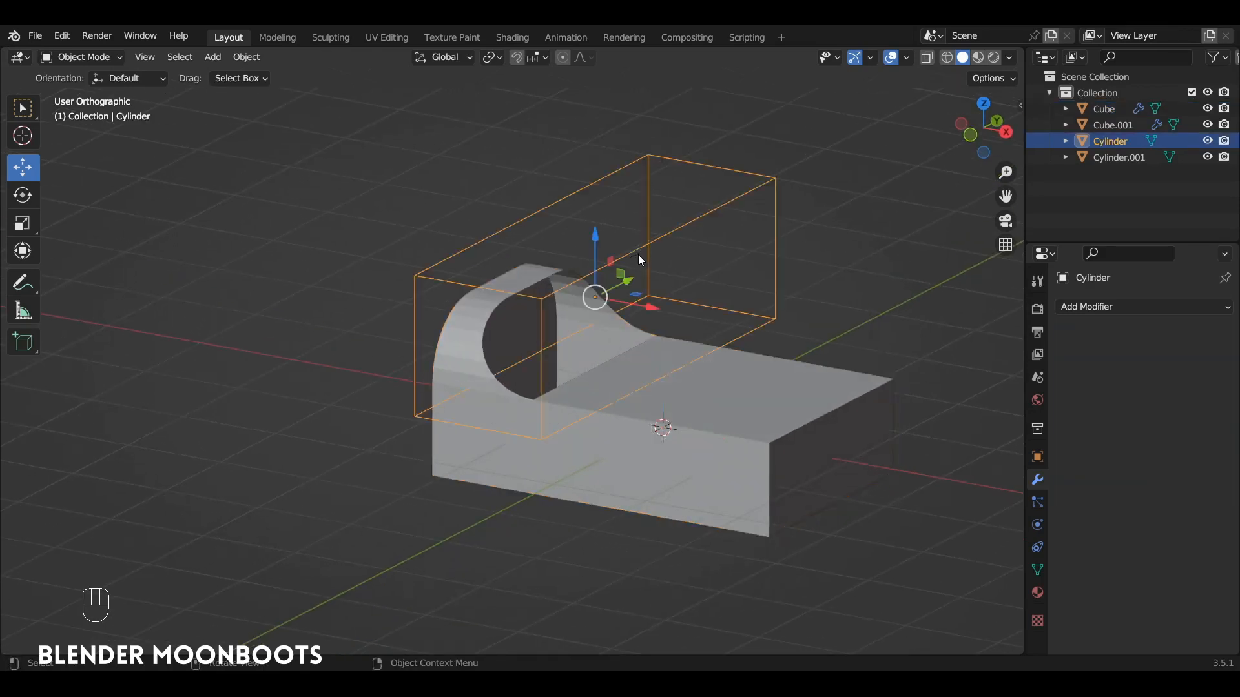
pyautogui.press('x')
pyautogui.click(639, 257)
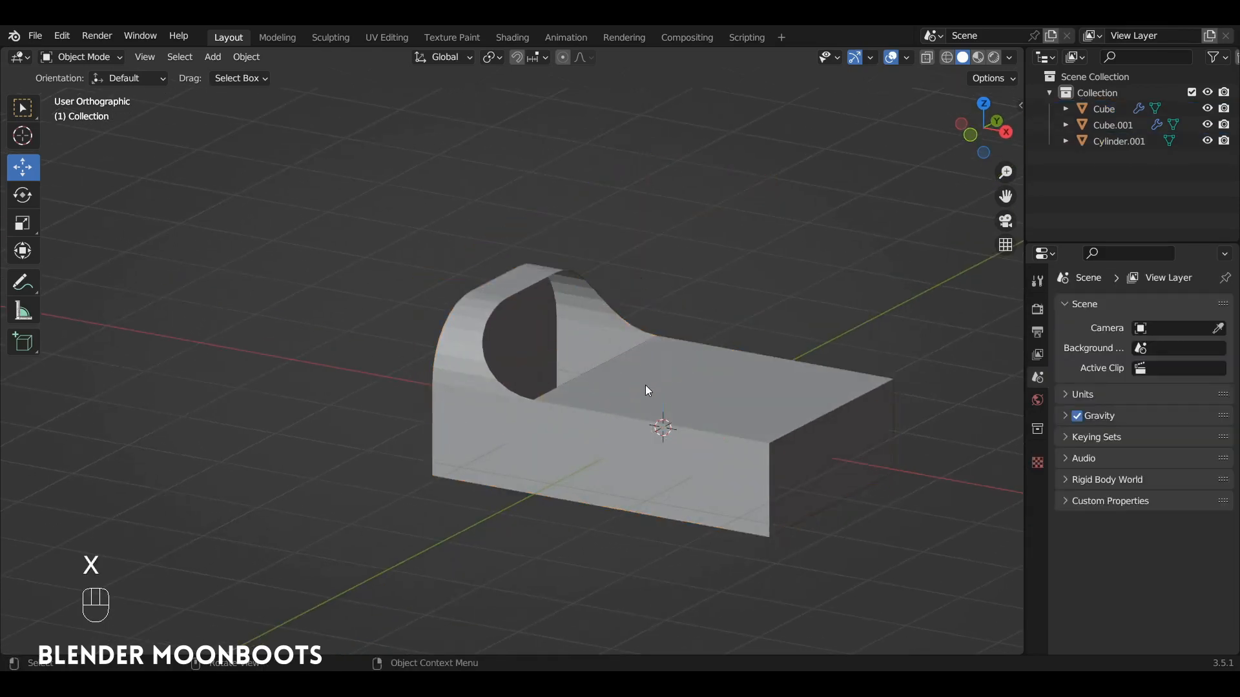
# In the original block's mesh, dissolve the extra vertices between the bevel edges along the curved rim of the cut
pyautogui.click(640, 374)
pyautogui.press('Tab')
pyautogui.keyDown('alt'); pyautogui.moveTo(636, 363); pyautogui.dragTo(618, 288); pyautogui.keyUp('alt')
pyautogui.press('1')
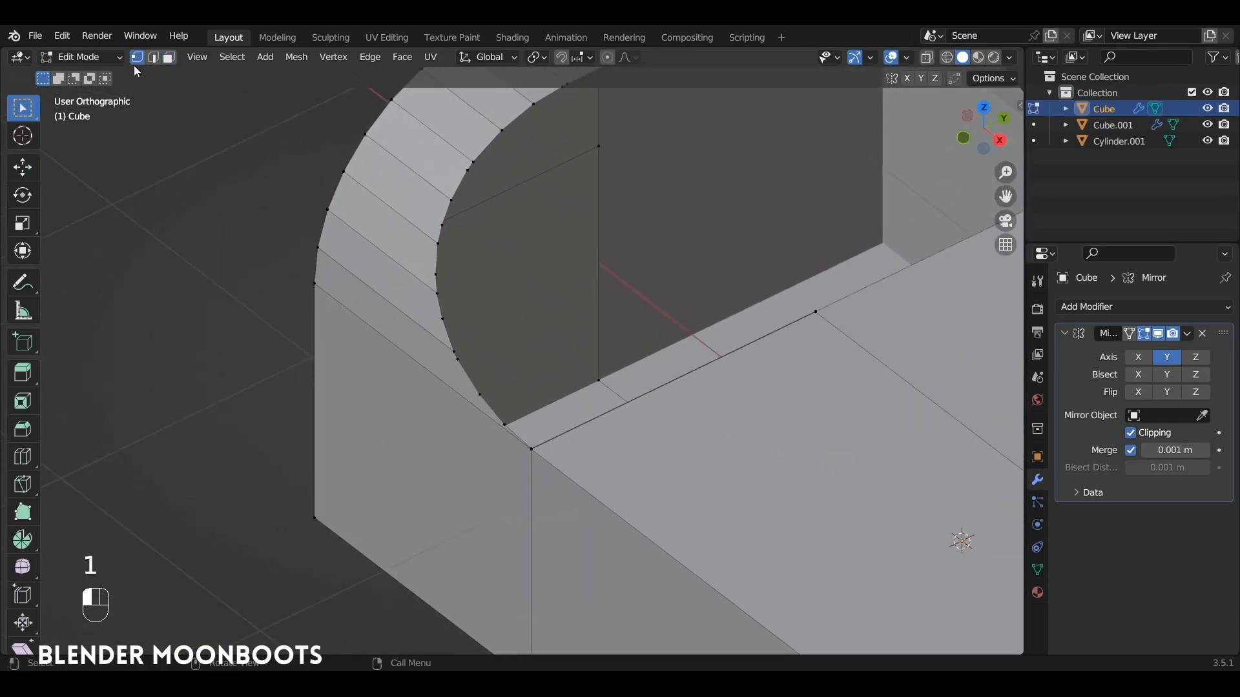
pyautogui.keyDown('alt'); pyautogui.moveTo(449, 249); pyautogui.dragTo(461, 225); pyautogui.keyUp('alt')
pyautogui.keyDown('alt'); pyautogui.keyDown('shift'); pyautogui.moveTo(462, 225); pyautogui.dragTo(478, 250); pyautogui.keyUp('shift'); pyautogui.keyUp('alt')
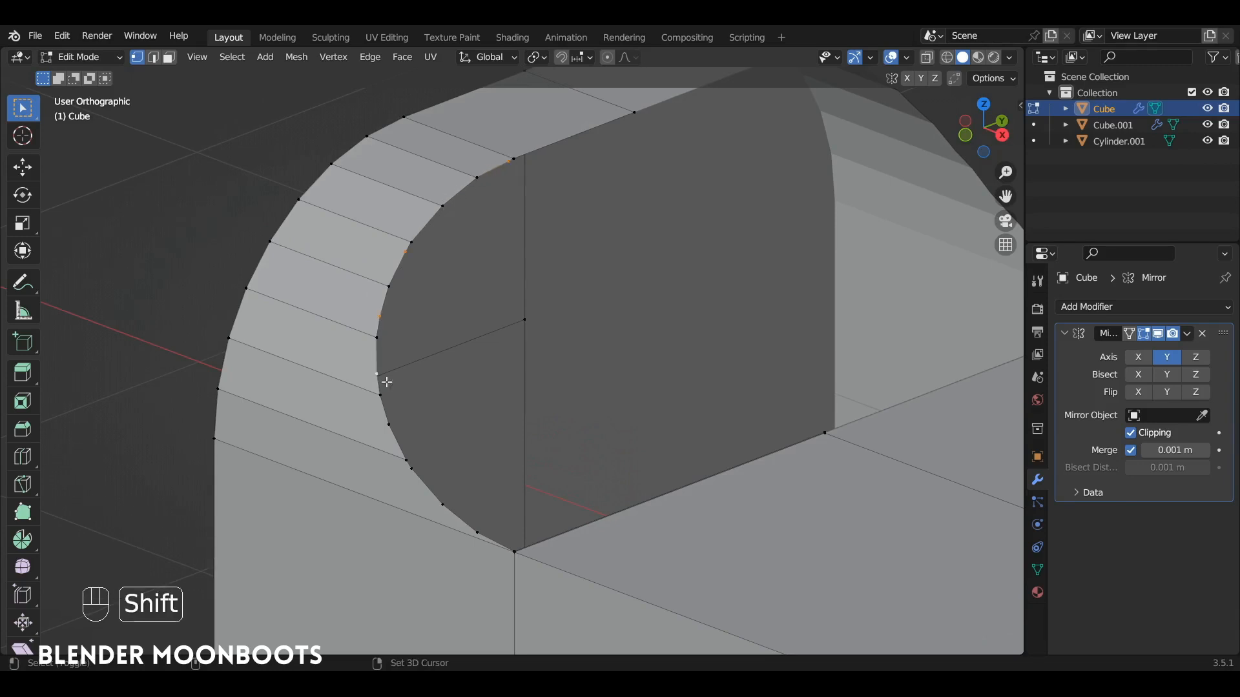
pyautogui.moveTo(390, 428)
pyautogui.keyDown('alt'); pyautogui.mouseDown()
pyautogui.moveTo(398, 418)
pyautogui.moveTo(378, 428)
pyautogui.mouseUp(); pyautogui.keyUp('alt')
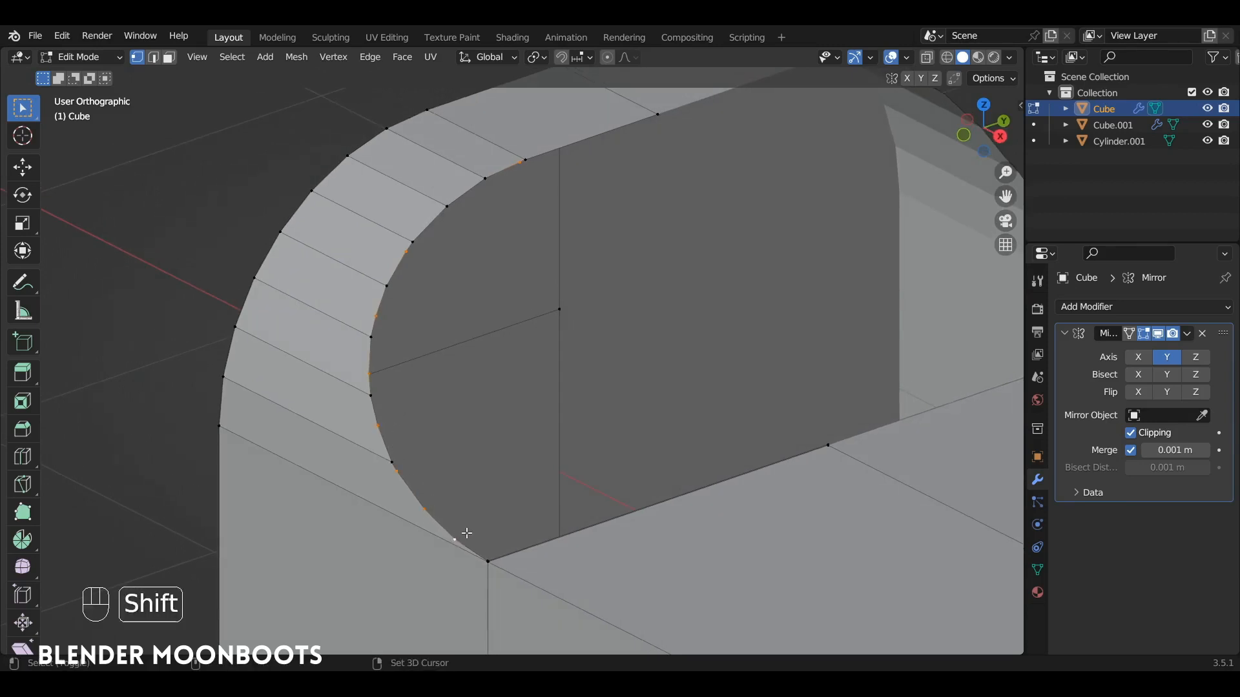
pyautogui.hotkey('ctrl', 'x')
pyautogui.keyDown('alt'); pyautogui.moveTo(568, 368); pyautogui.dragTo(507, 238); pyautogui.keyUp('alt')
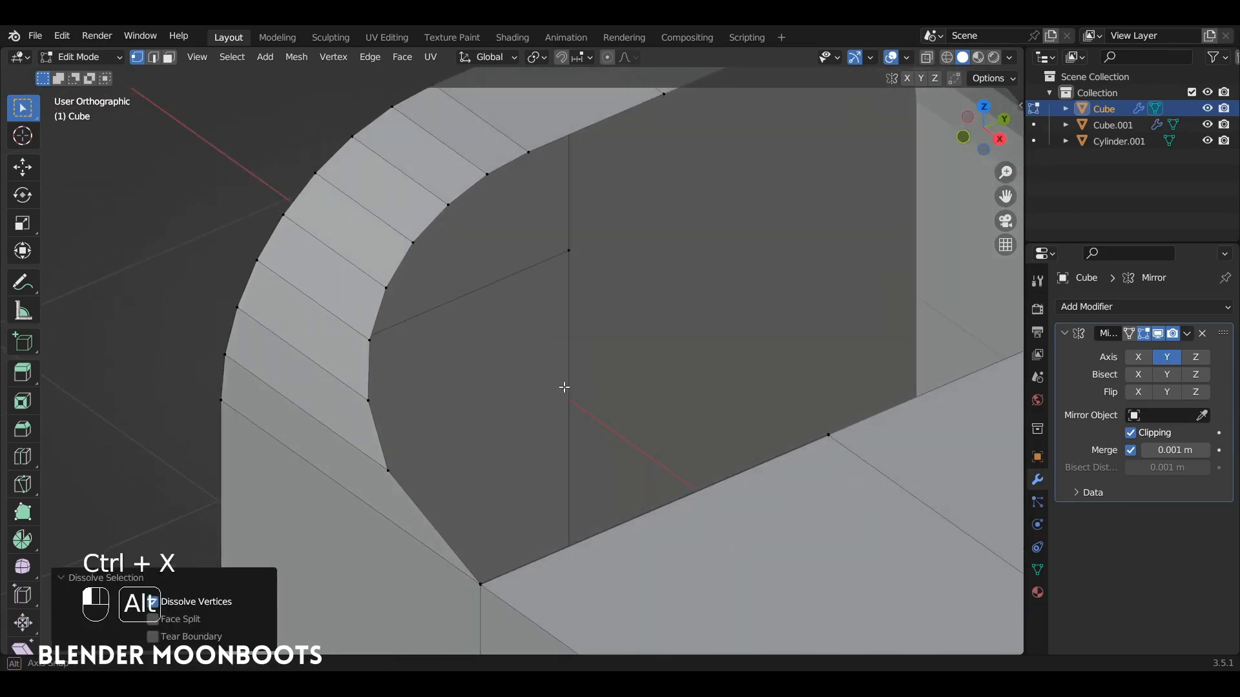
# Delete the thin sliver face along the foot of the cut where it meets the lower top face
pyautogui.press('3')
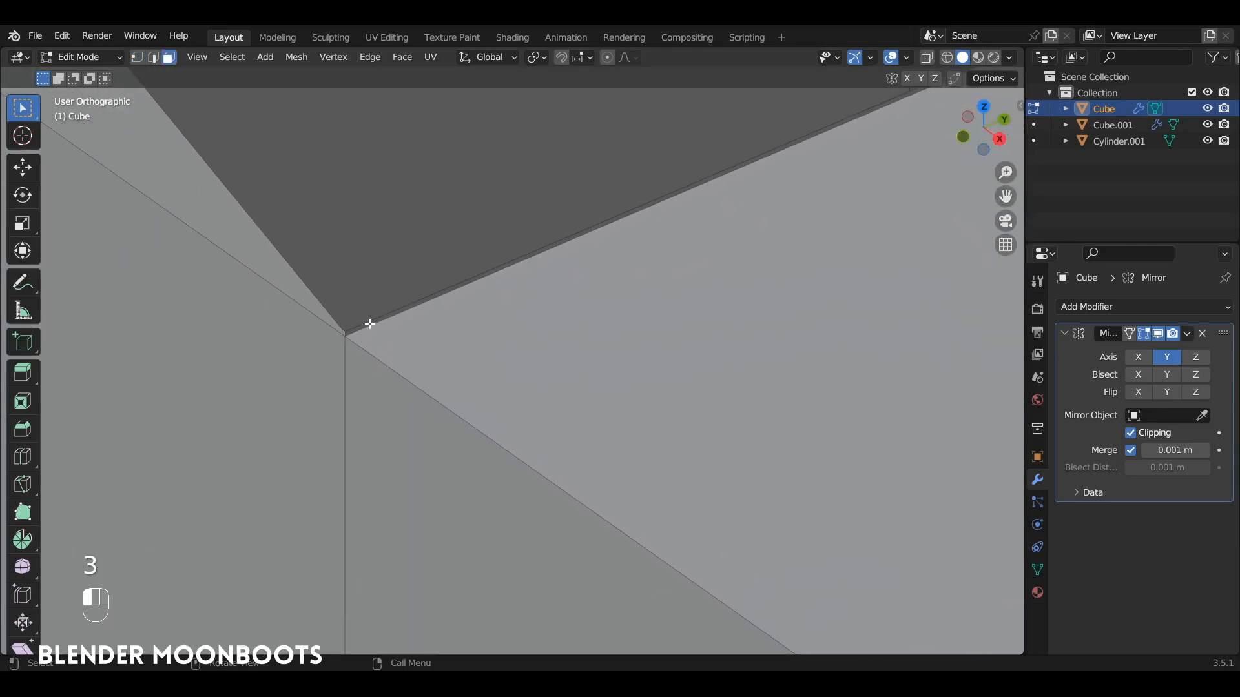
pyautogui.click(374, 318)
pyautogui.keyDown('alt'); pyautogui.keyDown('shift'); pyautogui.moveTo(465, 273); pyautogui.dragTo(545, 334); pyautogui.keyUp('shift'); pyautogui.keyUp('alt')
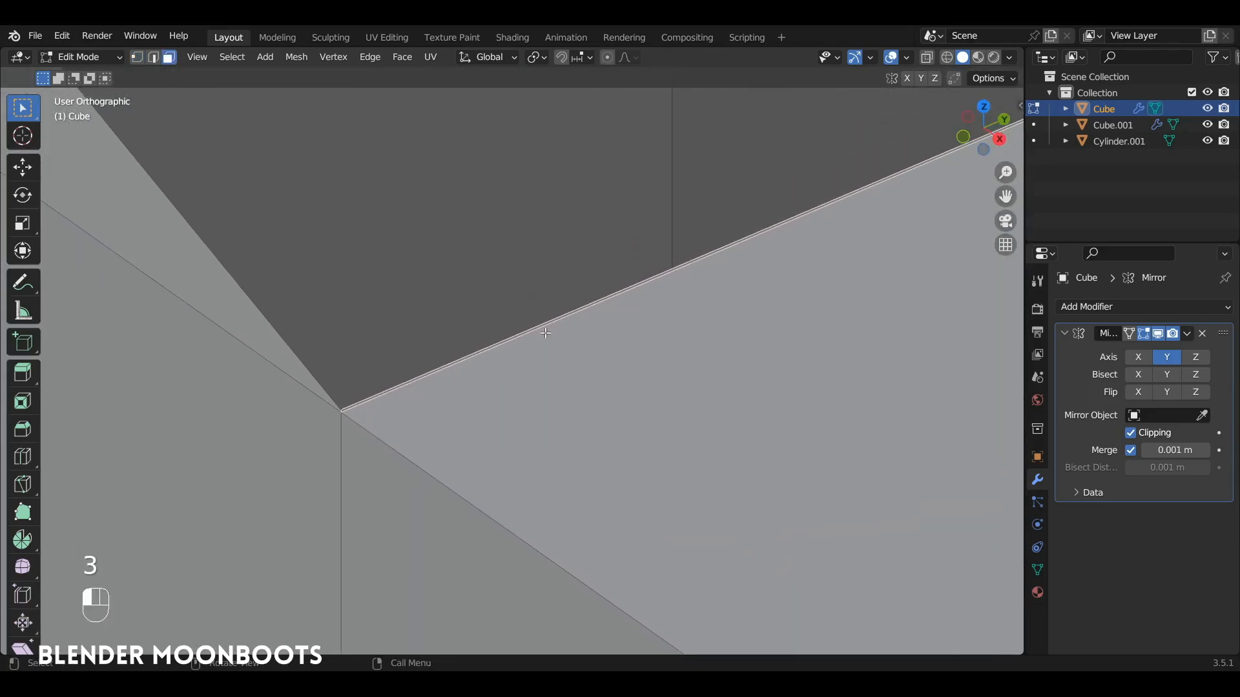
pyautogui.press('x')
pyautogui.click(536, 336)
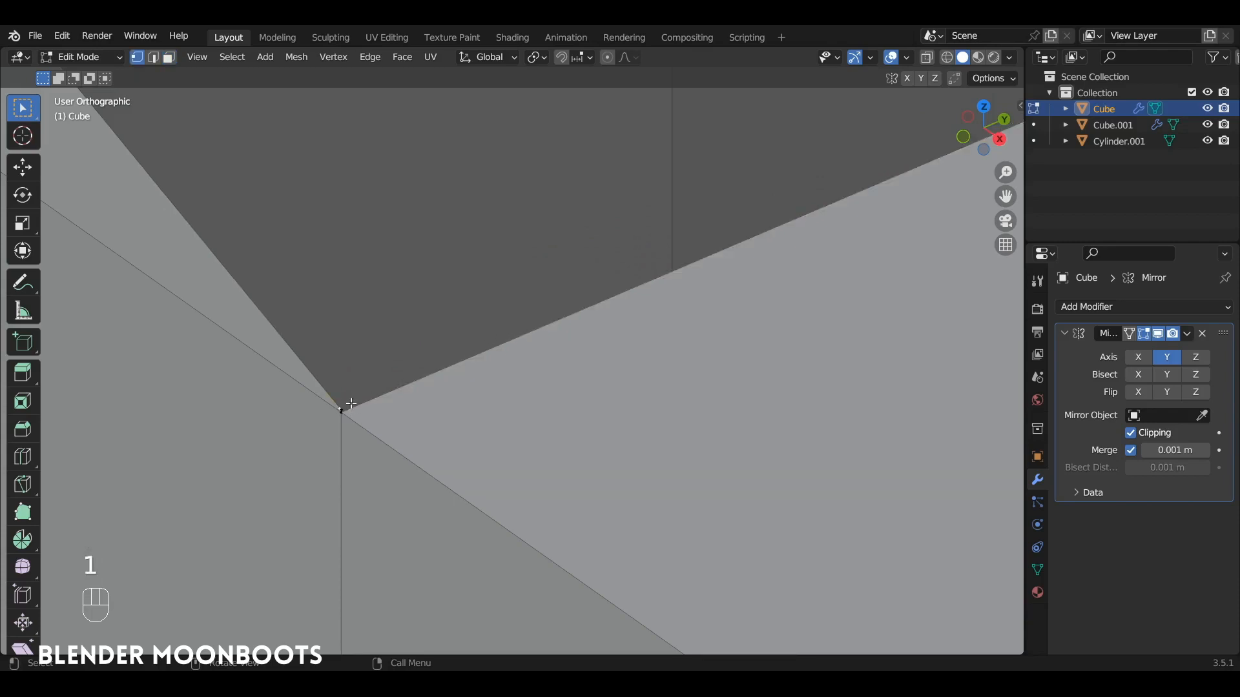
# Dissolve the redundant vertex beside the corner where the curved rim meets the lower top face
pyautogui.keyDown('ctrl'); pyautogui.keyDown('alt'); pyautogui.moveTo(351, 403); pyautogui.dragTo(475, 235); pyautogui.keyUp('alt'); pyautogui.keyUp('ctrl')
pyautogui.keyDown('shift'); pyautogui.click(335, 338); pyautogui.keyUp('shift')
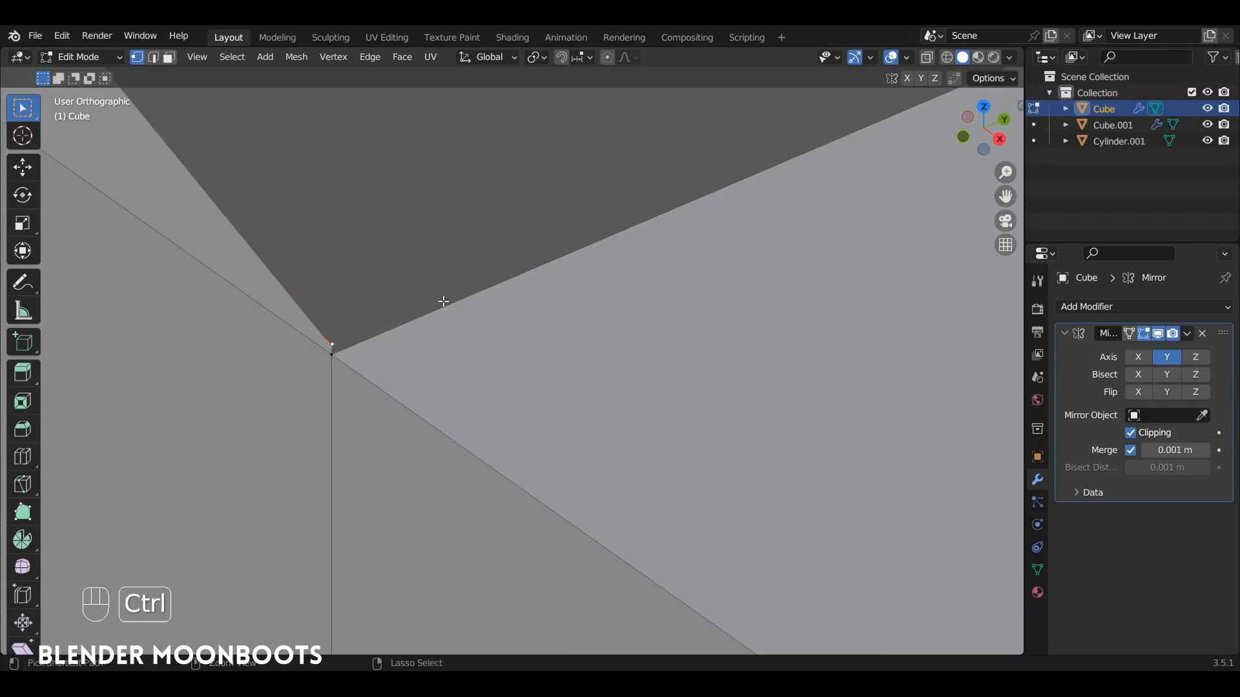
pyautogui.hotkey('ctrl', 'x')
pyautogui.keyDown('alt'); pyautogui.keyDown('shift'); pyautogui.moveTo(456, 293); pyautogui.dragTo(524, 458); pyautogui.keyUp('shift'); pyautogui.keyUp('alt')
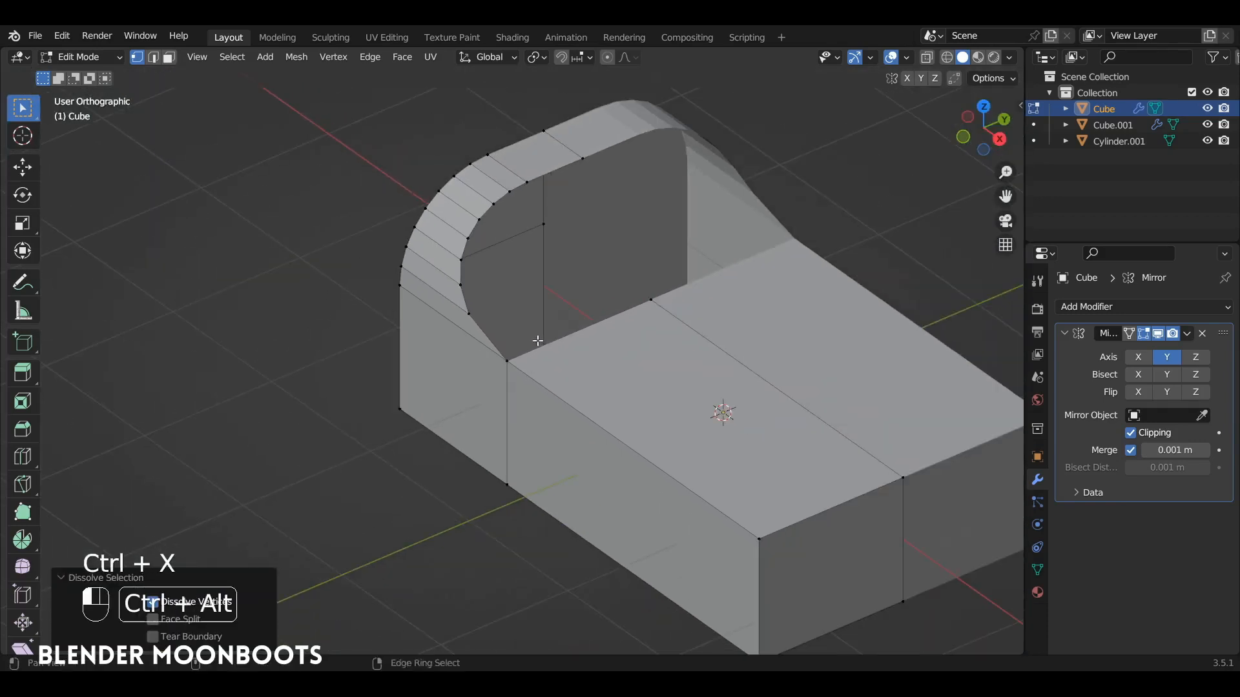
# With Auto Merge Vertices enabled, extrude the curved rim's vertex chain about 1.45 m along Y to the block's mirror centre
pyautogui.keyDown('ctrl'); pyautogui.keyDown('alt'); pyautogui.moveTo(537, 340); pyautogui.dragTo(553, 274); pyautogui.keyUp('alt'); pyautogui.keyUp('ctrl')
pyautogui.keyDown('alt'); pyautogui.keyDown('shift'); pyautogui.moveTo(553, 274); pyautogui.dragTo(529, 312); pyautogui.keyUp('shift'); pyautogui.keyUp('alt')
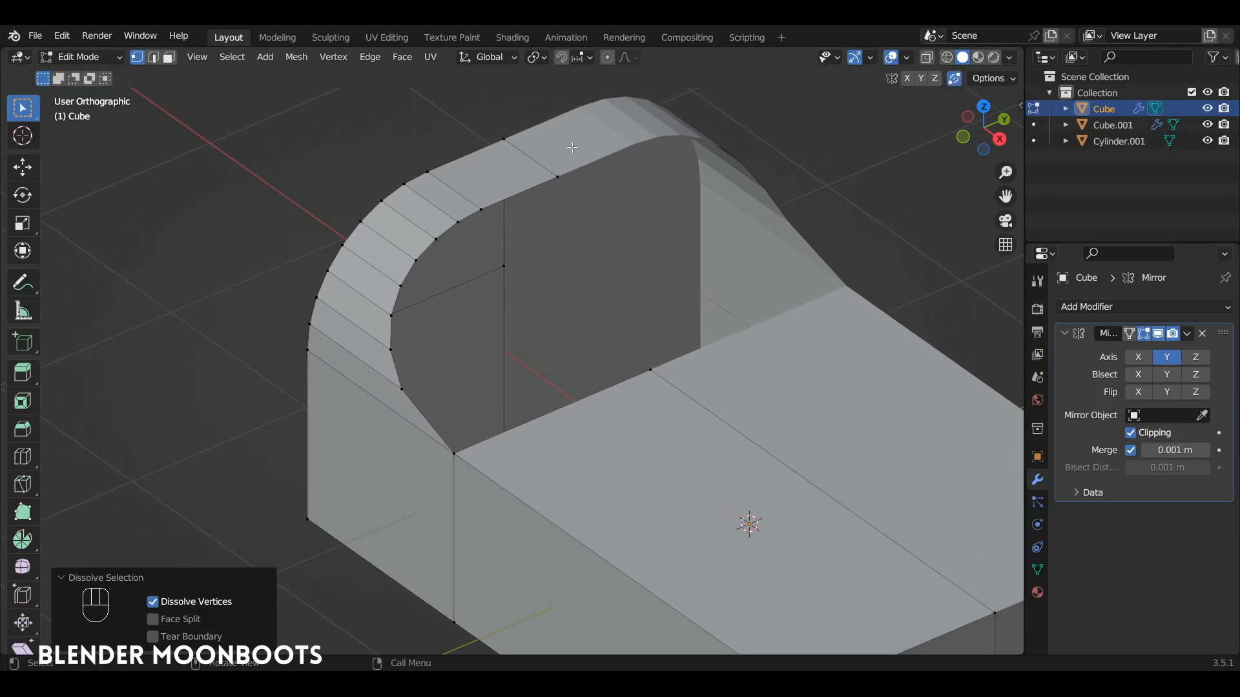
pyautogui.click(478, 209)
pyautogui.keyDown('ctrl'); pyautogui.click(400, 286); pyautogui.keyUp('ctrl')
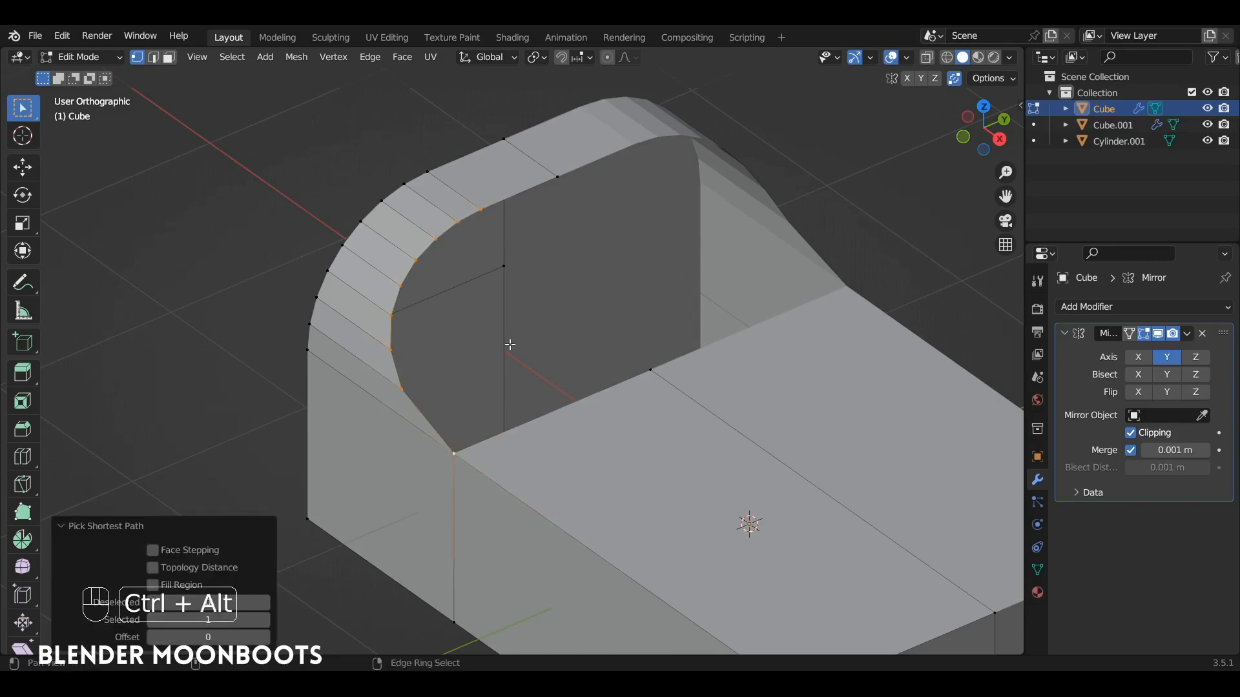
pyautogui.keyDown('ctrl'); pyautogui.keyDown('alt'); pyautogui.moveTo(510, 344); pyautogui.dragTo(451, 354); pyautogui.keyUp('alt'); pyautogui.keyUp('ctrl')
pyautogui.press('e')
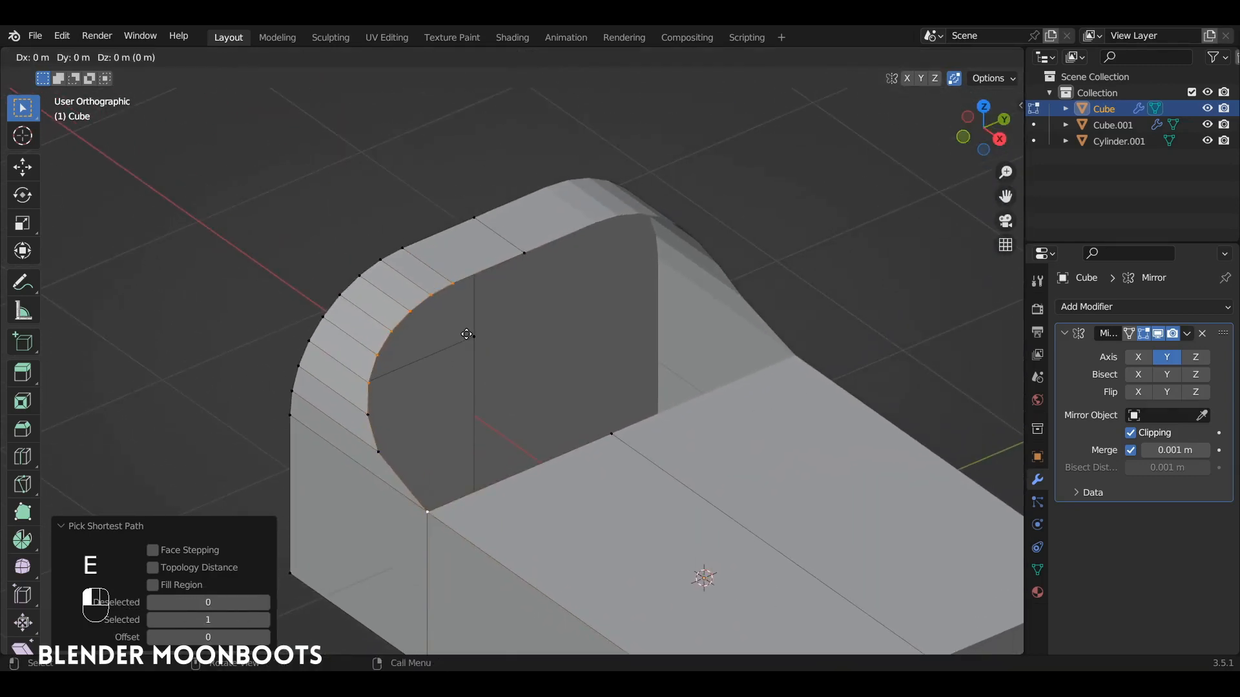
pyautogui.press('y')
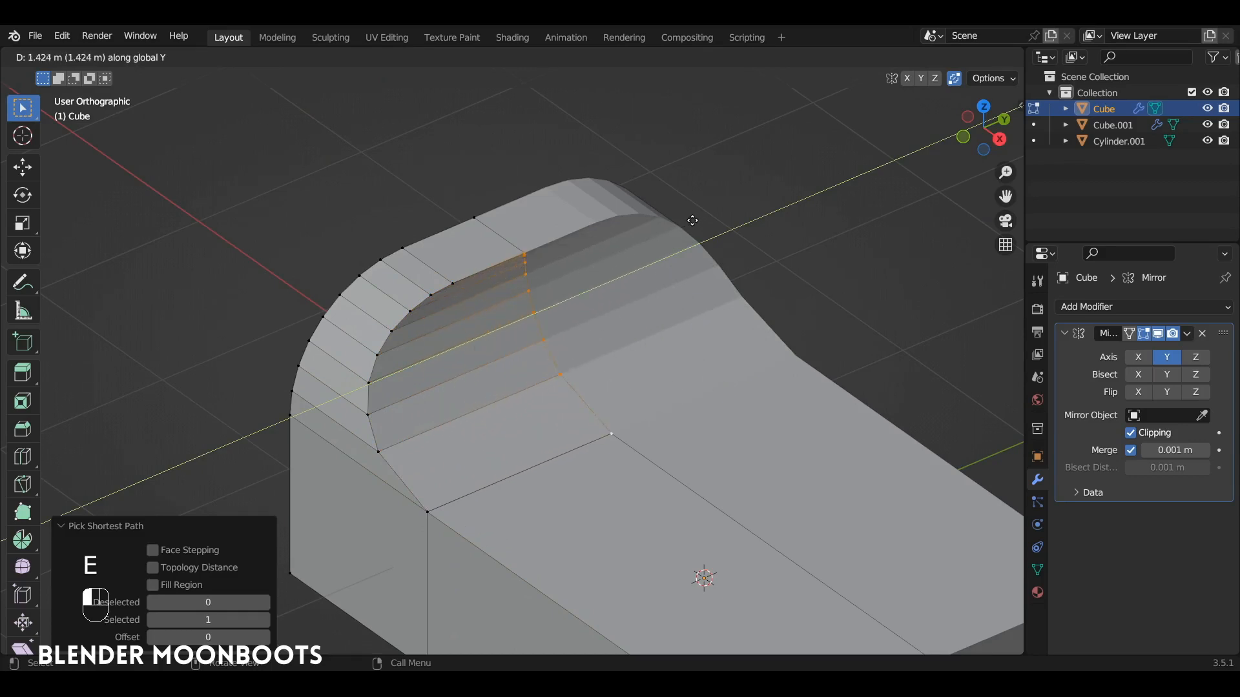
pyautogui.click(692, 220)
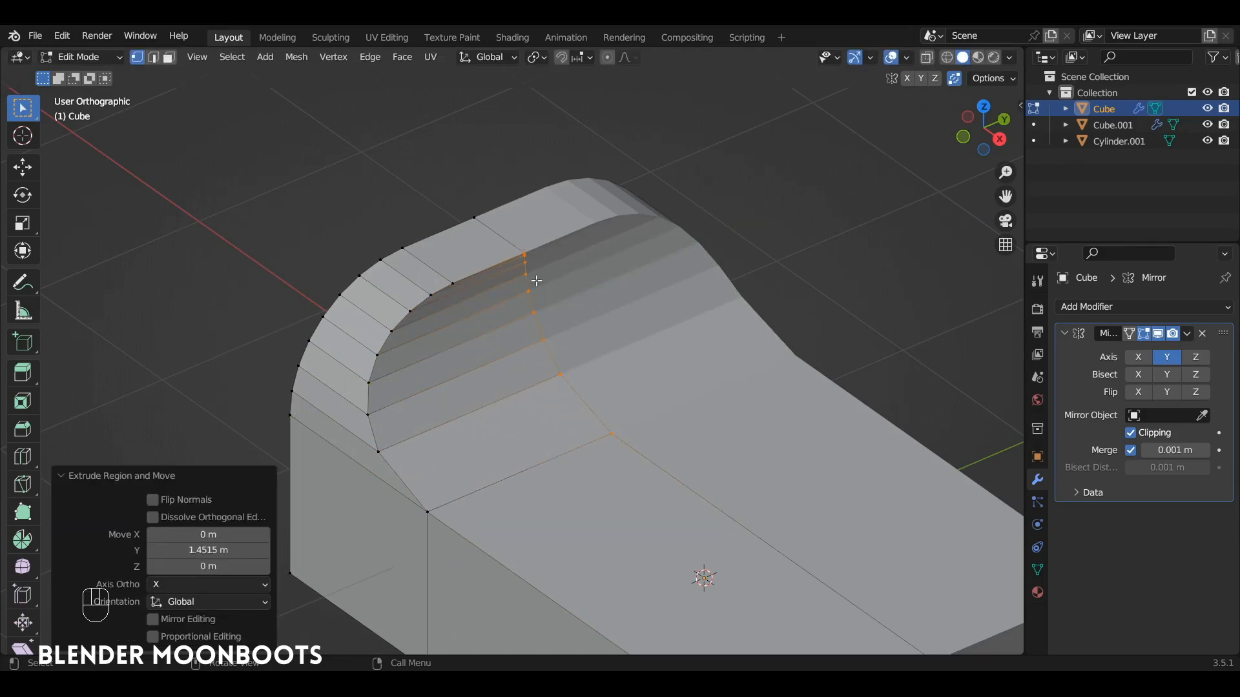
pyautogui.keyDown('alt'); pyautogui.moveTo(590, 394); pyautogui.dragTo(633, 271); pyautogui.keyUp('alt')
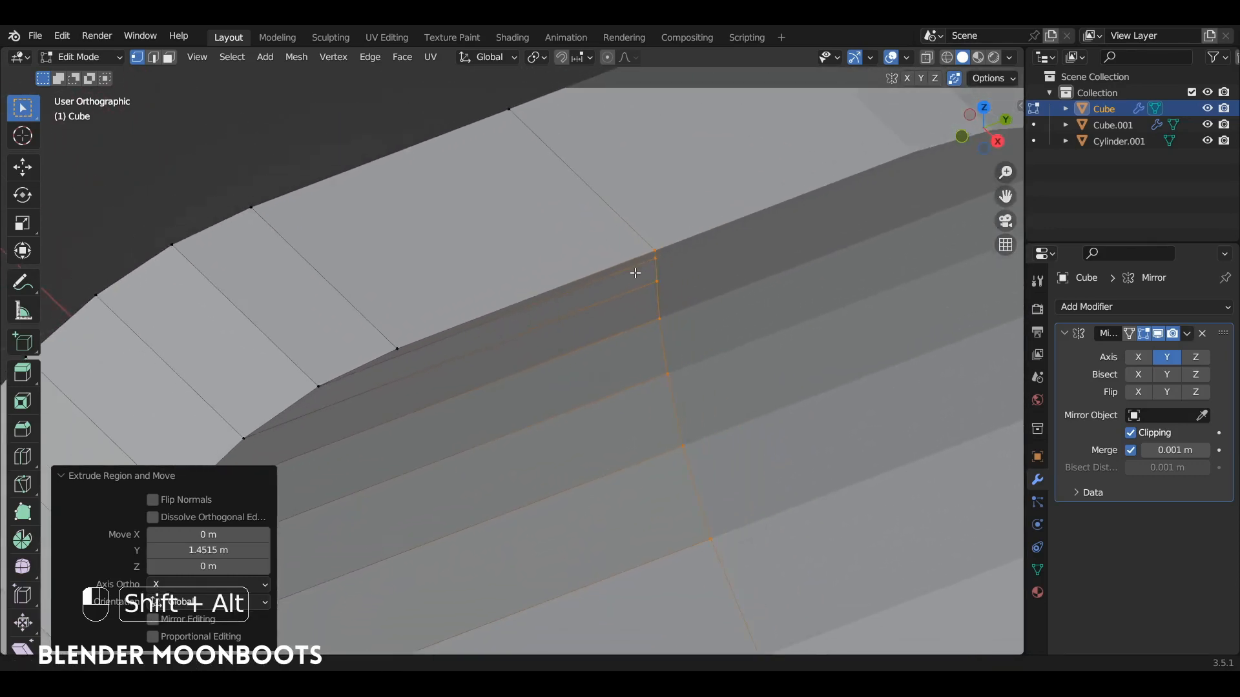
pyautogui.click(655, 244)
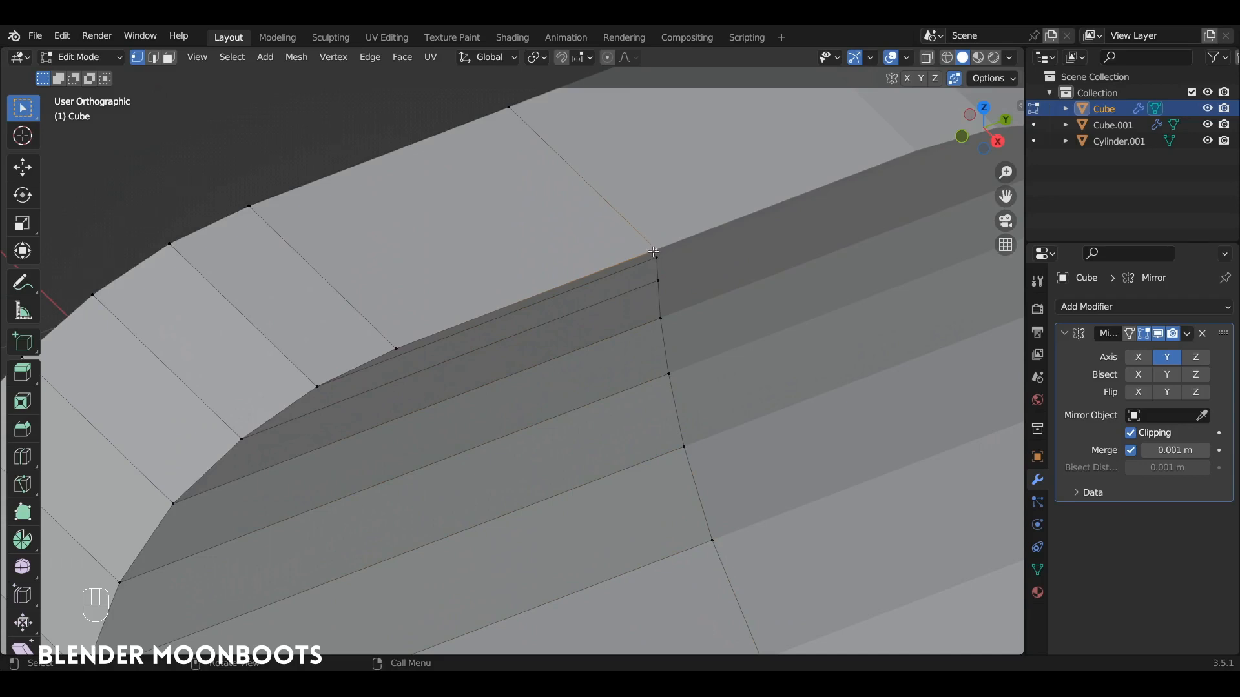
pyautogui.keyDown('ctrl'); pyautogui.keyDown('alt'); pyautogui.moveTo(653, 251); pyautogui.dragTo(696, 199); pyautogui.keyUp('alt'); pyautogui.keyUp('ctrl')
# Return to Object Mode and add a Bevel modifier to the block
pyautogui.press('Tab')
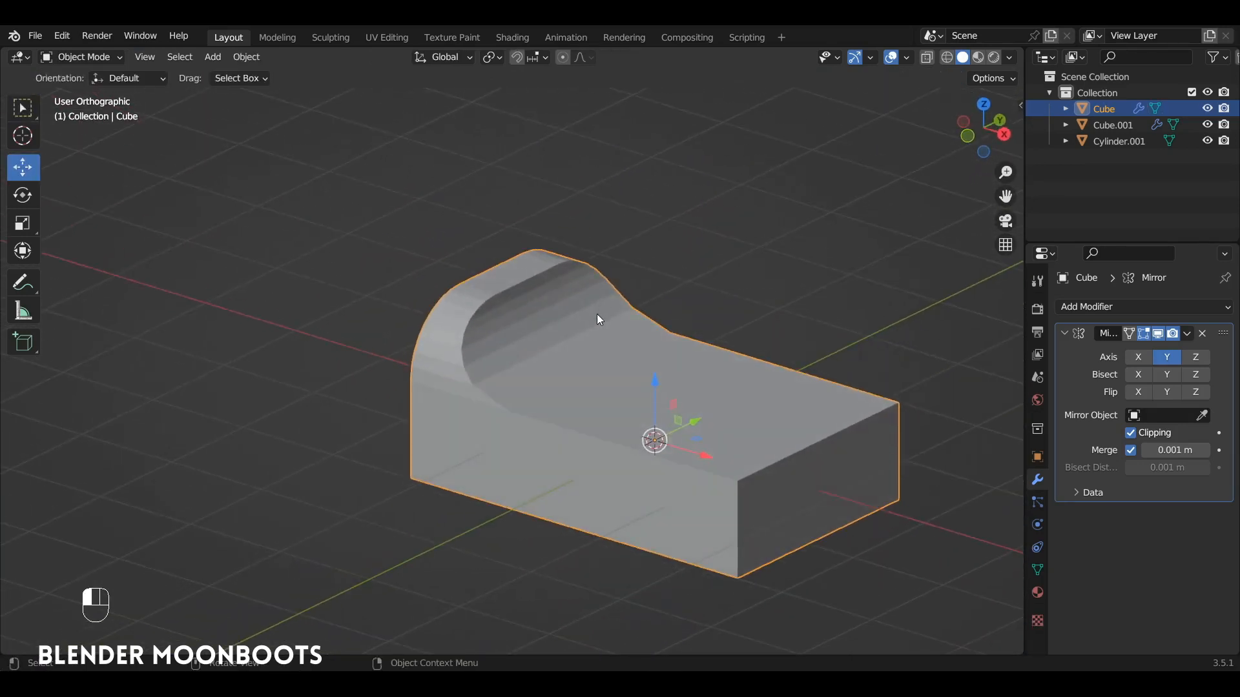
pyautogui.click(1111, 308)
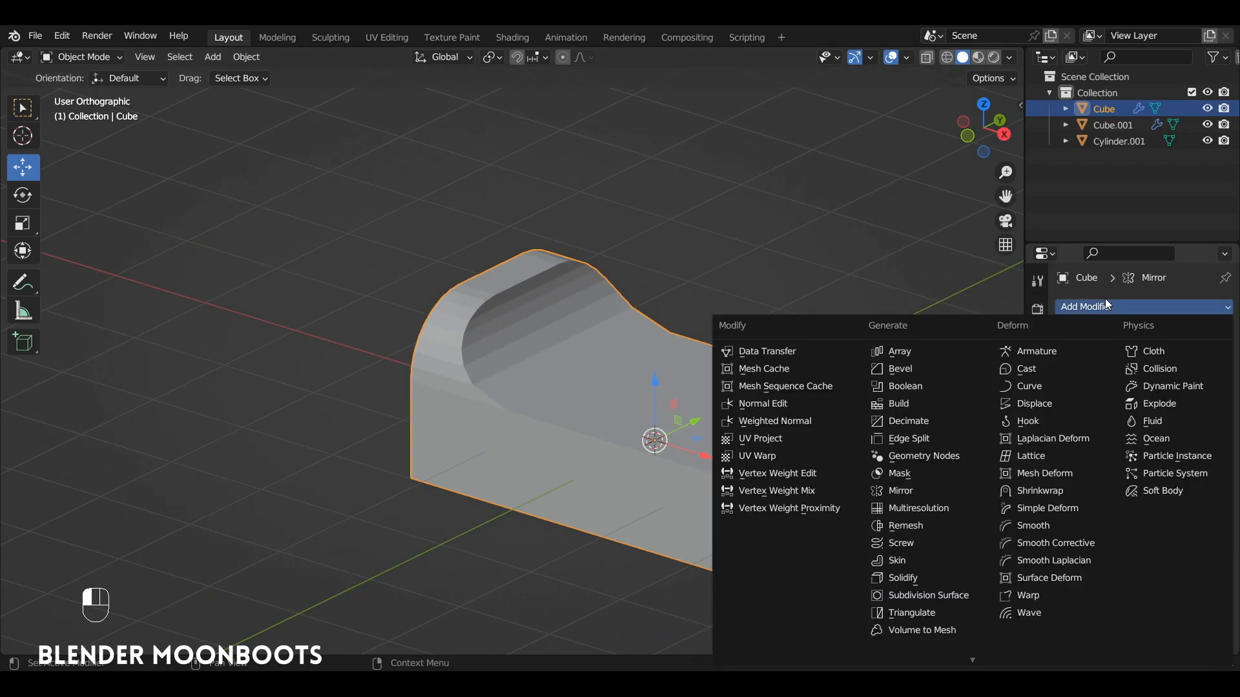
pyautogui.click(935, 369)
pyautogui.keyDown('alt'); pyautogui.keyDown('shift'); pyautogui.moveTo(687, 324); pyautogui.dragTo(515, 289); pyautogui.keyUp('shift'); pyautogui.keyUp('alt')
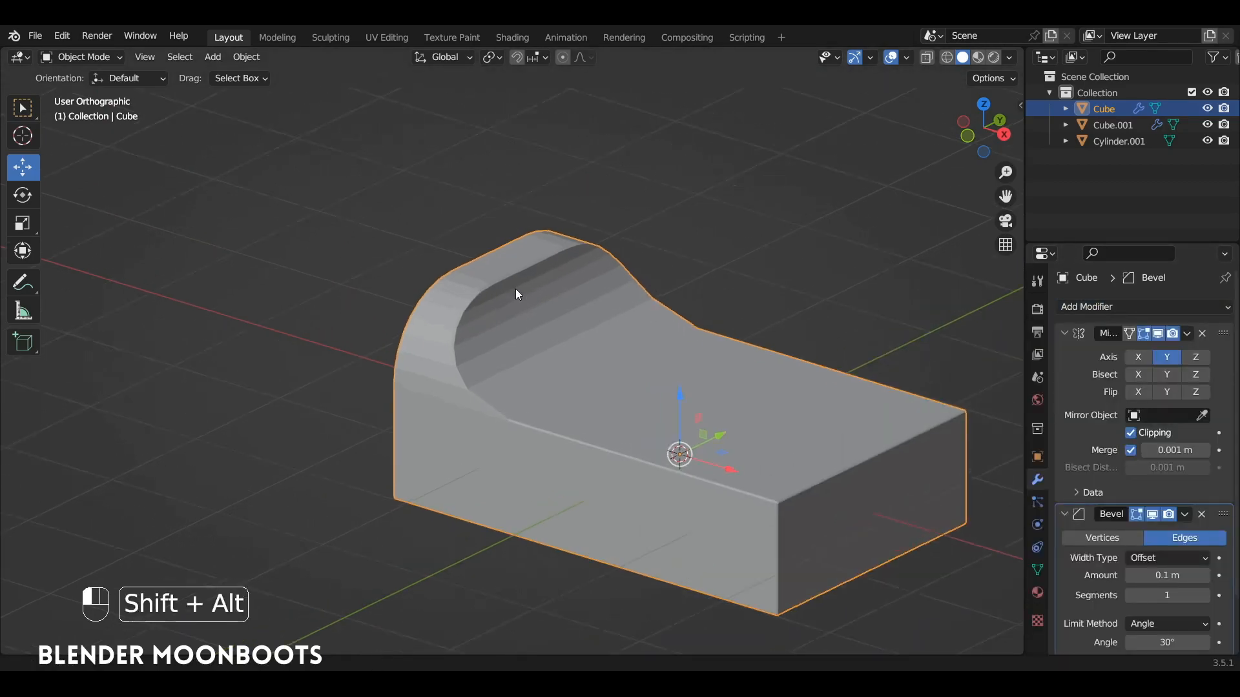
pyautogui.scroll(3, 463, 258)
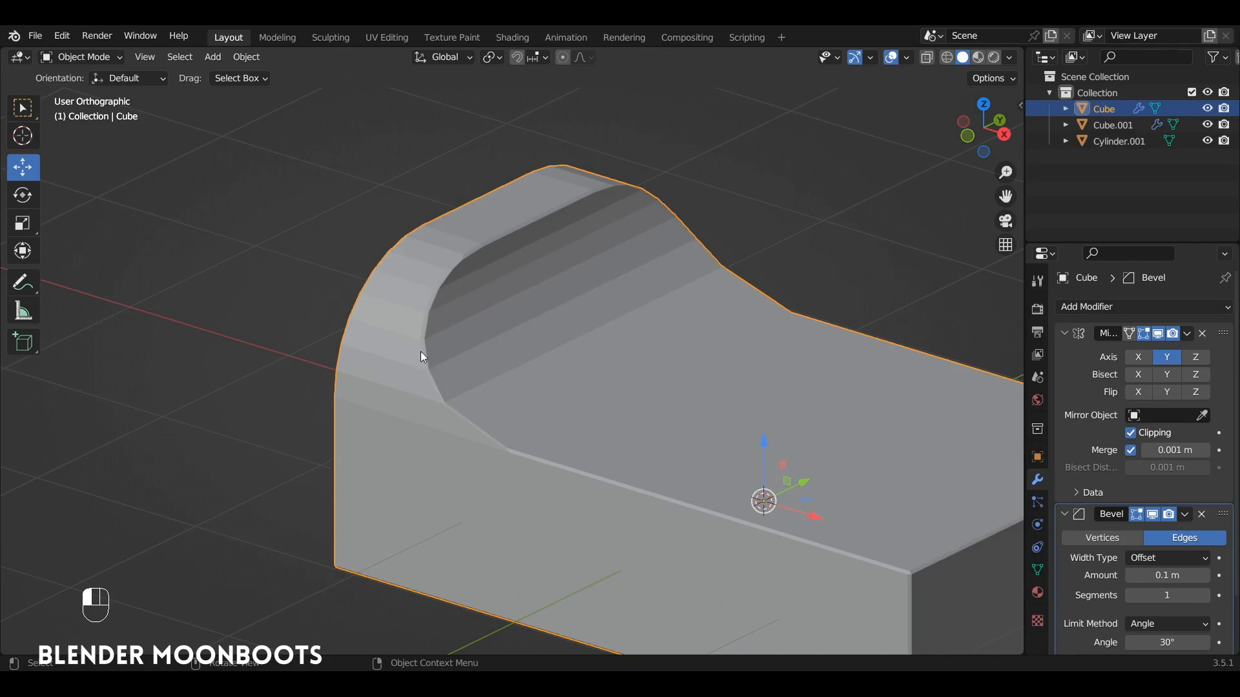
# Collapse the Mirror modifier's settings and set the Bevel modifier to 2 segments
pyautogui.moveTo(1025, 337); pyautogui.dragTo(983, 335)
pyautogui.click(1022, 333)
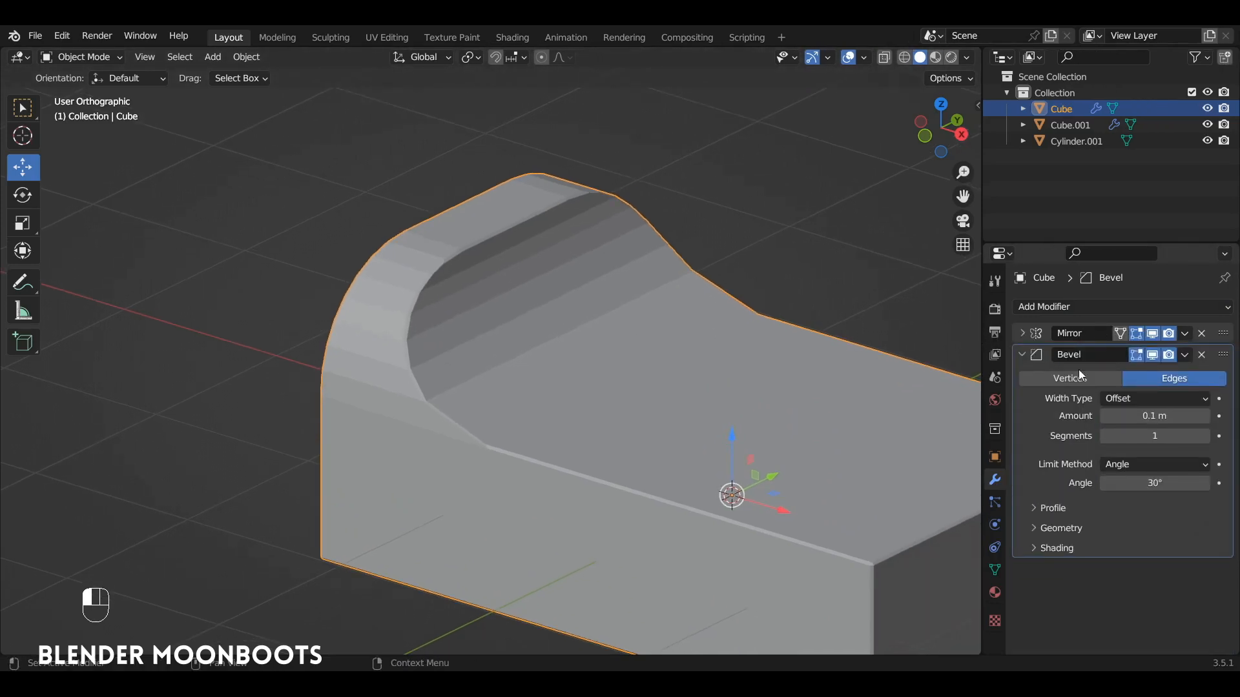
pyautogui.click(1205, 436)
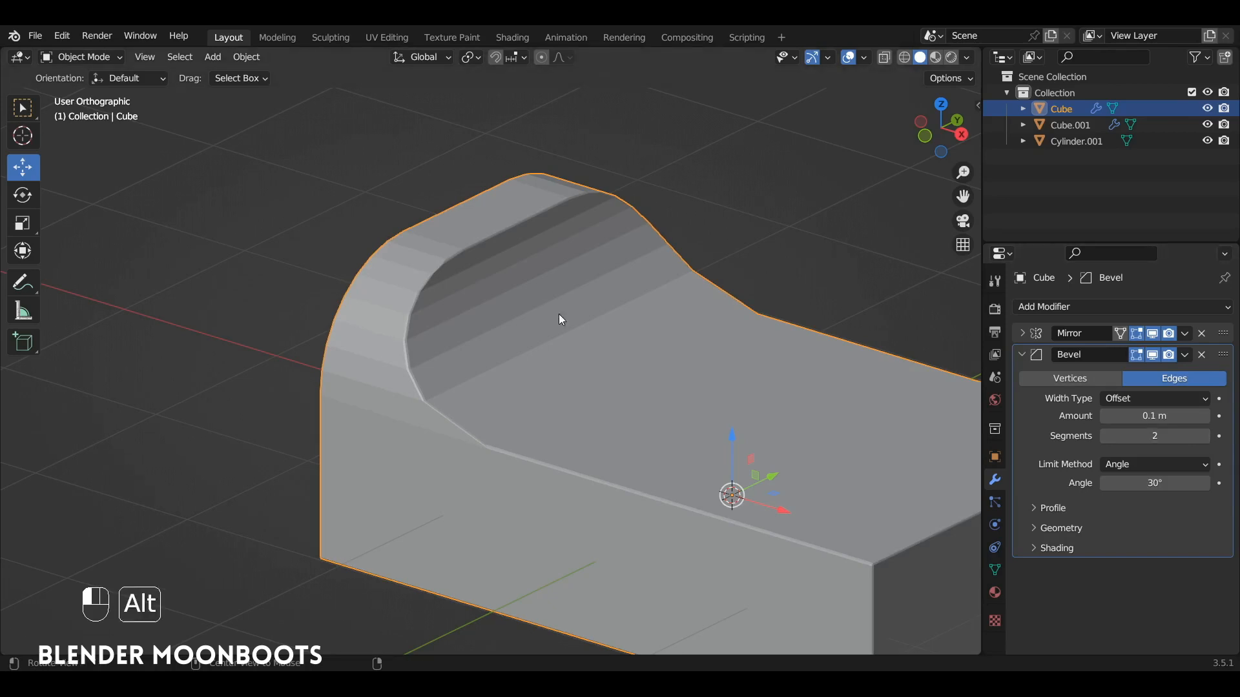
pyautogui.keyDown('alt'); pyautogui.moveTo(559, 314); pyautogui.dragTo(535, 359); pyautogui.keyUp('alt')
pyautogui.keyDown('ctrl'); pyautogui.keyDown('alt'); pyautogui.moveTo(536, 359); pyautogui.dragTo(646, 360); pyautogui.keyUp('alt'); pyautogui.keyUp('ctrl')
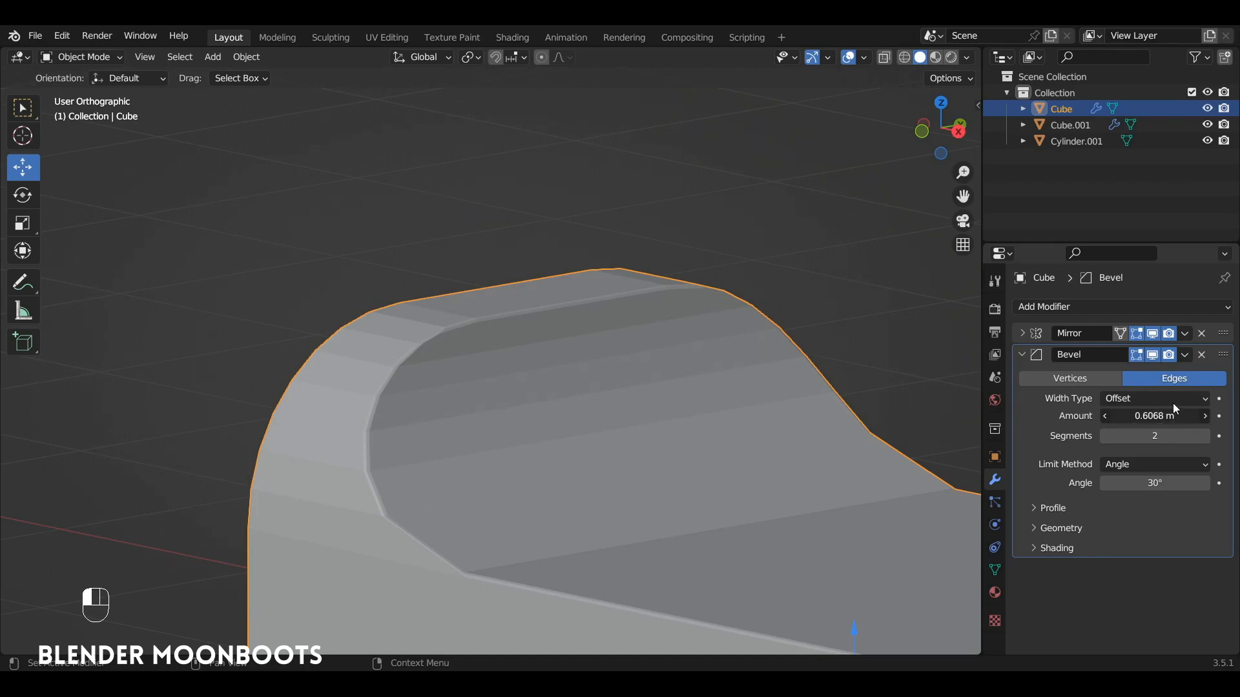
# Set the Bevel amount to 0.7484 m and dissolve the extra cross edge and adjoining long edge near the top of the curved rim
pyautogui.moveTo(1084, 428)
pyautogui.mouseDown()
pyautogui.moveTo(1029, 436)
pyautogui.moveTo(1060, 432)
pyautogui.mouseUp()
pyautogui.press('Tab')
pyautogui.keyDown('alt'); pyautogui.moveTo(537, 329); pyautogui.dragTo(616, 291); pyautogui.keyUp('alt')
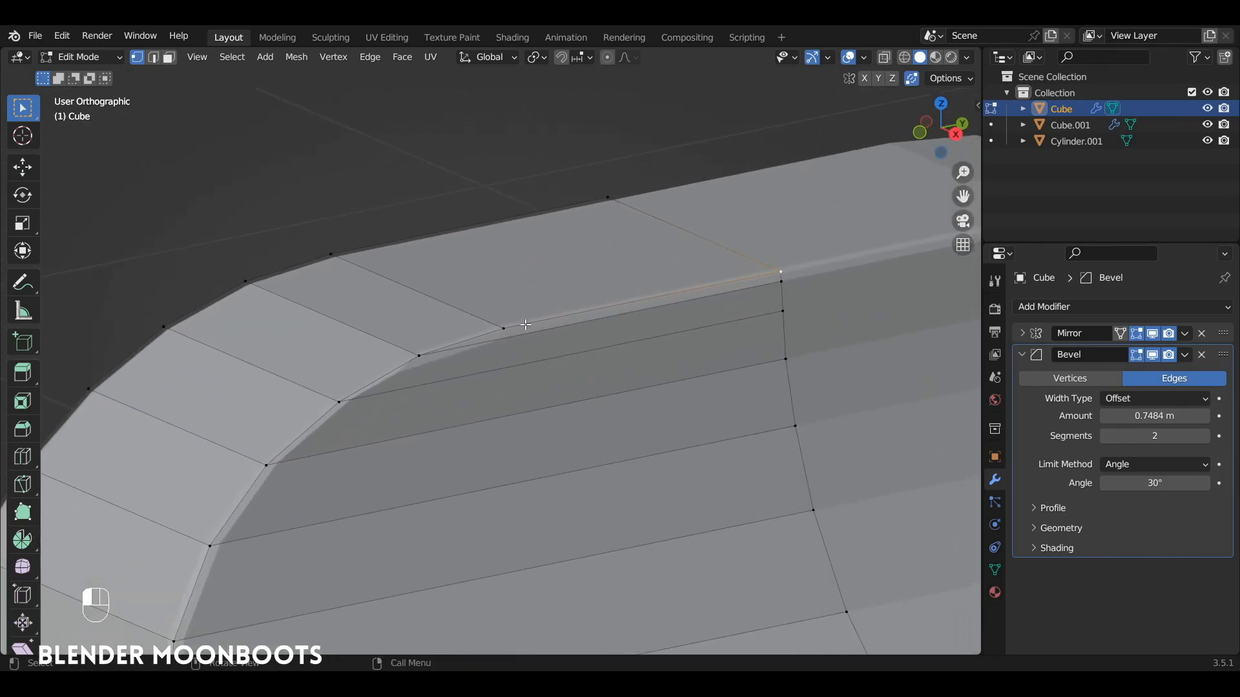
pyautogui.press('2')
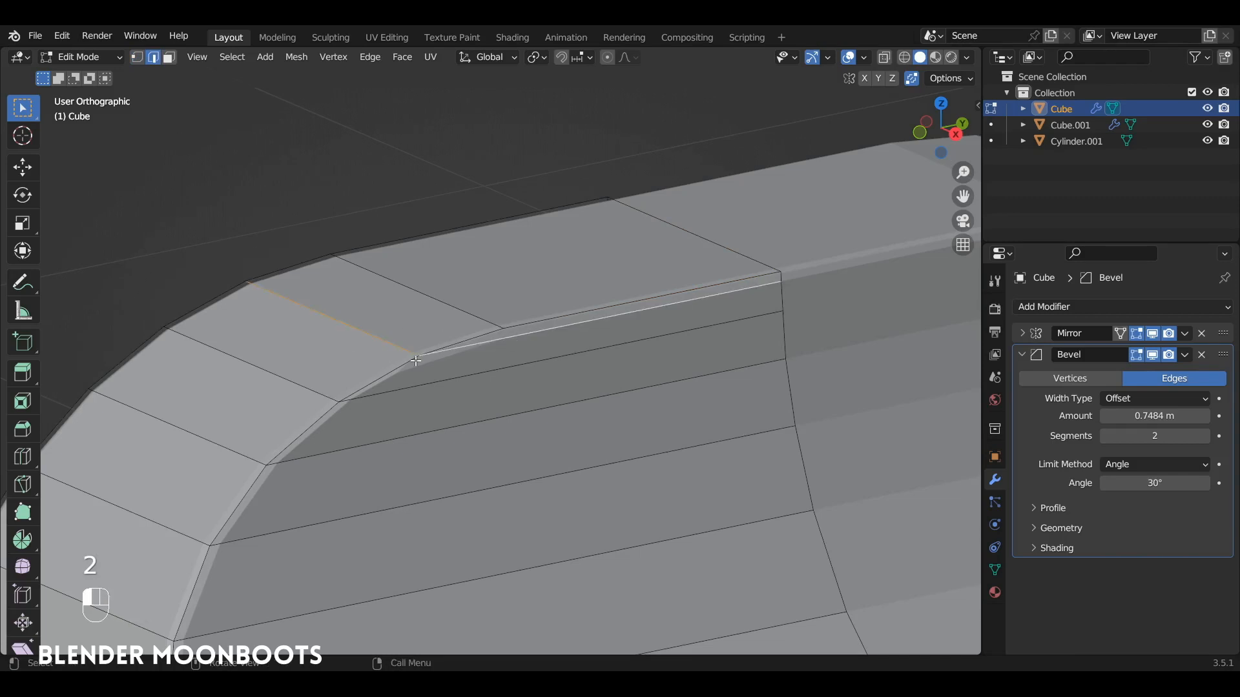
pyautogui.hotkey('ctrl', 'x')
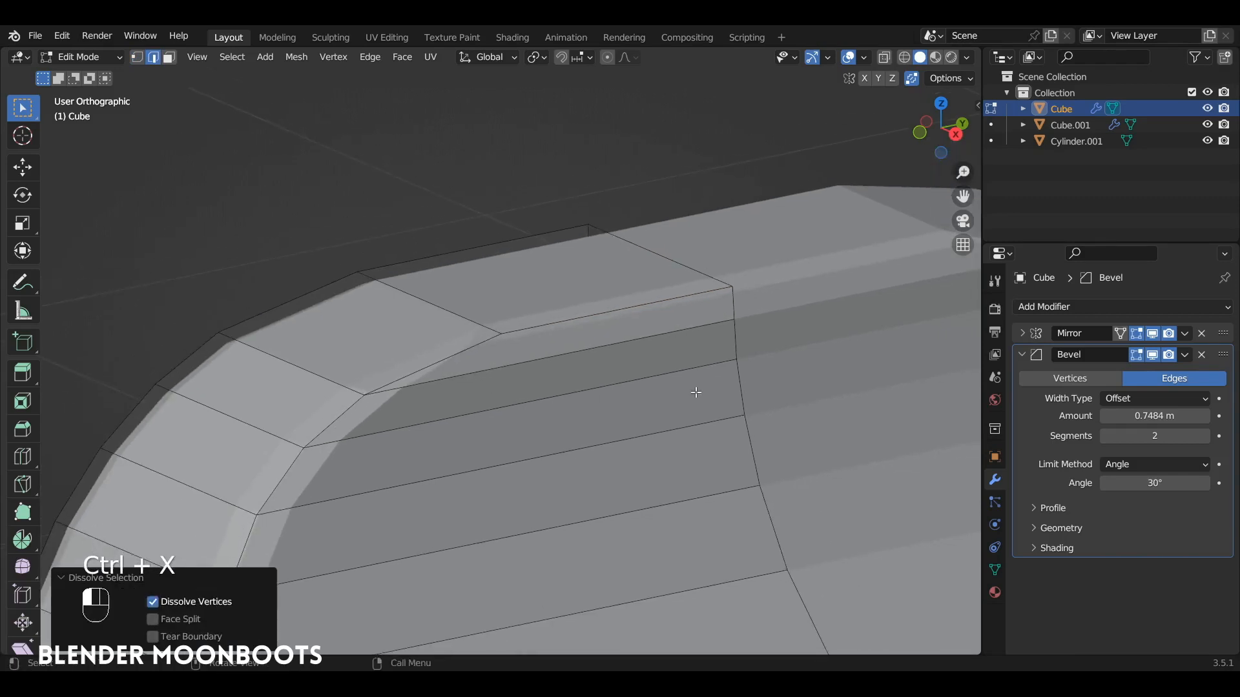
pyautogui.press('Tab')
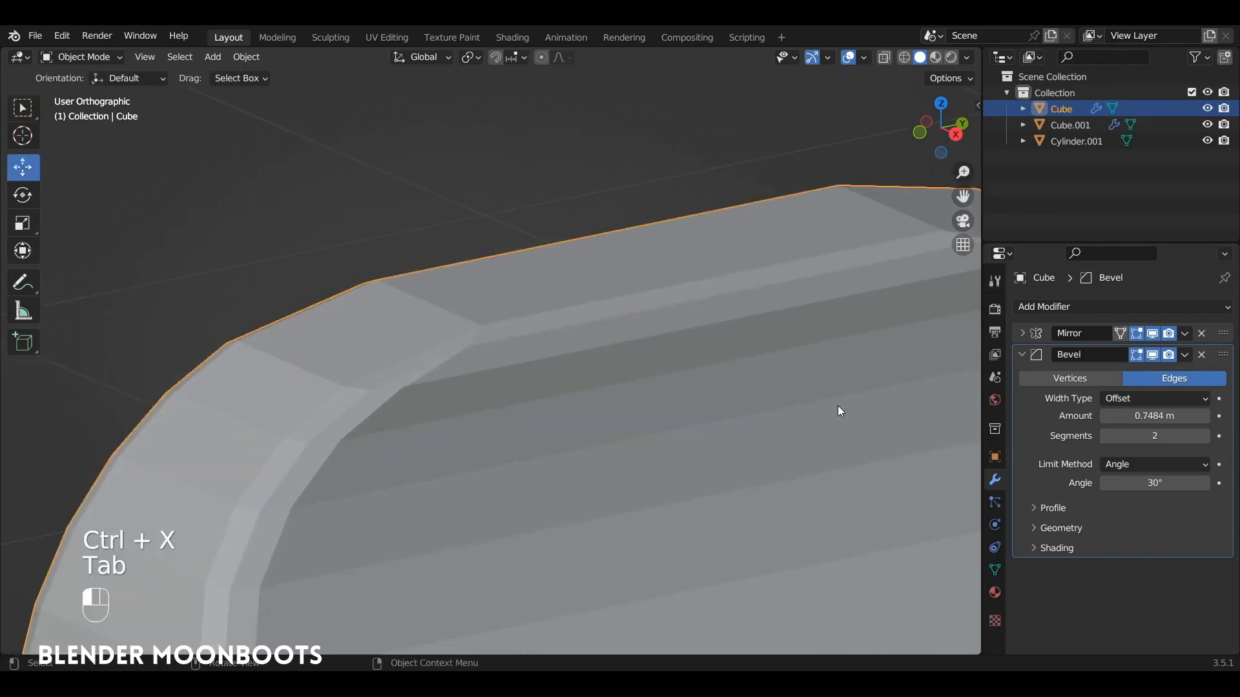
# Reduce the Bevel amount to 0.01868 m and shade the block smooth
pyautogui.moveTo(1076, 419); pyautogui.dragTo(1028, 431)
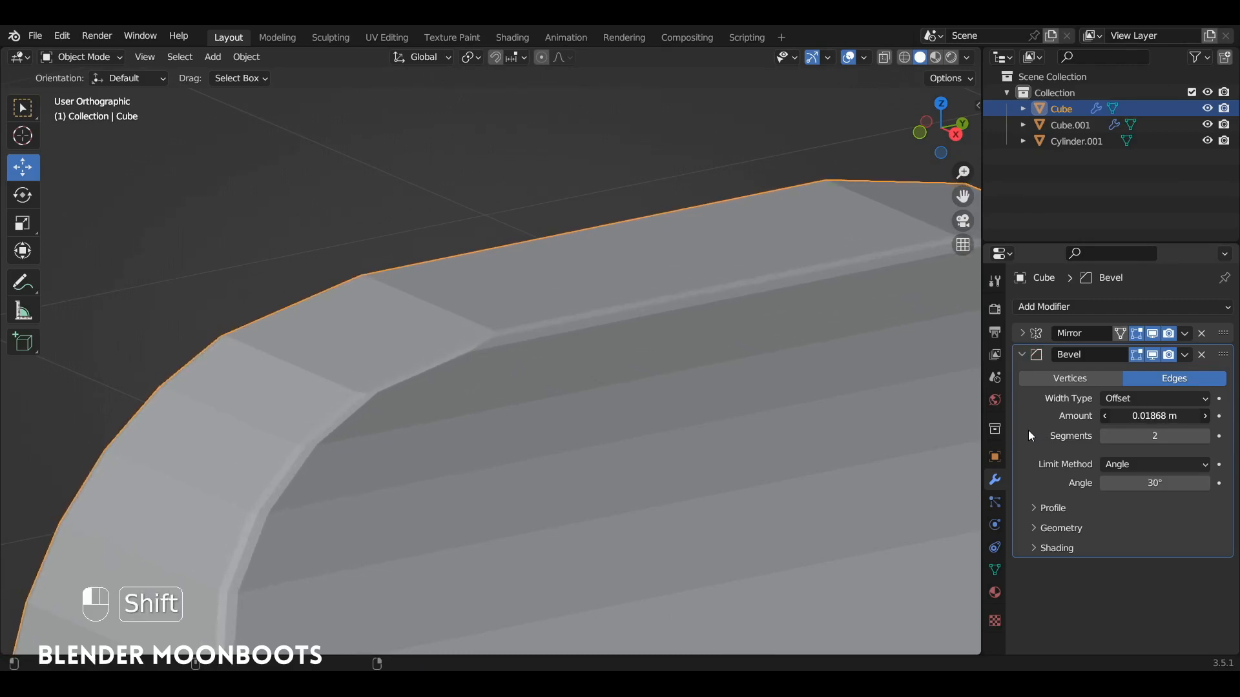
pyautogui.keyDown('alt'); pyautogui.moveTo(658, 303); pyautogui.dragTo(728, 443); pyautogui.keyUp('alt')
pyautogui.moveTo(632, 463)
pyautogui.keyDown('alt'); pyautogui.keyDown('shift'); pyautogui.mouseDown()
pyautogui.moveTo(624, 392)
pyautogui.moveTo(564, 348)
pyautogui.moveTo(535, 359)
pyautogui.moveTo(515, 345)
pyautogui.moveTo(631, 357)
pyautogui.moveTo(688, 345)
pyautogui.mouseUp(); pyautogui.keyUp('shift'); pyautogui.keyUp('alt')
pyautogui.rightClick(623, 391)
pyautogui.click(596, 361)
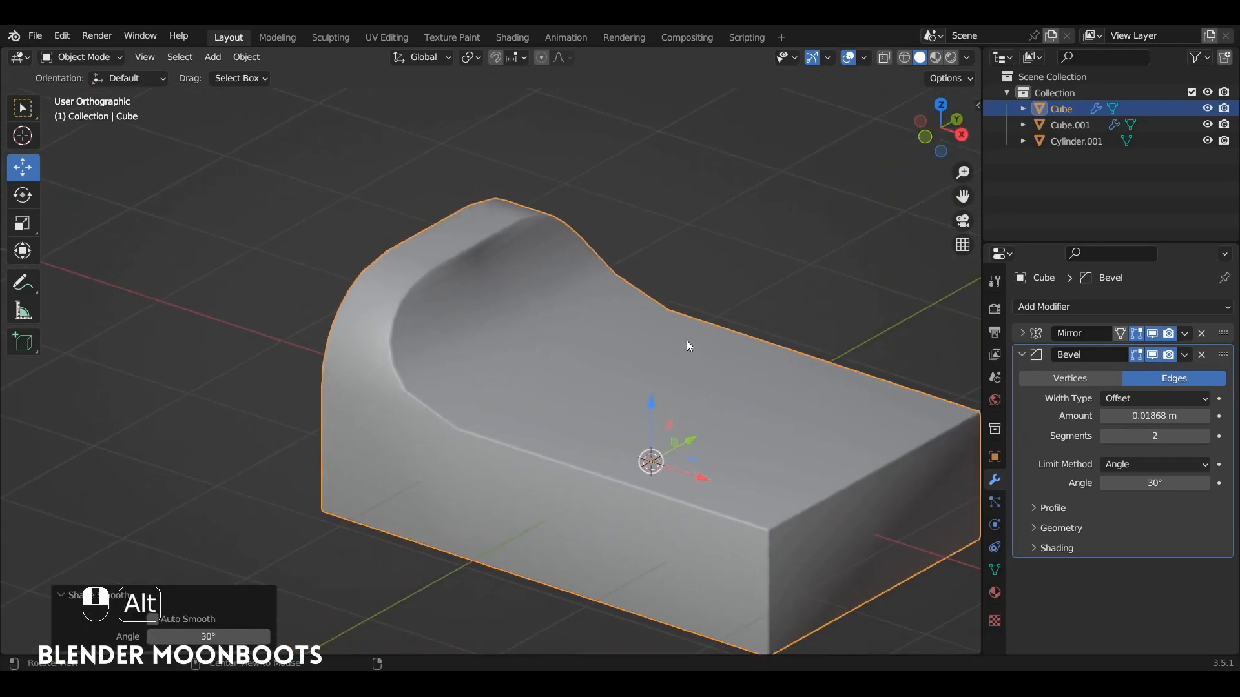
# Collapse the Bevel modifier's settings and add a Subdivision Surface modifier with 2 viewport levels
pyautogui.click(1021, 355)
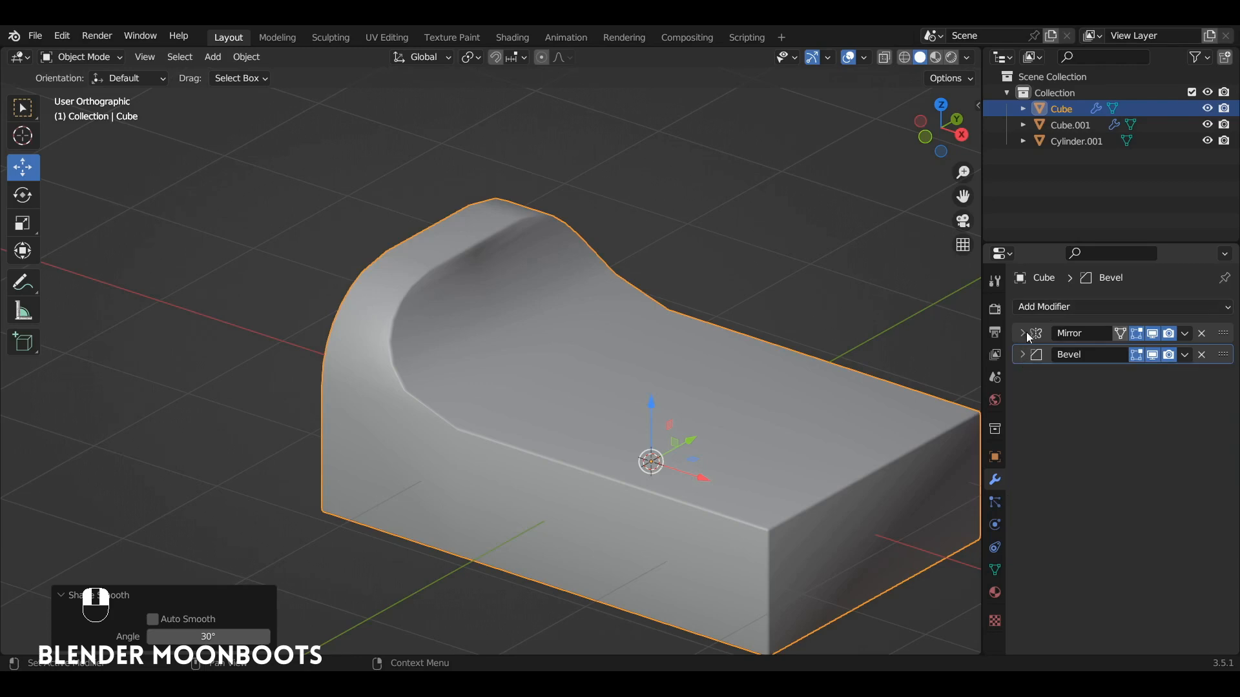
pyautogui.click(1054, 307)
pyautogui.click(947, 595)
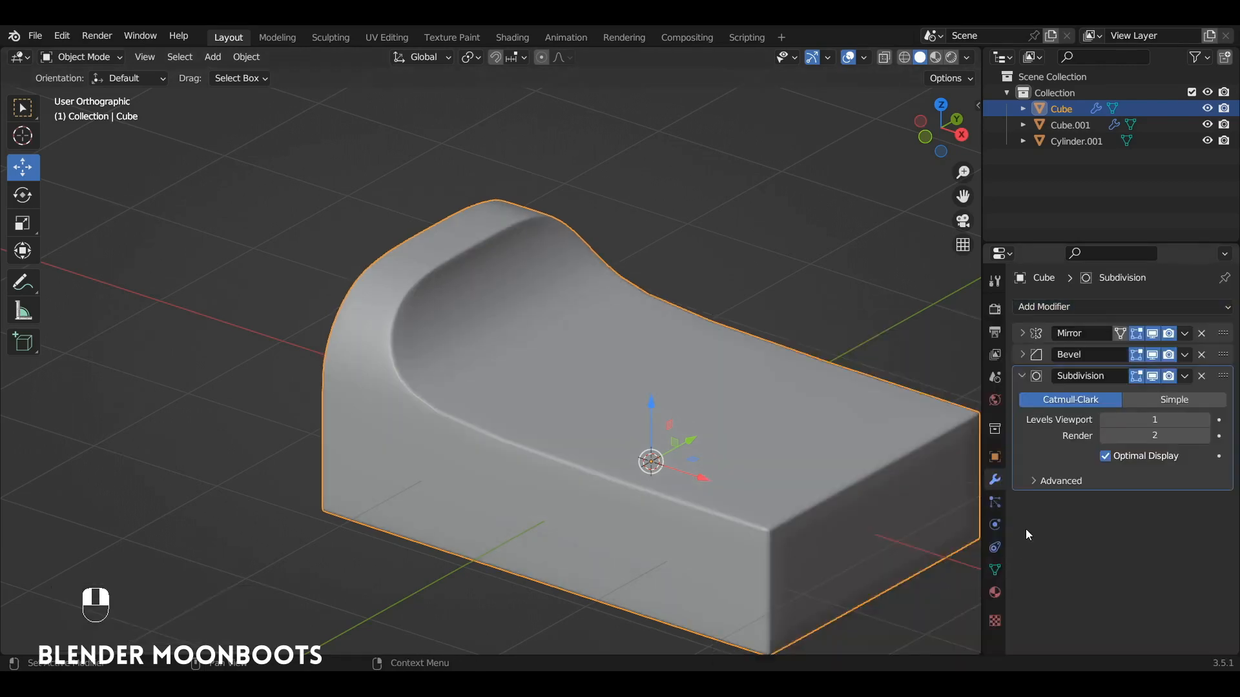
pyautogui.click(1216, 424)
# Add a vertical loop cut through the block's low section, slid close to the edge where the curved cut ends
pyautogui.keyDown('alt'); pyautogui.moveTo(652, 401); pyautogui.dragTo(604, 423, button='middle'); pyautogui.keyUp('alt')
pyautogui.press('Tab')
pyautogui.hotkey('ctrl', 'r')
pyautogui.moveTo(608, 425); pyautogui.dragTo(558, 433)
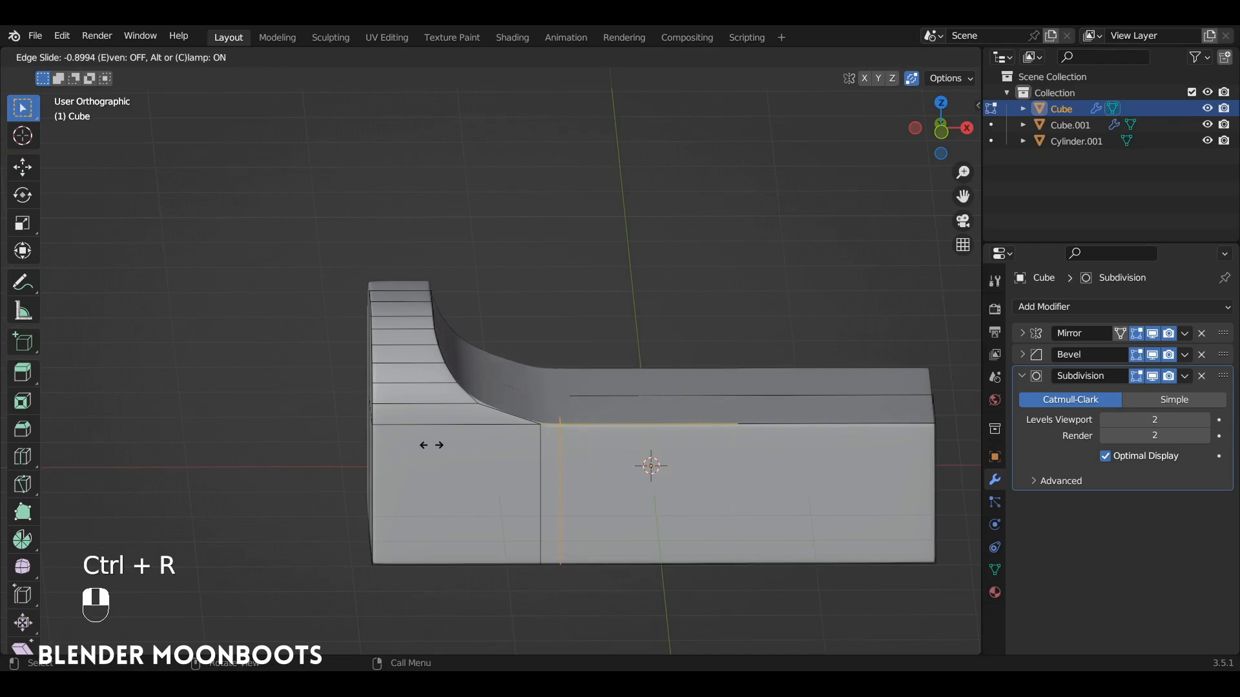
pyautogui.moveTo(431, 445); pyautogui.dragTo(431, 445)
# In the front view, add a centred loop cut across the lowest strip of the curved section
pyautogui.press('Tab')
pyautogui.keyDown('alt'); pyautogui.moveTo(478, 426); pyautogui.dragTo(512, 397, button='middle'); pyautogui.keyUp('alt')
pyautogui.press('KP_1')
pyautogui.press('Tab')
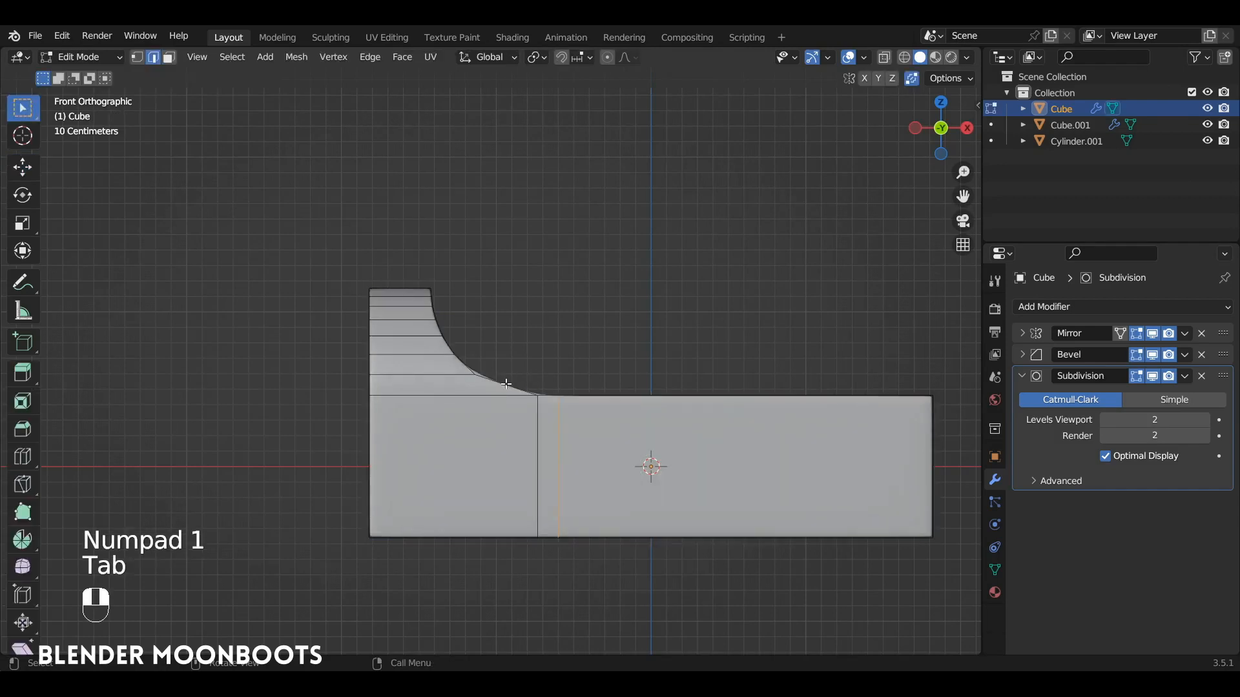
pyautogui.hotkey('ctrl', 'r')
pyautogui.click(491, 385)
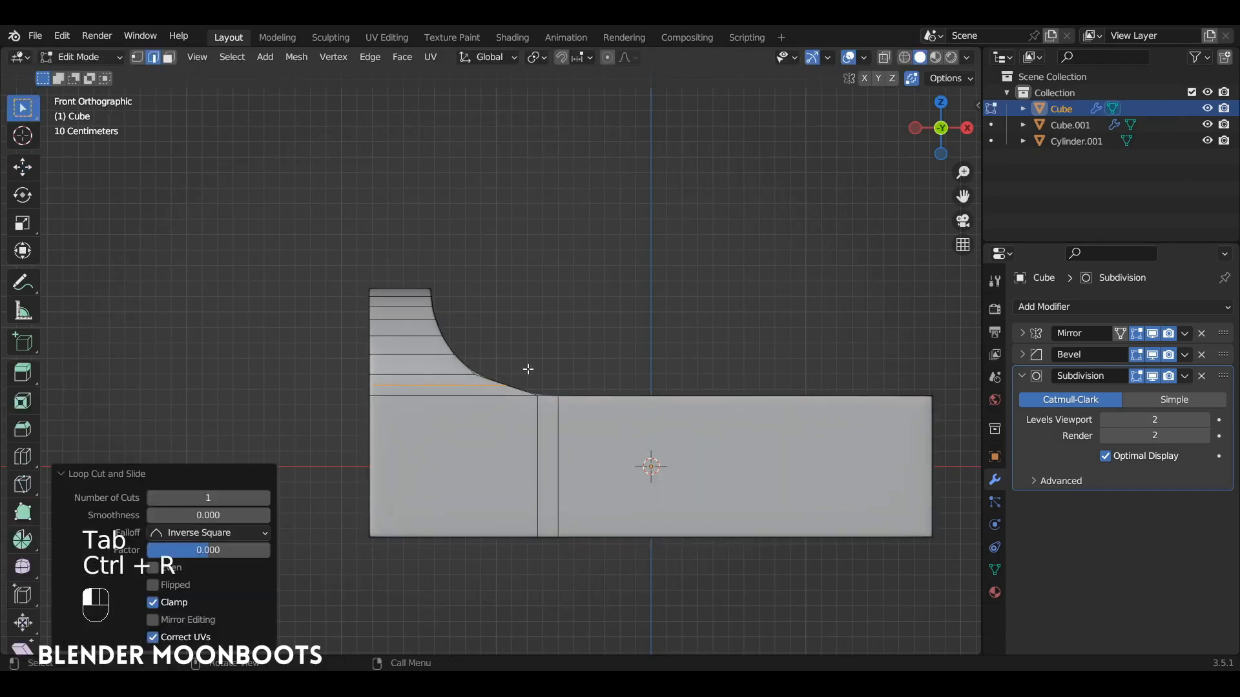
# Move the new loop's vertices on the curve about -0.071 m along X to smooth the arc, and return to Object Mode
pyautogui.hotkey('alt', 'z')
pyautogui.press('1')
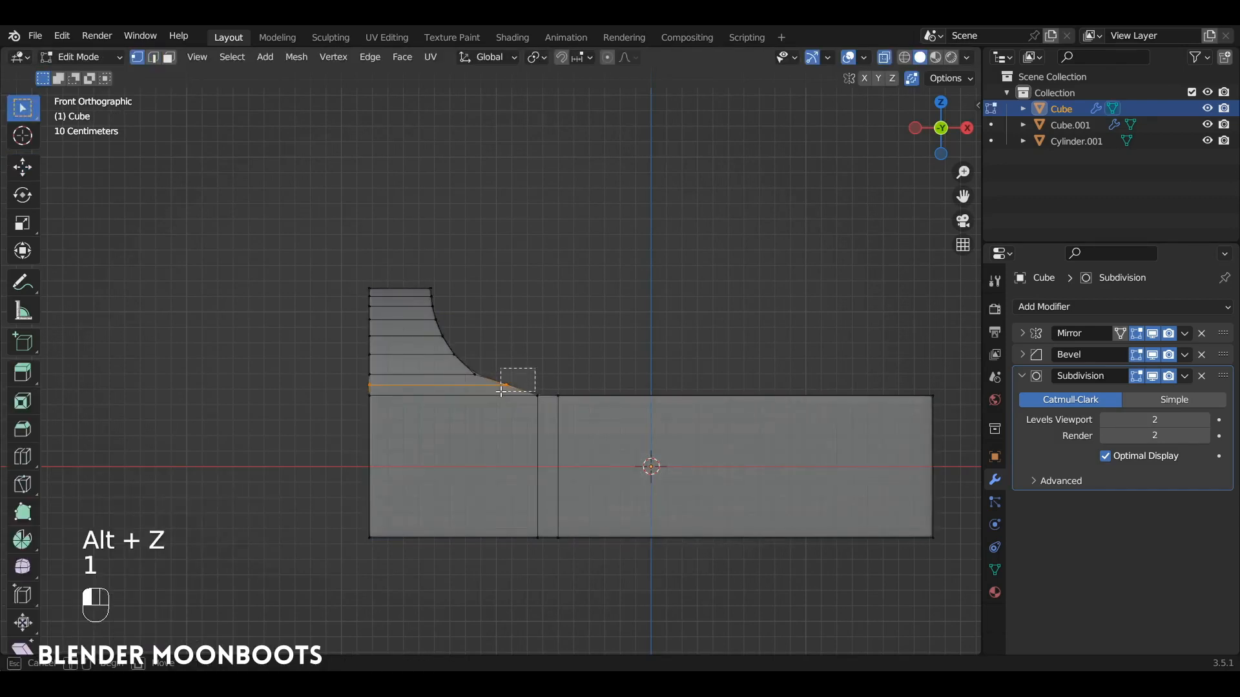
pyautogui.moveTo(500, 392); pyautogui.dragTo(536, 379)
pyautogui.hotkey('shift', 'space')
pyautogui.click(555, 377)
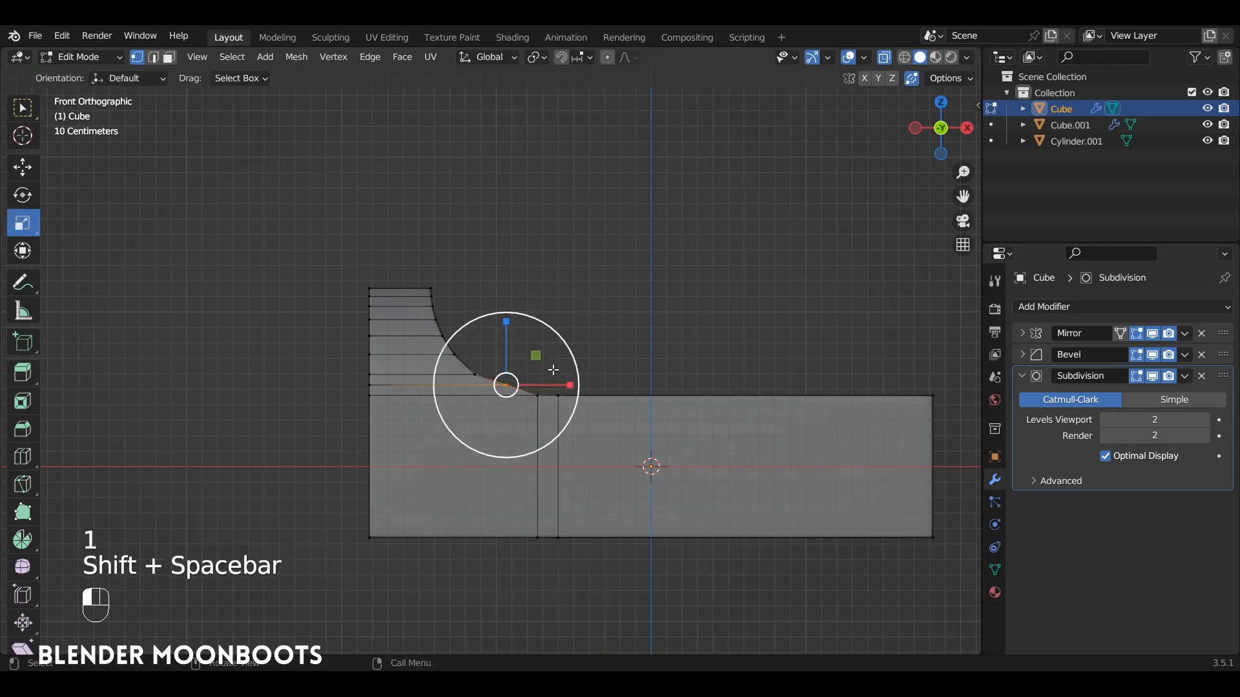
pyautogui.hotkey('shift', 'space')
pyautogui.click(509, 326)
pyautogui.moveTo(564, 385); pyautogui.dragTo(552, 386)
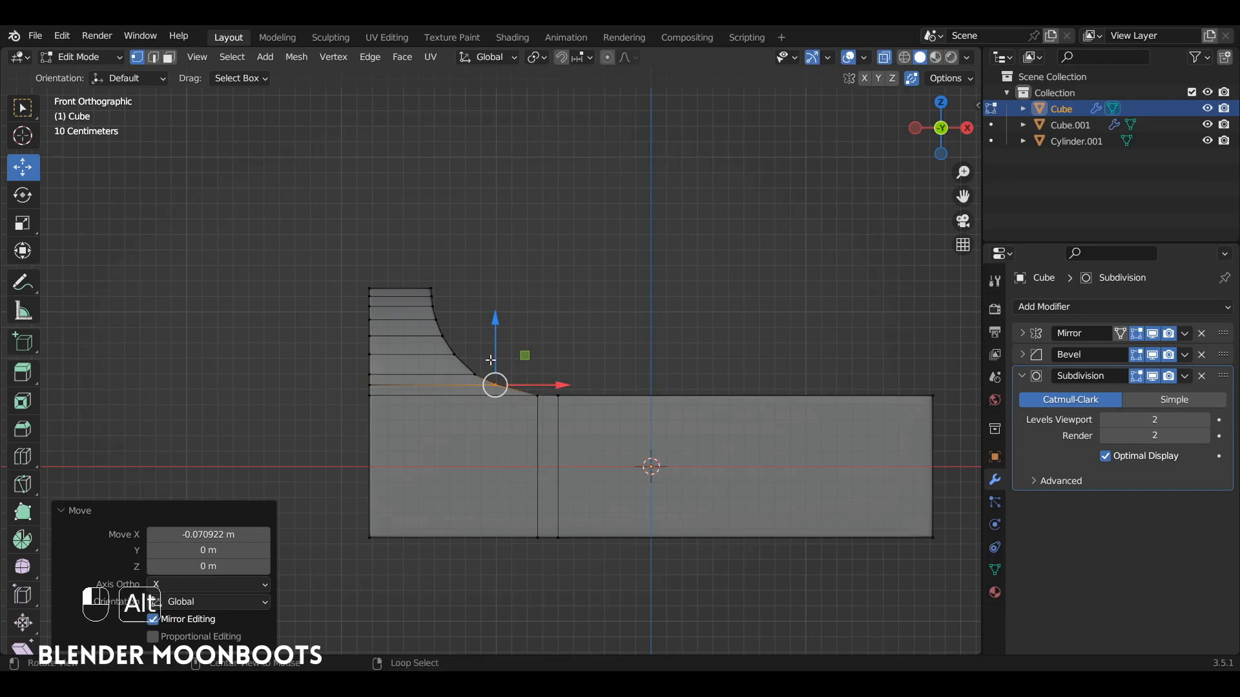
pyautogui.scroll(4, 490, 360)
pyautogui.hotkey('alt', 'z')
pyautogui.press('Tab')
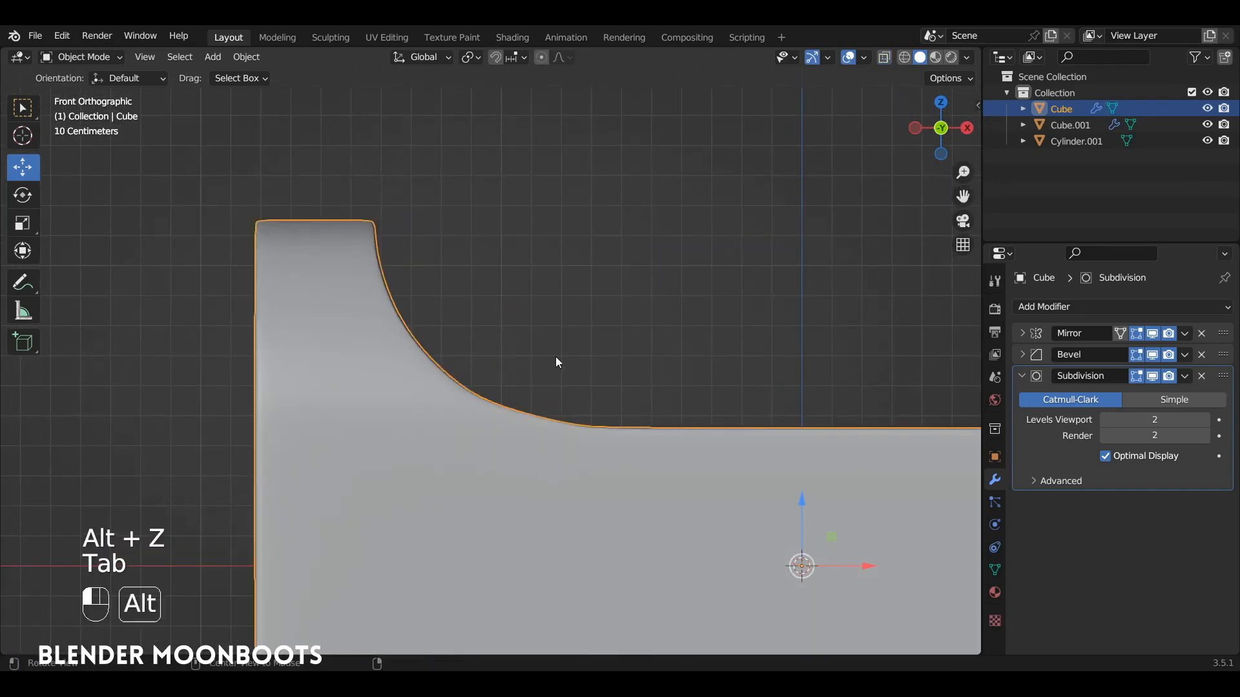
pyautogui.scroll(-3, 555, 362)
pyautogui.moveTo(592, 399); pyautogui.dragTo(563, 454, button='middle')
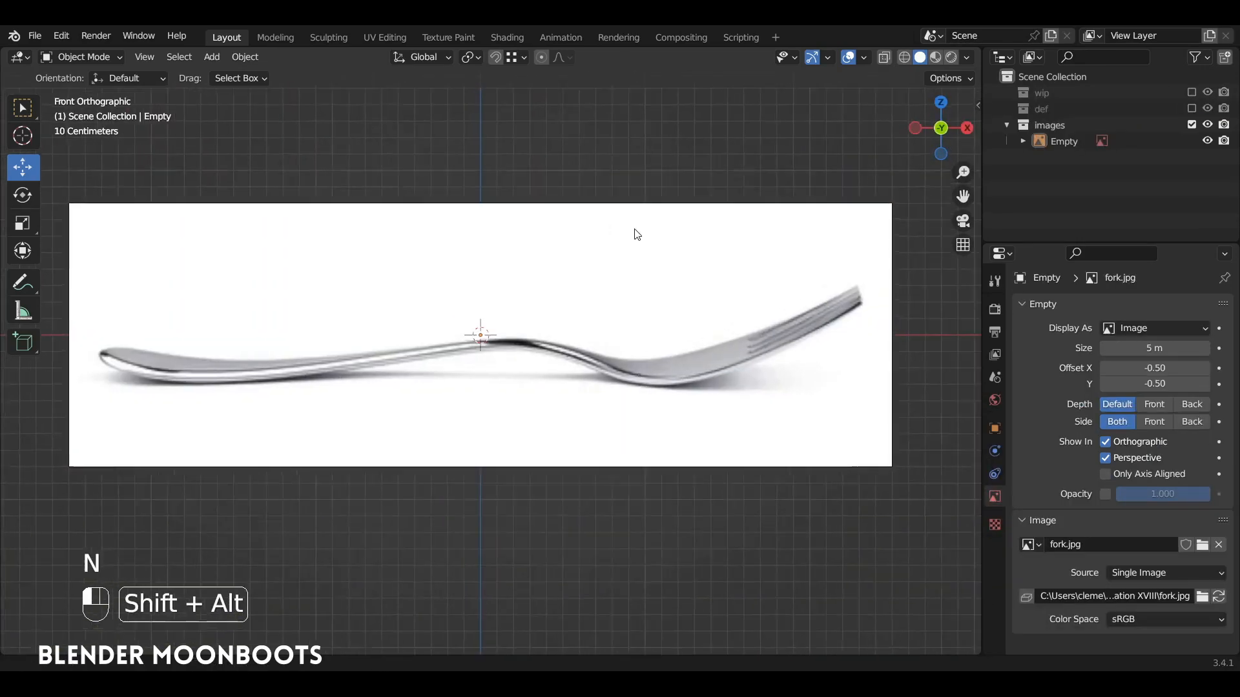
# In the scene with the fork reference image, add a plane mesh at the world origin
pyautogui.scroll(2, 642, 236)
pyautogui.scroll(-4, 644, 246)
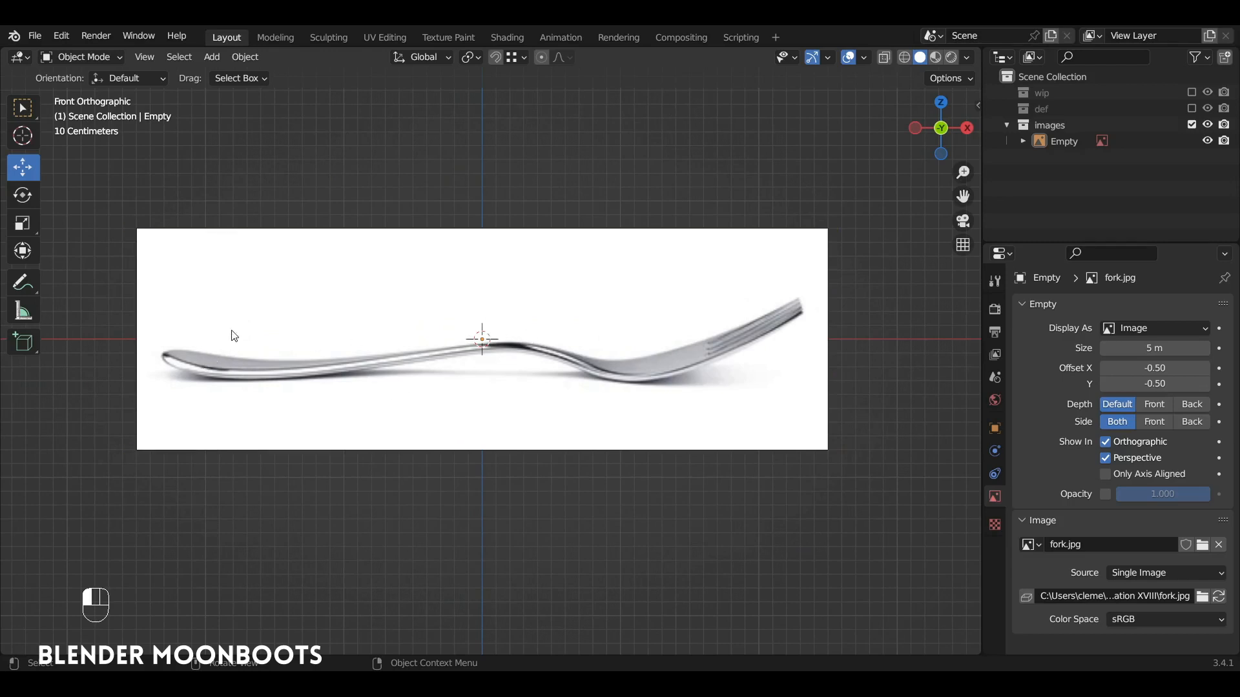
pyautogui.keyDown('alt'); pyautogui.moveTo(742, 317); pyautogui.dragTo(792, 280, button='middle'); pyautogui.keyUp('alt')
pyautogui.click(654, 319)
pyautogui.hotkey('shift', 'a')
pyautogui.click(539, 288)
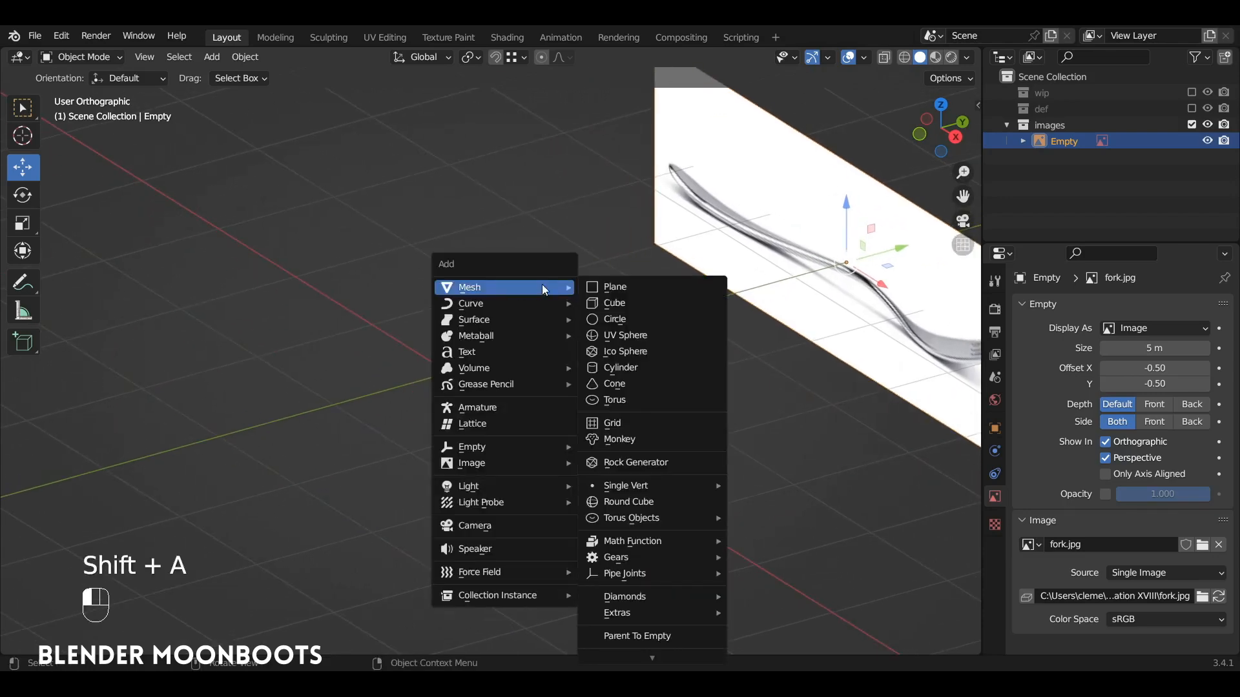
pyautogui.click(600, 288)
pyautogui.keyDown('alt'); pyautogui.keyDown('shift'); pyautogui.moveTo(598, 288); pyautogui.dragTo(584, 319, button='middle'); pyautogui.keyUp('shift'); pyautogui.keyUp('alt')
# Enter Edit Mode on the plane and subdivide its face once
pyautogui.press('Tab')
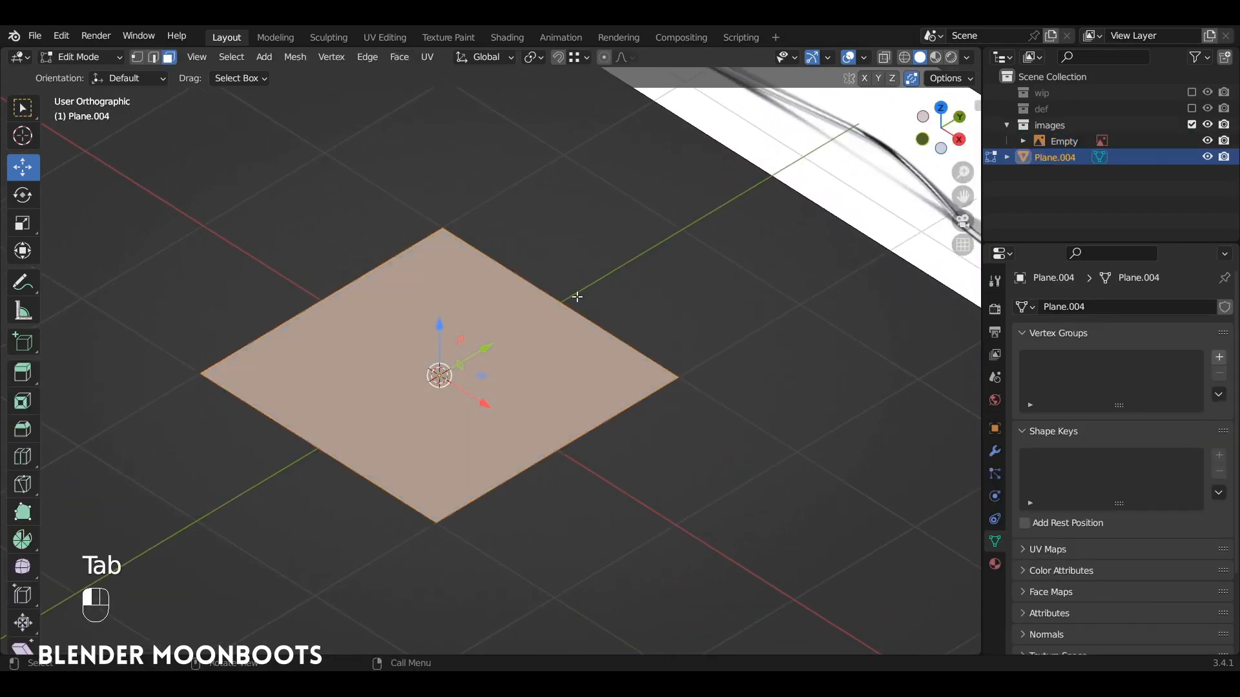
pyautogui.rightClick(543, 294)
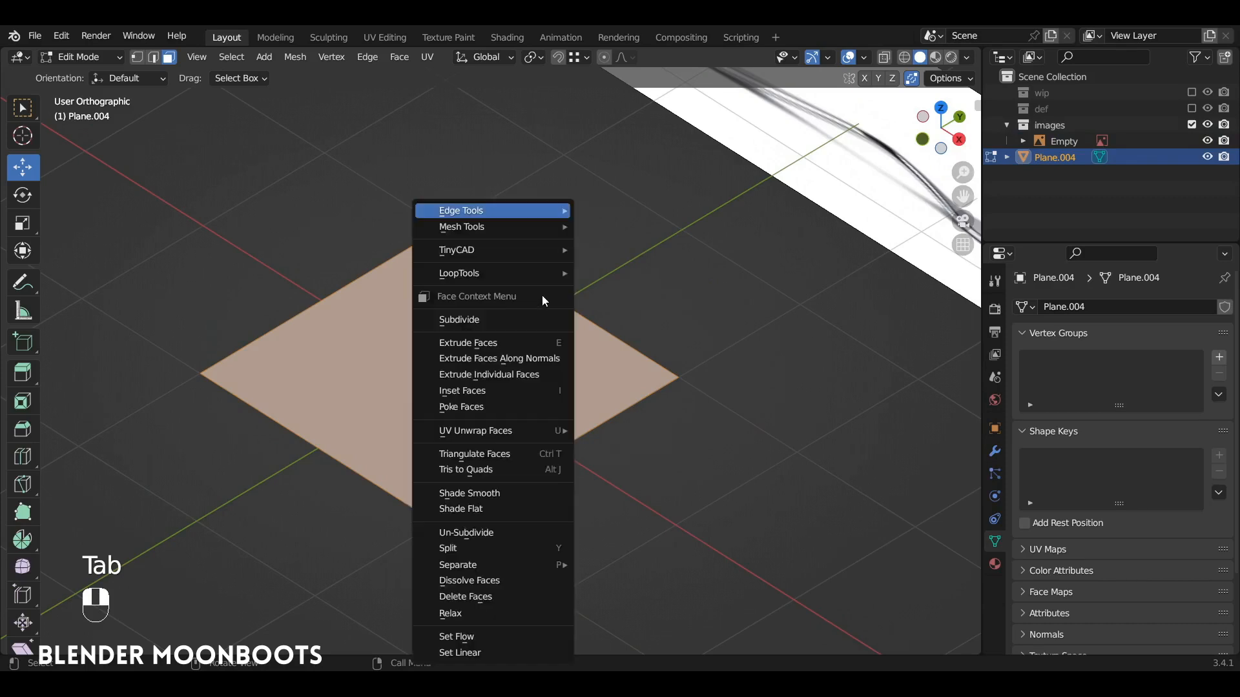
pyautogui.click(484, 317)
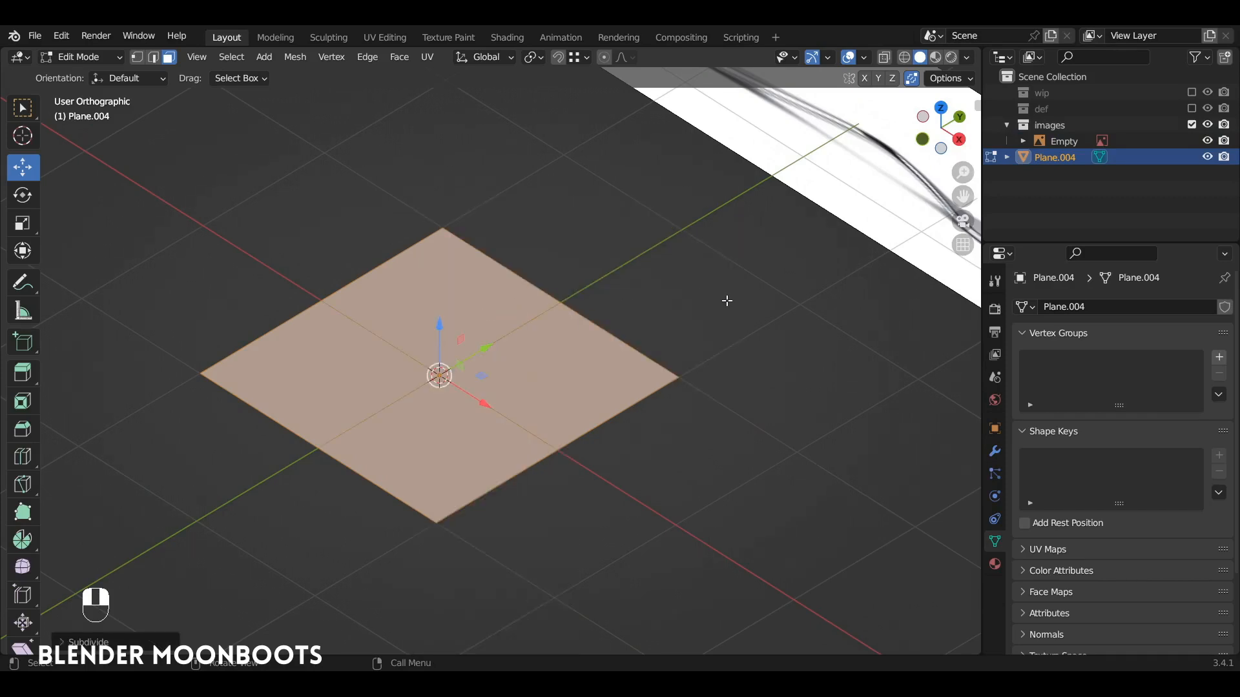
# Inset the subdivided plane's faces together by about 0.53 m
pyautogui.press('i')
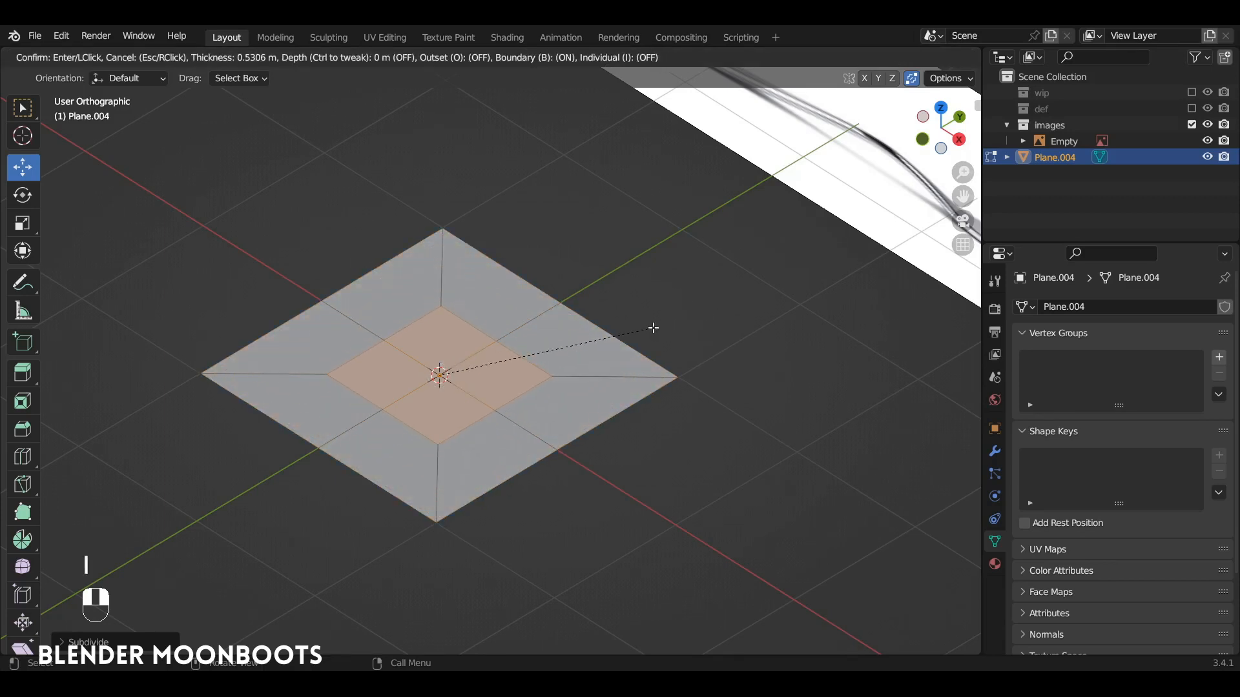
pyautogui.click(654, 328)
pyautogui.keyDown('alt'); pyautogui.moveTo(653, 328); pyautogui.dragTo(654, 358); pyautogui.keyUp('alt')
pyautogui.keyDown('alt'); pyautogui.keyDown('shift'); pyautogui.moveTo(653, 358); pyautogui.dragTo(651, 328); pyautogui.keyUp('shift'); pyautogui.keyUp('alt')
pyautogui.keyDown('alt'); pyautogui.moveTo(651, 328); pyautogui.dragTo(704, 314); pyautogui.keyUp('alt')
pyautogui.keyDown('alt'); pyautogui.moveTo(723, 306); pyautogui.dragTo(637, 260, button='middle'); pyautogui.keyUp('alt')
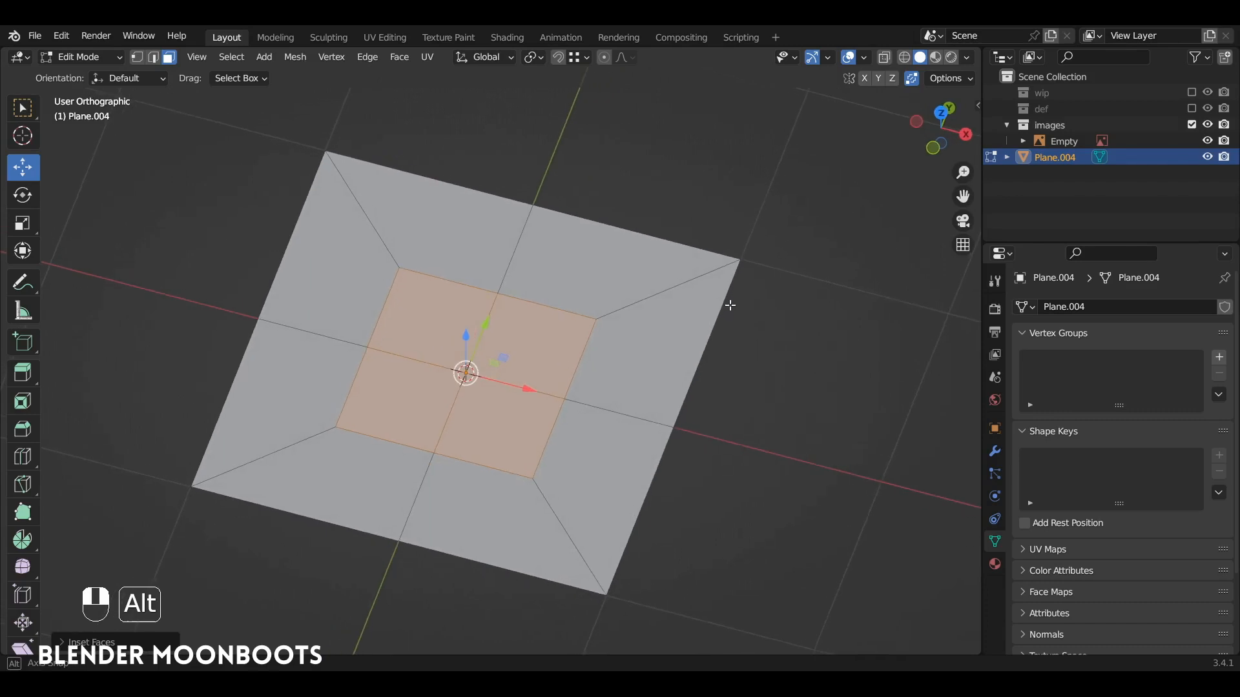
# Reshape the inset faces into a circle with LoopTools and delete them to leave an octagonal hole
pyautogui.rightClick(614, 254)
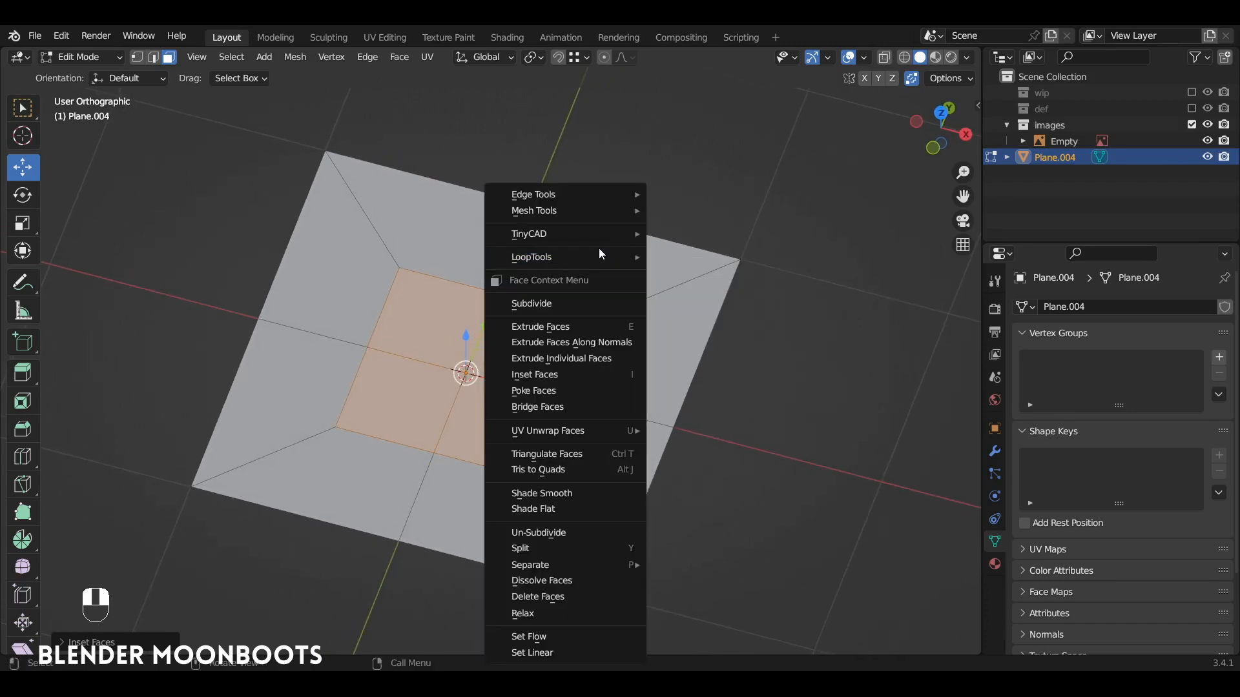
pyautogui.moveTo(607, 251)
pyautogui.click(709, 275)
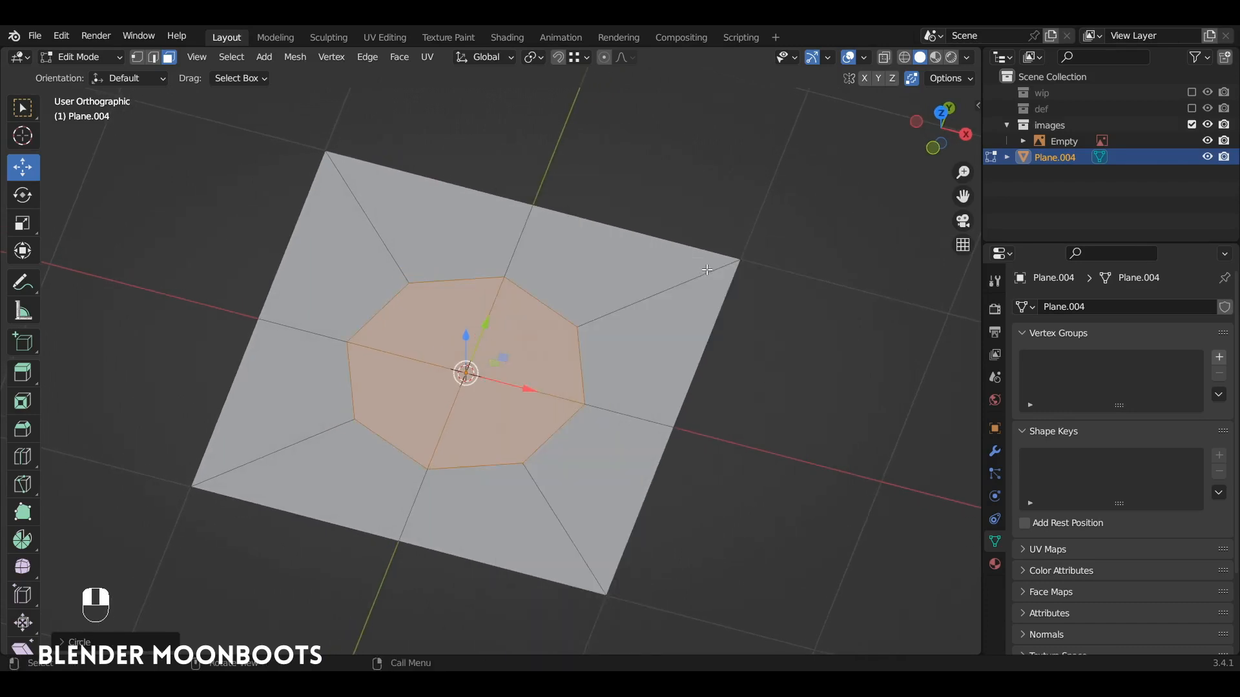
pyautogui.press('x')
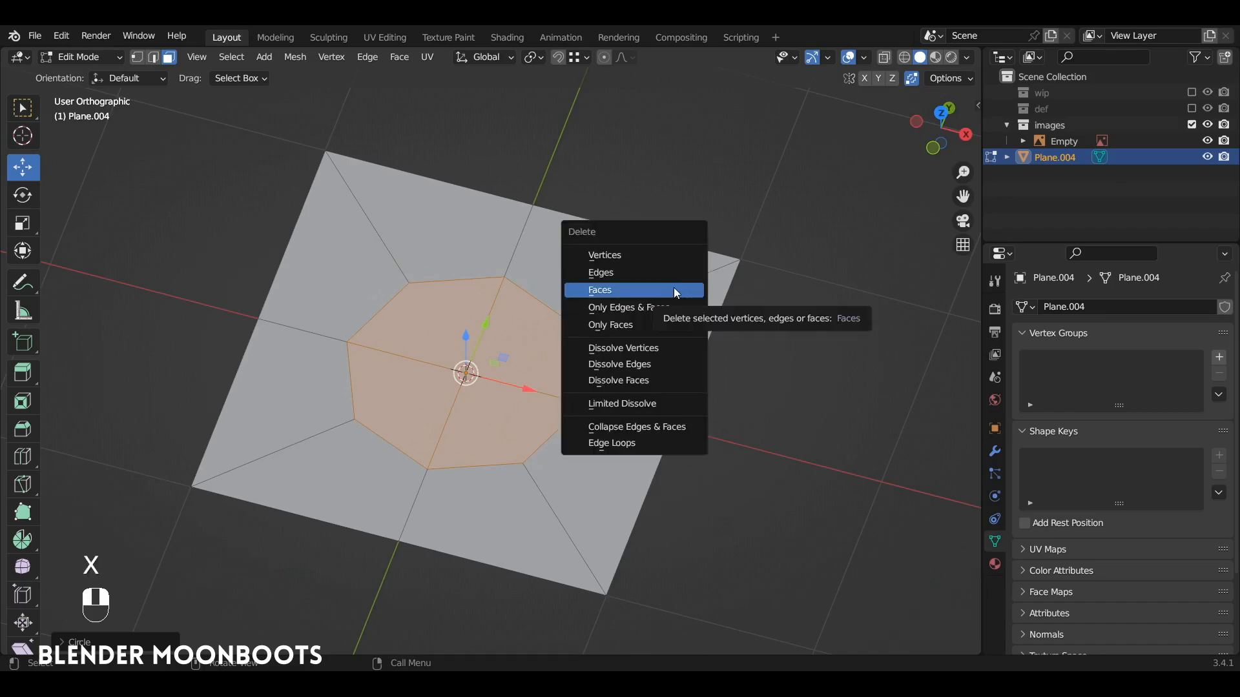
pyautogui.click(673, 288)
pyautogui.press('KP_7')
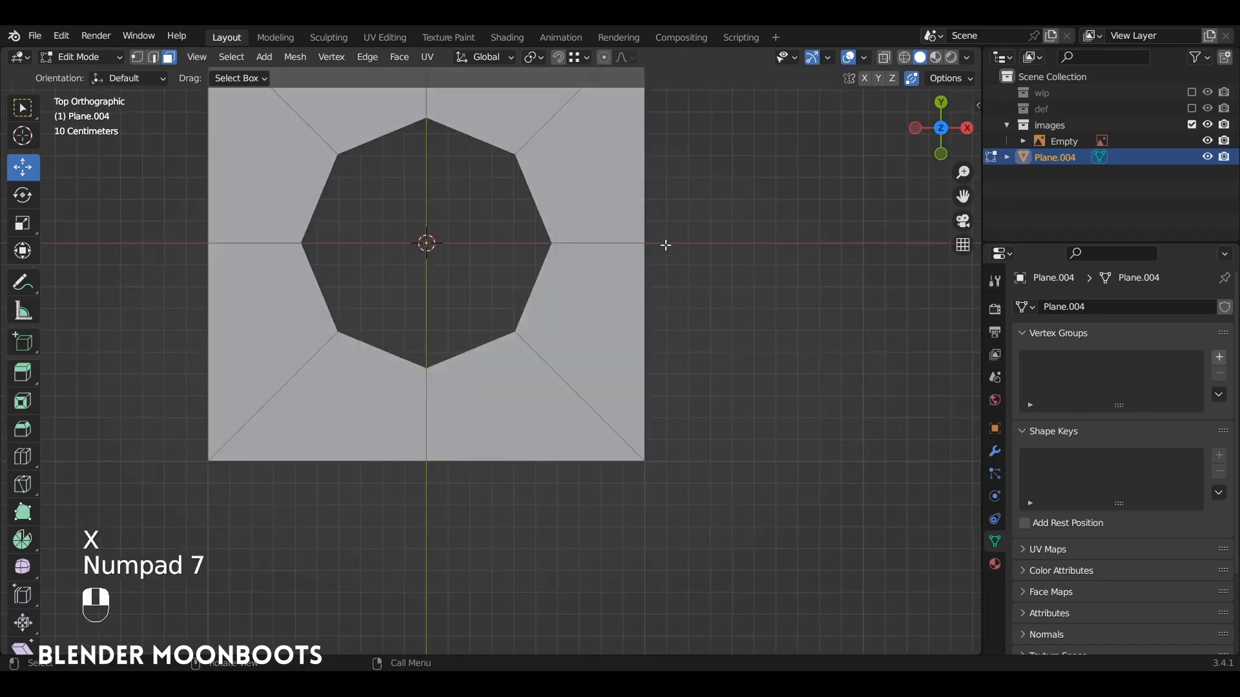
pyautogui.keyDown('shift'); pyautogui.moveTo(666, 245); pyautogui.dragTo(761, 338, button='middle'); pyautogui.keyUp('shift')
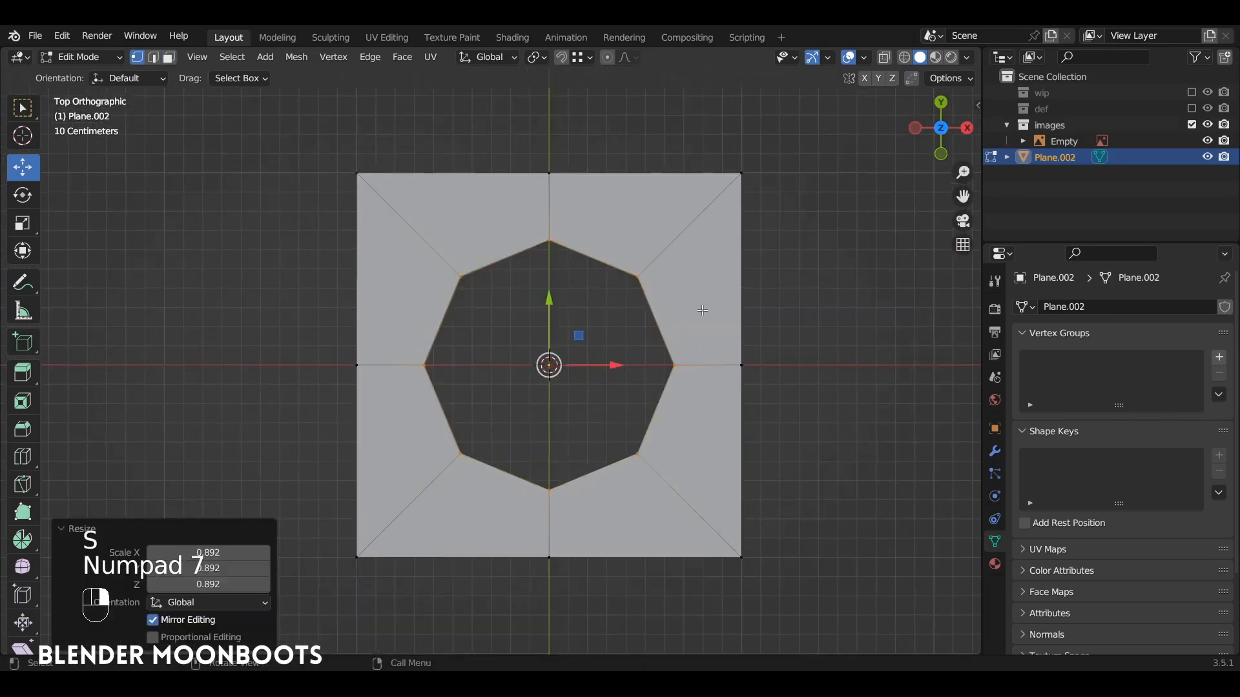
# Scale the entire holed plane down uniformly to roughly a quarter of its size
pyautogui.press('a')
pyautogui.press('s')
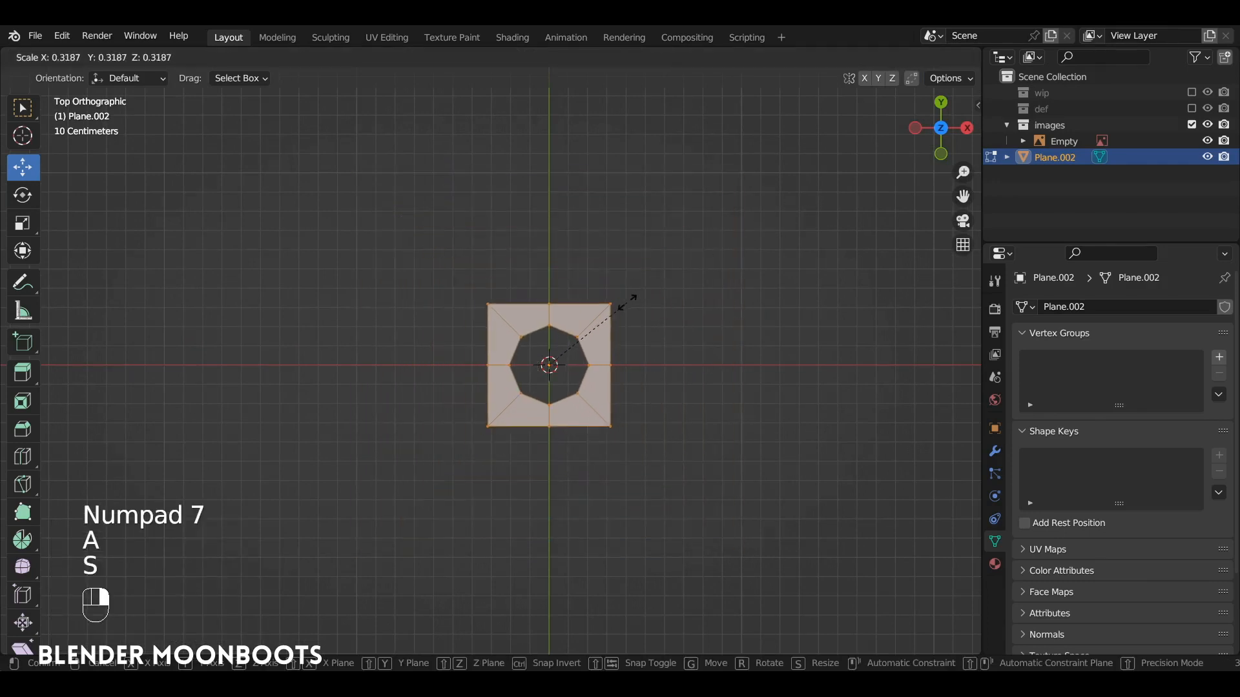
pyautogui.click(603, 318)
# Delete the holed plane's vertices on the positive X side, leaving only the half up to the Y axis
pyautogui.keyDown('alt'); pyautogui.keyDown('shift'); pyautogui.moveTo(603, 319); pyautogui.dragTo(671, 268); pyautogui.keyUp('shift'); pyautogui.keyUp('alt')
pyautogui.keyDown('ctrl'); pyautogui.keyDown('alt'); pyautogui.moveTo(671, 268); pyautogui.dragTo(618, 267); pyautogui.keyUp('alt'); pyautogui.keyUp('ctrl')
pyautogui.moveTo(715, 213); pyautogui.dragTo(570, 506)
pyautogui.press('x')
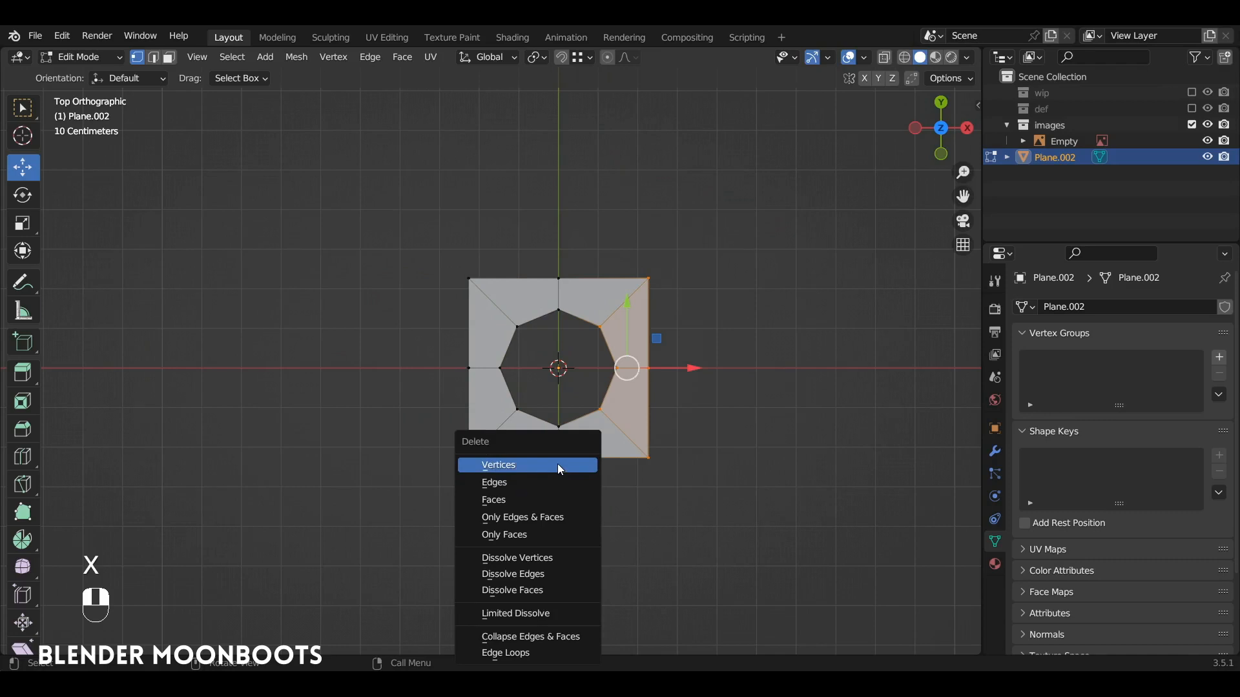
pyautogui.click(556, 464)
pyautogui.keyDown('alt'); pyautogui.keyDown('shift'); pyautogui.moveTo(574, 413); pyautogui.dragTo(599, 373); pyautogui.keyUp('shift'); pyautogui.keyUp('alt')
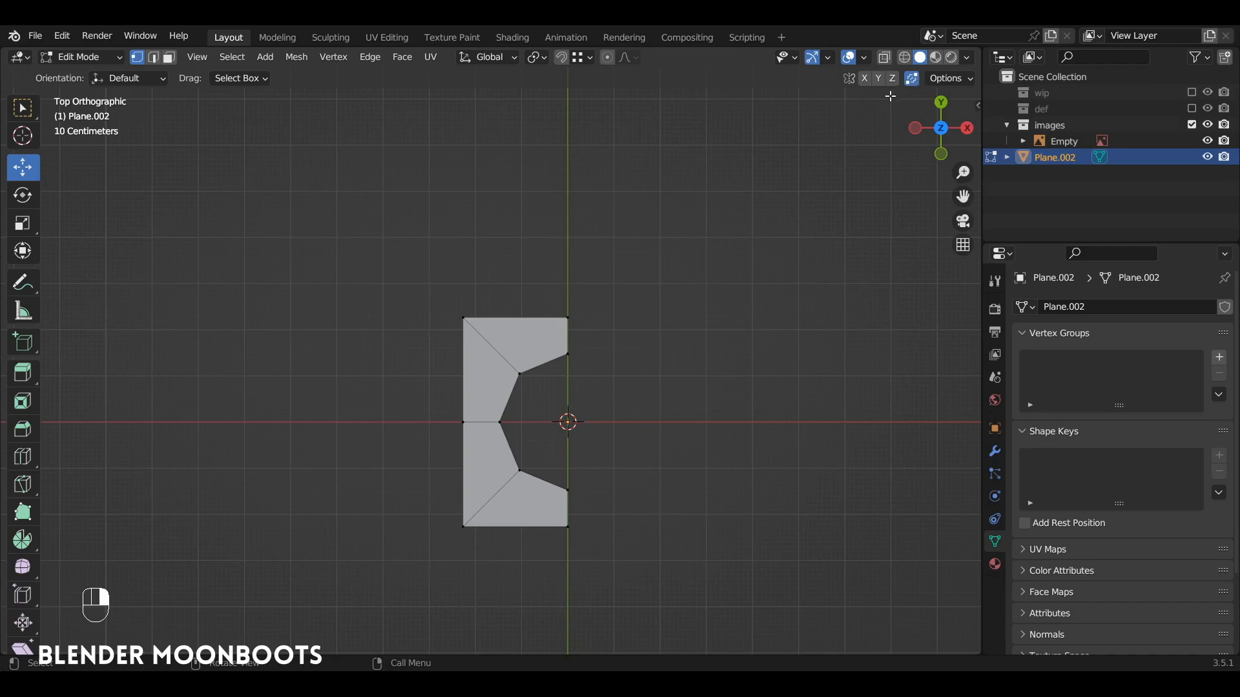
# Duplicate the entire half plane and vertex-snap the copy onto the original's upper corner so they stack along the Y axis
pyautogui.click(581, 59)
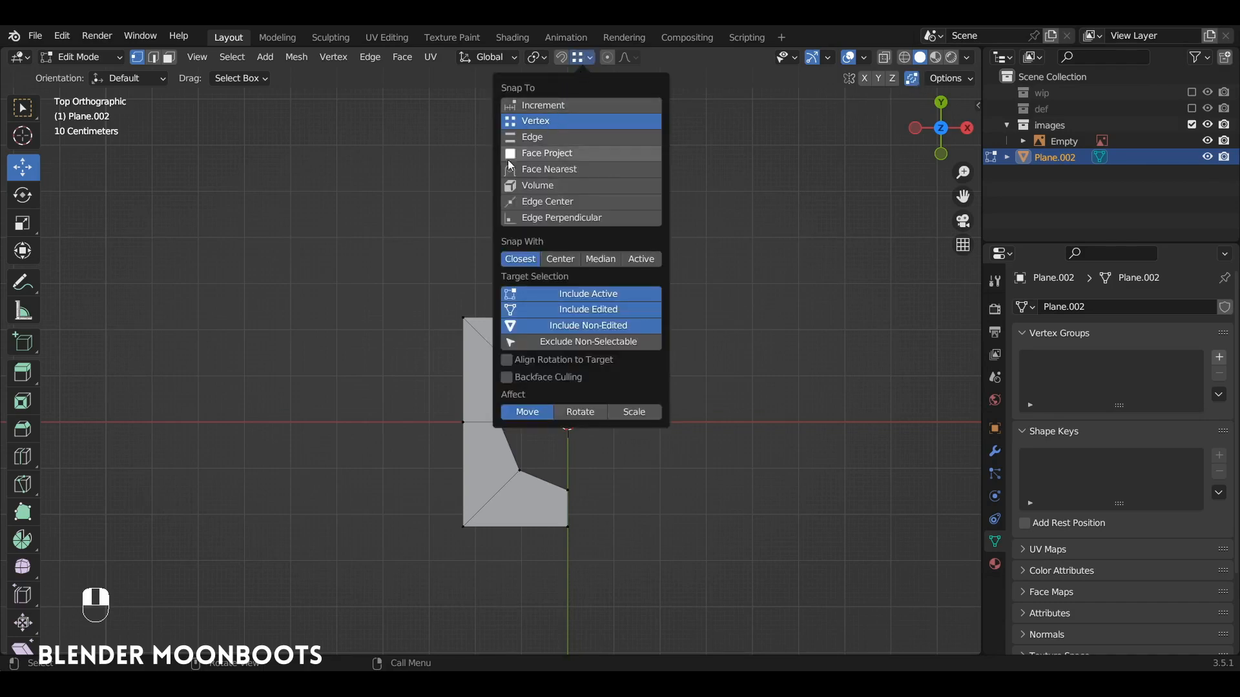
pyautogui.press('a')
pyautogui.keyDown('alt'); pyautogui.keyDown('shift'); pyautogui.moveTo(603, 412); pyautogui.dragTo(654, 486); pyautogui.keyUp('shift'); pyautogui.keyUp('alt')
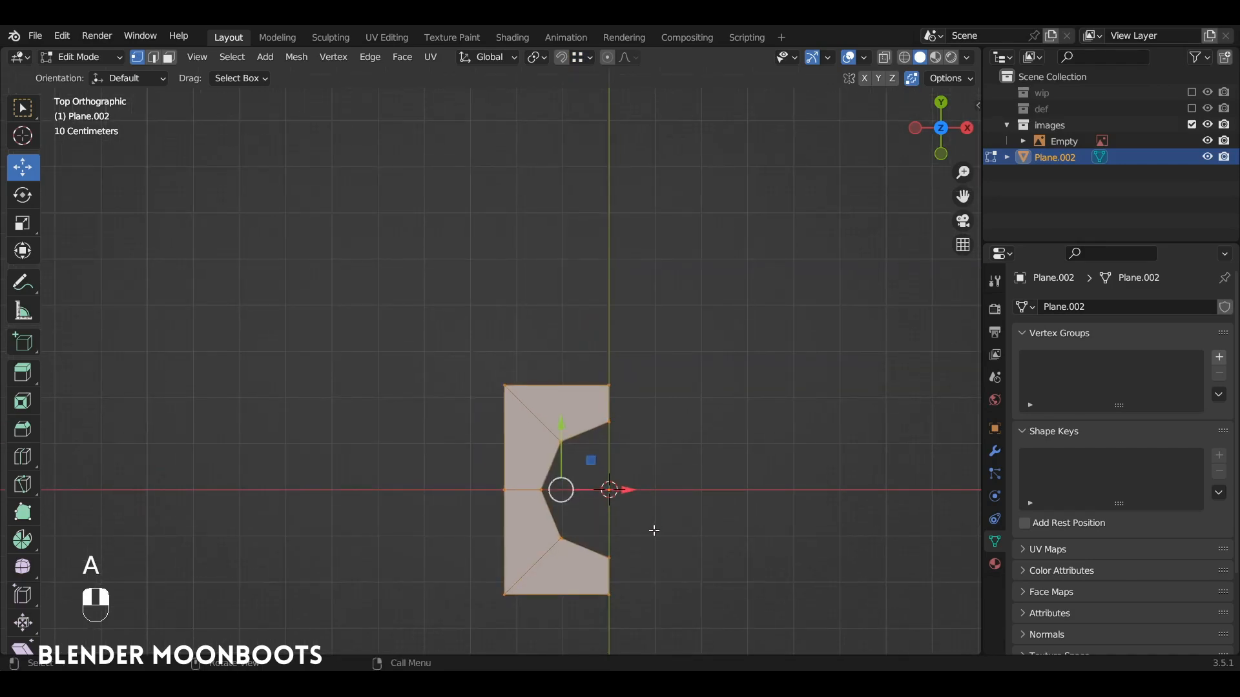
pyautogui.hotkey('shift', 'd')
pyautogui.click(605, 358)
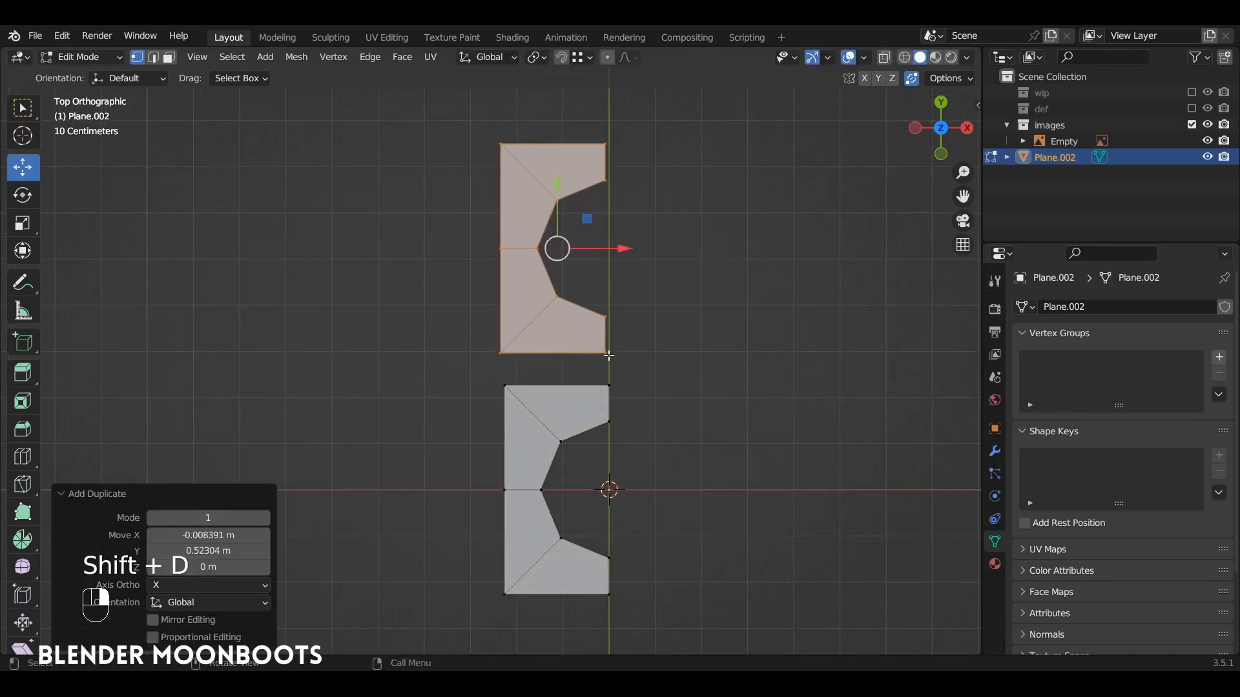
pyautogui.press('g')
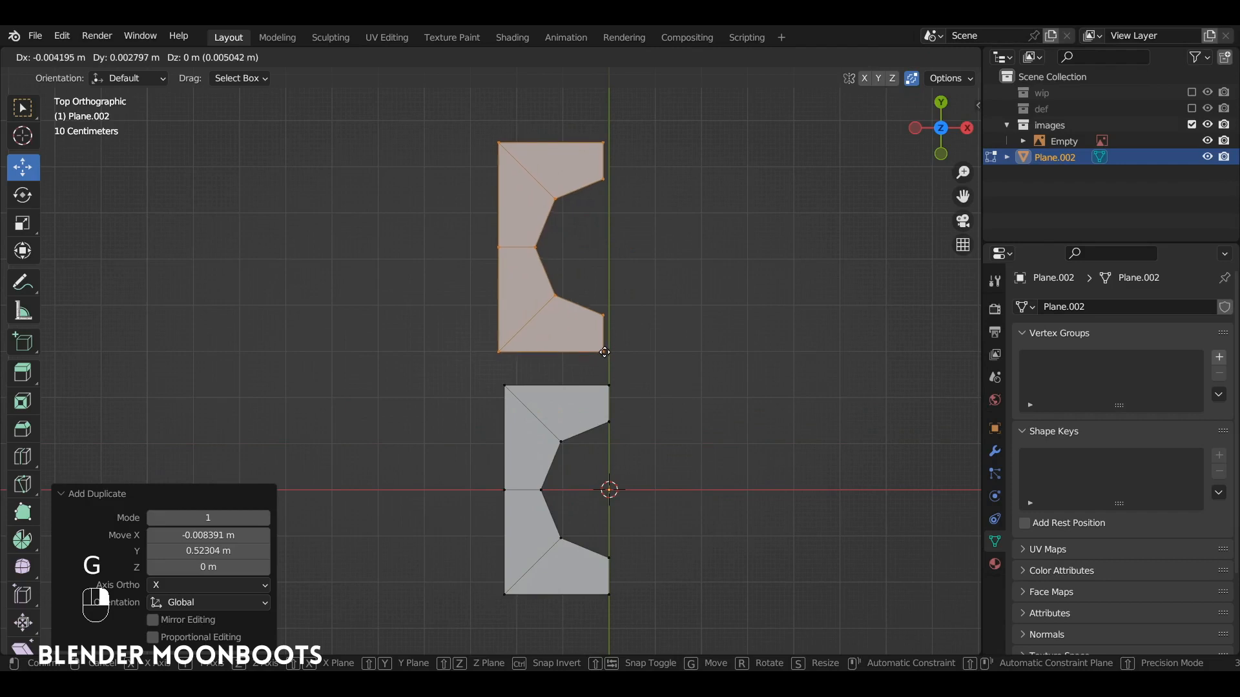
pyautogui.keyDown('ctrl'); pyautogui.click(609, 387); pyautogui.keyUp('ctrl')
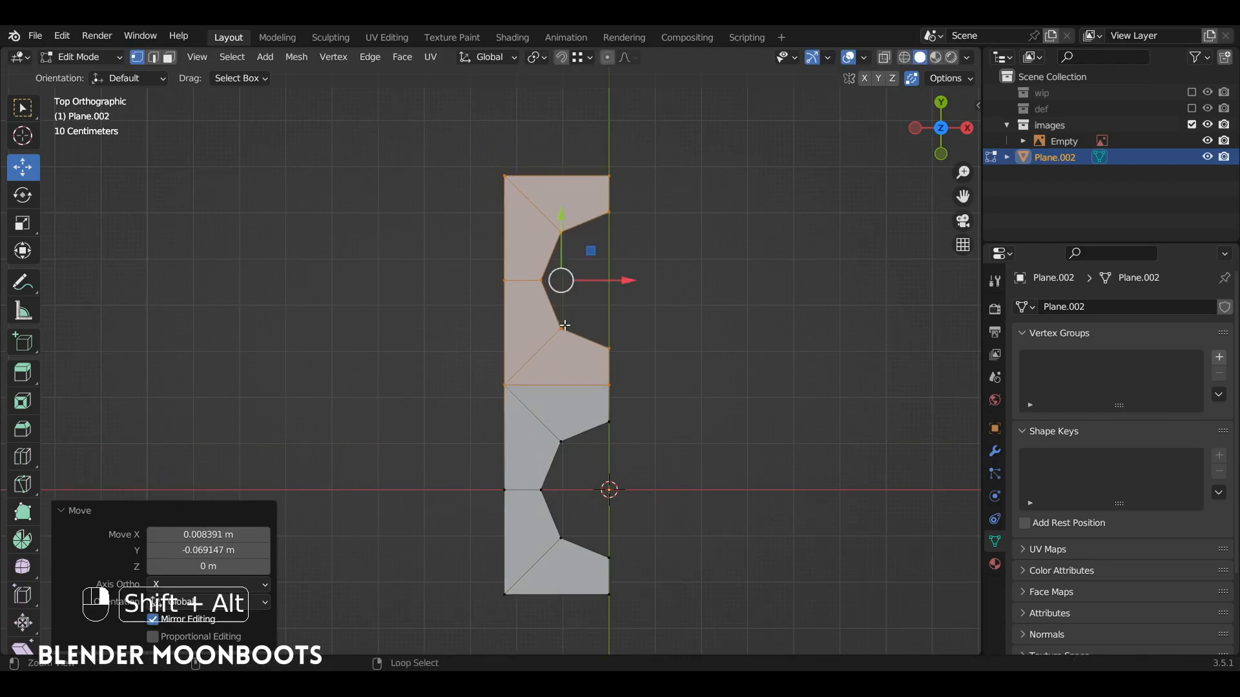
# Delete the uppermost vertices of the duplicated half plane, leaving only its lower half
pyautogui.moveTo(565, 323)
pyautogui.keyDown('ctrl'); pyautogui.mouseDown(button='middle')
pyautogui.moveTo(590, 376)
pyautogui.moveTo(563, 341)
pyautogui.mouseUp(button='middle'); pyautogui.keyUp('ctrl')
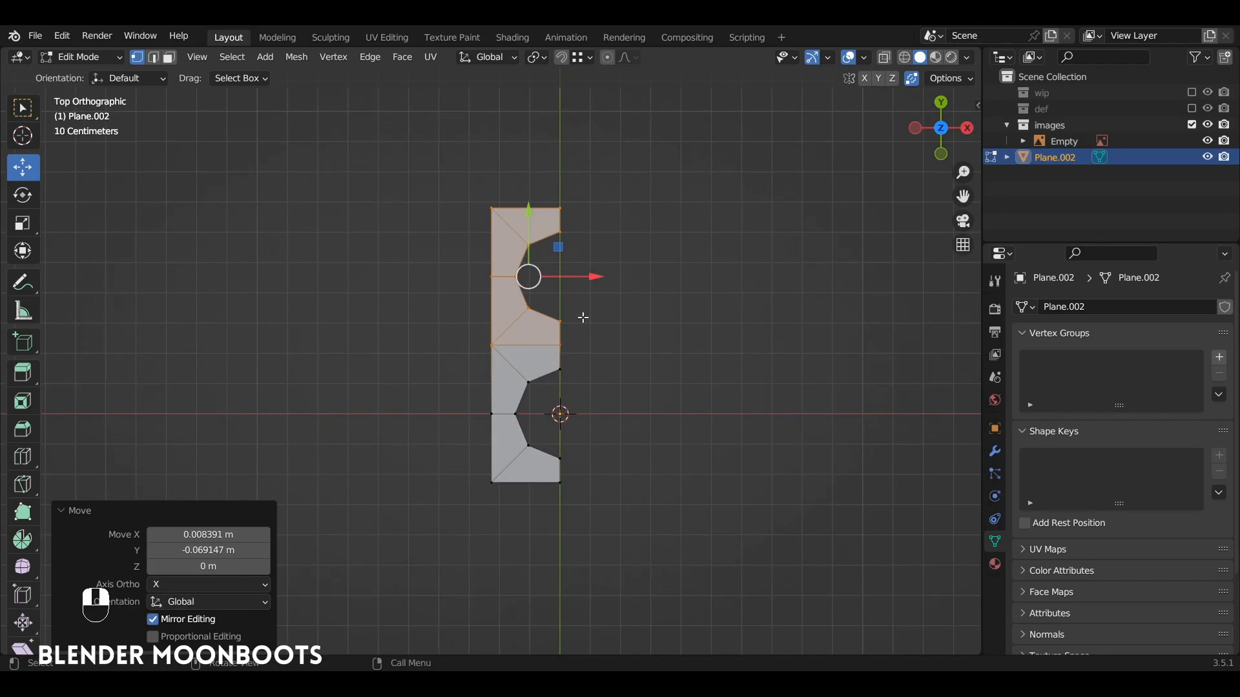
pyautogui.moveTo(434, 180); pyautogui.dragTo(608, 271)
pyautogui.press('x')
pyautogui.click(603, 269)
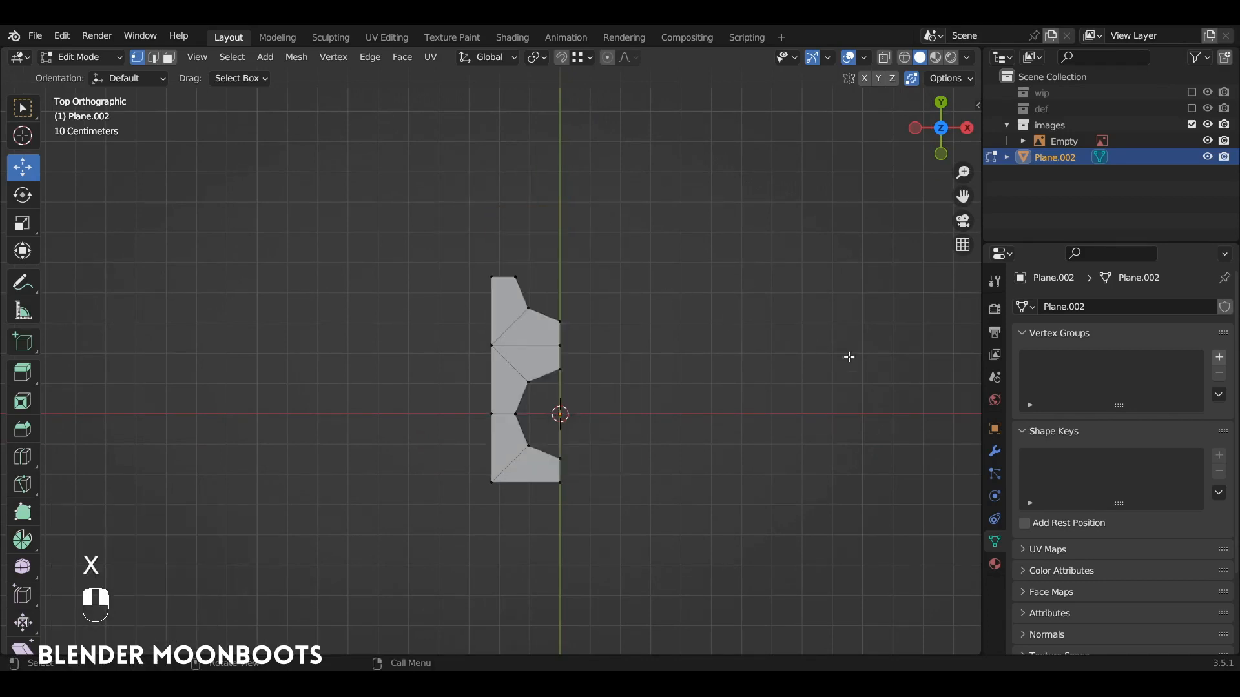
# Add a Mirror modifier to the plane with the Y axis enabled and the X axis disabled
pyautogui.click(995, 450)
pyautogui.click(1040, 309)
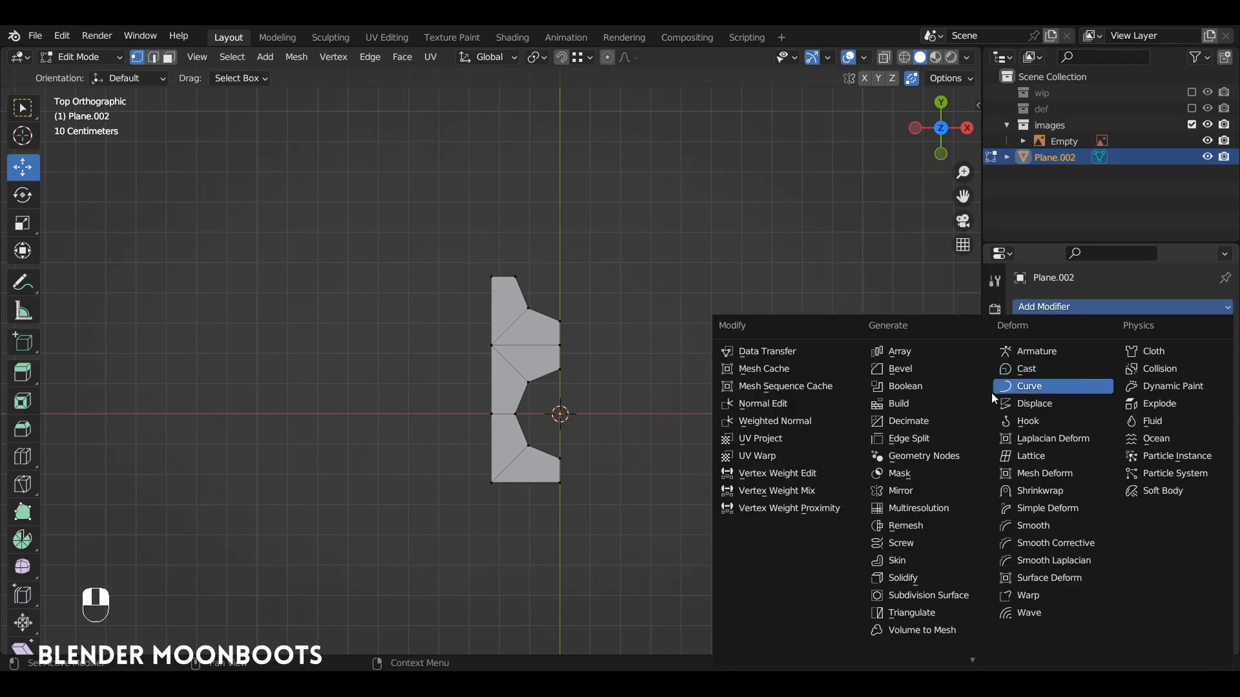
pyautogui.click(956, 489)
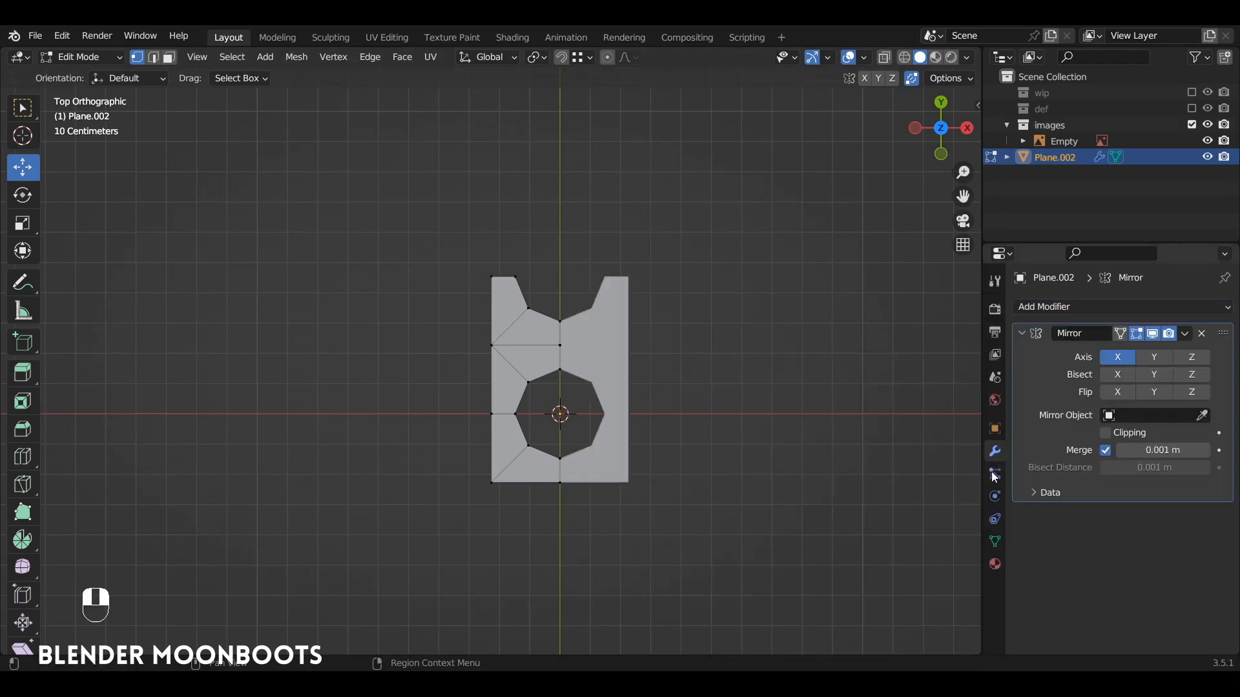
pyautogui.click(1154, 357)
pyautogui.click(1120, 358)
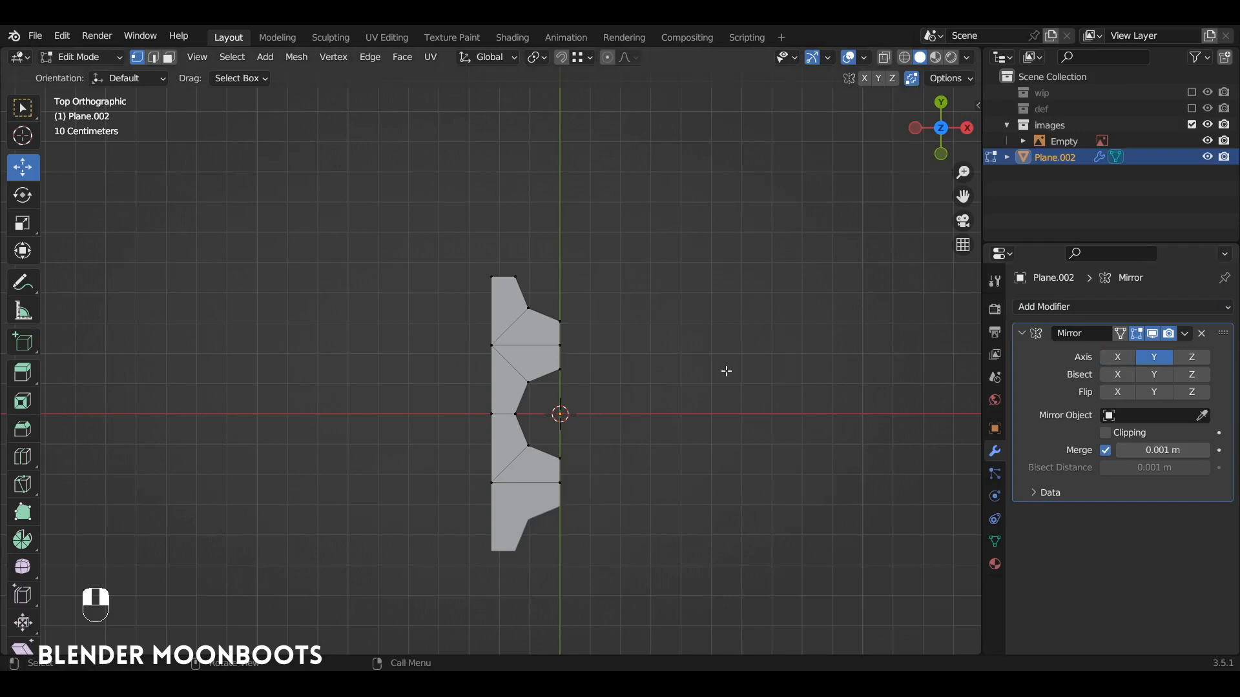
# Move the whole mesh about 0.46 m along negative Y, enable mirror Clipping and bring its upper edge onto the X axis
pyautogui.press('a')
pyautogui.moveTo(529, 317); pyautogui.dragTo(528, 454)
pyautogui.scroll(5, 523, 417)
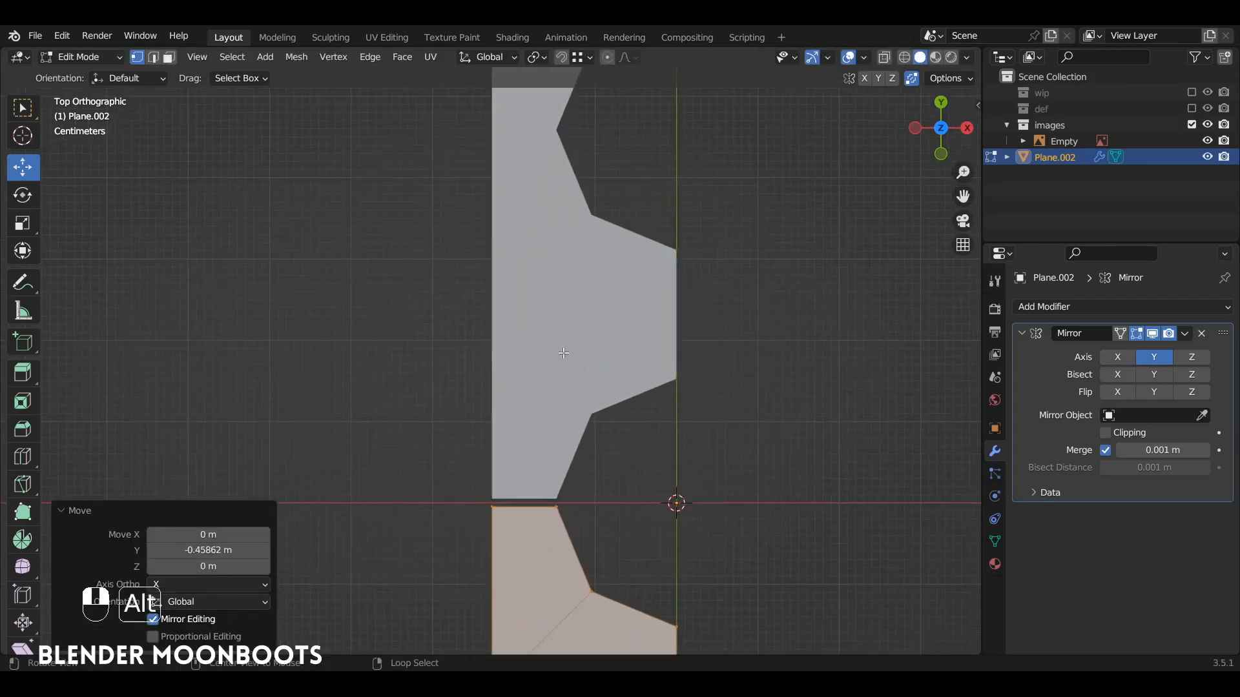
pyautogui.keyDown('alt'); pyautogui.keyDown('shift'); pyautogui.moveTo(569, 417); pyautogui.dragTo(639, 361); pyautogui.keyUp('shift'); pyautogui.keyUp('alt')
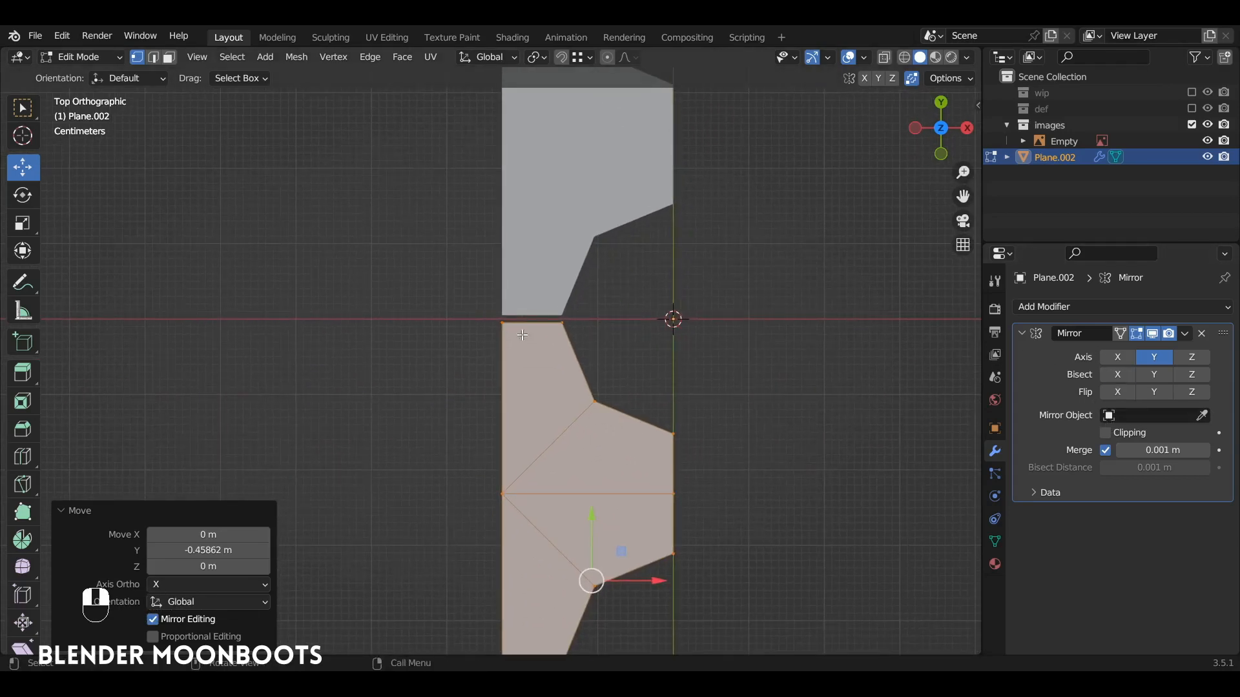
pyautogui.click(1105, 432)
pyautogui.moveTo(592, 503); pyautogui.dragTo(633, 463)
pyautogui.keyDown('ctrl'); pyautogui.keyDown('alt'); pyautogui.moveTo(631, 393); pyautogui.dragTo(643, 388); pyautogui.keyUp('alt'); pyautogui.keyUp('ctrl')
pyautogui.keyDown('ctrl'); pyautogui.keyDown('alt'); pyautogui.moveTo(611, 290); pyautogui.dragTo(627, 346); pyautogui.keyUp('alt'); pyautogui.keyUp('ctrl')
# Shift the outermost edge slightly outward along negative Y and extrude the tine-root edges about 1.73 m along positive X
pyautogui.click(495, 490)
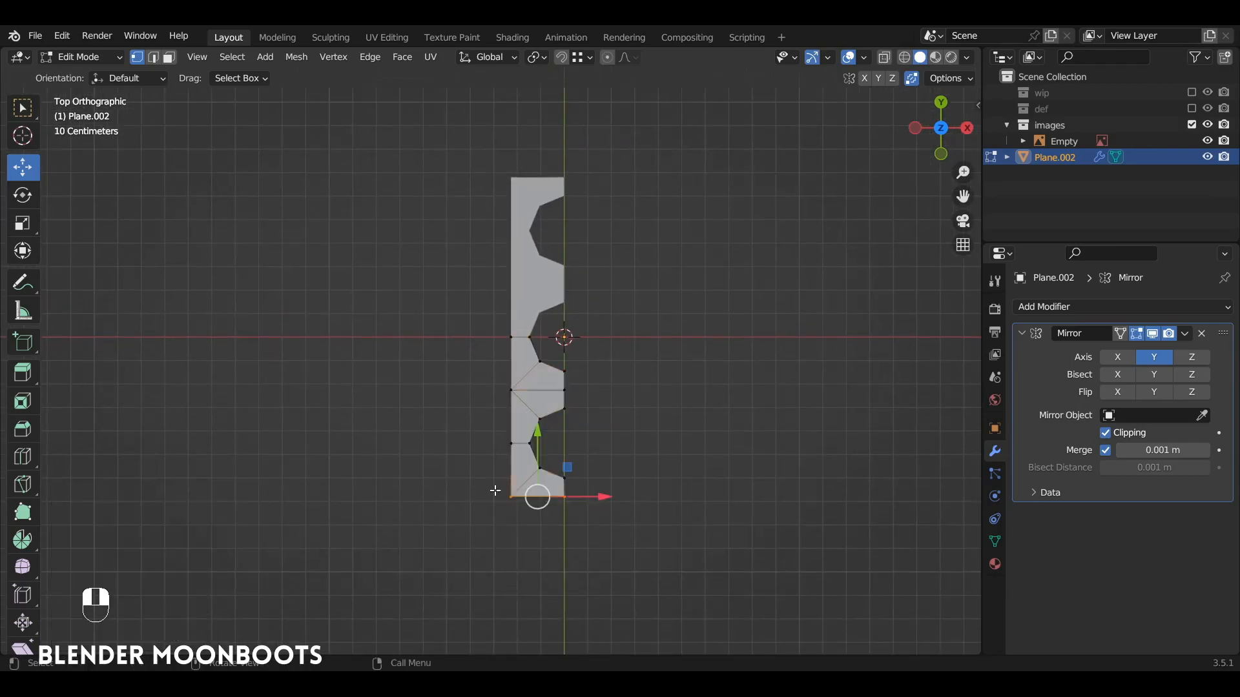
pyautogui.moveTo(536, 426); pyautogui.dragTo(538, 451)
pyautogui.moveTo(617, 351); pyautogui.dragTo(549, 546)
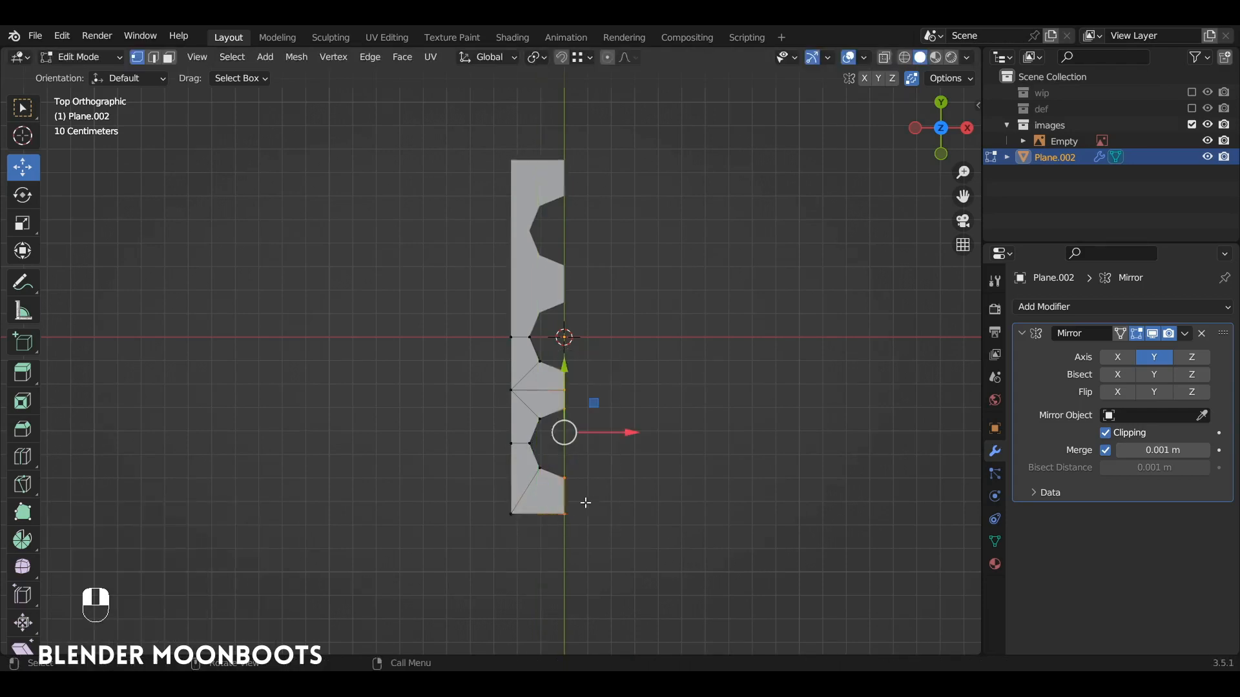
pyautogui.scroll(-3, 623, 394)
pyautogui.press('e')
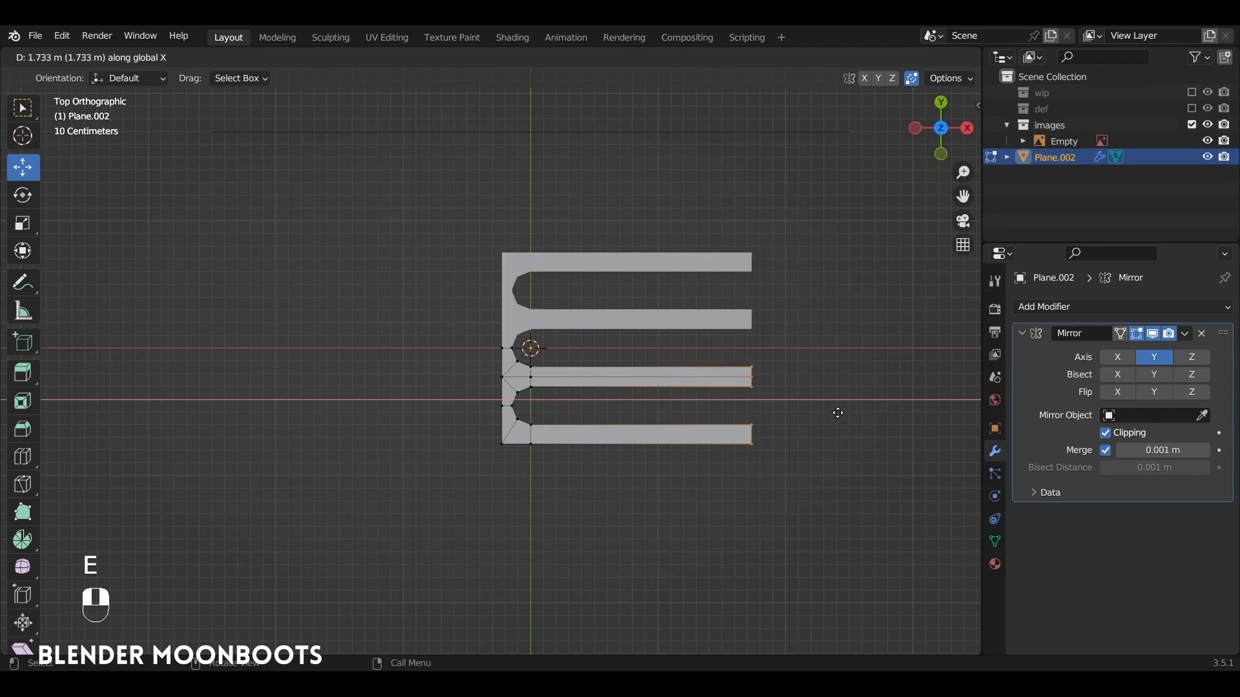
pyautogui.click(839, 413)
# Extrude the mesh's straight edge opposite the tines about 1.1 m along negative X to form the fork head
pyautogui.click(460, 213)
pyautogui.moveTo(498, 484); pyautogui.dragTo(507, 340)
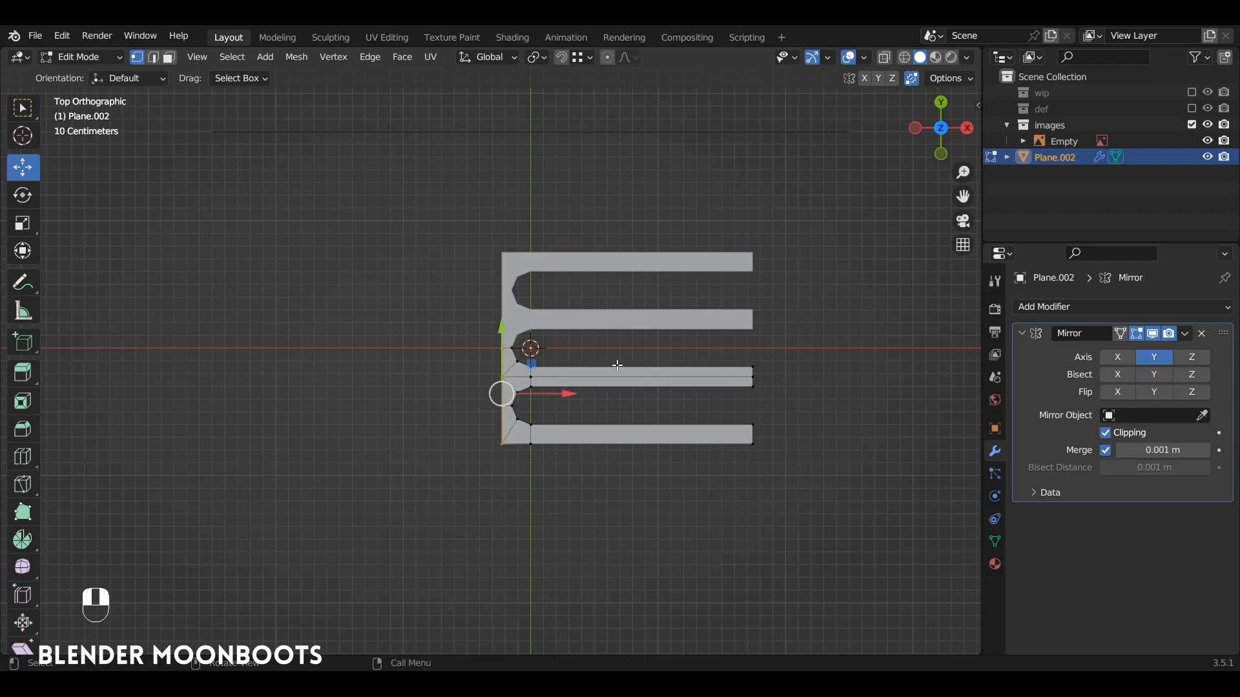
pyautogui.press('e')
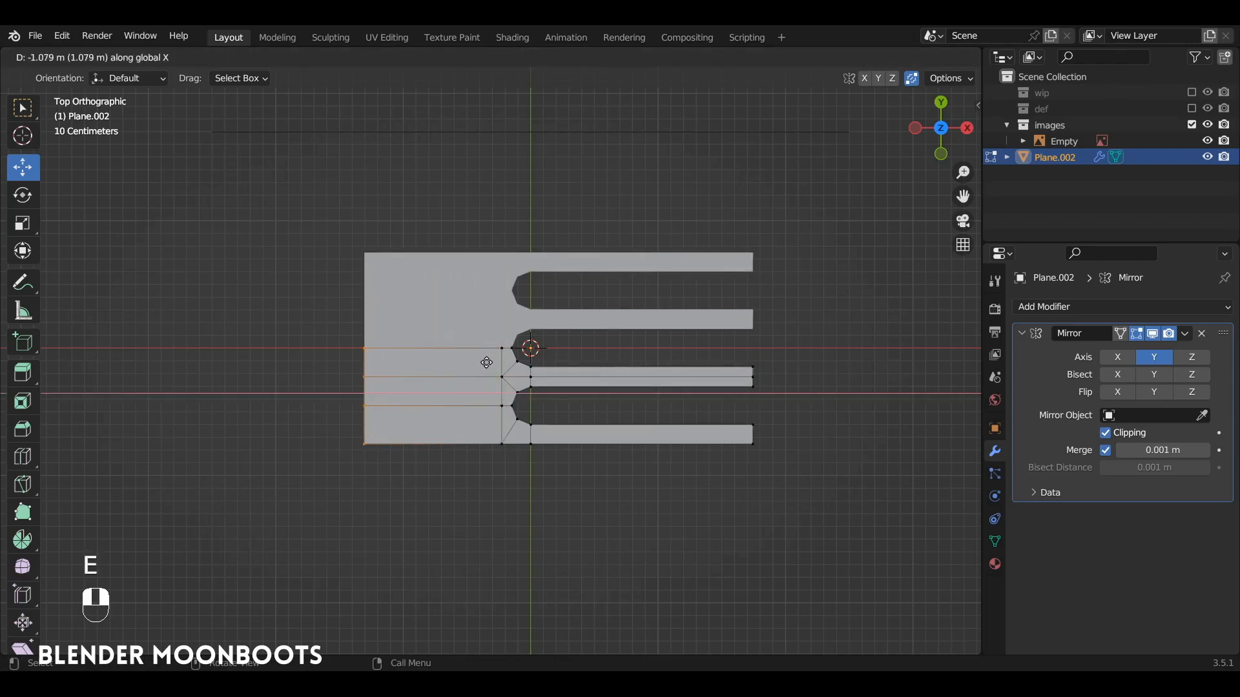
pyautogui.click(481, 362)
# Extrude the fork head's rear edges nearest the mirror line, excluding the outer segment, 7.6915 m along negative X as the handle
pyautogui.keyDown('shift'); pyautogui.moveTo(366, 328); pyautogui.dragTo(633, 333, button='middle'); pyautogui.keyUp('shift')
pyautogui.click(632, 355)
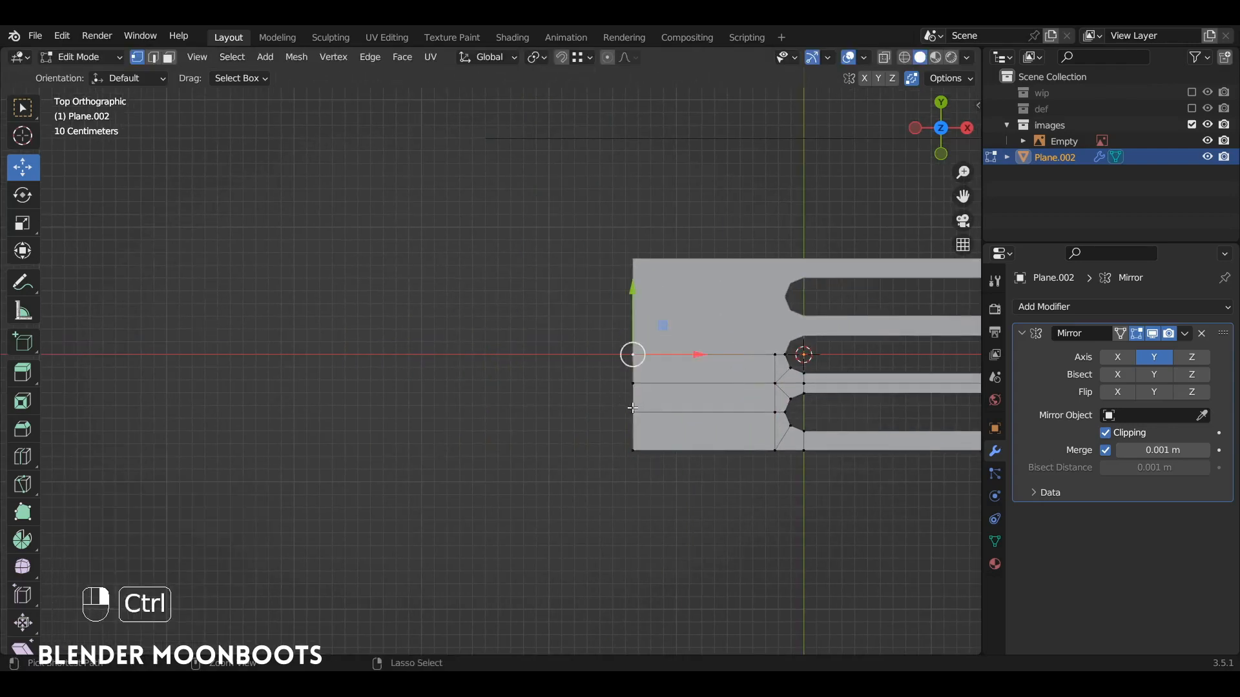
pyautogui.keyDown('ctrl'); pyautogui.click(632, 412); pyautogui.keyUp('ctrl')
pyautogui.scroll(-4, 633, 409)
pyautogui.press('e')
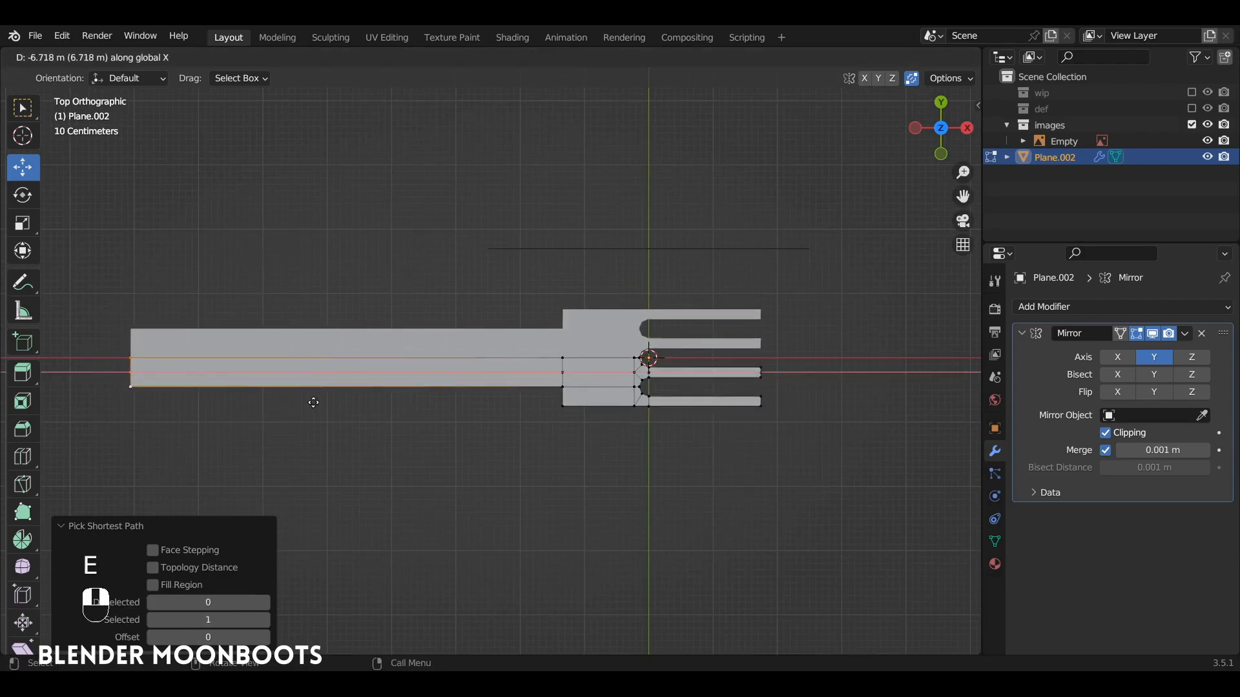
pyautogui.click(265, 407)
# Add three evenly spaced loop cuts across the fork head between the handle and the tines
pyautogui.keyDown('alt'); pyautogui.moveTo(265, 407); pyautogui.dragTo(413, 354, button='middle'); pyautogui.keyUp('alt')
pyautogui.keyDown('alt'); pyautogui.moveTo(413, 354); pyautogui.dragTo(503, 362); pyautogui.keyUp('alt')
pyautogui.keyDown('ctrl'); pyautogui.keyDown('alt'); pyautogui.moveTo(564, 433); pyautogui.dragTo(632, 349); pyautogui.keyUp('alt'); pyautogui.keyUp('ctrl')
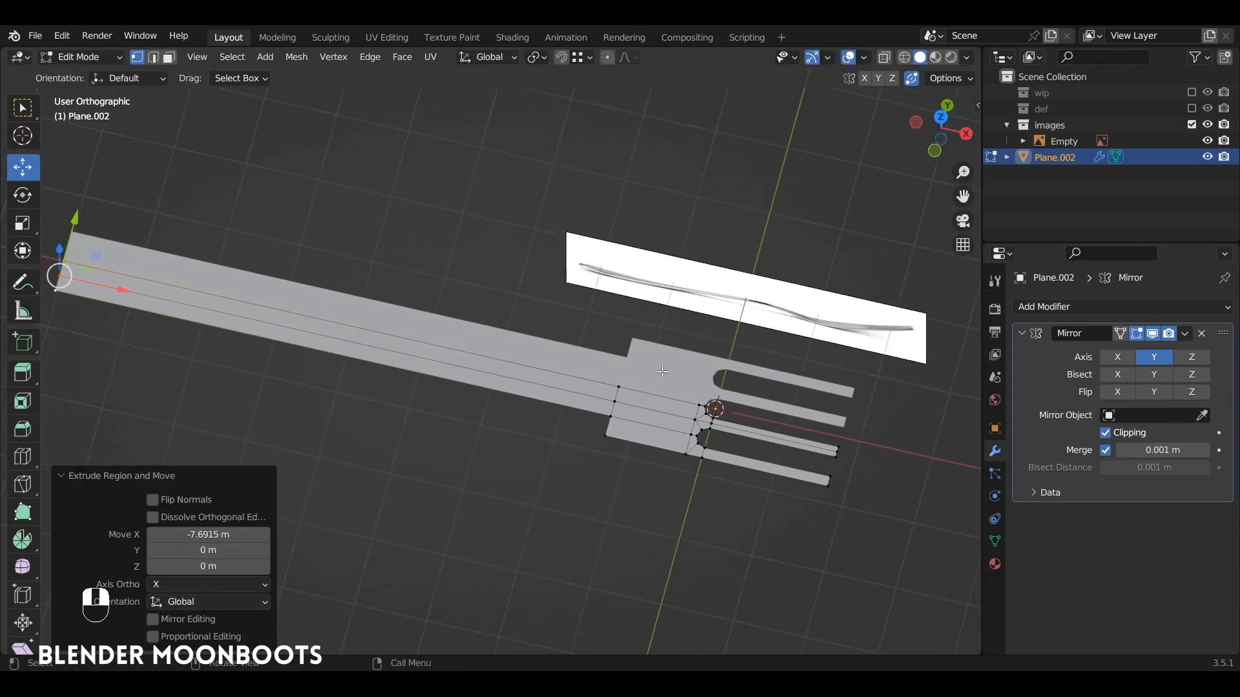
pyautogui.press('KP_7')
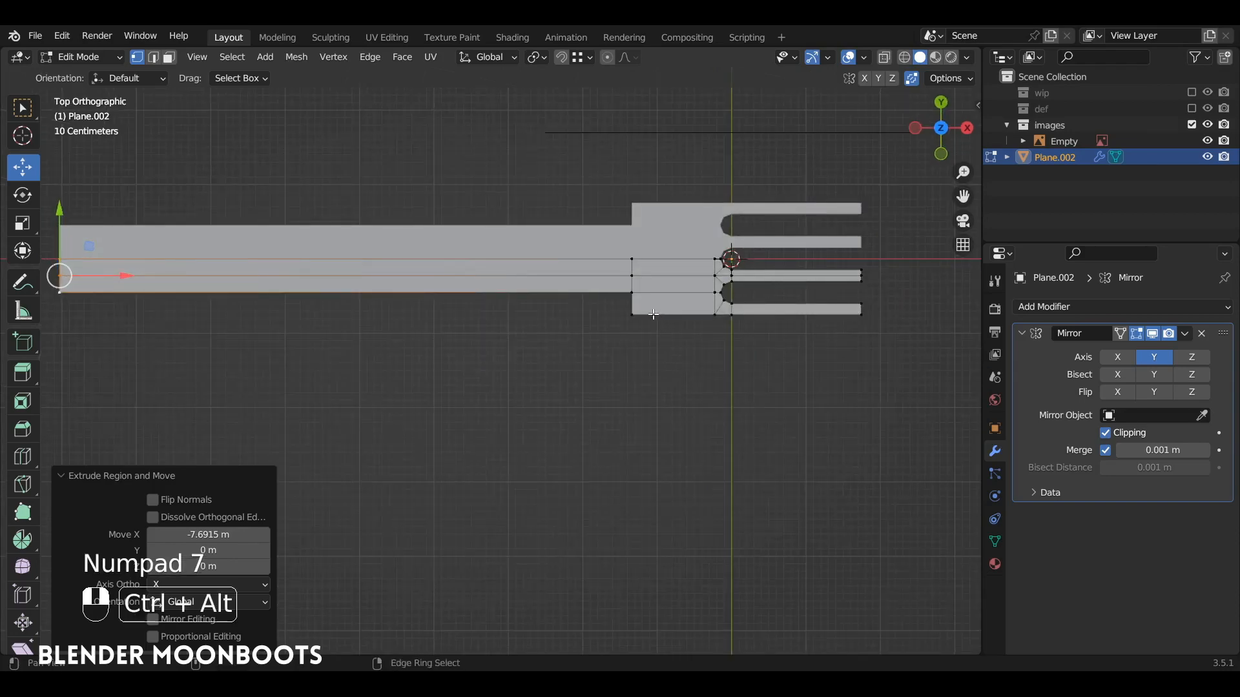
pyautogui.moveTo(672, 346)
pyautogui.keyDown('ctrl'); pyautogui.keyDown('alt'); pyautogui.mouseDown()
pyautogui.moveTo(563, 333)
pyautogui.moveTo(654, 349)
pyautogui.mouseUp(); pyautogui.keyUp('alt'); pyautogui.keyUp('ctrl')
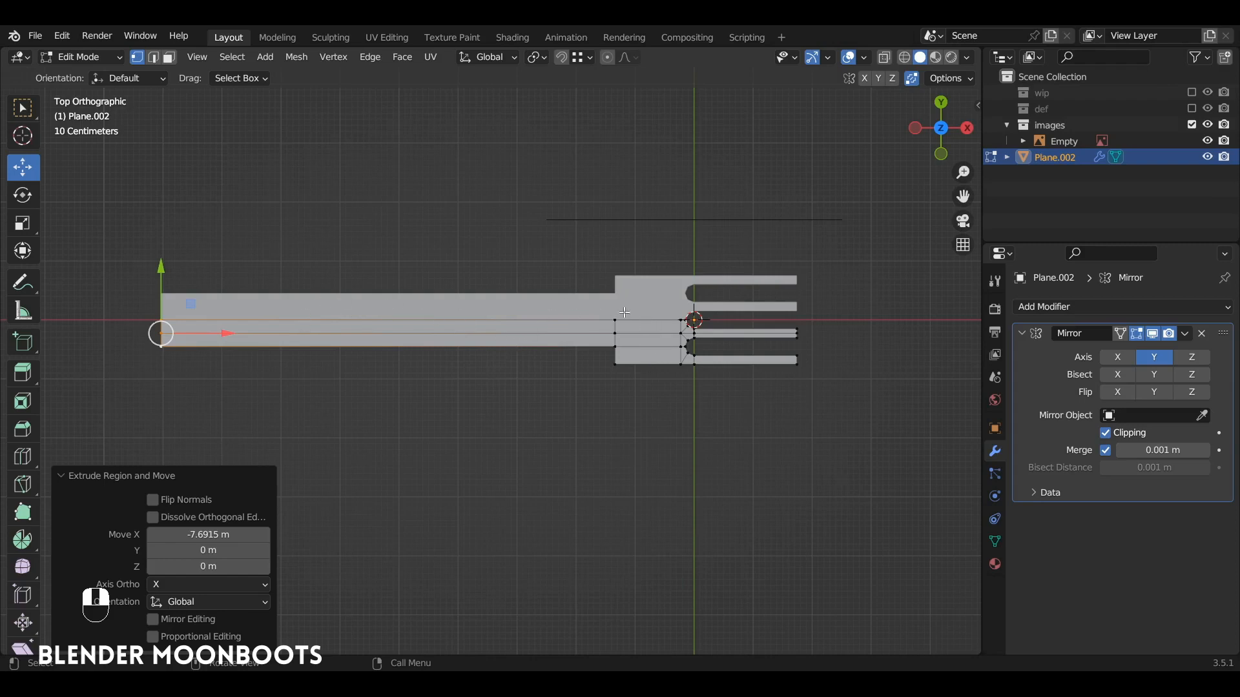
pyautogui.keyDown('ctrl'); pyautogui.keyDown('alt'); pyautogui.moveTo(657, 321); pyautogui.dragTo(611, 329); pyautogui.keyUp('alt'); pyautogui.keyUp('ctrl')
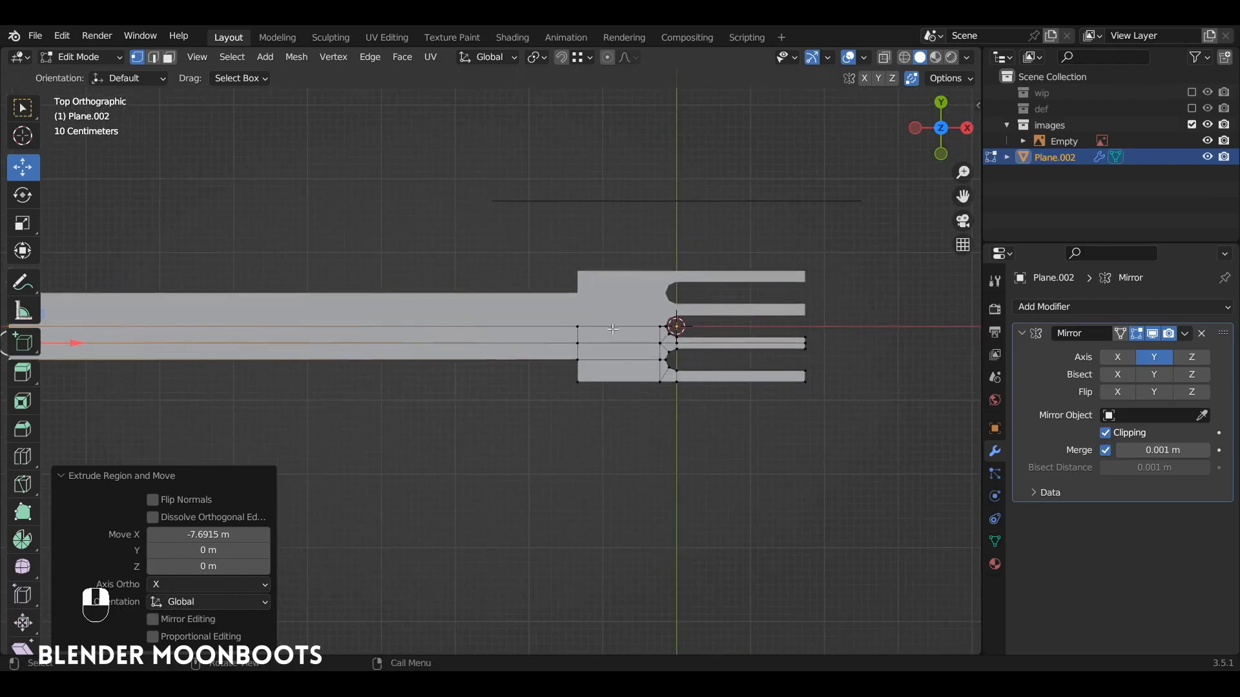
pyautogui.hotkey('ctrl', 'r')
pyautogui.scroll(1, 613, 329)
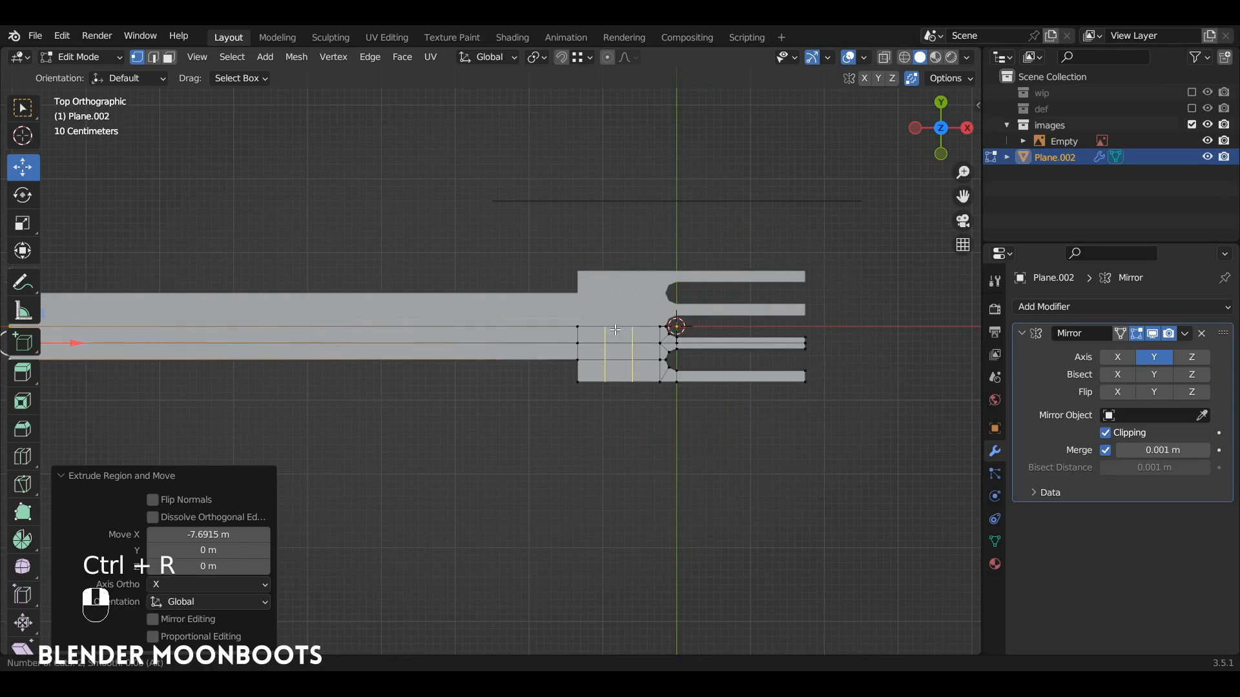
pyautogui.click(617, 329)
pyautogui.rightClick(602, 340)
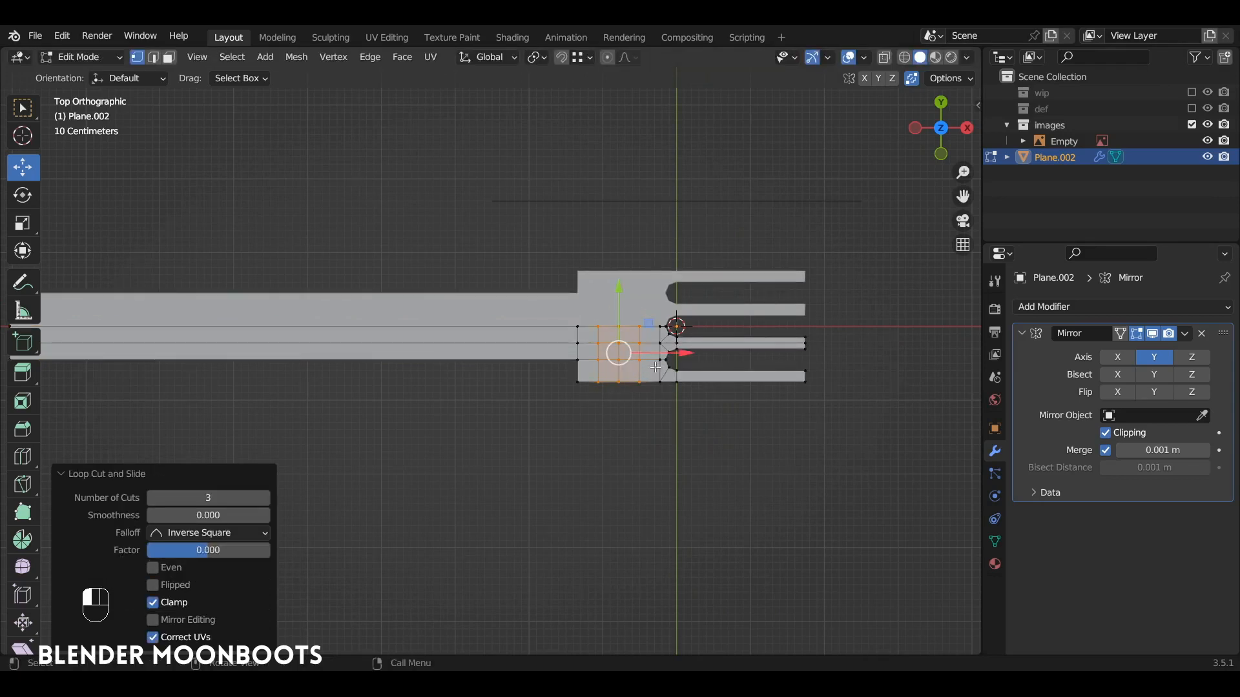
# Add eight evenly spaced loop cuts along the length of the handle
pyautogui.keyDown('alt'); pyautogui.keyDown('shift'); pyautogui.moveTo(505, 328); pyautogui.dragTo(581, 321); pyautogui.keyUp('shift'); pyautogui.keyUp('alt')
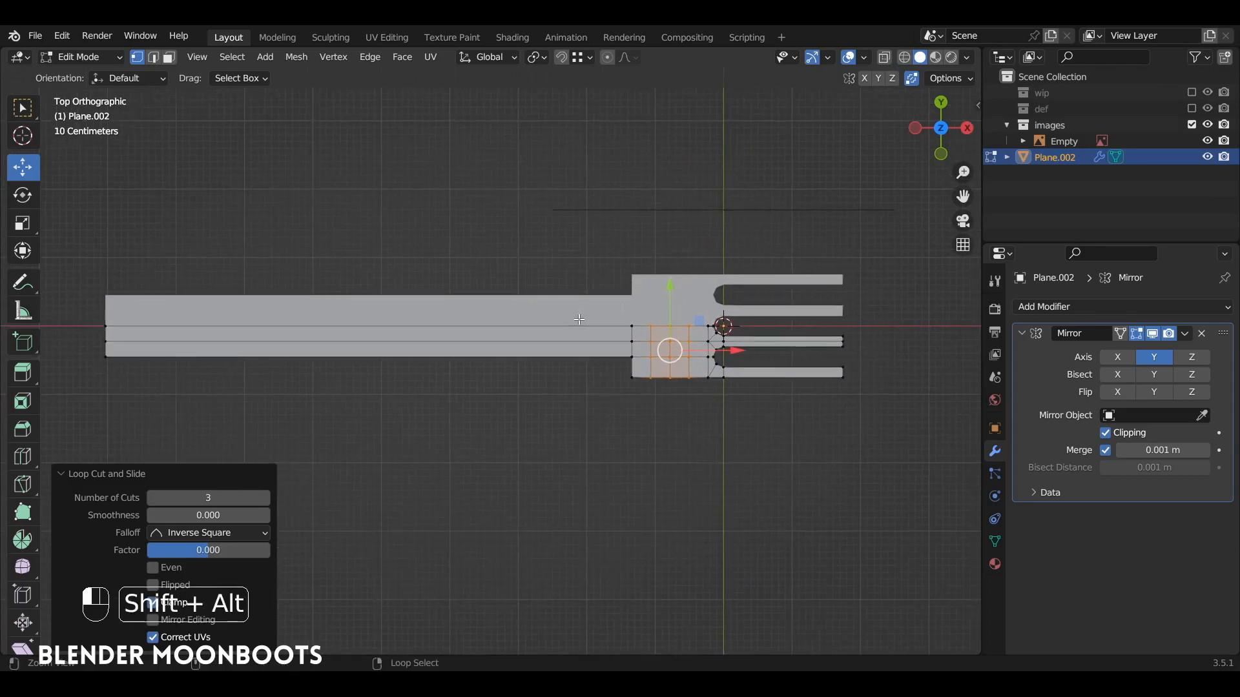
pyautogui.press('ctrl')
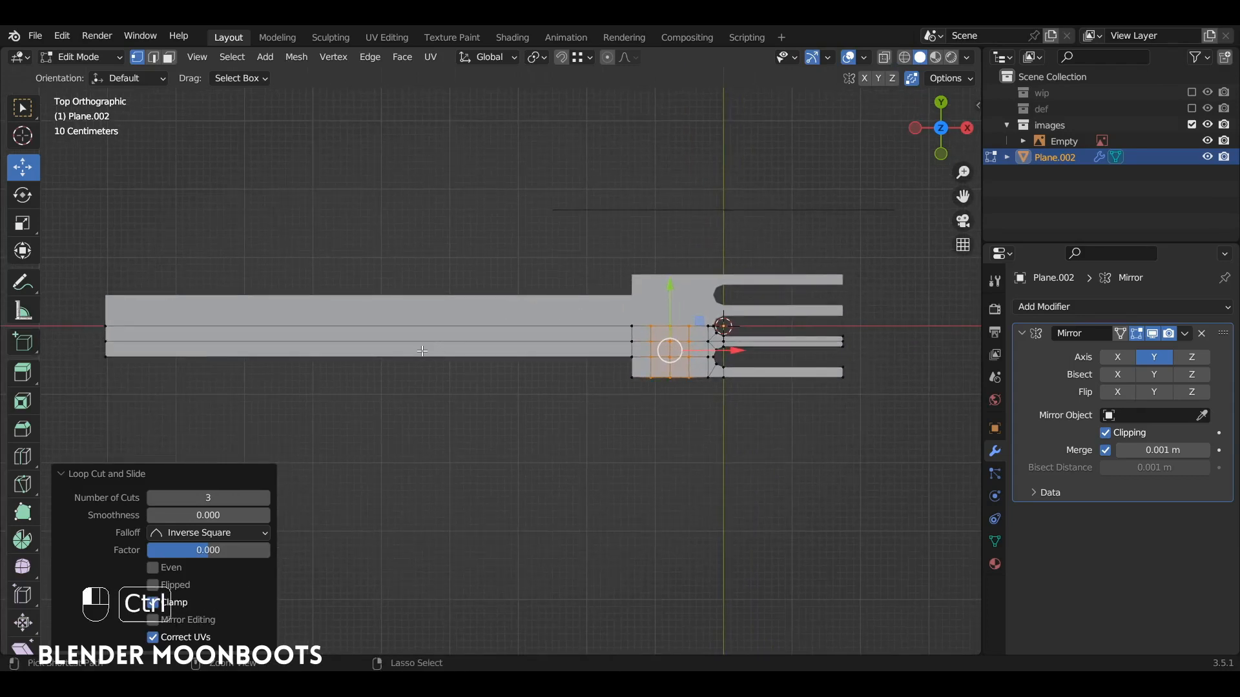
pyautogui.hotkey('ctrl', 'r')
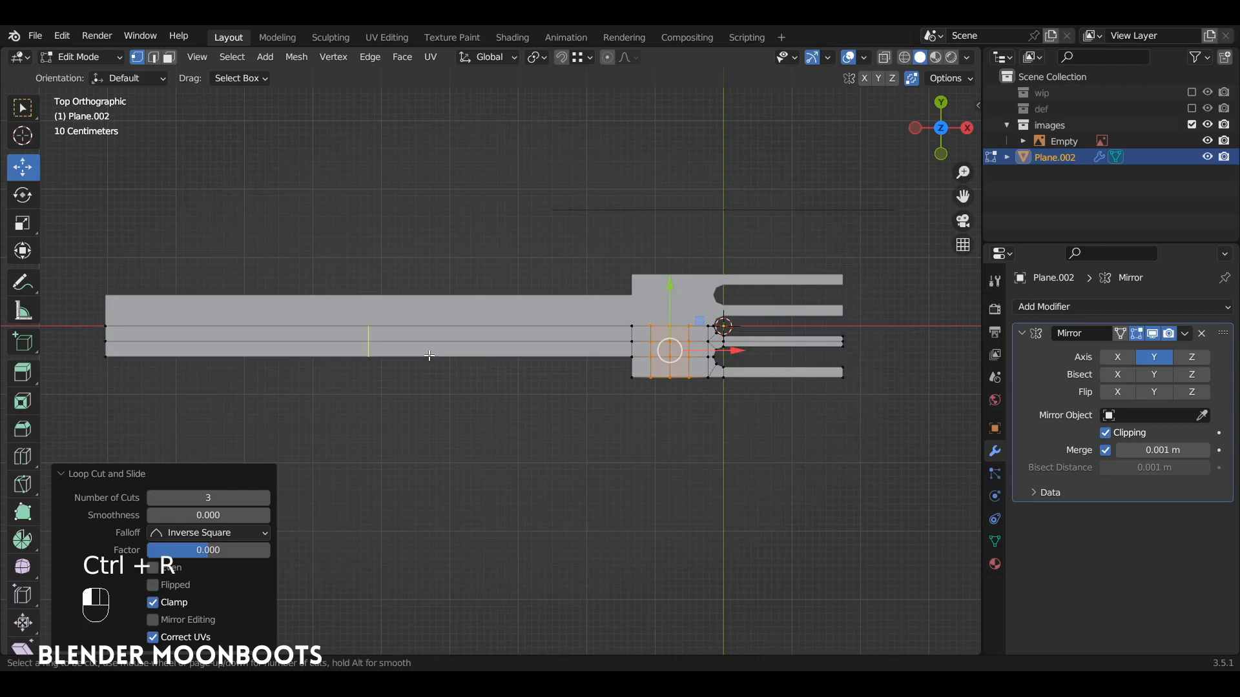
pyautogui.scroll(3, 432, 359)
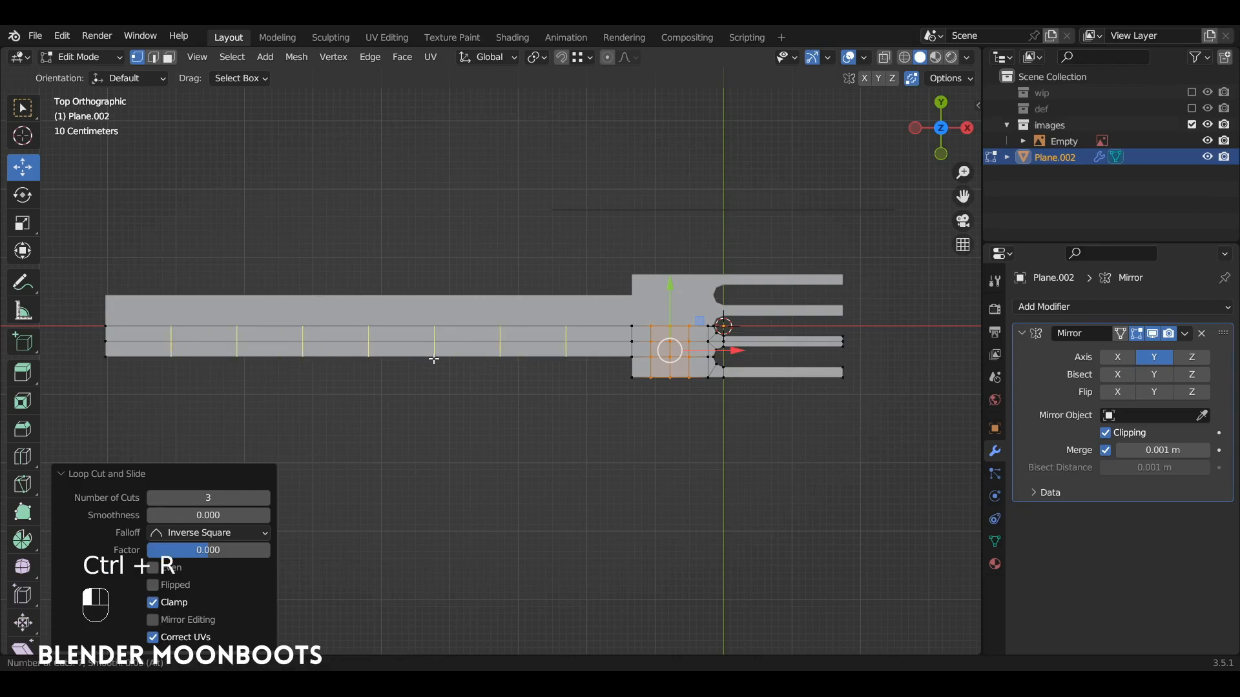
pyautogui.scroll(1, 434, 360)
pyautogui.click(431, 358)
pyautogui.rightClick(430, 359)
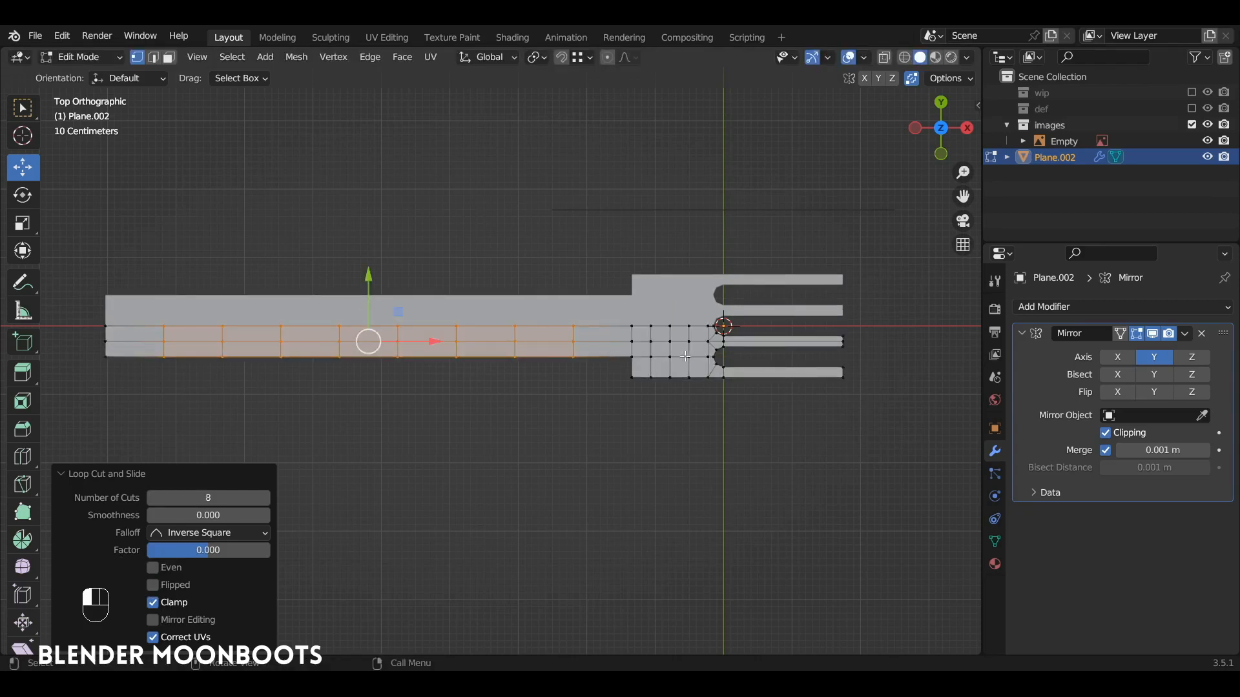
# Add four evenly spaced loop cuts along the outer tine and four along the inner tine
pyautogui.hotkey('ctrl', 'r')
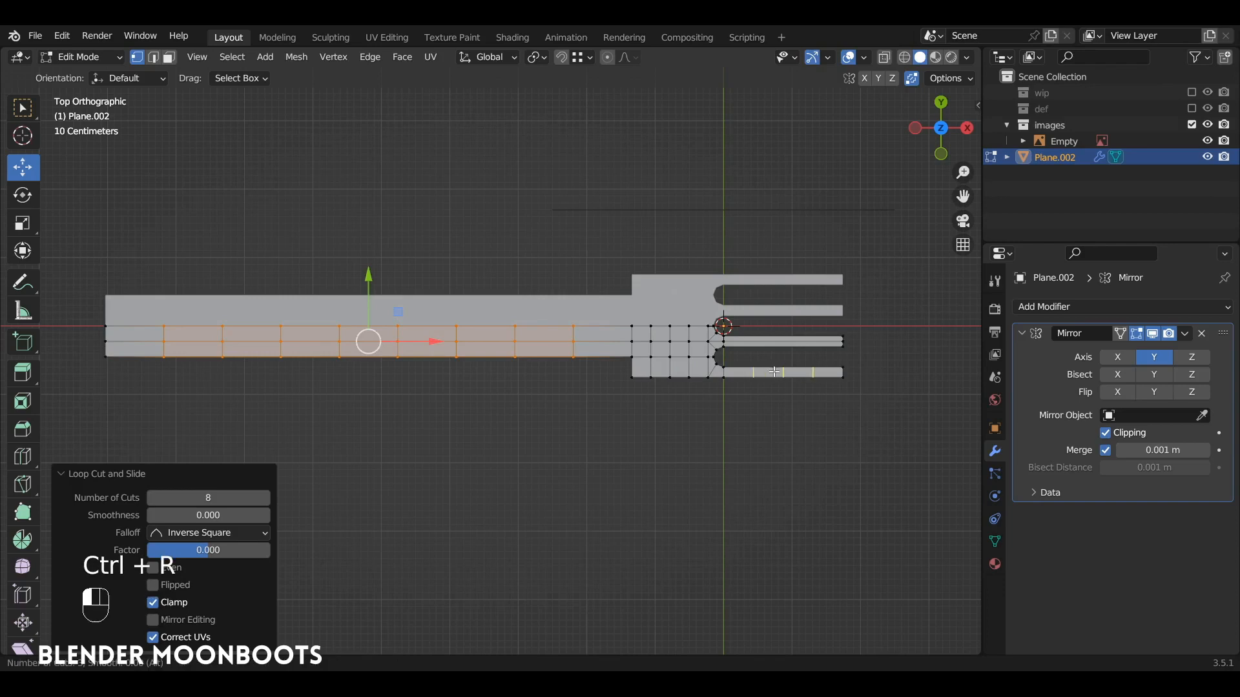
pyautogui.click(774, 369)
pyautogui.rightClick(775, 370)
pyautogui.hotkey('ctrl', 'r')
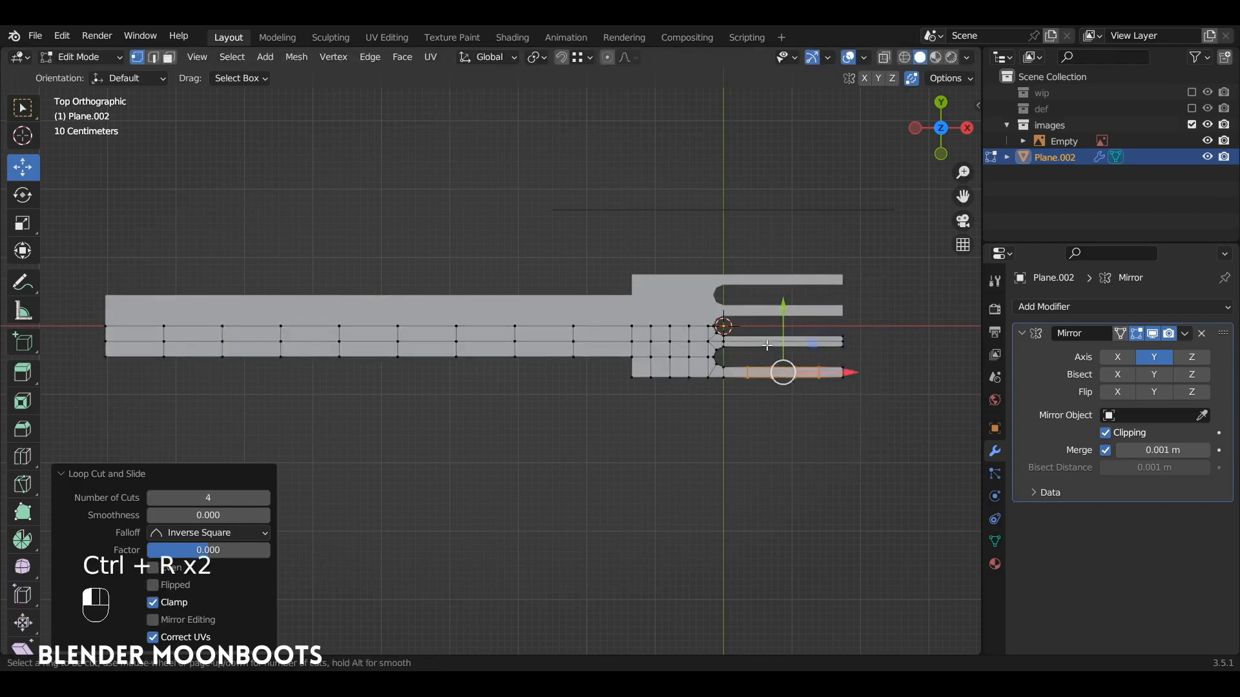
pyautogui.click(775, 347)
pyautogui.rightClick(774, 347)
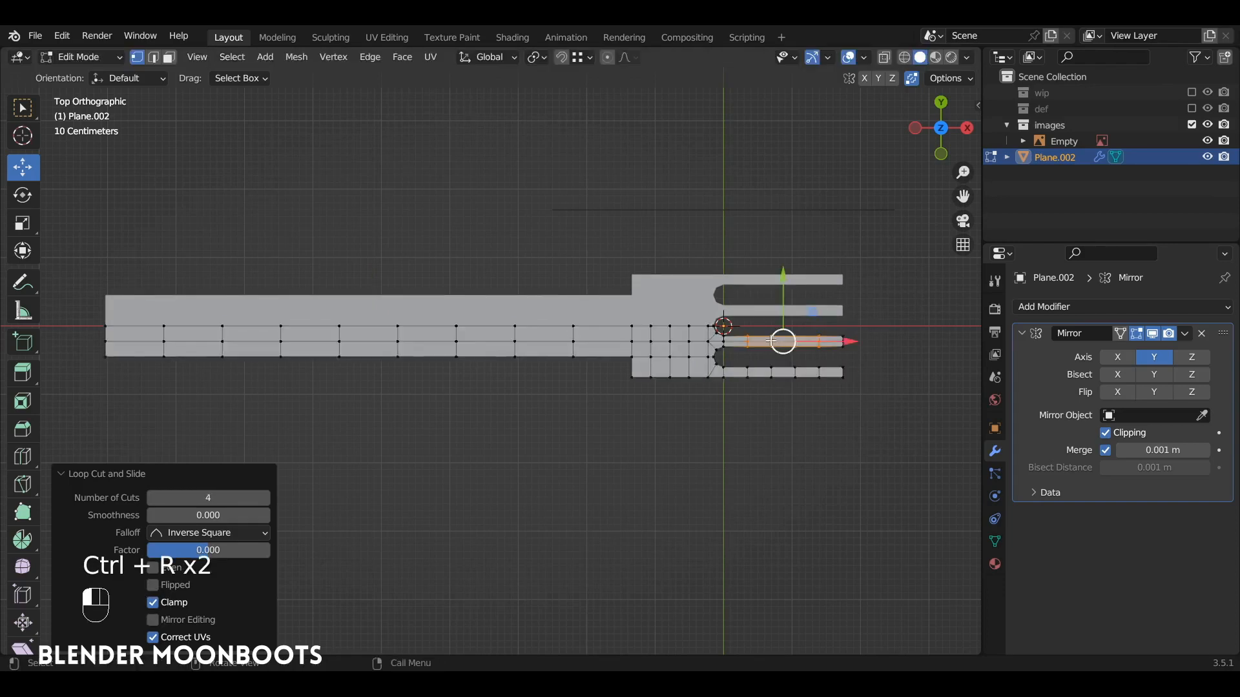
# Select the whole fork mesh and check it against the reference image from an angled view
pyautogui.press('a')
pyautogui.press('Tab')
pyautogui.keyDown('alt'); pyautogui.moveTo(761, 353); pyautogui.dragTo(650, 366); pyautogui.keyUp('alt')
pyautogui.press('Tab')
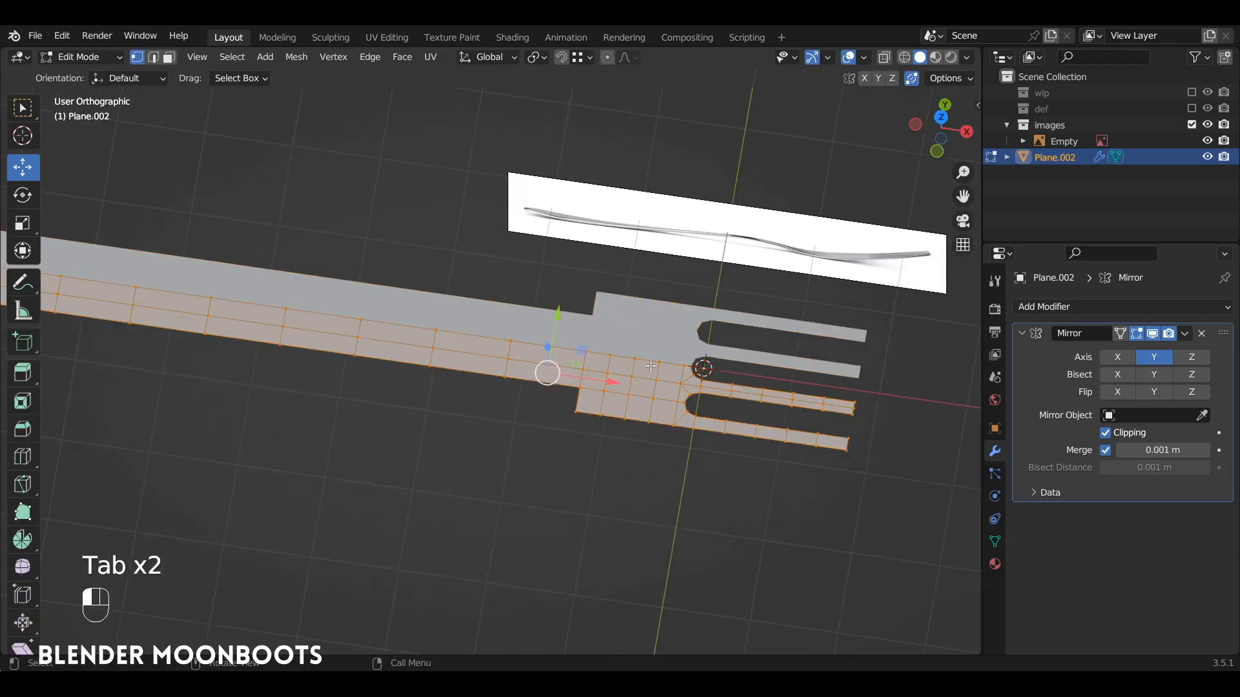
pyautogui.keyDown('alt'); pyautogui.moveTo(614, 405); pyautogui.dragTo(704, 386); pyautogui.keyUp('alt')
pyautogui.press('KP_7')
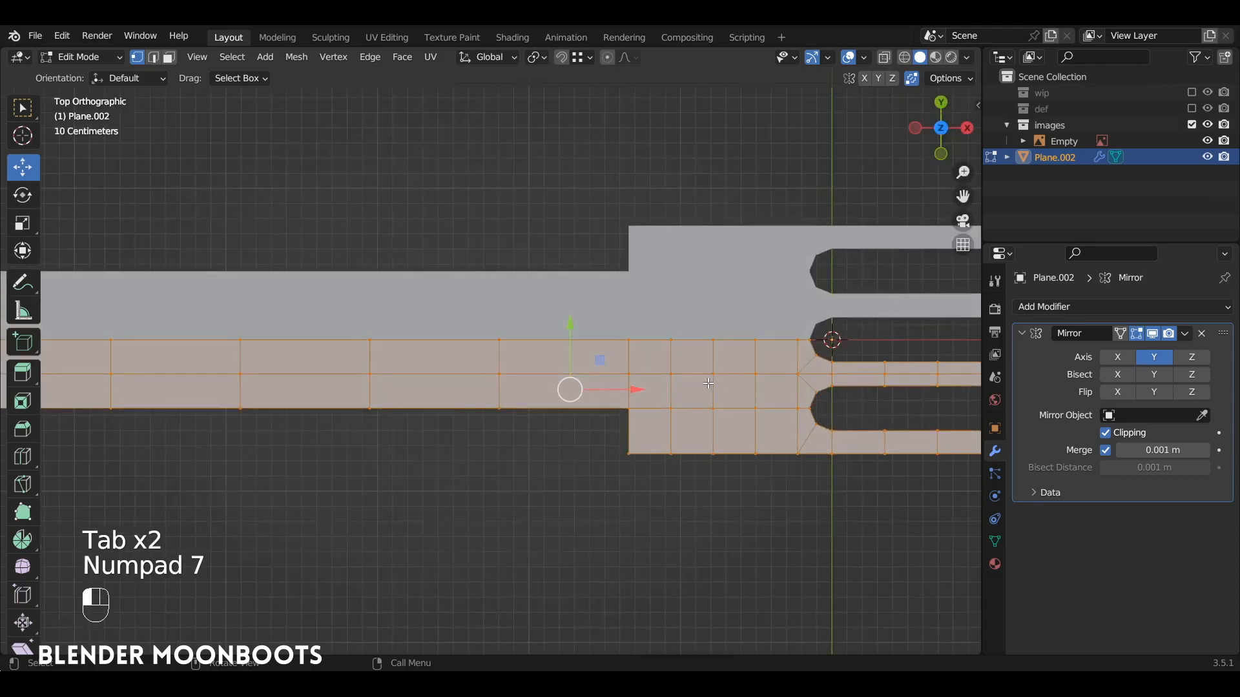
# Move the fork head's rear corner vertex inward to chamfer it, and shift the neck vertices about 0.22 m toward the handle along X
pyautogui.click(632, 447)
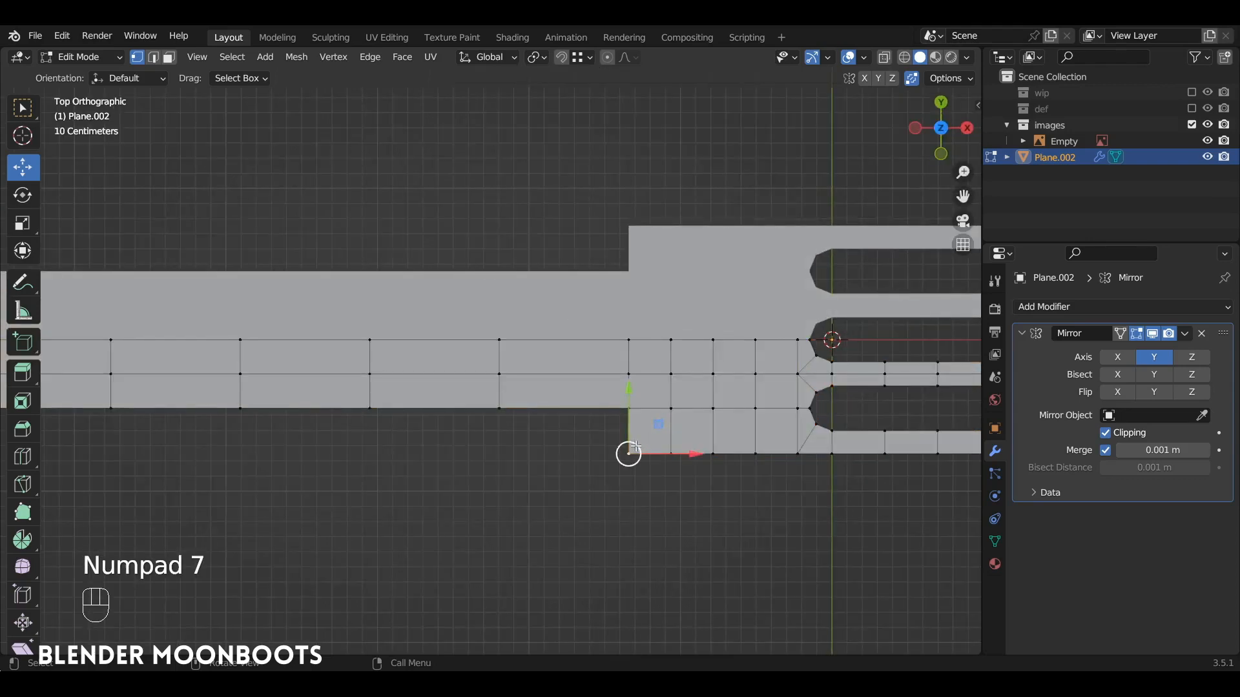
pyautogui.moveTo(635, 447)
pyautogui.mouseDown()
pyautogui.moveTo(651, 422)
pyautogui.moveTo(648, 432)
pyautogui.mouseUp()
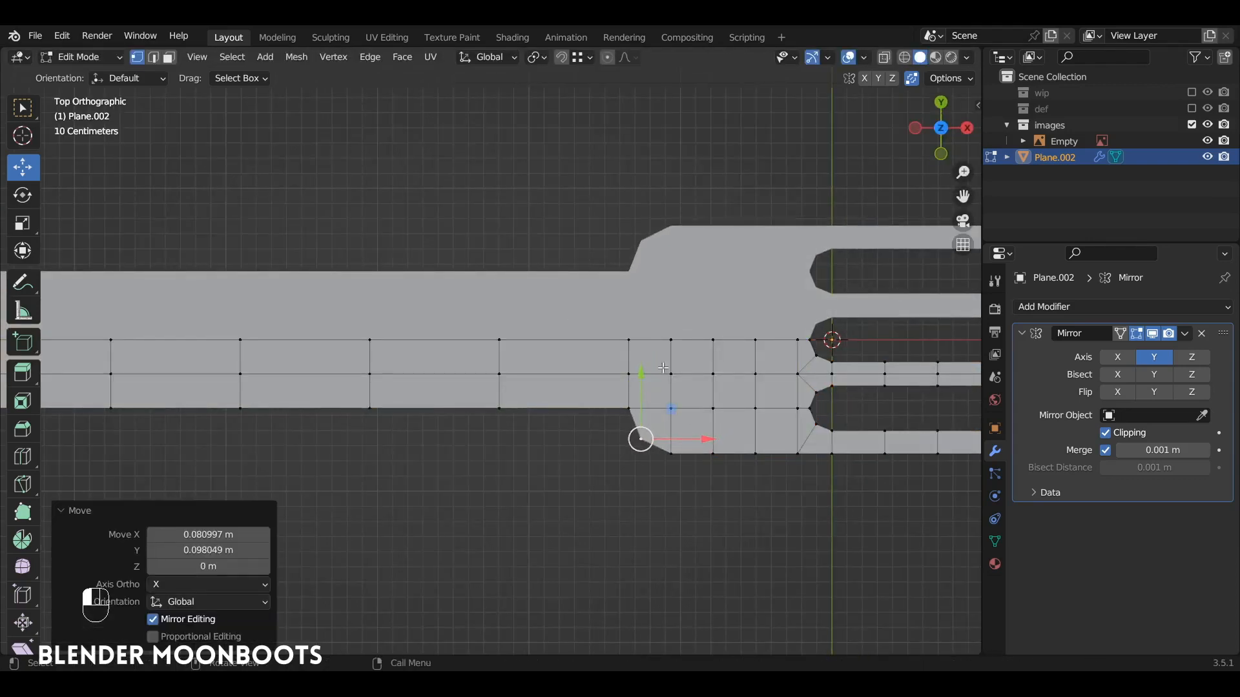
pyautogui.click(629, 409)
pyautogui.keyDown('ctrl'); pyautogui.click(629, 374); pyautogui.keyUp('ctrl')
pyautogui.press('g')
pyautogui.press('x')
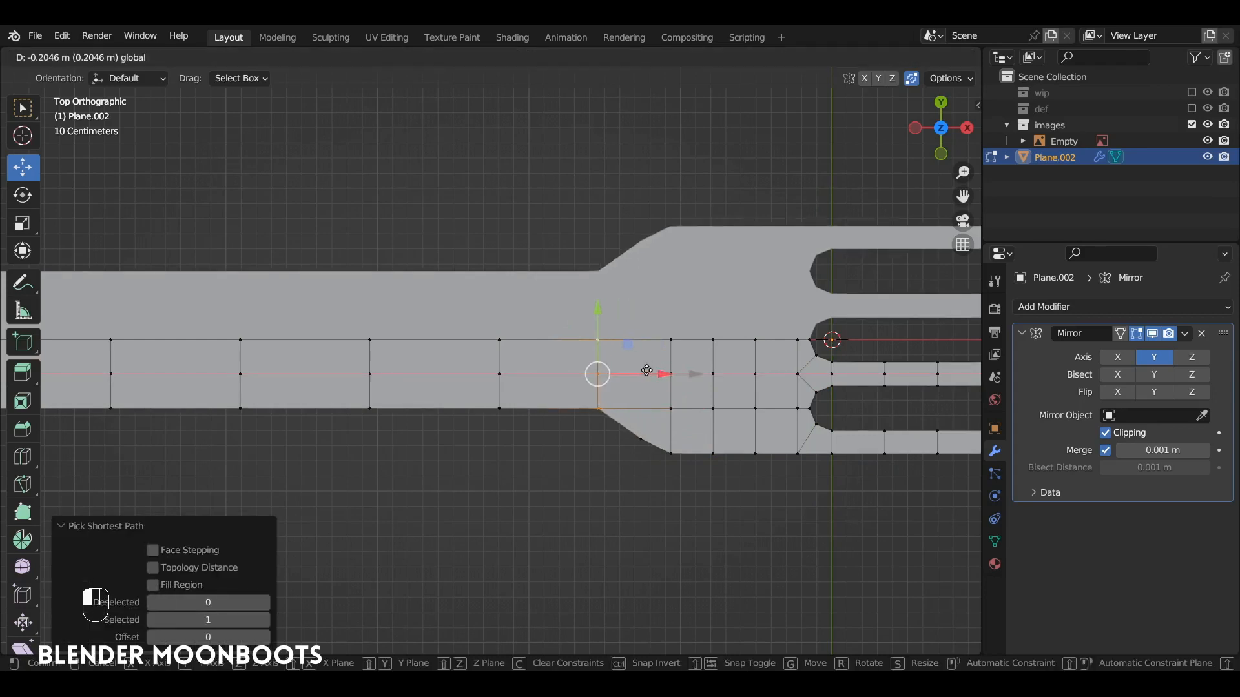
pyautogui.moveTo(643, 370); pyautogui.dragTo(849, 404)
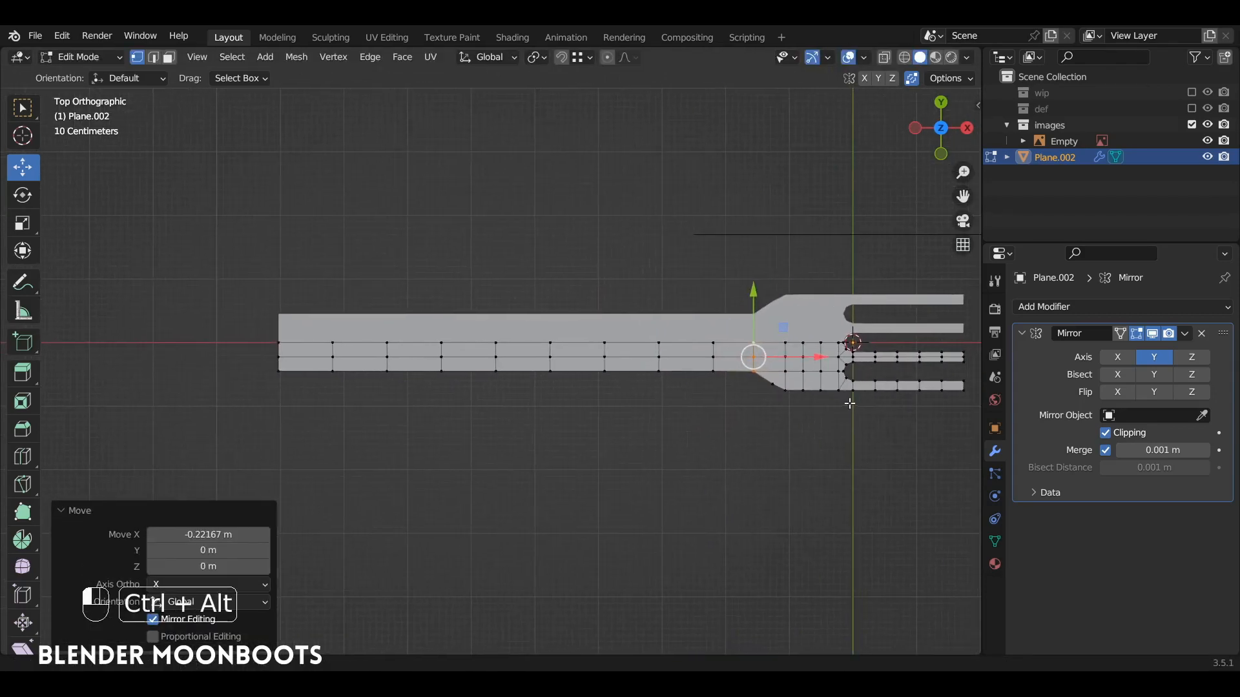
# Widen the handle's end by moving its outer edge about 0.17 m outward, then round the end corner by about 0.19 m in X and 0.10 m in Y
pyautogui.click(284, 369)
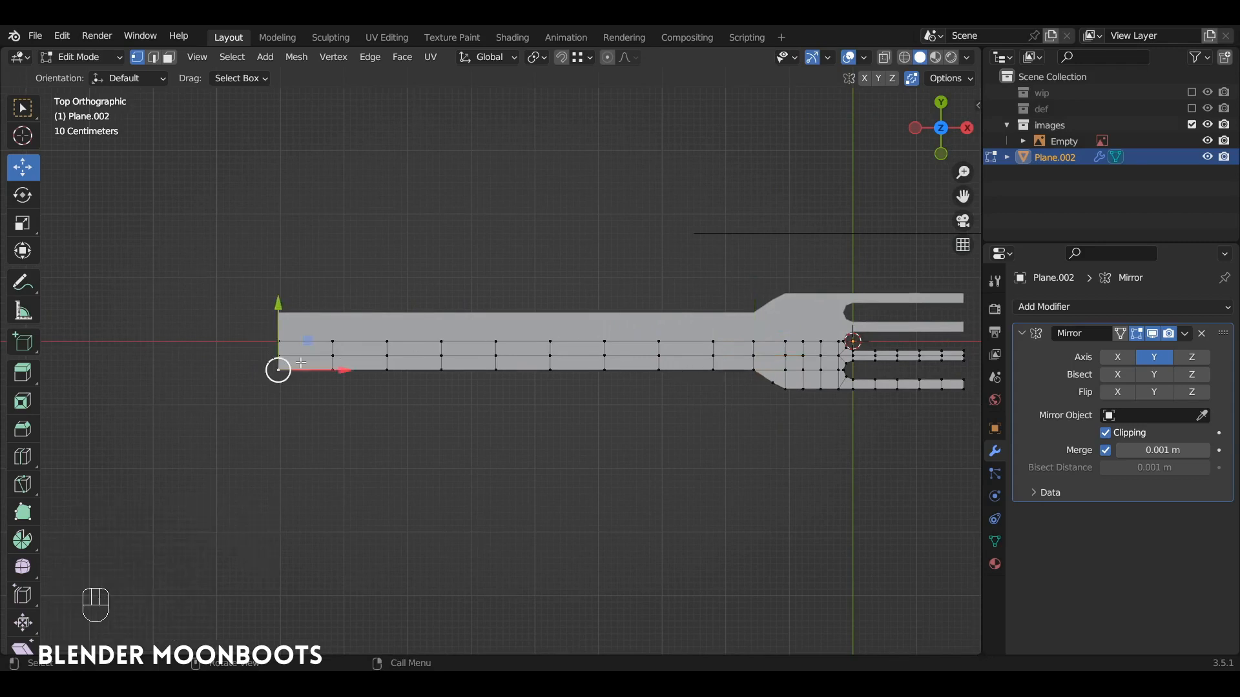
pyautogui.keyDown('ctrl'); pyautogui.click(387, 369); pyautogui.keyUp('ctrl')
pyautogui.moveTo(334, 303); pyautogui.dragTo(334, 323)
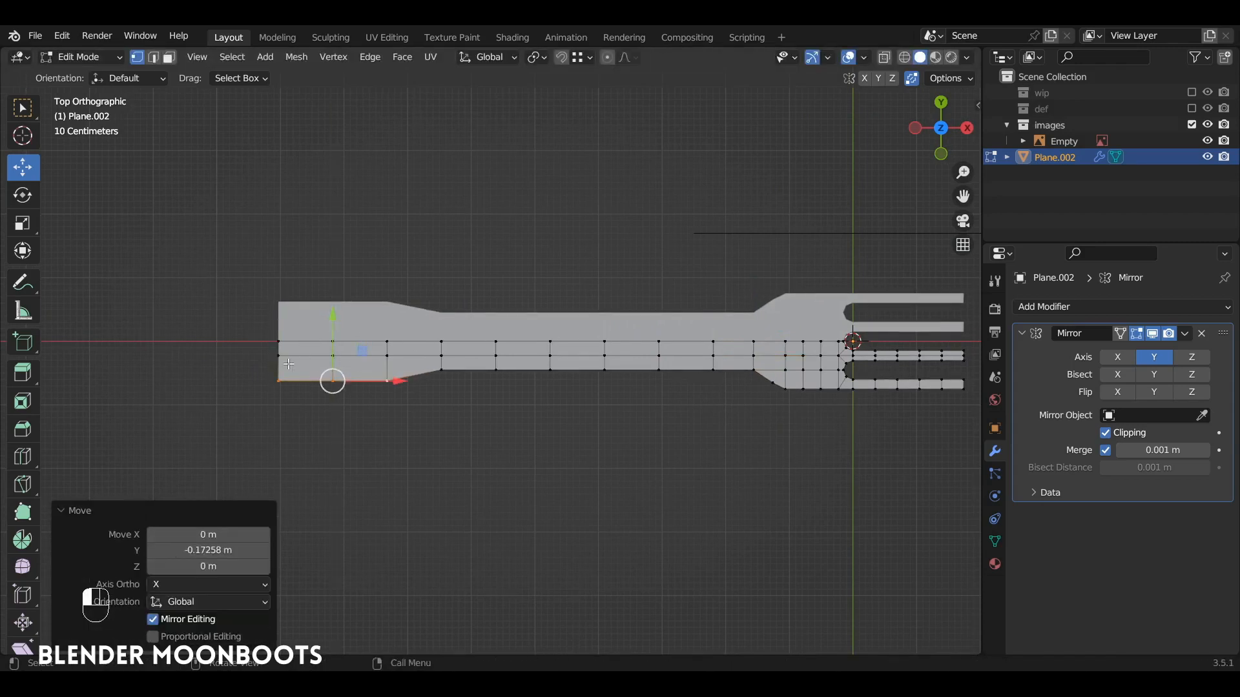
pyautogui.click(278, 380)
pyautogui.moveTo(357, 377); pyautogui.dragTo(369, 377)
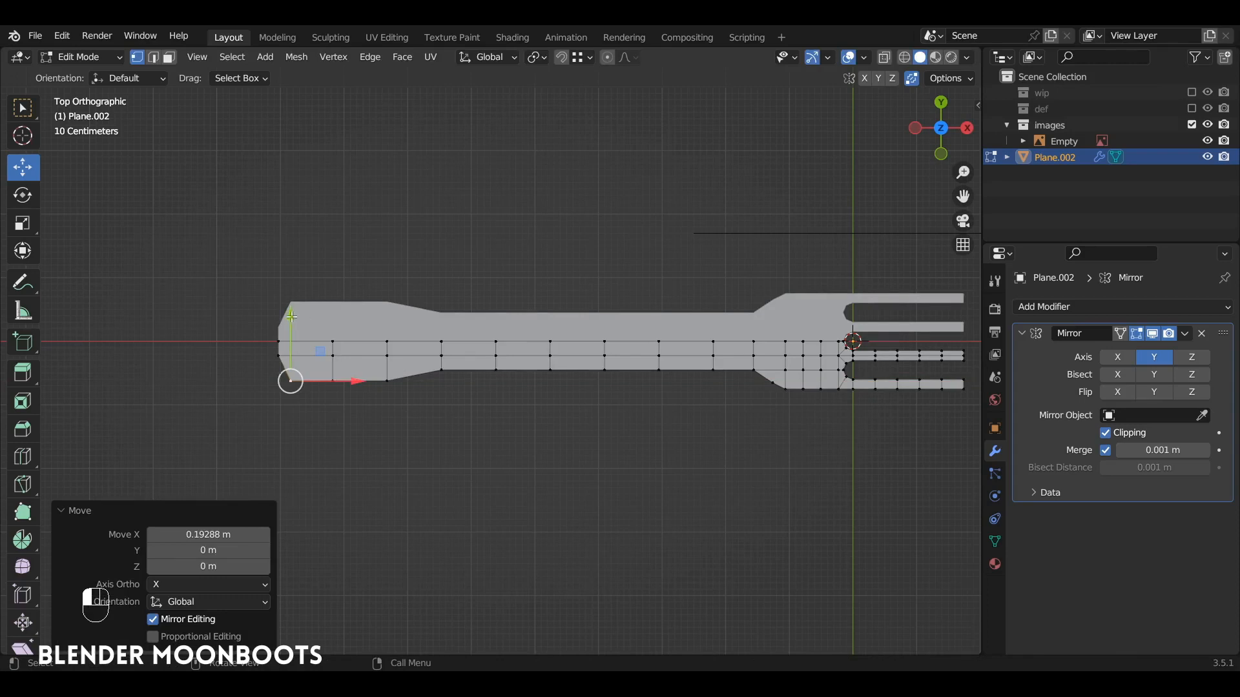
pyautogui.moveTo(291, 317); pyautogui.dragTo(298, 302)
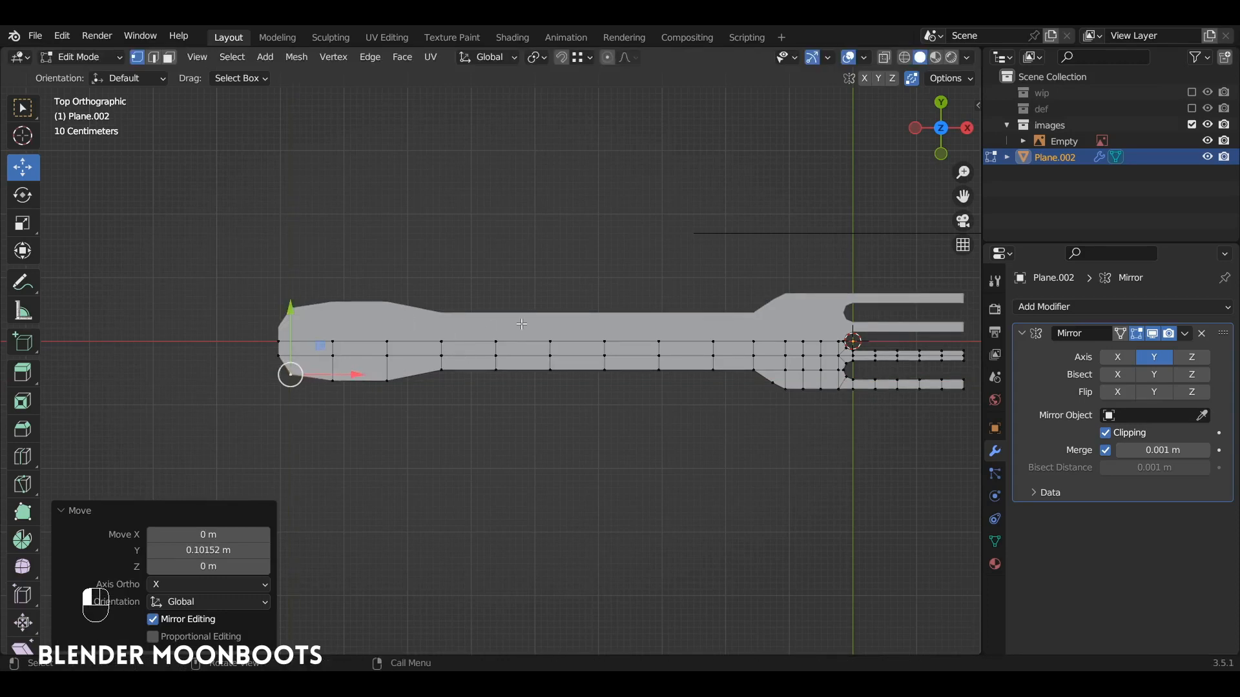
pyautogui.click(551, 368)
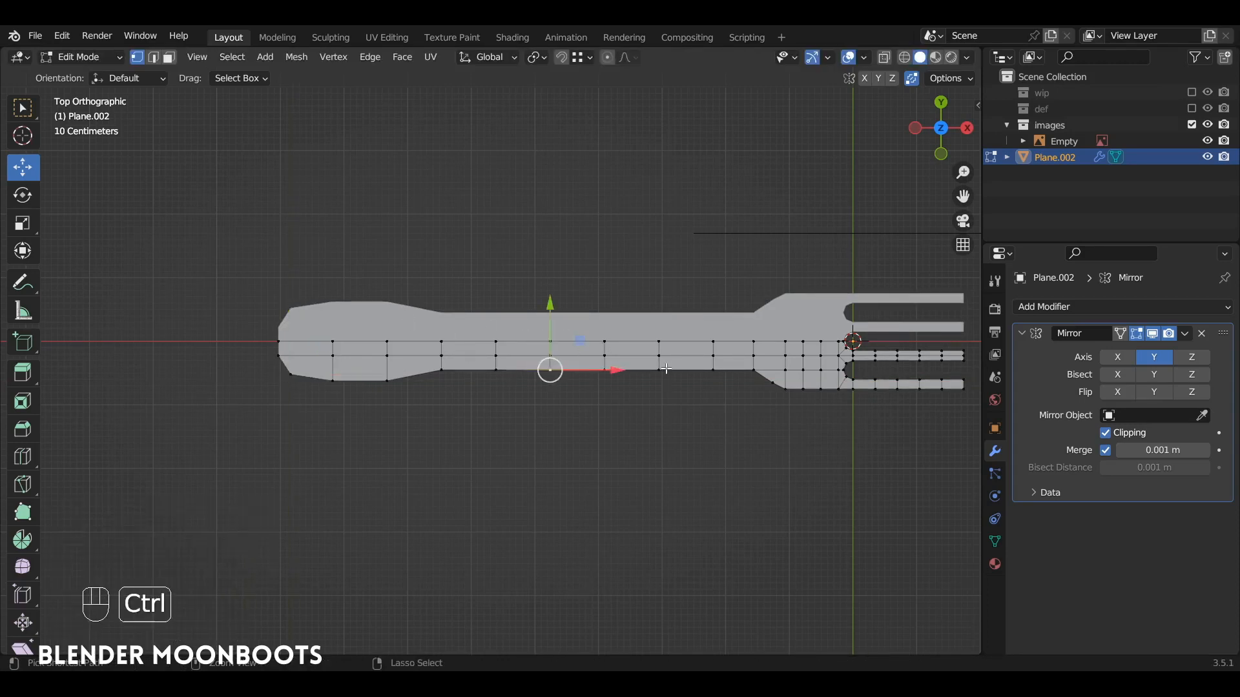
pyautogui.keyDown('ctrl'); pyautogui.click(658, 366); pyautogui.keyUp('ctrl')
pyautogui.moveTo(604, 304); pyautogui.dragTo(603, 292)
pyautogui.hotkey('ctrl', 'z')
pyautogui.hotkey('ctrl', 'z')
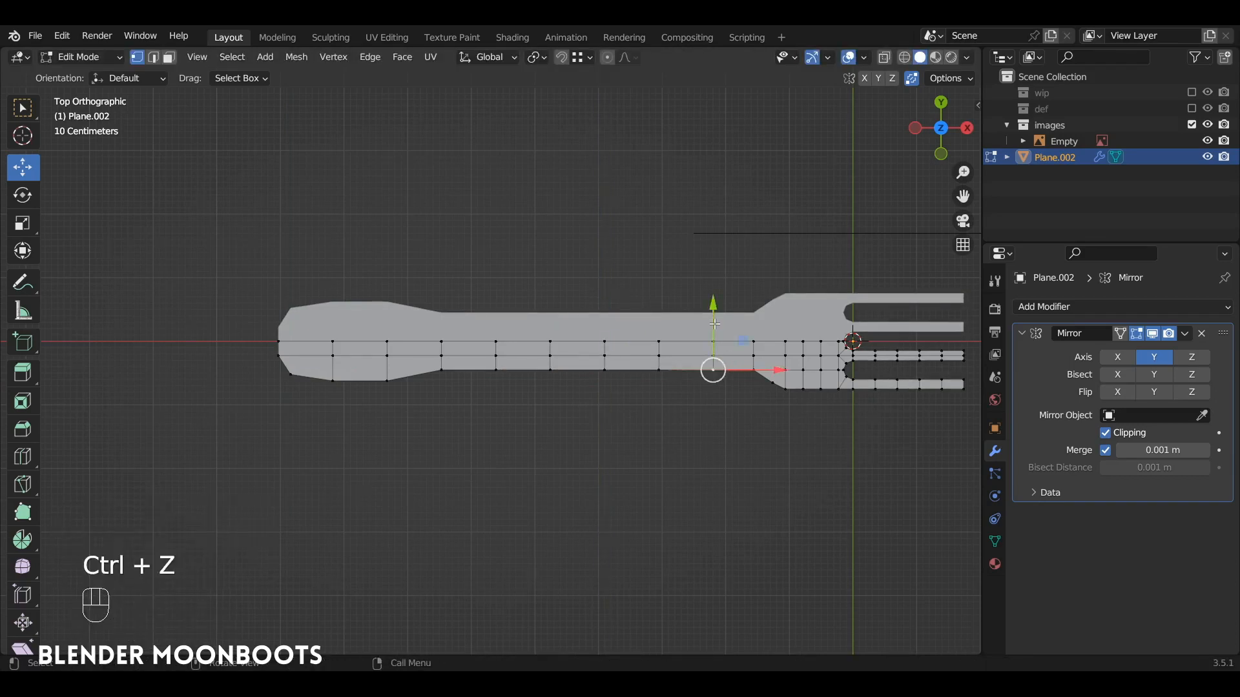
# Narrow the handle near the neck by moving its outer edge vertices inward along Y, about 0.06 m at the last one
pyautogui.keyDown('shift'); pyautogui.click(753, 360); pyautogui.keyUp('shift')
pyautogui.moveTo(733, 317); pyautogui.dragTo(603, 294)
pyautogui.click(658, 368)
pyautogui.click(601, 369)
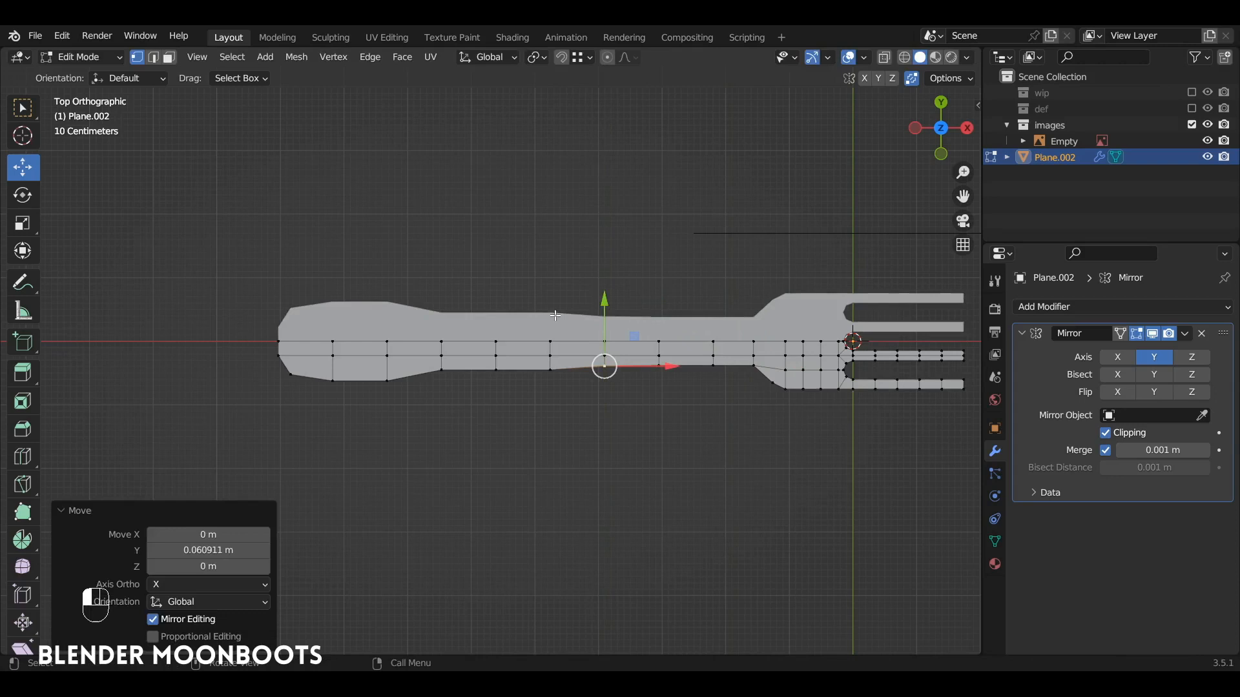
# Smooth the handle's taper by moving the vertex beside the wide end about 0.06 m outward and the mid-handle vertex about 0.05 m inward
pyautogui.click(444, 367)
pyautogui.moveTo(441, 315); pyautogui.dragTo(459, 325)
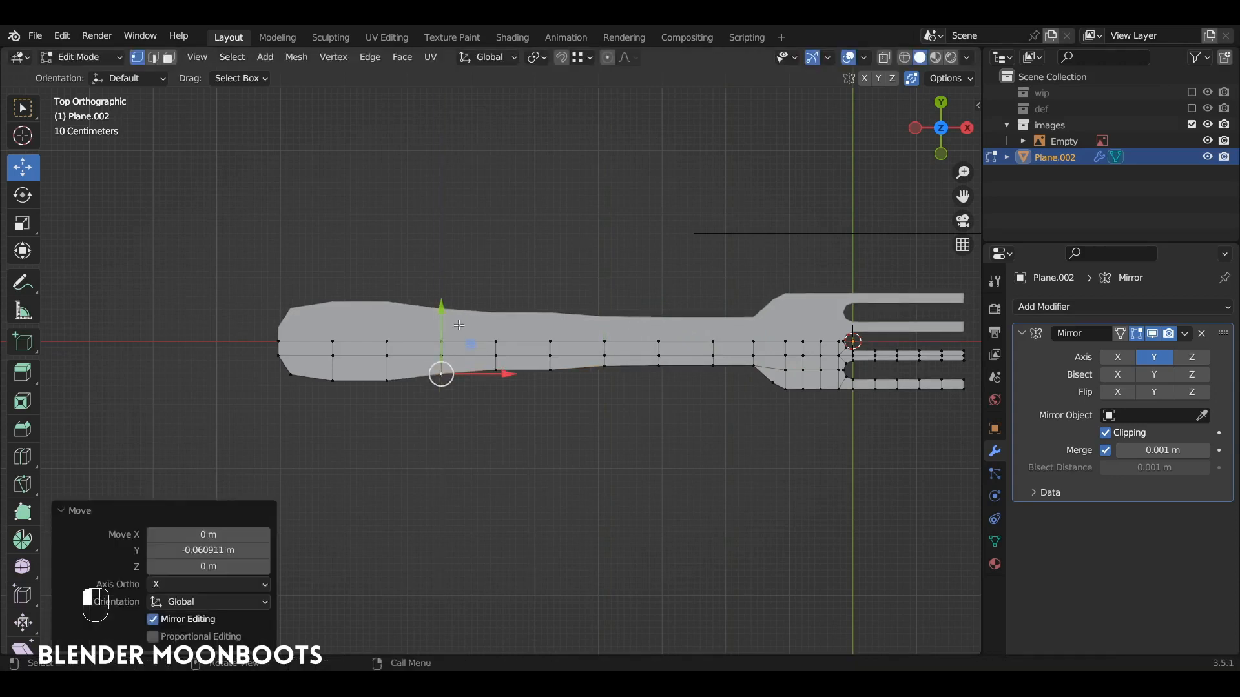
pyautogui.click(554, 370)
pyautogui.moveTo(549, 304); pyautogui.dragTo(548, 298)
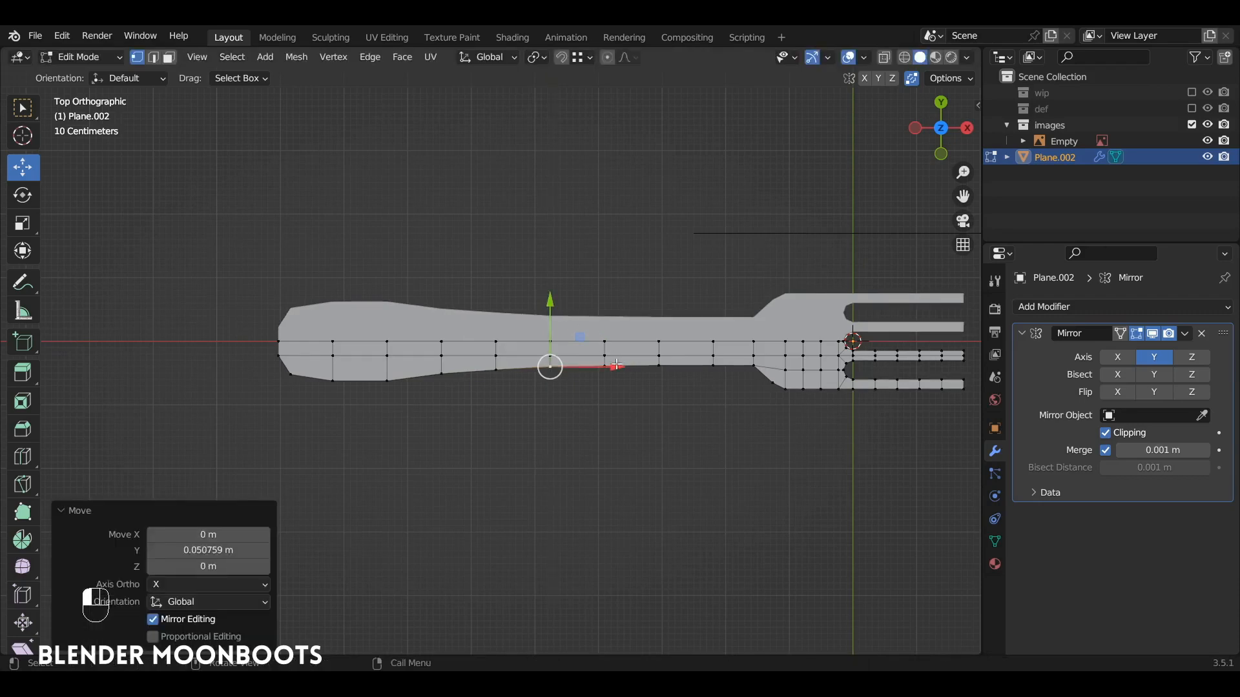
# In Object Mode, scale the fork down to about the reference fork's length and move it about 1.44 m along negative Y
pyautogui.press('Tab')
pyautogui.moveTo(629, 358)
pyautogui.keyDown('ctrl'); pyautogui.keyDown('alt'); pyautogui.mouseDown()
pyautogui.moveTo(637, 440)
pyautogui.moveTo(622, 342)
pyautogui.mouseUp(); pyautogui.keyUp('alt'); pyautogui.keyUp('ctrl')
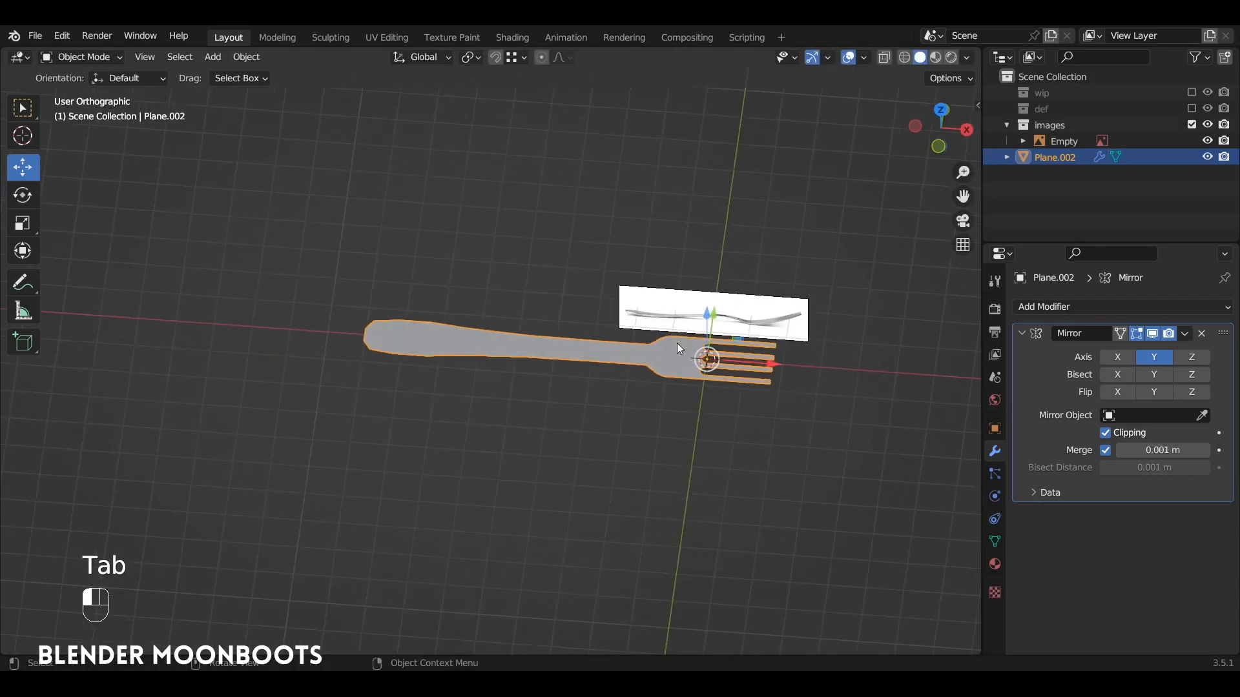
pyautogui.press('s')
pyautogui.click(788, 353)
pyautogui.keyDown('alt'); pyautogui.keyDown('shift'); pyautogui.moveTo(759, 356); pyautogui.dragTo(607, 304); pyautogui.keyUp('shift'); pyautogui.keyUp('alt')
pyautogui.moveTo(560, 398); pyautogui.dragTo(618, 359)
pyautogui.moveTo(665, 401); pyautogui.dragTo(607, 506)
# Add a Bezier curve and straighten it by scaling all its points to 0 along Y in Edit Mode
pyautogui.hotkey('shift', 'a')
pyautogui.moveTo(510, 362)
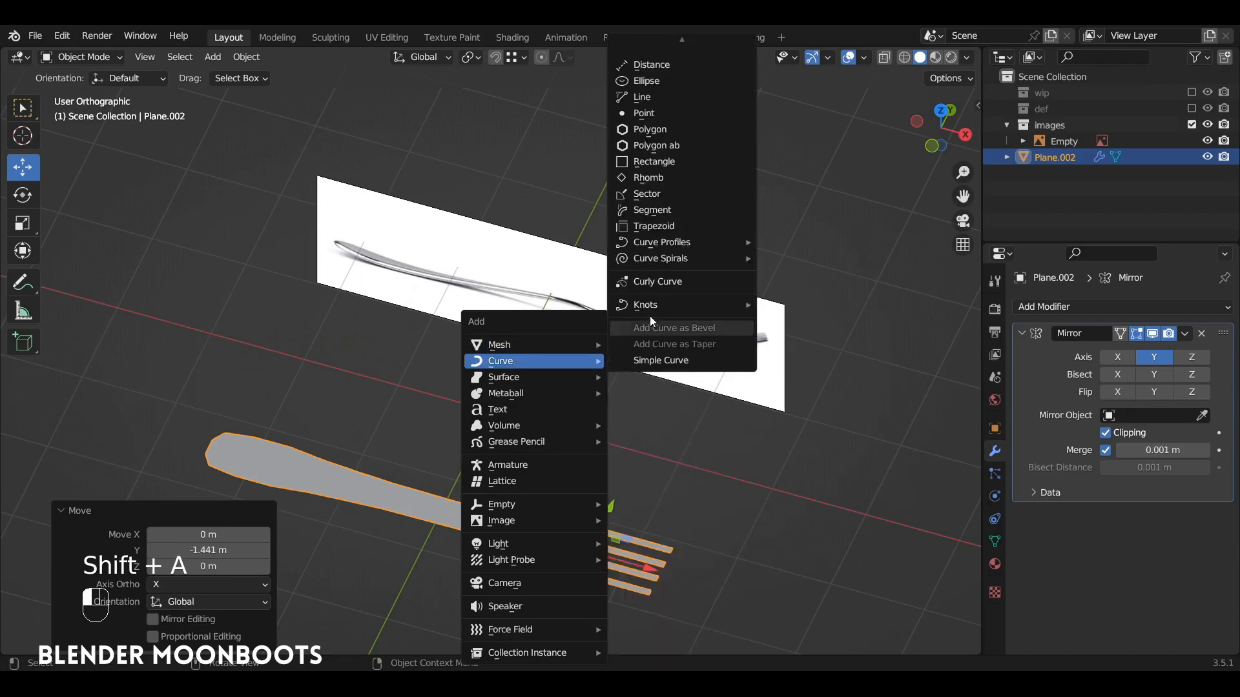
pyautogui.moveTo(656, 33)
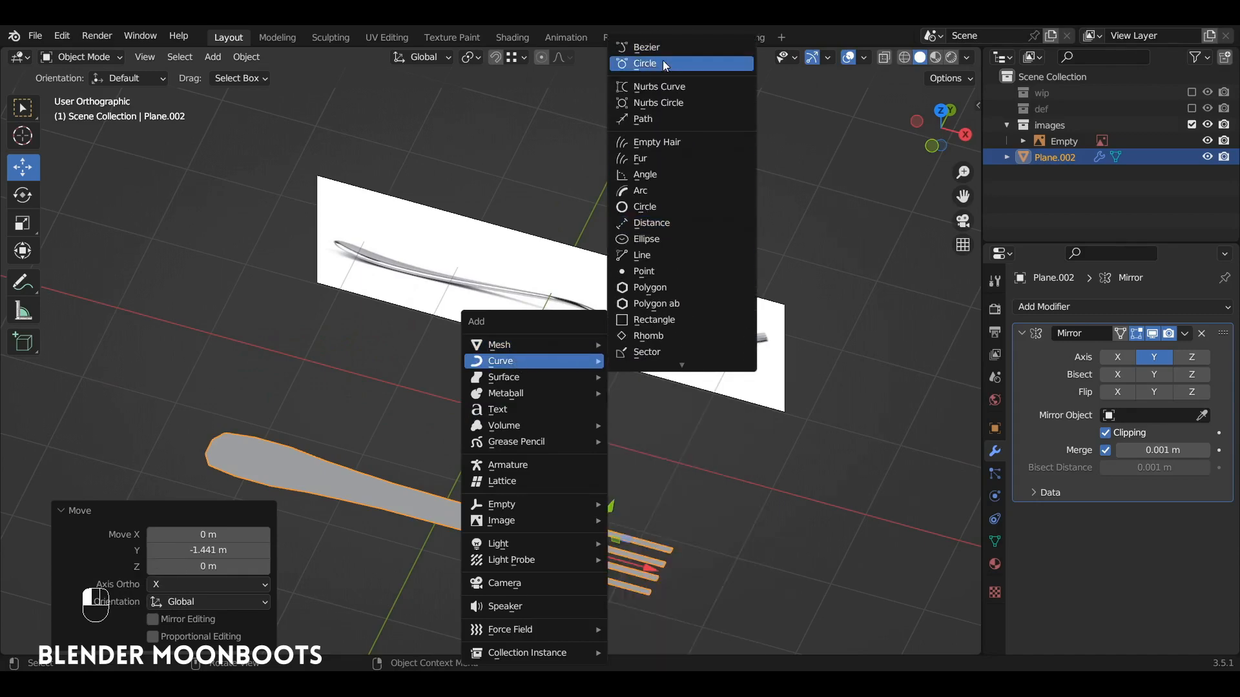
pyautogui.click(668, 45)
pyautogui.press('Tab')
pyautogui.keyDown('alt'); pyautogui.moveTo(567, 390); pyautogui.dragTo(559, 290); pyautogui.keyUp('alt')
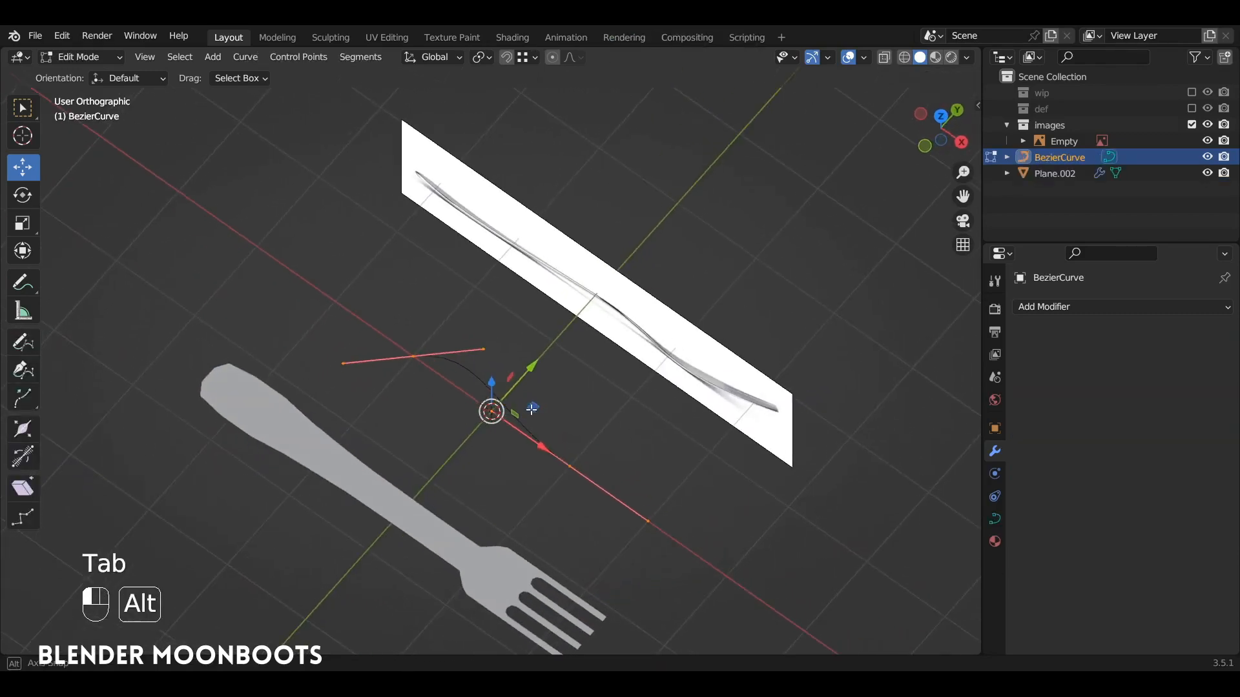
pyautogui.write('sy')
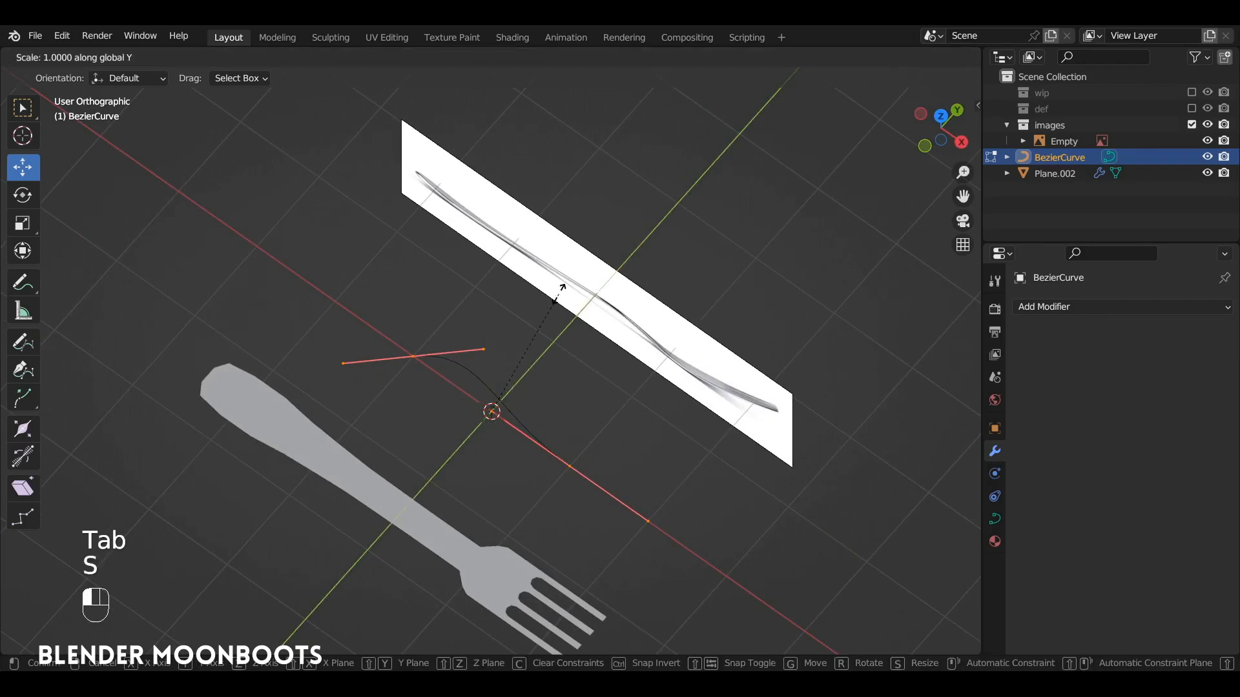
pyautogui.write('0')
pyautogui.click(559, 293)
# Enable opacity for the fork.jpg reference image and lower it so the image is semi-transparent behind the curve
pyautogui.keyDown('alt'); pyautogui.moveTo(406, 349); pyautogui.dragTo(504, 319); pyautogui.keyUp('alt')
pyautogui.press('KP_1')
pyautogui.scroll(1, 492, 355)
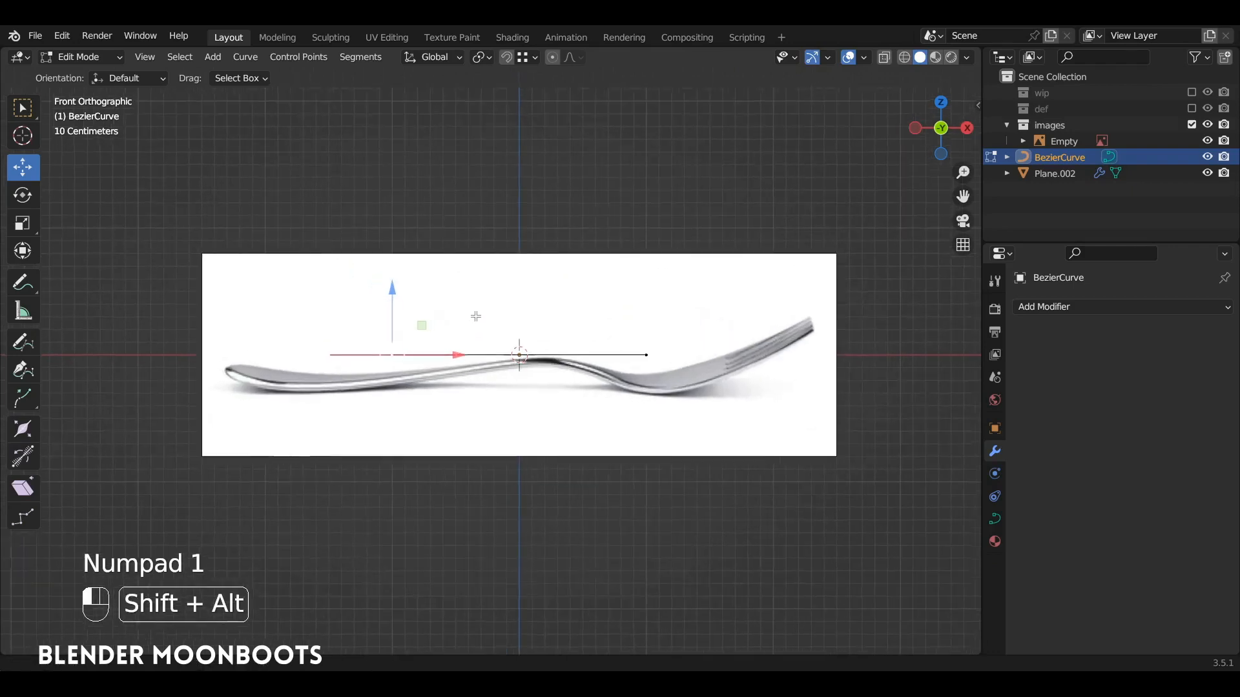
pyautogui.press('Tab')
pyautogui.press('Tab')
pyautogui.scroll(1, 492, 347)
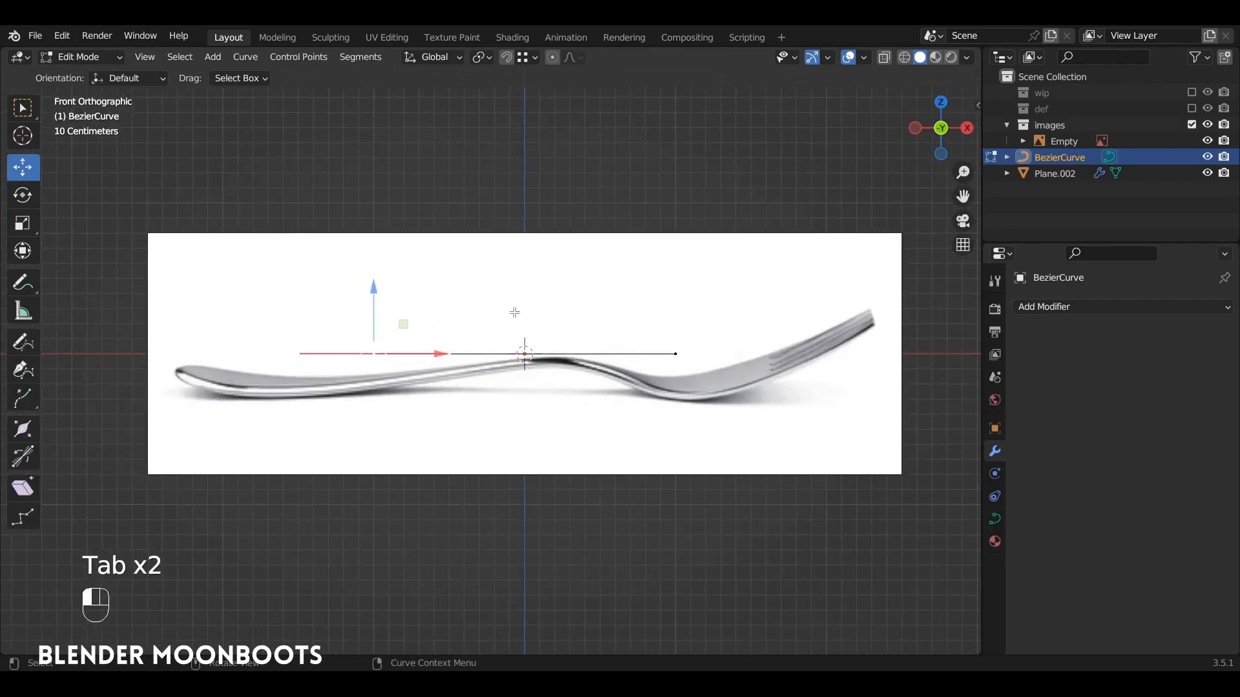
pyautogui.press('Tab')
pyautogui.click(556, 294)
pyautogui.scroll(-2, 590, 304)
pyautogui.keyDown('alt'); pyautogui.keyDown('shift'); pyautogui.moveTo(590, 304); pyautogui.dragTo(657, 293); pyautogui.keyUp('shift'); pyautogui.keyUp('alt')
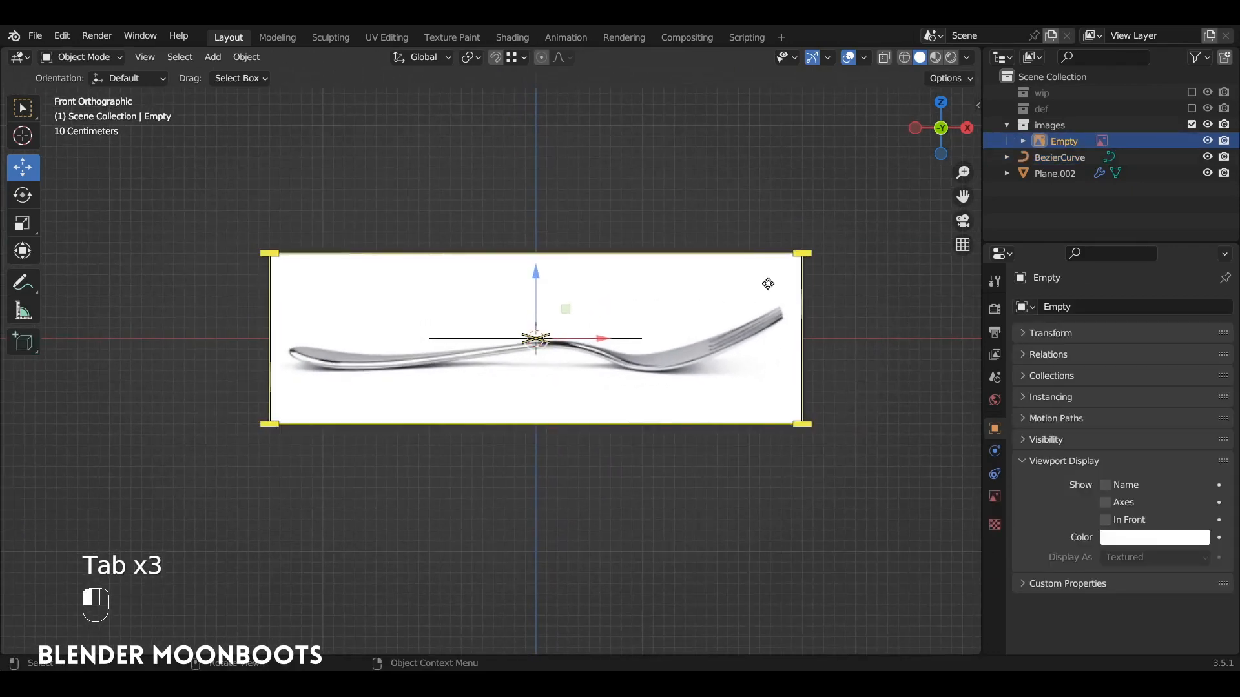
pyautogui.click(993, 495)
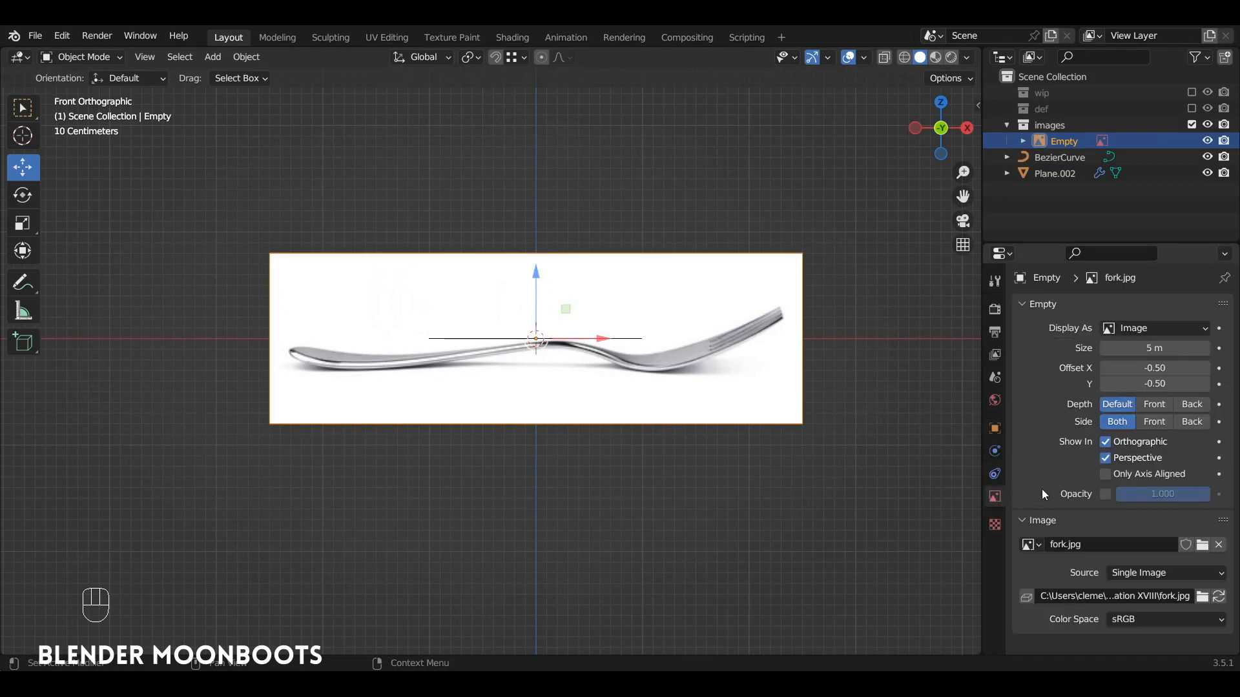
pyautogui.keyDown('ctrl'); pyautogui.moveTo(1162, 497); pyautogui.dragTo(1087, 497); pyautogui.keyUp('ctrl')
pyautogui.moveTo(531, 343)
pyautogui.keyDown('alt'); pyautogui.mouseDown()
pyautogui.moveTo(524, 406)
pyautogui.moveTo(424, 394)
pyautogui.moveTo(467, 338)
pyautogui.moveTo(532, 356)
pyautogui.mouseUp(); pyautogui.keyUp('alt')
# In front view, move the Bezier curve's start point to the reference handle's end and rotate its handles about 25.6°
pyautogui.click(412, 424)
pyautogui.press('KP_7')
pyautogui.press('KP_1')
pyautogui.keyDown('ctrl'); pyautogui.keyDown('alt'); pyautogui.moveTo(506, 484); pyautogui.dragTo(577, 300); pyautogui.keyUp('alt'); pyautogui.keyUp('ctrl')
pyautogui.press('Tab')
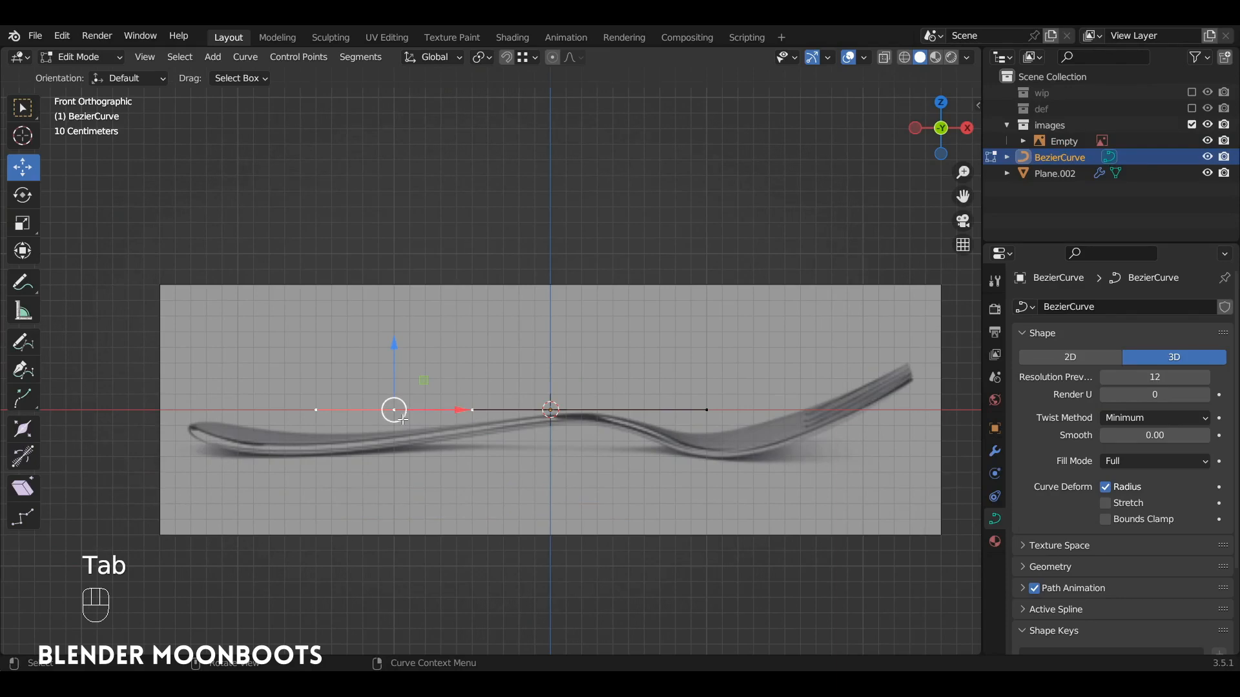
pyautogui.press('g')
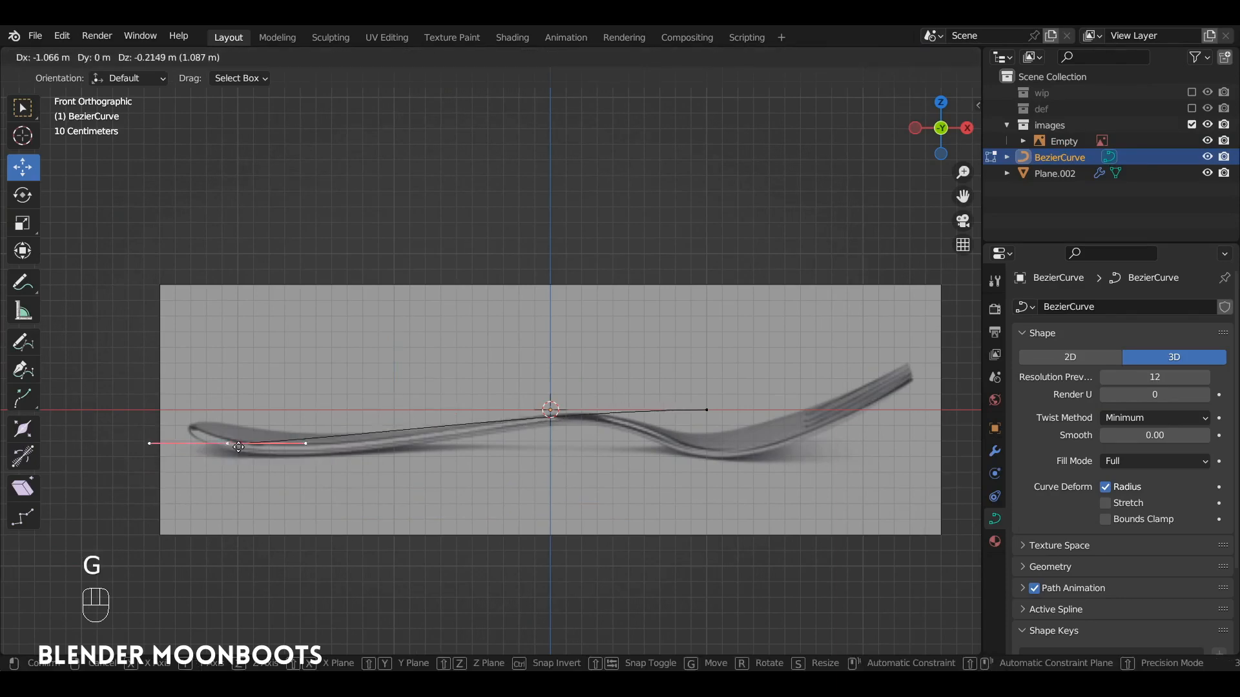
pyautogui.click(215, 441)
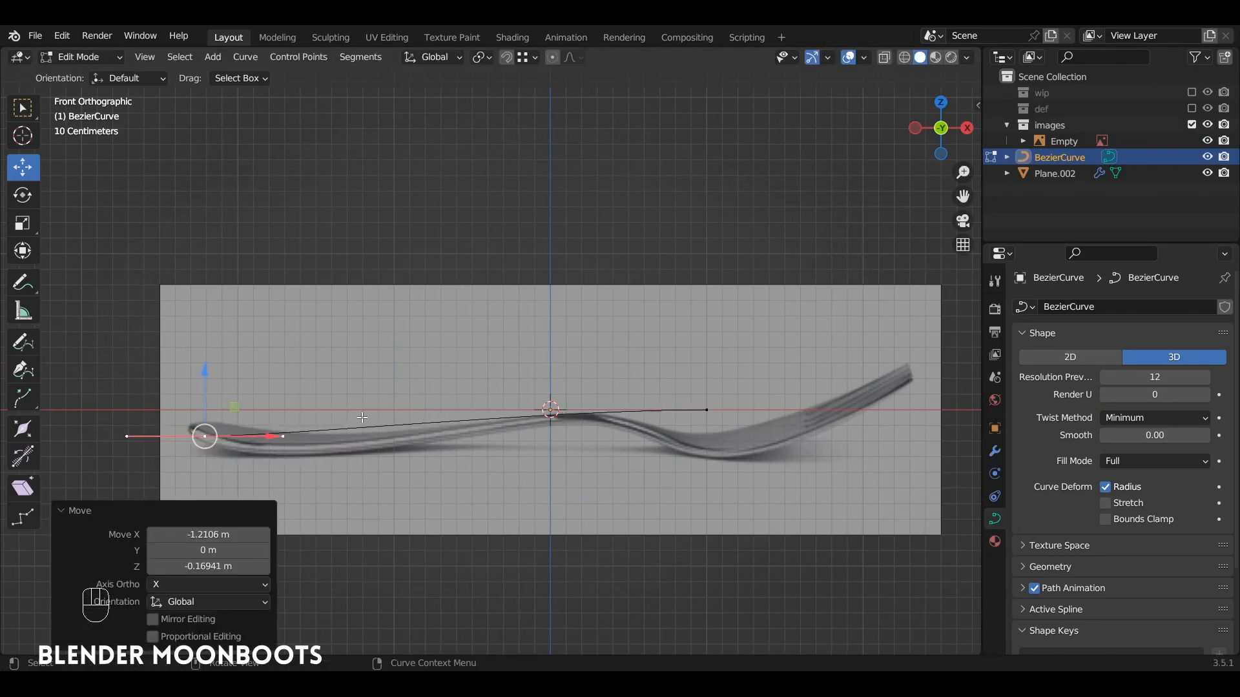
pyautogui.press('r')
pyautogui.click(383, 487)
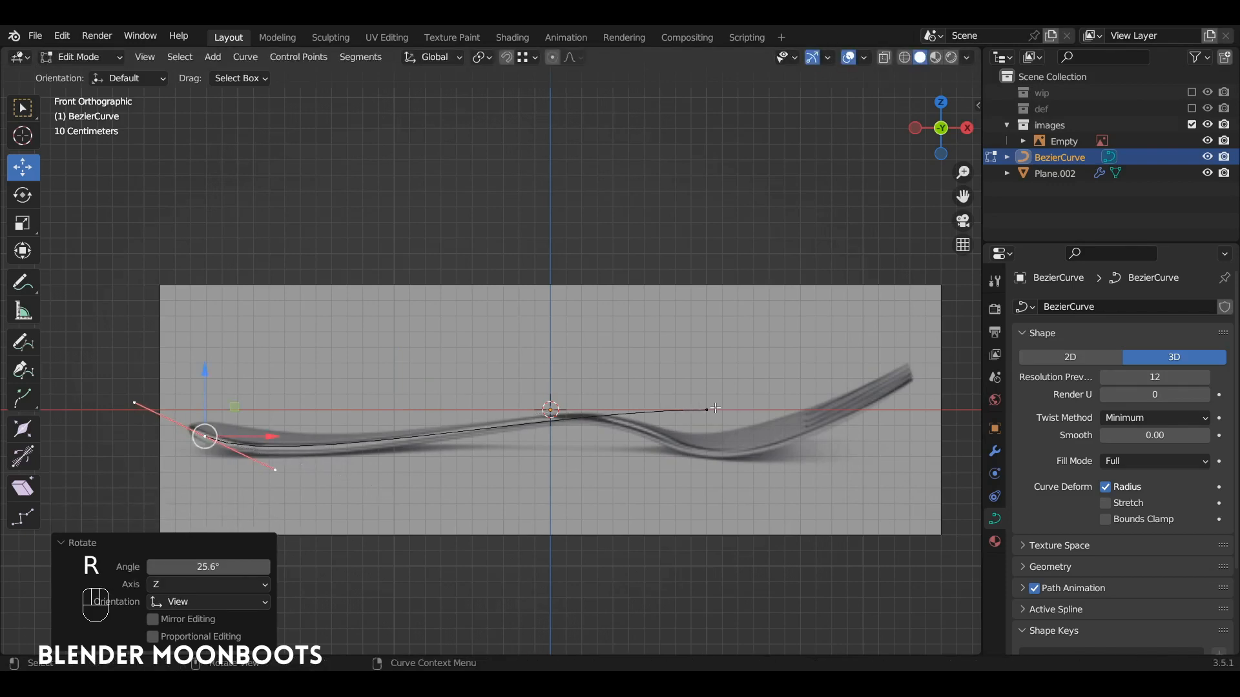
# Move the curve's second point to the crest at the neck, scale its handles to about 0.64, and lengthen the start point's inner handle
pyautogui.moveTo(715, 408); pyautogui.dragTo(561, 427)
pyautogui.press('s')
pyautogui.click(672, 404)
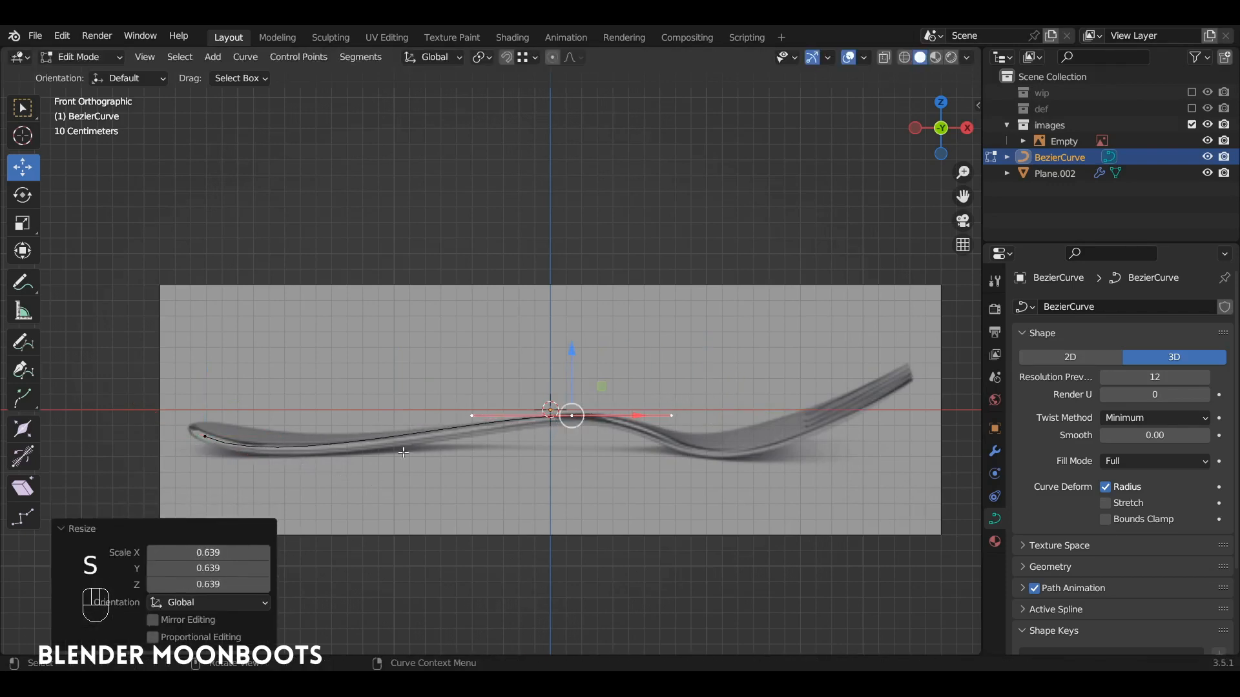
pyautogui.press('a')
pyautogui.moveTo(289, 484); pyautogui.dragTo(315, 496)
# Extrude a third curve point to the head's lowest bend, scale its handles to about 0.66, and fine-tune the point and the adjacent neck handle
pyautogui.click(572, 415)
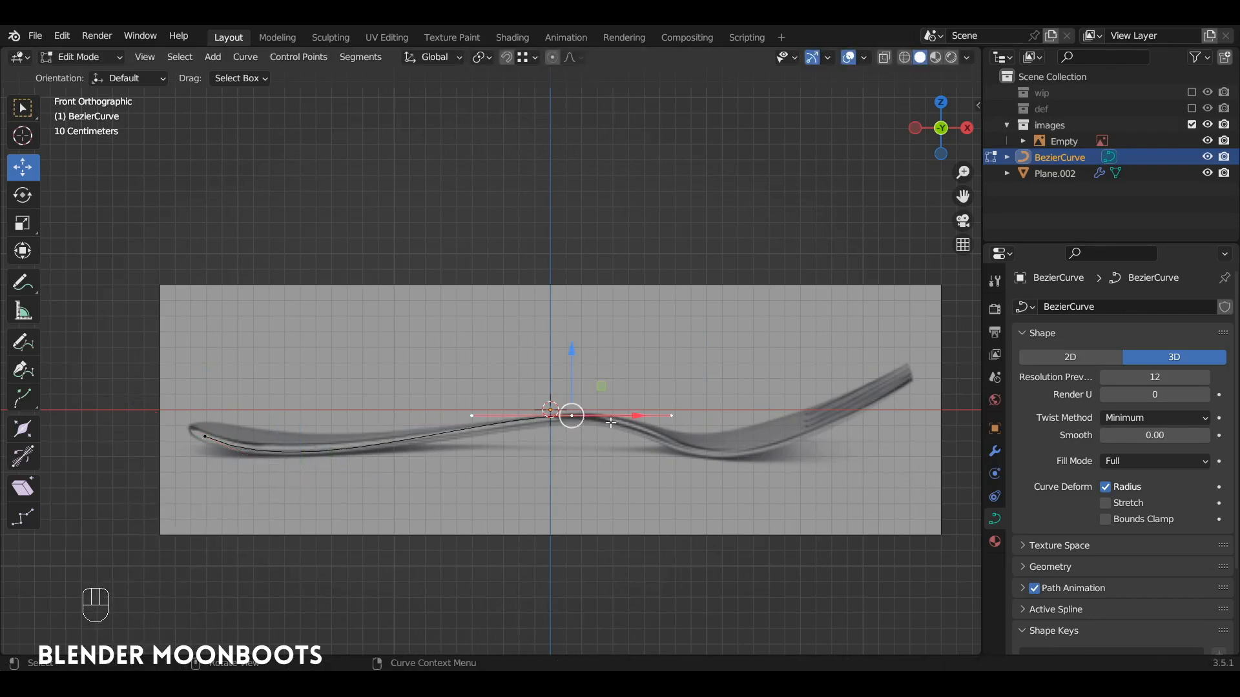
pyautogui.press('e')
pyautogui.click(770, 452)
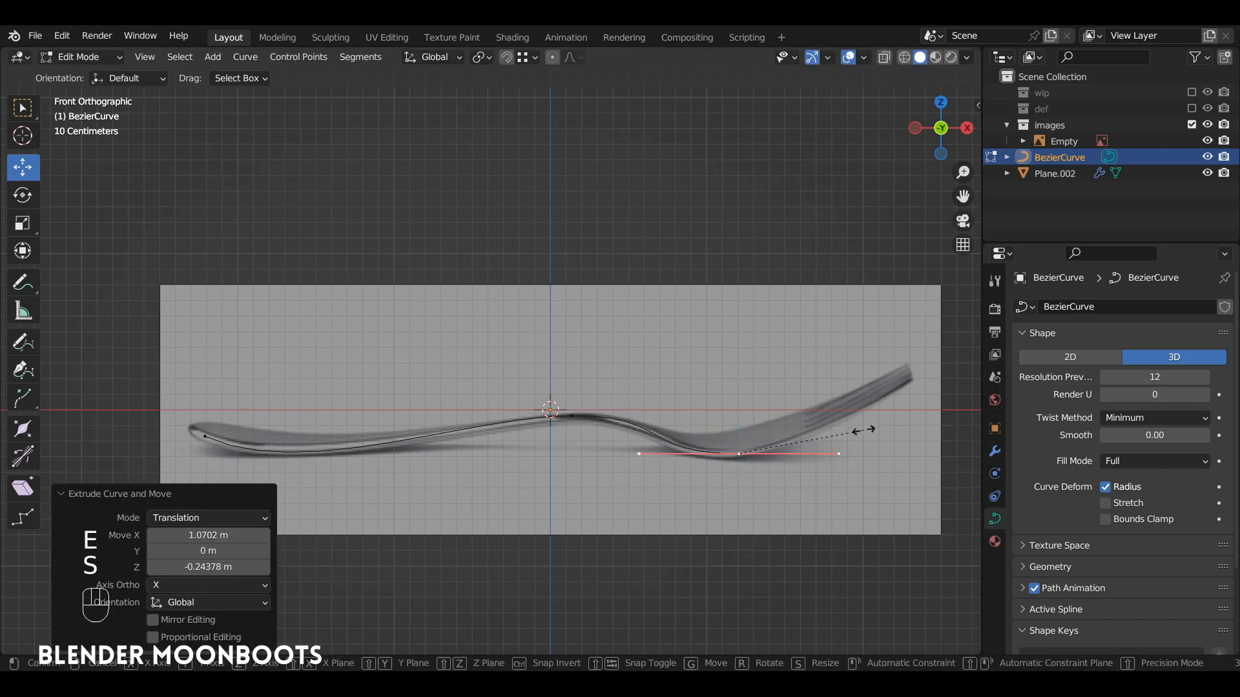
pyautogui.press('s')
pyautogui.click(822, 440)
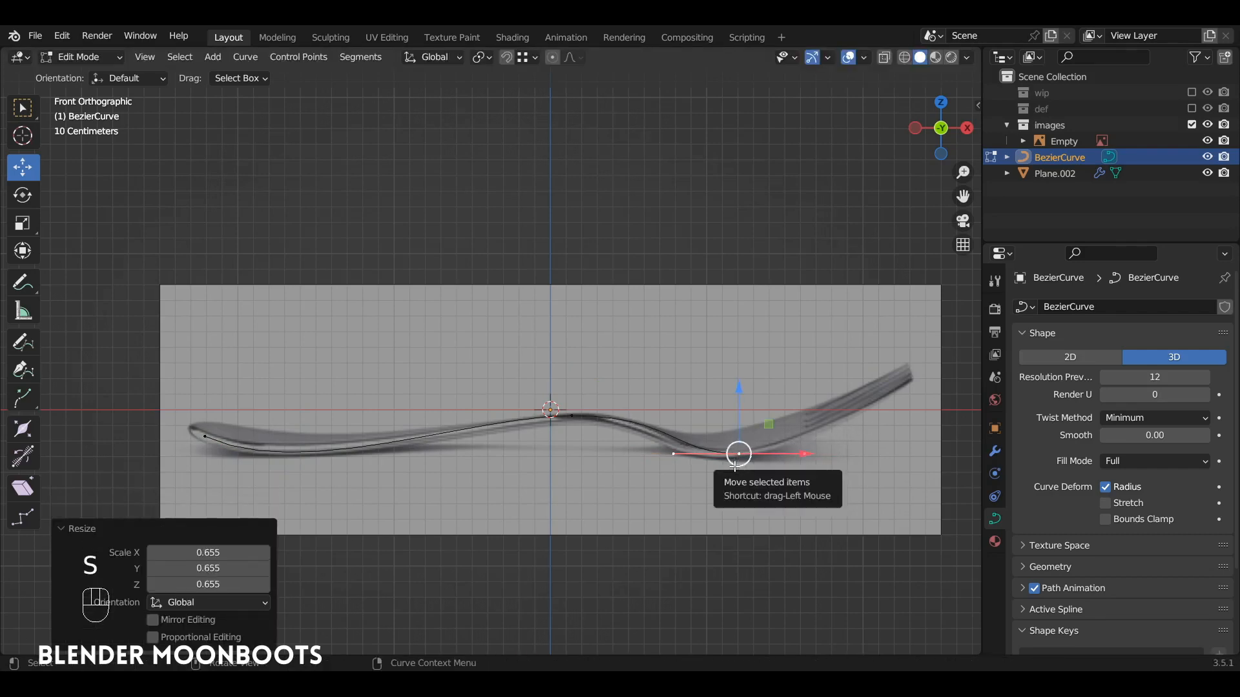
pyautogui.moveTo(736, 466); pyautogui.dragTo(730, 467)
pyautogui.press('a')
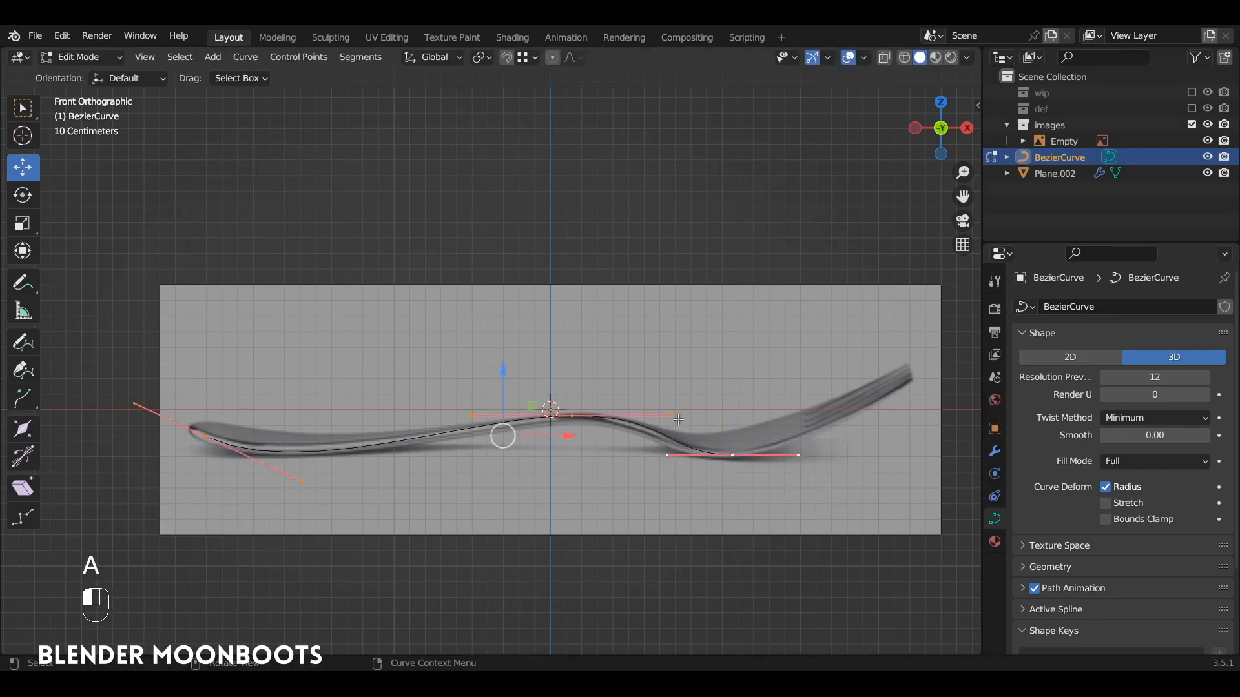
pyautogui.click(677, 419)
pyautogui.moveTo(664, 425); pyautogui.dragTo(648, 426)
# Extrude a final curve point about 1.14 m in X and 0.48 m in Z to the tine tips, and rotate its handles to follow the tines
pyautogui.click(728, 455)
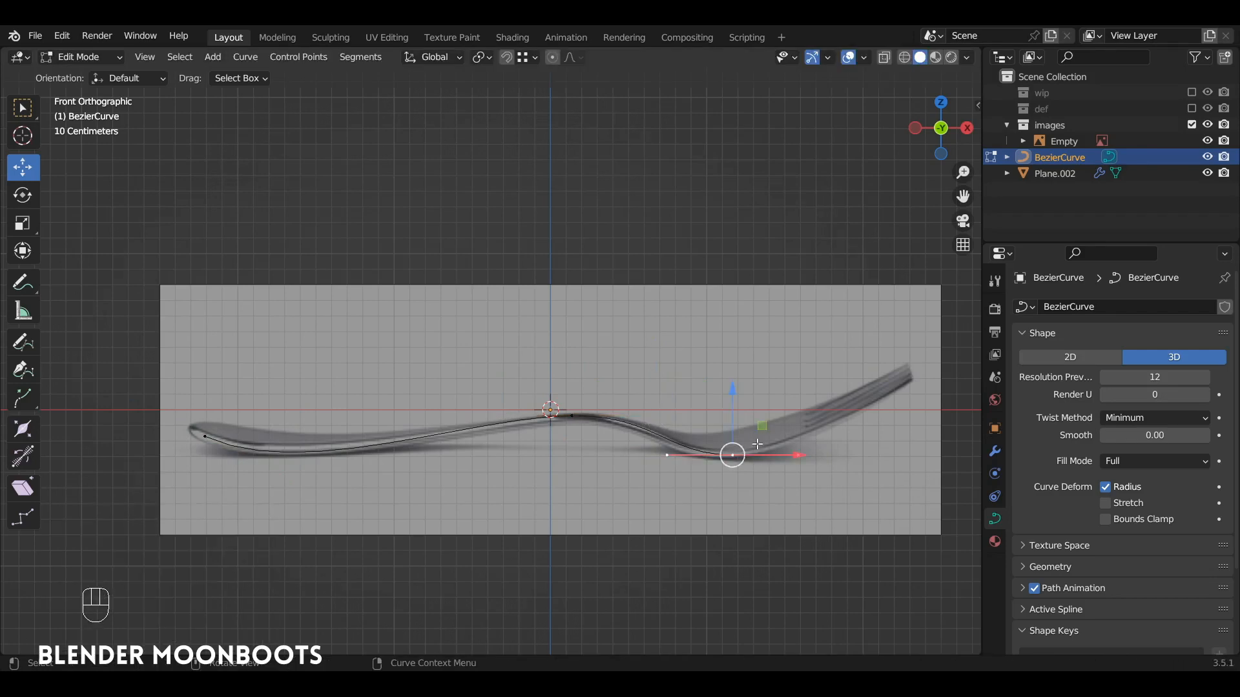
pyautogui.keyDown('shift'); pyautogui.moveTo(756, 444); pyautogui.dragTo(586, 457, button='middle'); pyautogui.keyUp('shift')
pyautogui.press('e')
pyautogui.click(801, 385)
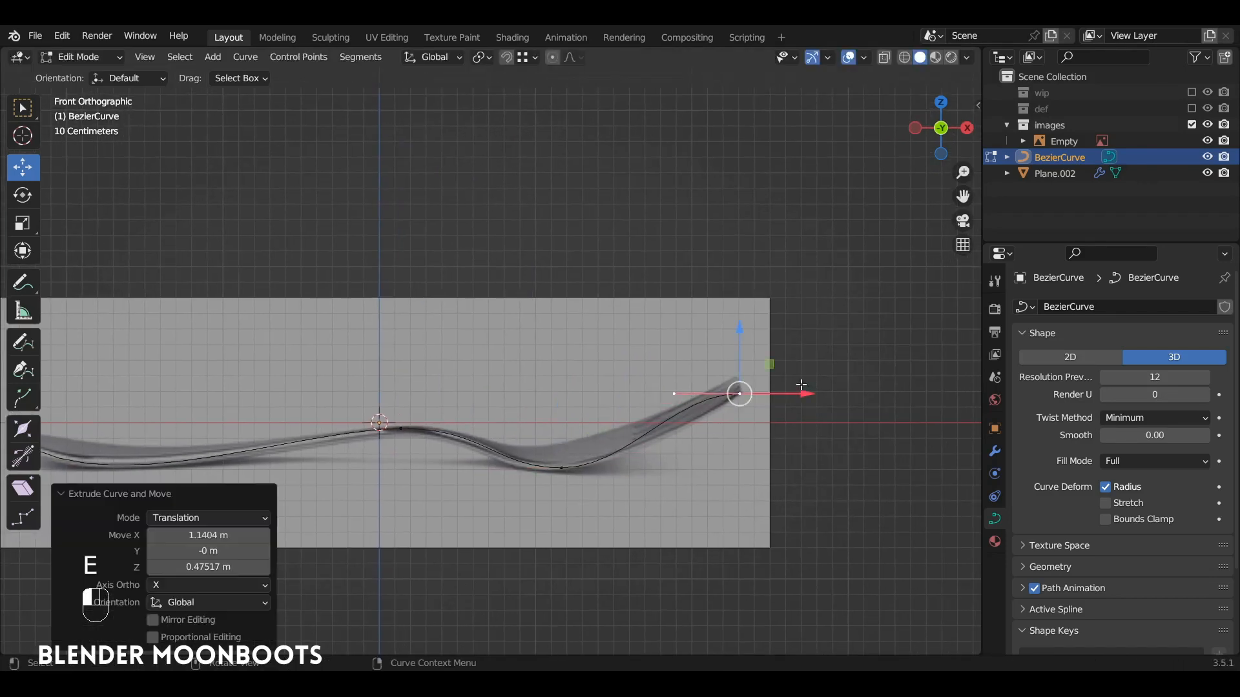
pyautogui.press('r')
pyautogui.click(801, 337)
pyautogui.press('Tab')
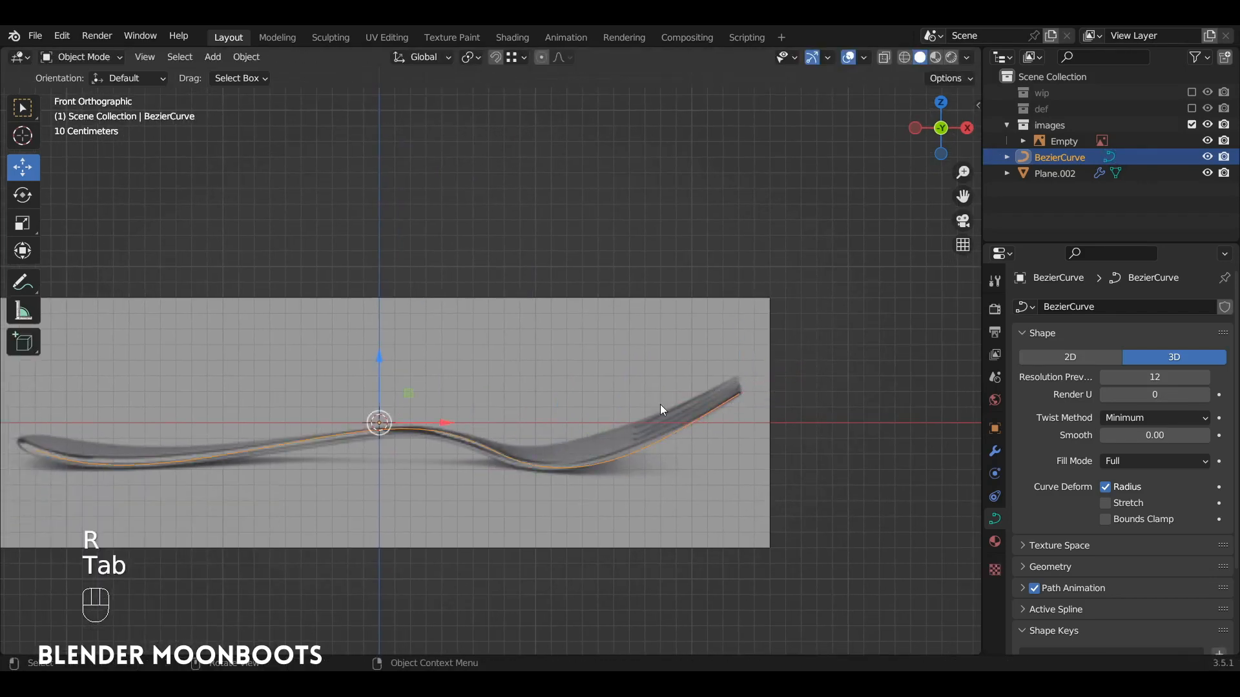
pyautogui.keyDown('alt'); pyautogui.moveTo(660, 404); pyautogui.dragTo(543, 498); pyautogui.keyUp('alt')
pyautogui.scroll(-2, 544, 498)
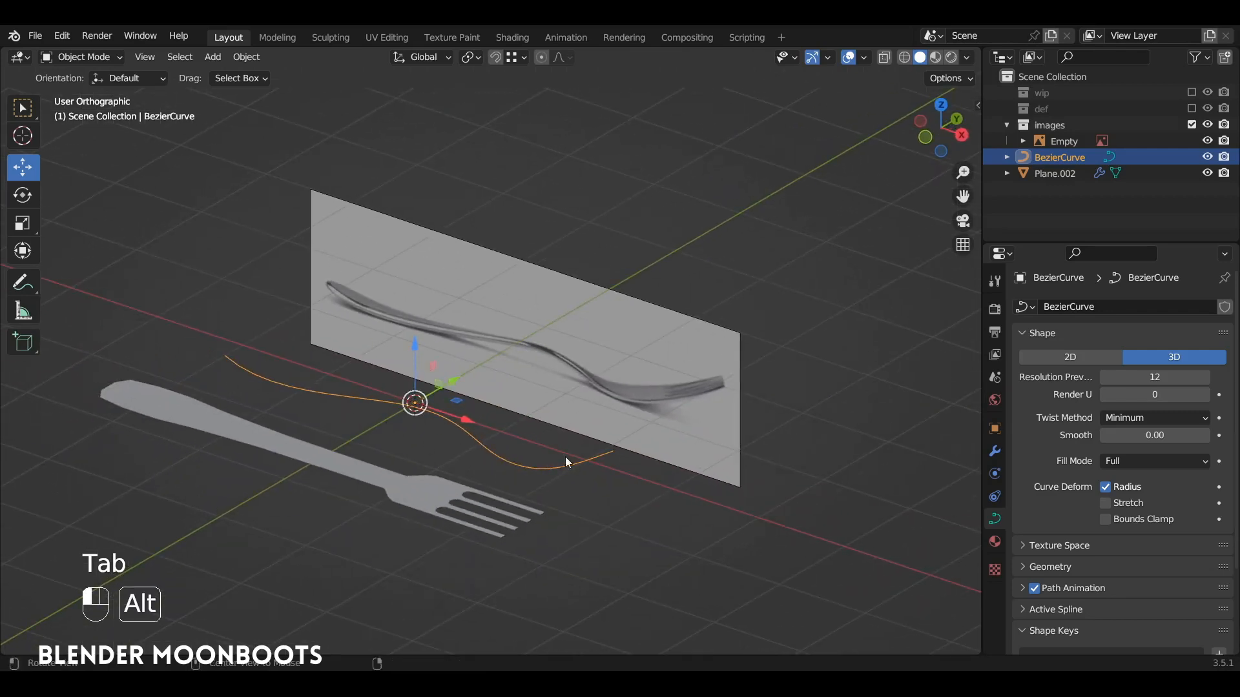
# Clear the flat fork mesh's location so its origin sits at the world origin with the Bezier curve
pyautogui.keyDown('alt'); pyautogui.moveTo(564, 455); pyautogui.dragTo(518, 473); pyautogui.keyUp('alt')
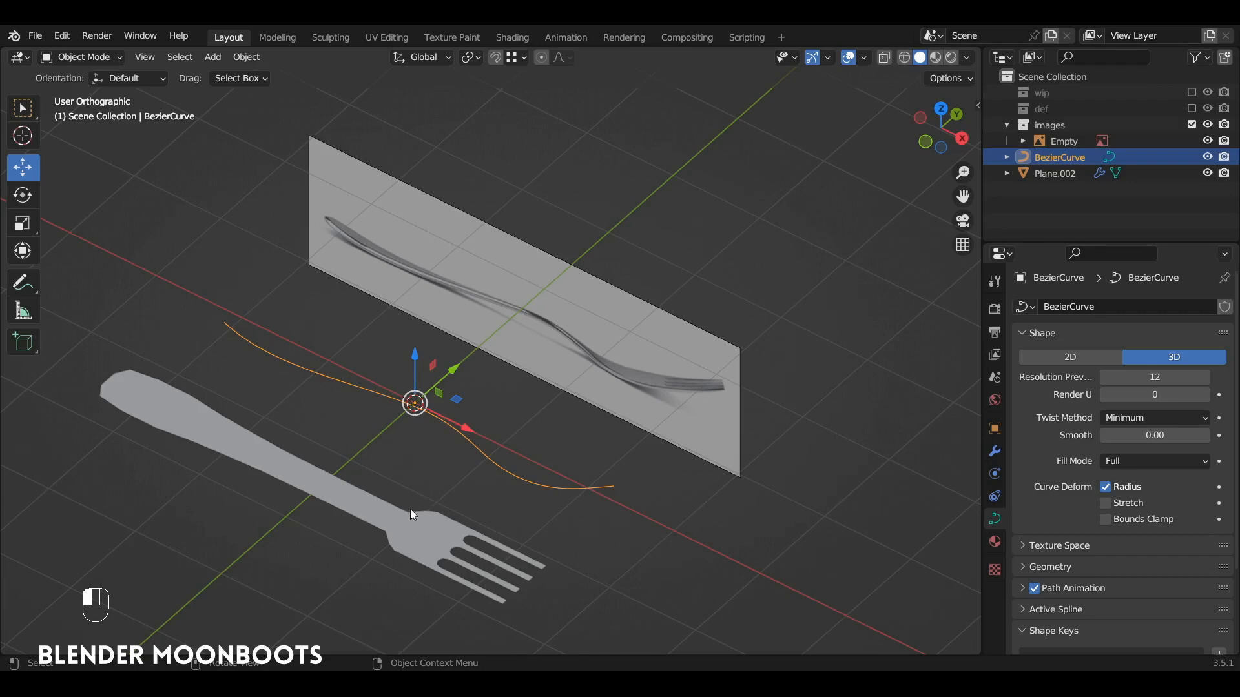
pyautogui.keyDown('alt'); pyautogui.moveTo(429, 442); pyautogui.dragTo(518, 407); pyautogui.keyUp('alt')
pyautogui.click(491, 479)
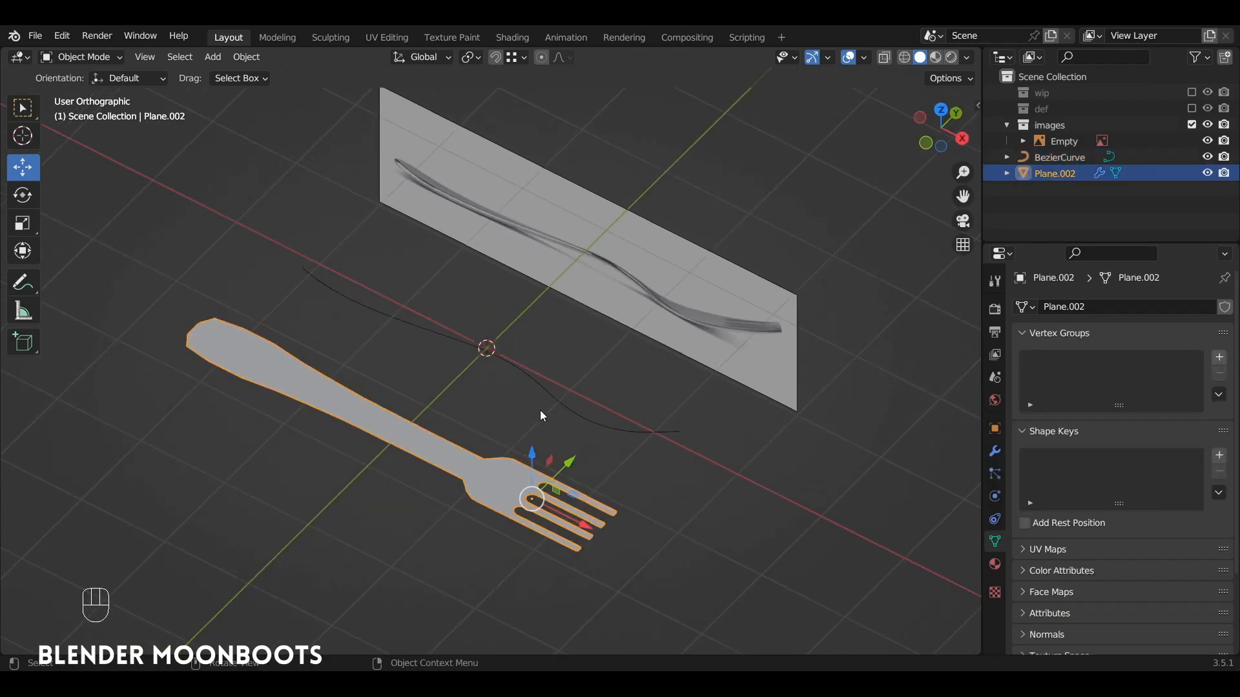
pyautogui.click(524, 379)
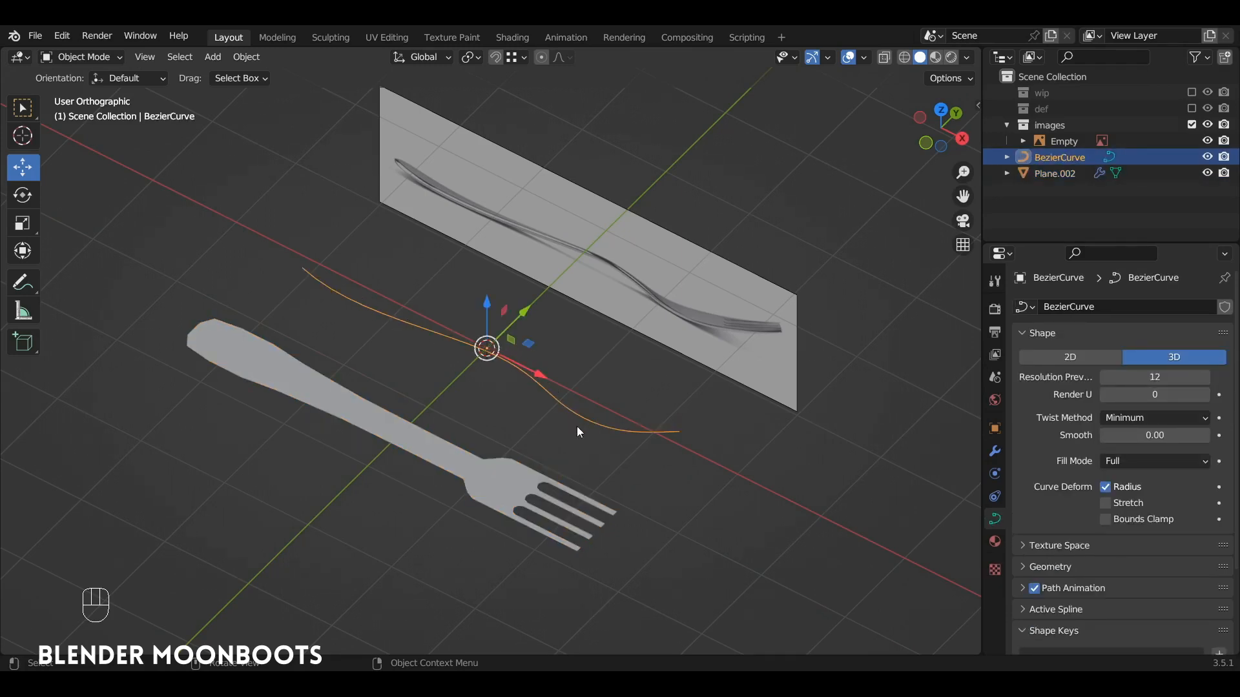
pyautogui.click(498, 470)
pyautogui.hotkey('alt', 'g')
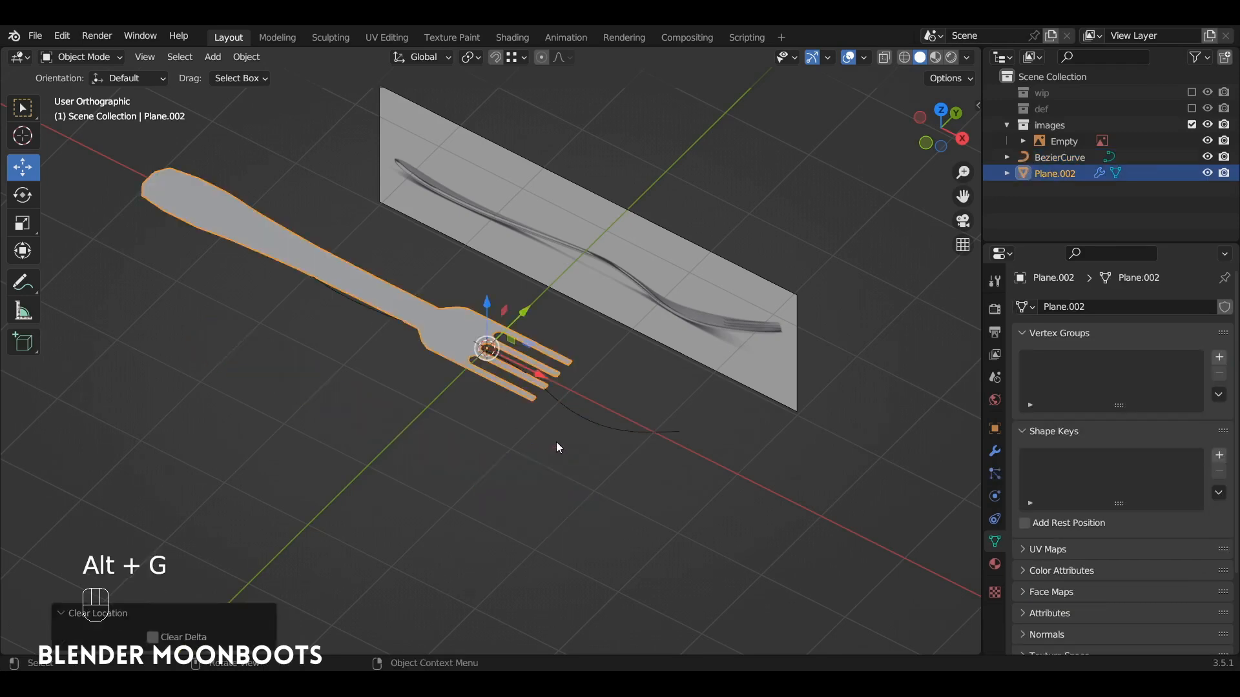
# Add a Curve modifier to the fork with BezierCurve as its curve object, and move the fork about 1.6 m along X
pyautogui.keyDown('alt'); pyautogui.moveTo(562, 384); pyautogui.dragTo(596, 345); pyautogui.keyUp('alt')
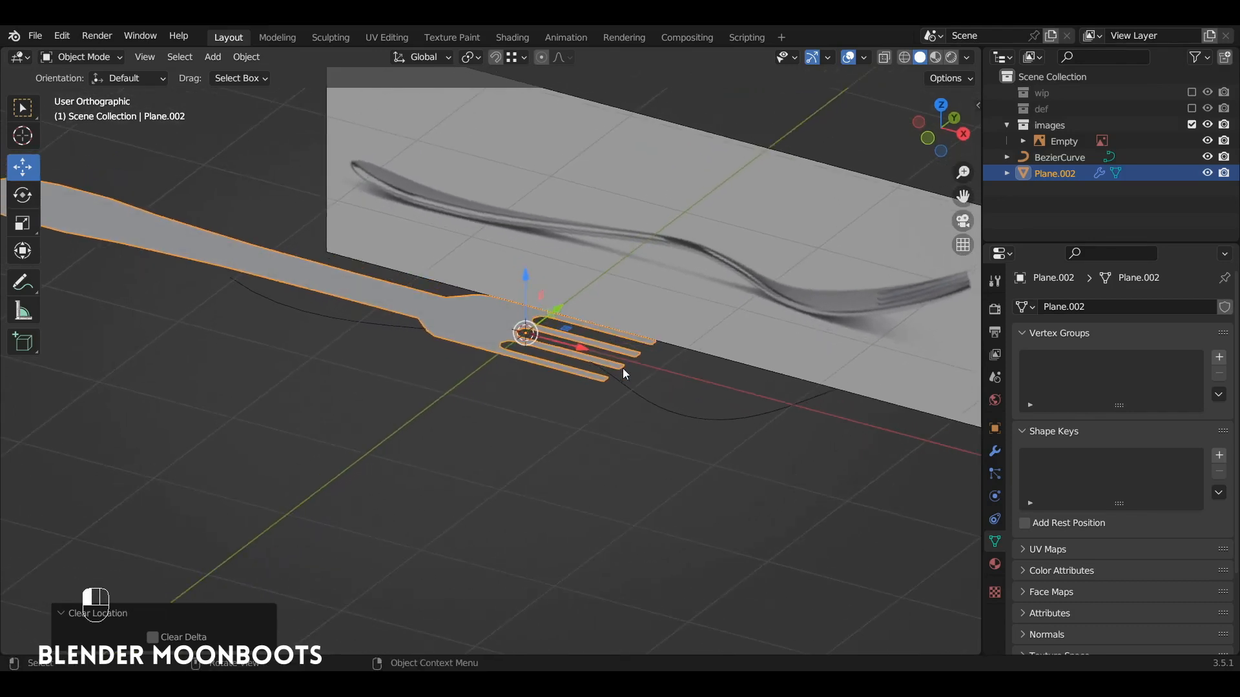
pyautogui.click(646, 393)
pyautogui.keyDown('alt'); pyautogui.moveTo(646, 393); pyautogui.dragTo(576, 361); pyautogui.keyUp('alt')
pyautogui.click(580, 356)
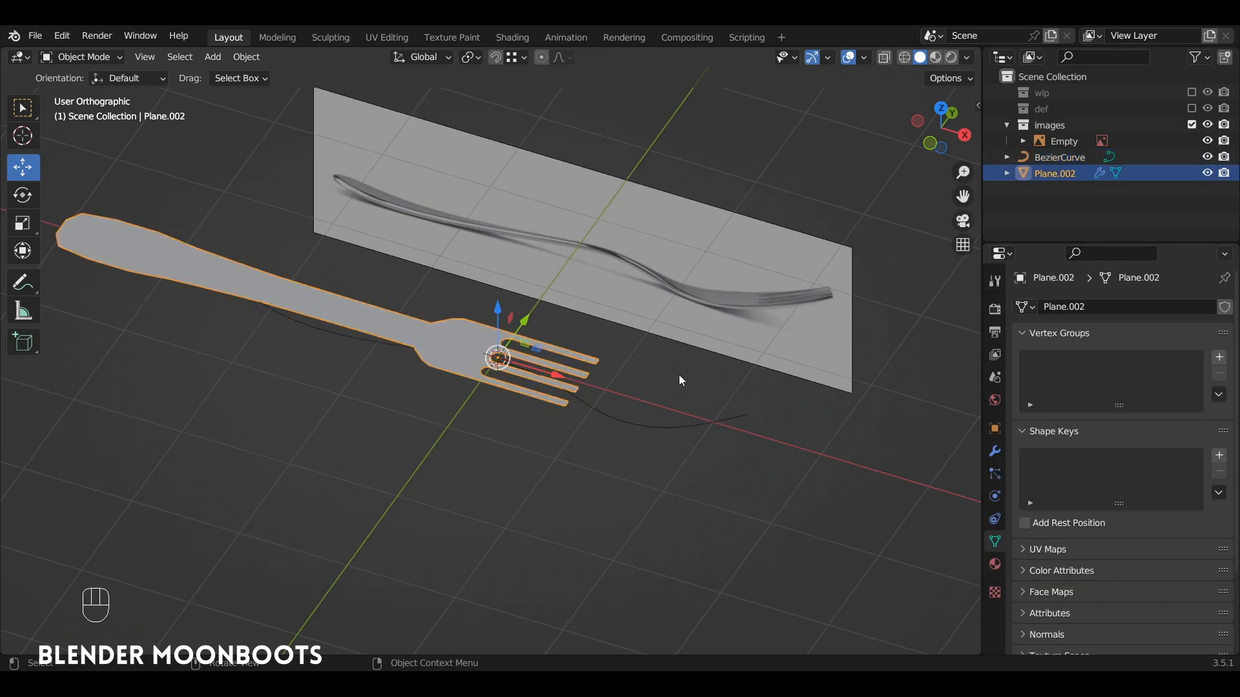
pyautogui.click(995, 453)
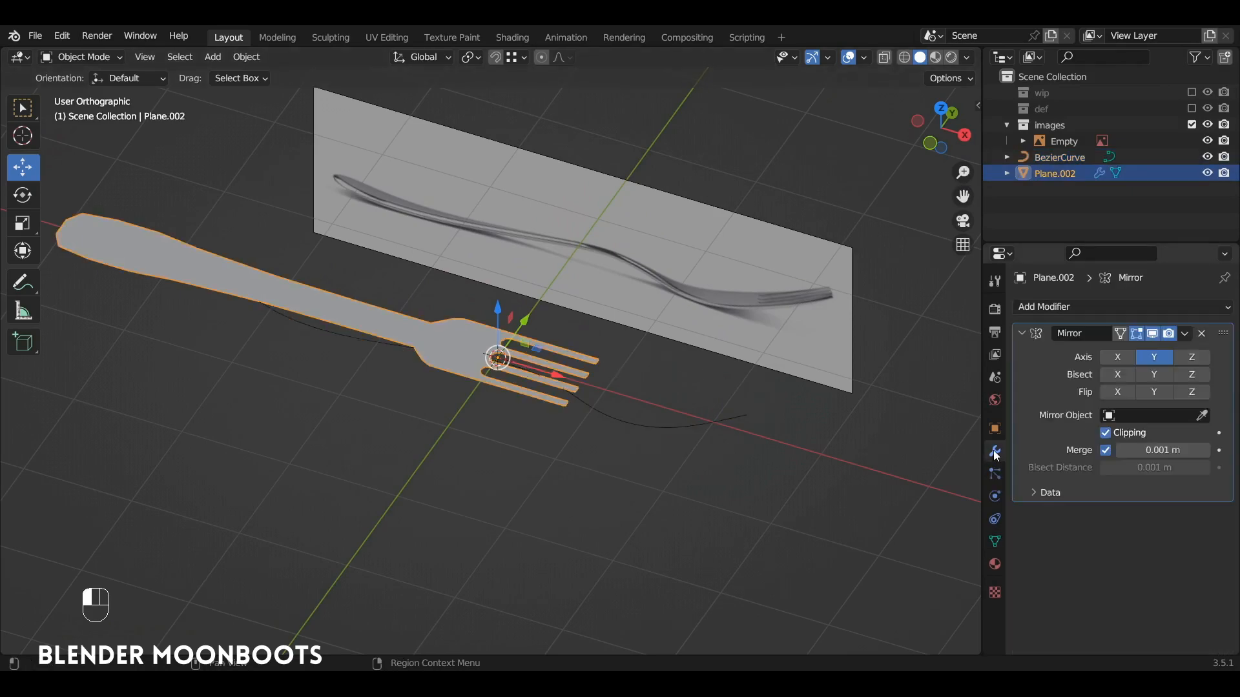
pyautogui.click(1021, 333)
pyautogui.click(1048, 308)
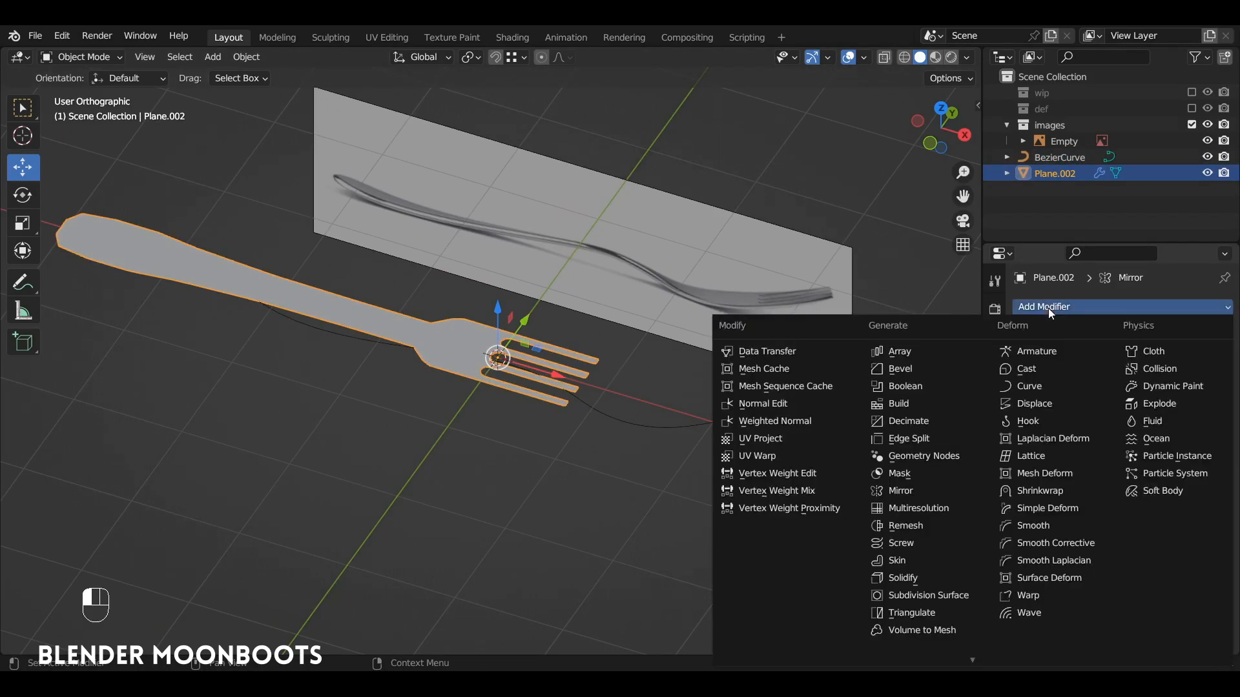
pyautogui.click(1029, 386)
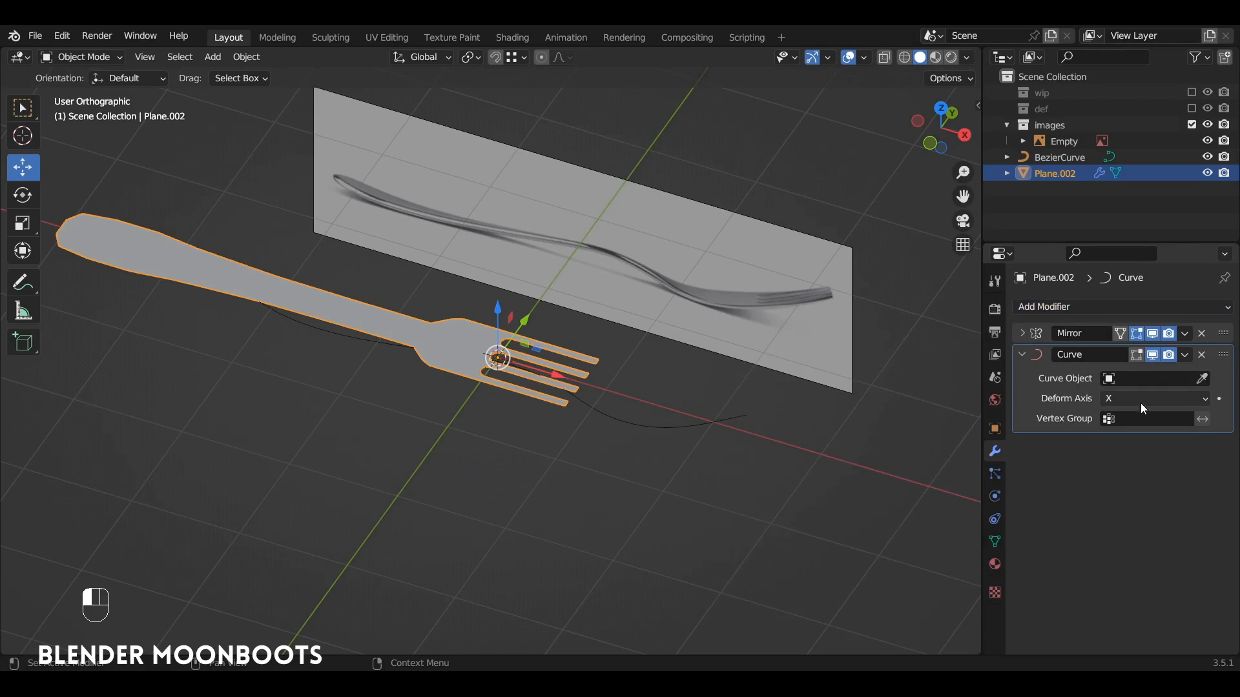
pyautogui.click(674, 420)
pyautogui.scroll(-2, 589, 434)
pyautogui.keyDown('ctrl'); pyautogui.keyDown('alt'); pyautogui.moveTo(591, 398); pyautogui.dragTo(692, 512); pyautogui.keyUp('alt'); pyautogui.keyUp('ctrl')
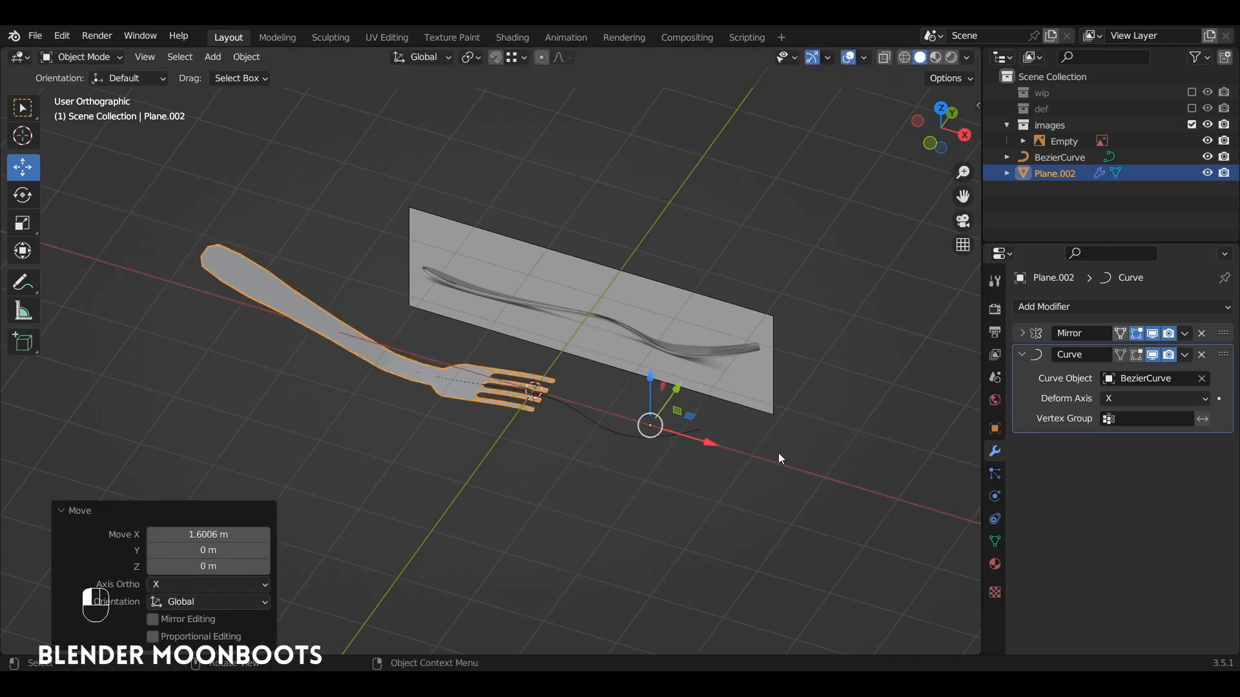
# Select all points of the Bezier curve in edit mode and show the curve normals overlay at a length of 0.68
pyautogui.click(633, 439)
pyautogui.keyDown('ctrl'); pyautogui.keyDown('alt'); pyautogui.moveTo(641, 421); pyautogui.dragTo(631, 391); pyautogui.keyUp('alt'); pyautogui.keyUp('ctrl')
pyautogui.press('Tab')
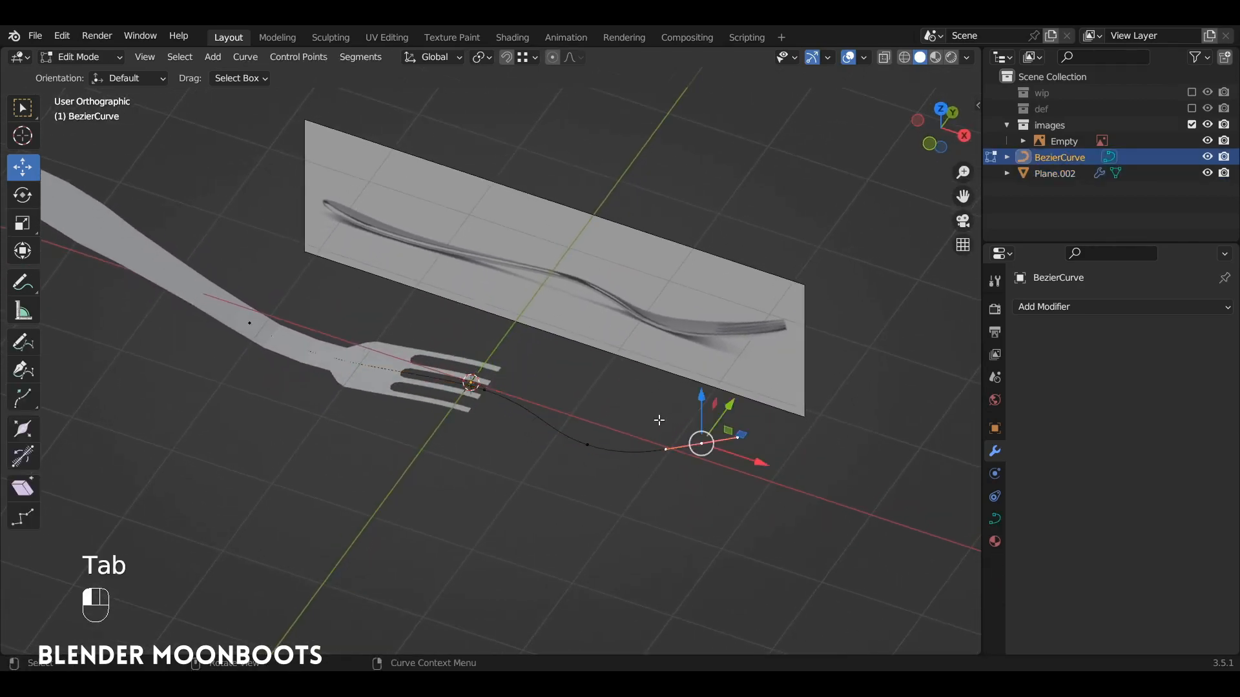
pyautogui.press('a')
pyautogui.click(865, 58)
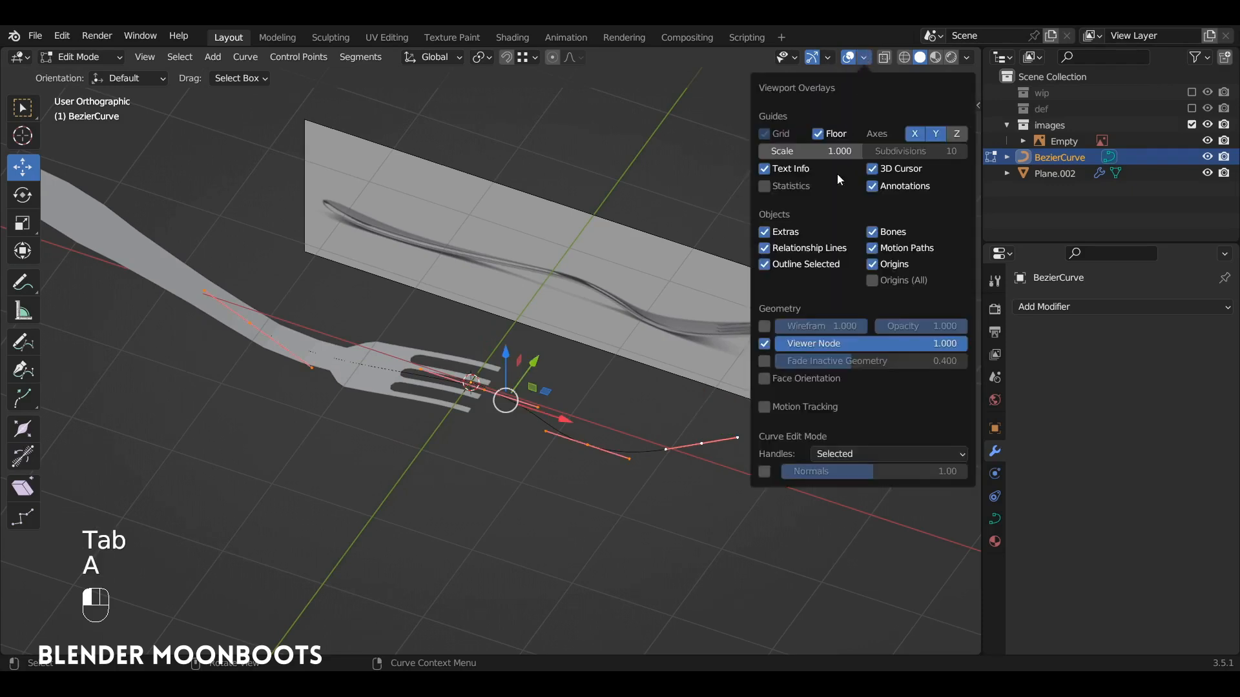
pyautogui.click(764, 471)
pyautogui.moveTo(854, 468); pyautogui.dragTo(956, 471)
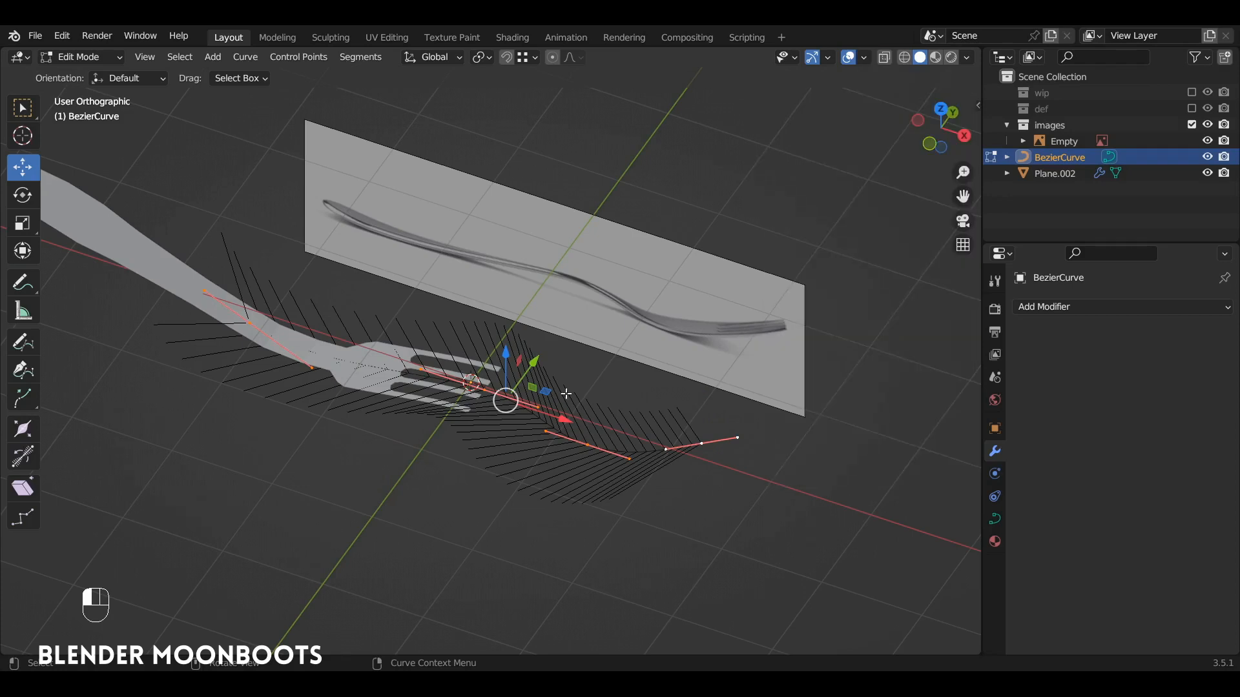
# Switch the Bezier curve's direction, switch it back, and hide the curve normals overlay
pyautogui.rightClick(556, 386)
pyautogui.moveTo(557, 387)
pyautogui.click(557, 419)
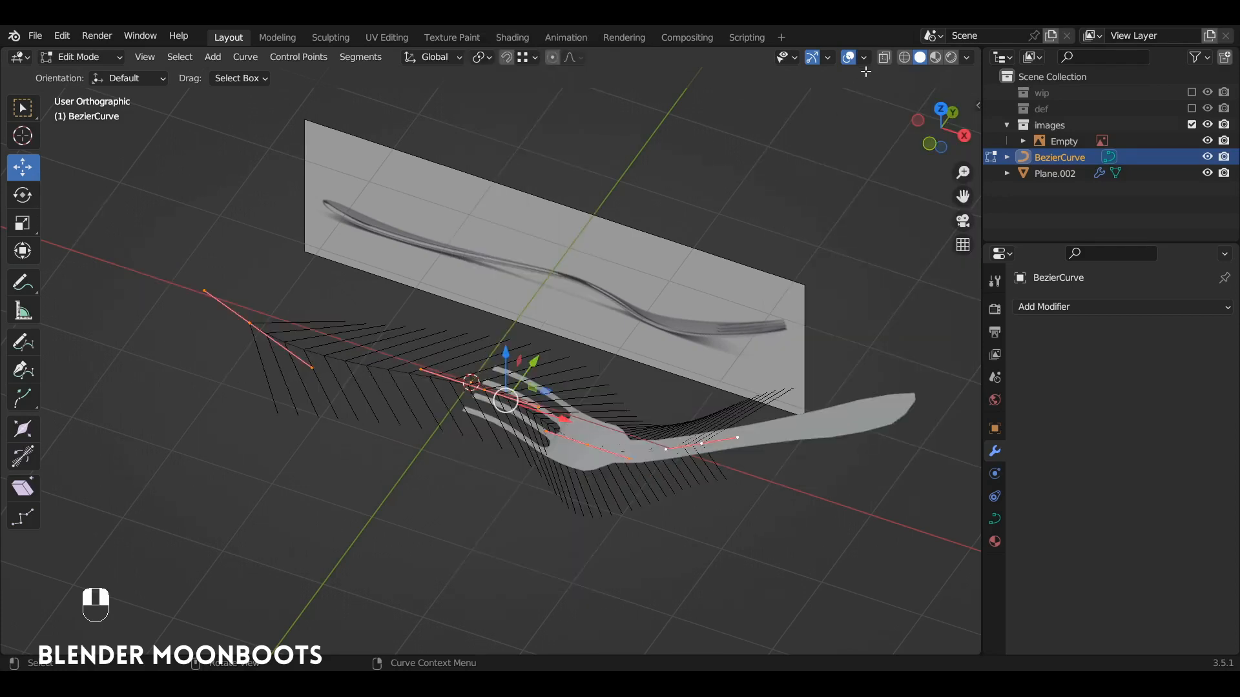
pyautogui.rightClick(563, 404)
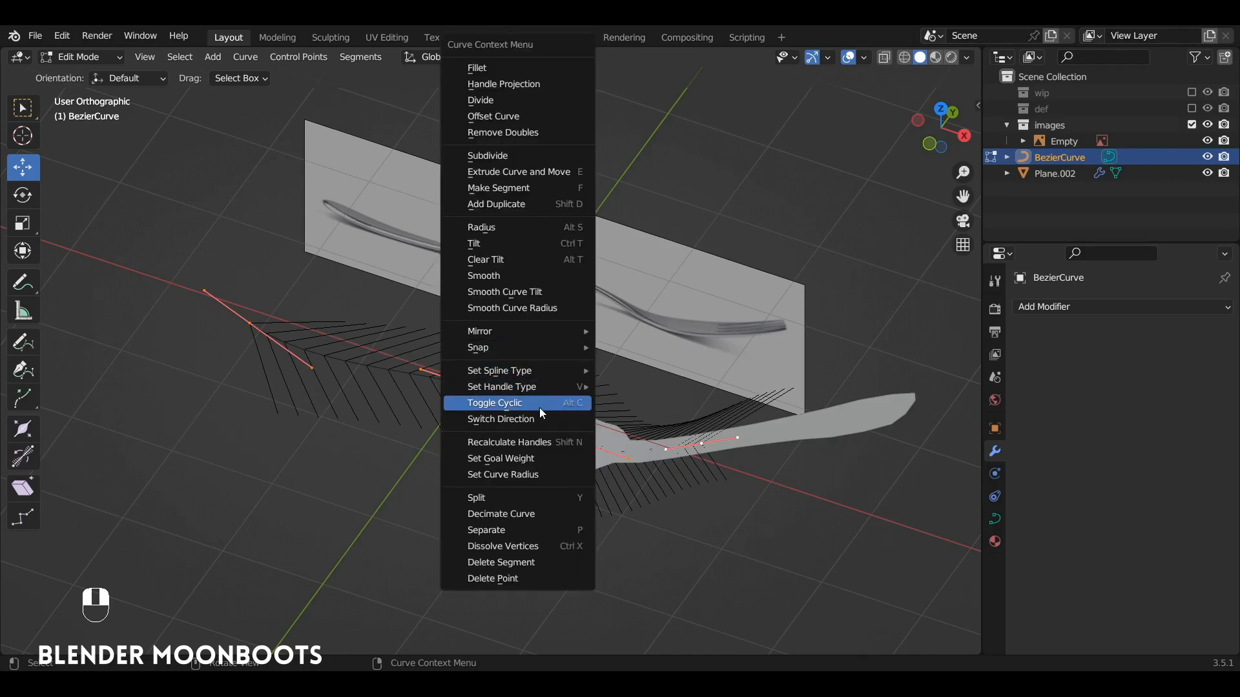
pyautogui.click(555, 420)
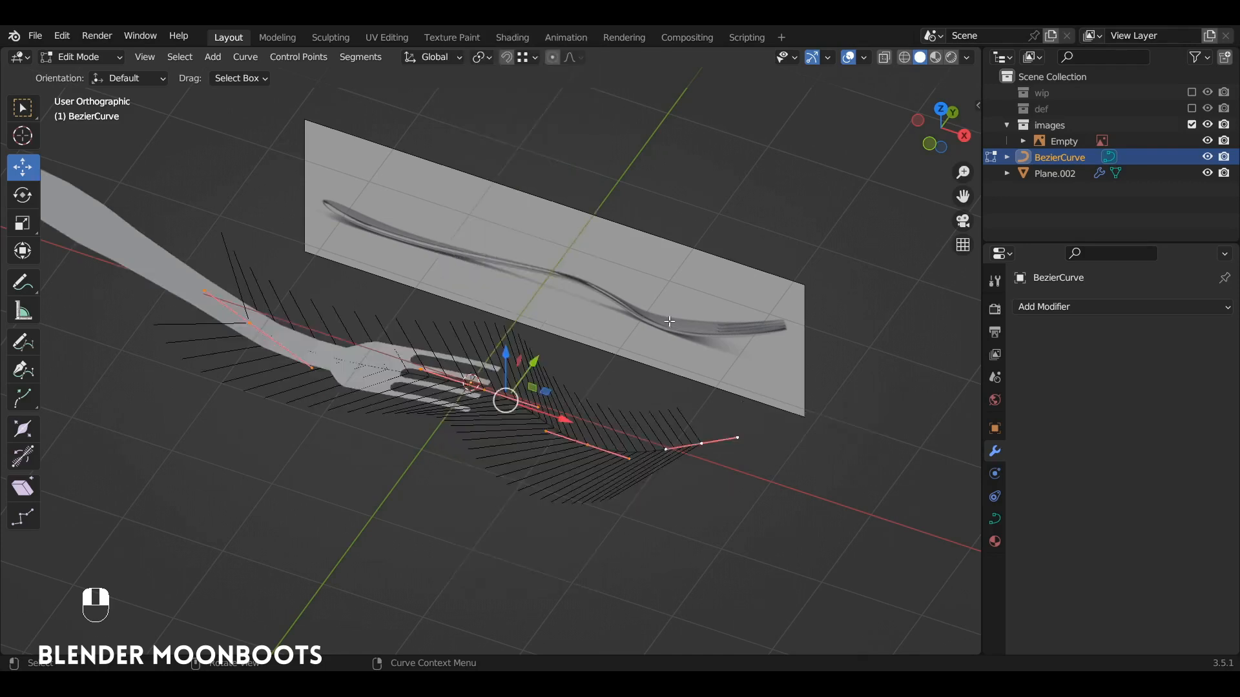
pyautogui.click(864, 57)
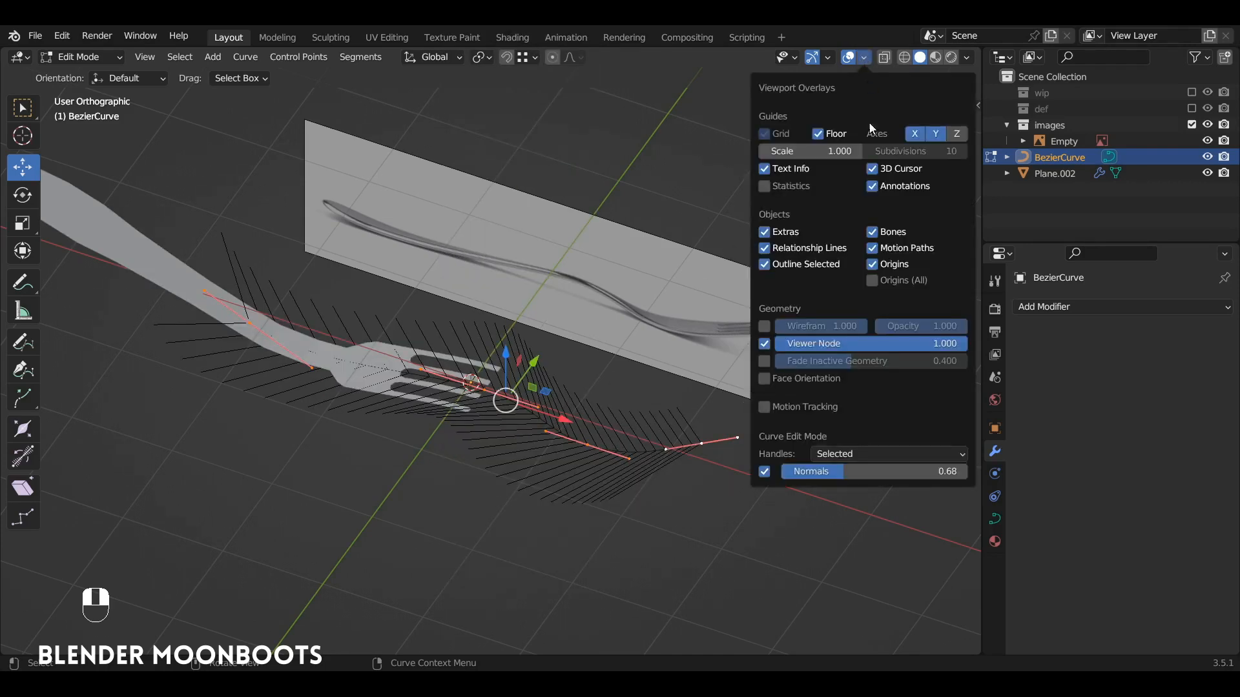
pyautogui.click(764, 471)
# In object mode, move the fork about 2.25 m further along X so it follows the whole curve
pyautogui.press('Tab')
pyautogui.click(460, 356)
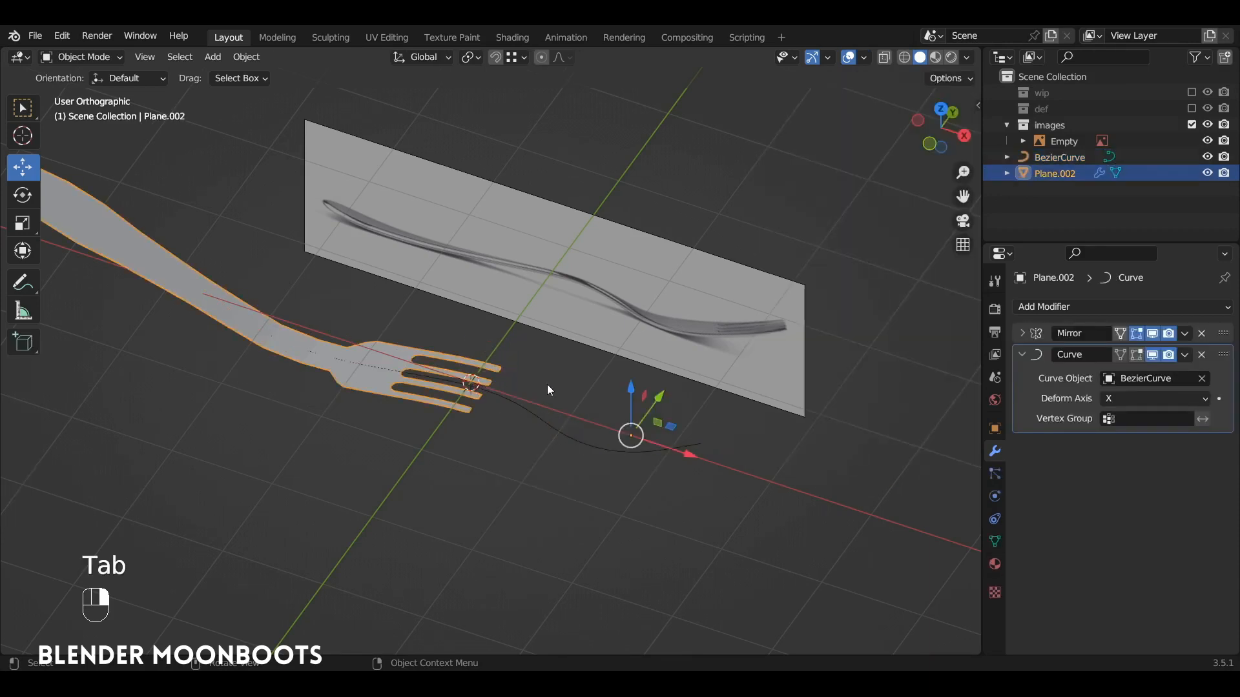
pyautogui.moveTo(691, 451); pyautogui.dragTo(926, 508)
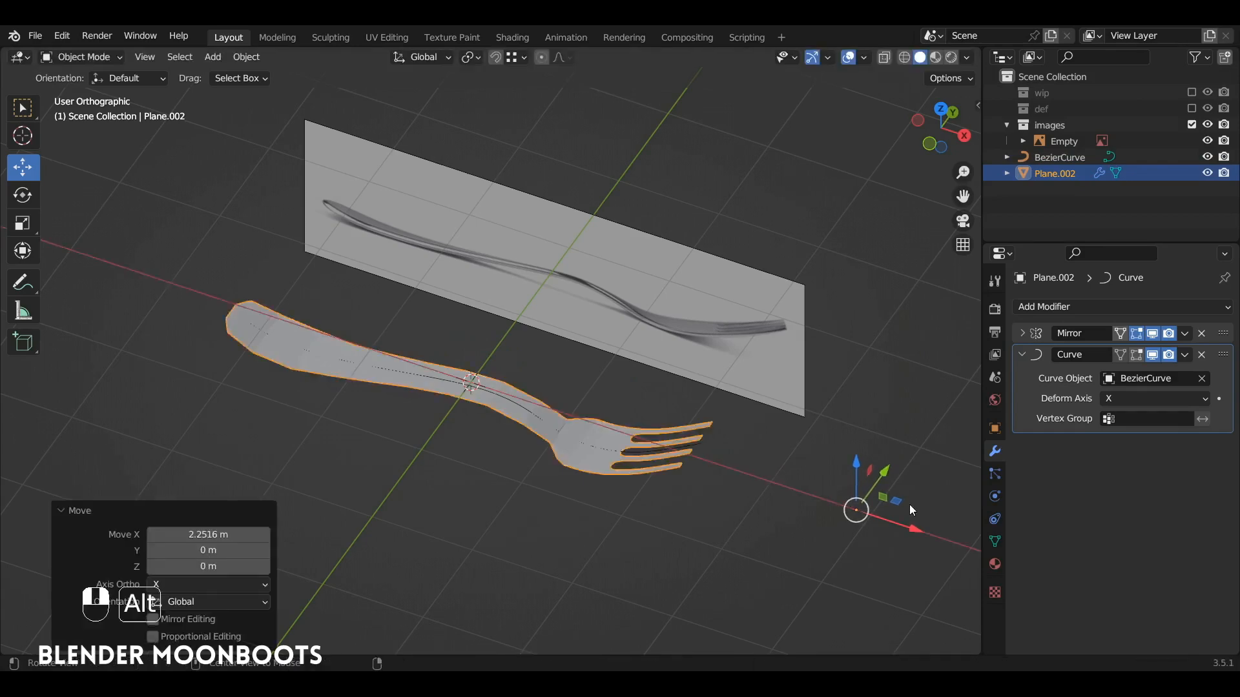
# Apply smooth shading to the bent fork
pyautogui.keyDown('alt'); pyautogui.moveTo(909, 505); pyautogui.dragTo(505, 365, button='middle'); pyautogui.keyUp('alt')
pyautogui.keyDown('alt'); pyautogui.moveTo(596, 382); pyautogui.dragTo(628, 347, button='middle'); pyautogui.keyUp('alt')
pyautogui.rightClick(682, 393)
pyautogui.click(663, 361)
pyautogui.keyDown('alt'); pyautogui.moveTo(667, 443); pyautogui.dragTo(762, 383, button='middle'); pyautogui.keyUp('alt')
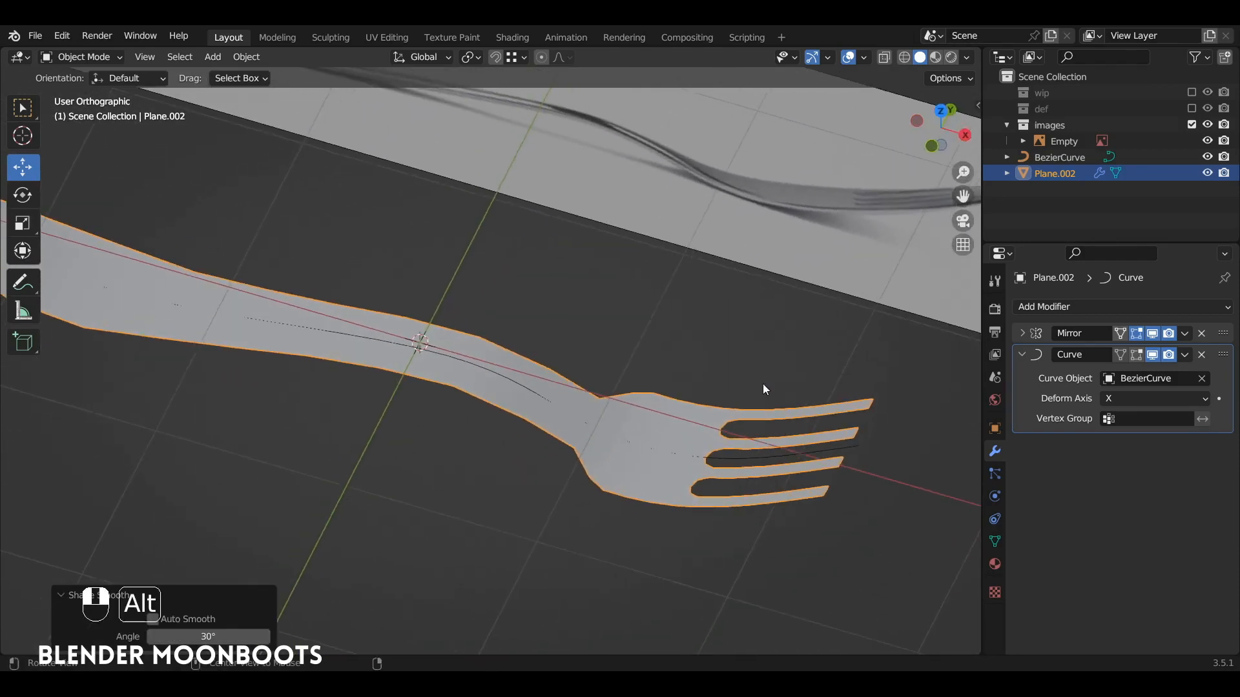
# Add a Solidify modifier to the fork and increase its thickness
pyautogui.click(1056, 308)
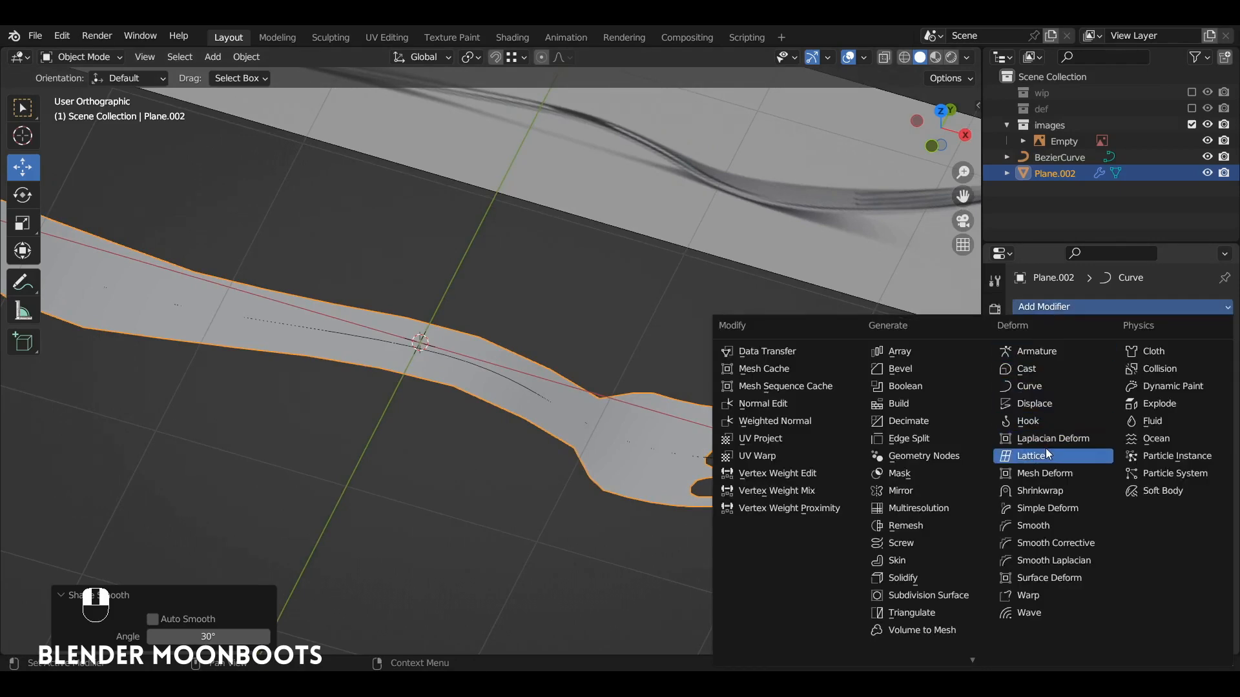
pyautogui.click(949, 580)
pyautogui.moveTo(1103, 421); pyautogui.dragTo(1166, 421)
pyautogui.keyDown('alt'); pyautogui.moveTo(856, 404); pyautogui.dragTo(875, 316); pyautogui.keyUp('alt')
pyautogui.click(1022, 375)
# Add a Bevel modifier to the fork with 2 segments and an amount of about 0.0248 m
pyautogui.click(1049, 306)
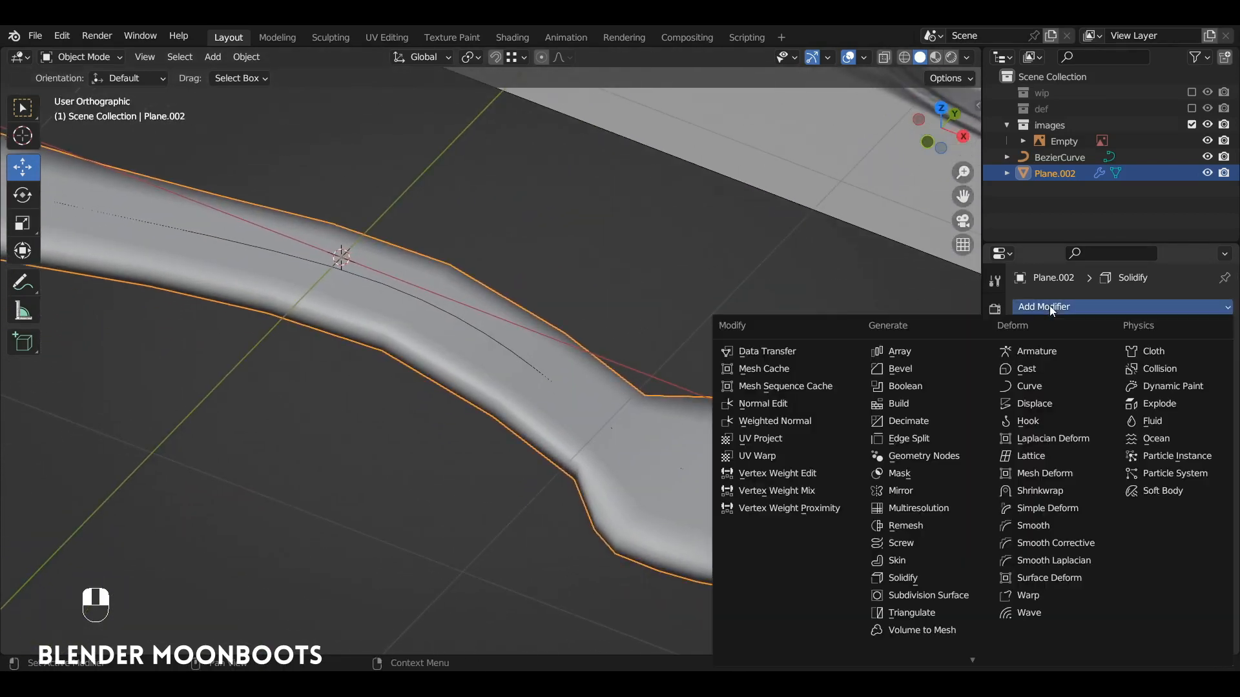
pyautogui.click(920, 368)
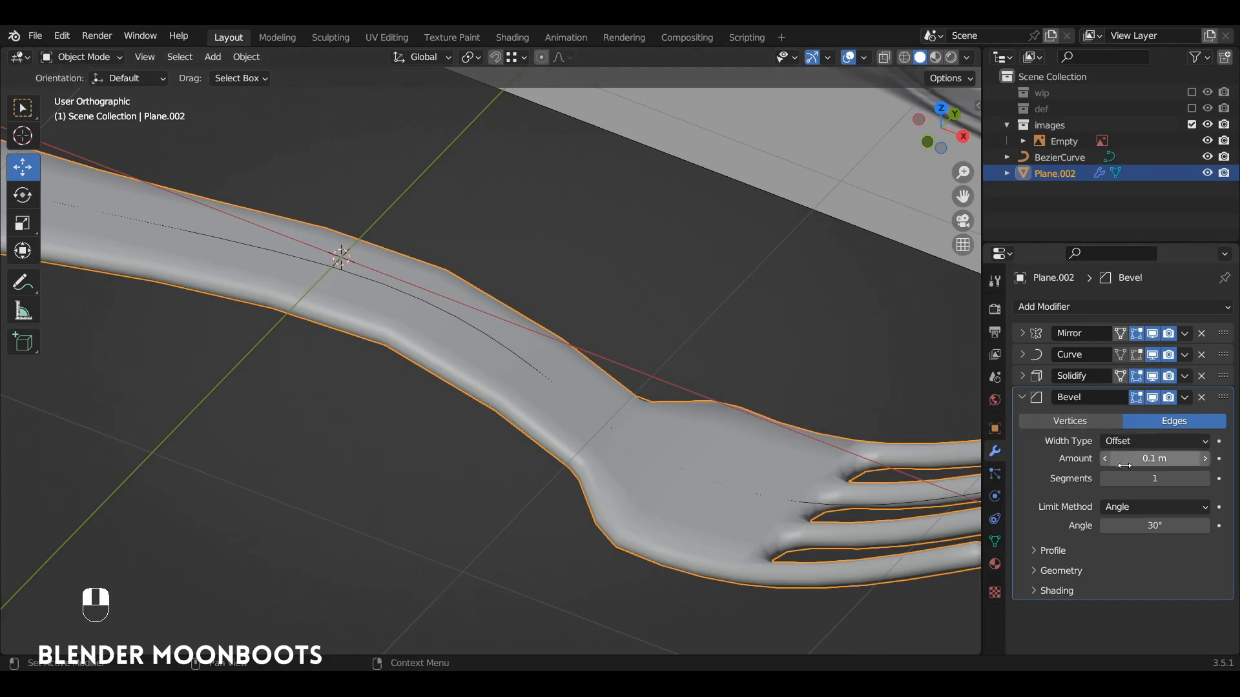
pyautogui.click(1206, 479)
pyautogui.keyDown('alt'); pyautogui.keyDown('shift'); pyautogui.moveTo(928, 470); pyautogui.dragTo(785, 373); pyautogui.keyUp('shift'); pyautogui.keyUp('alt')
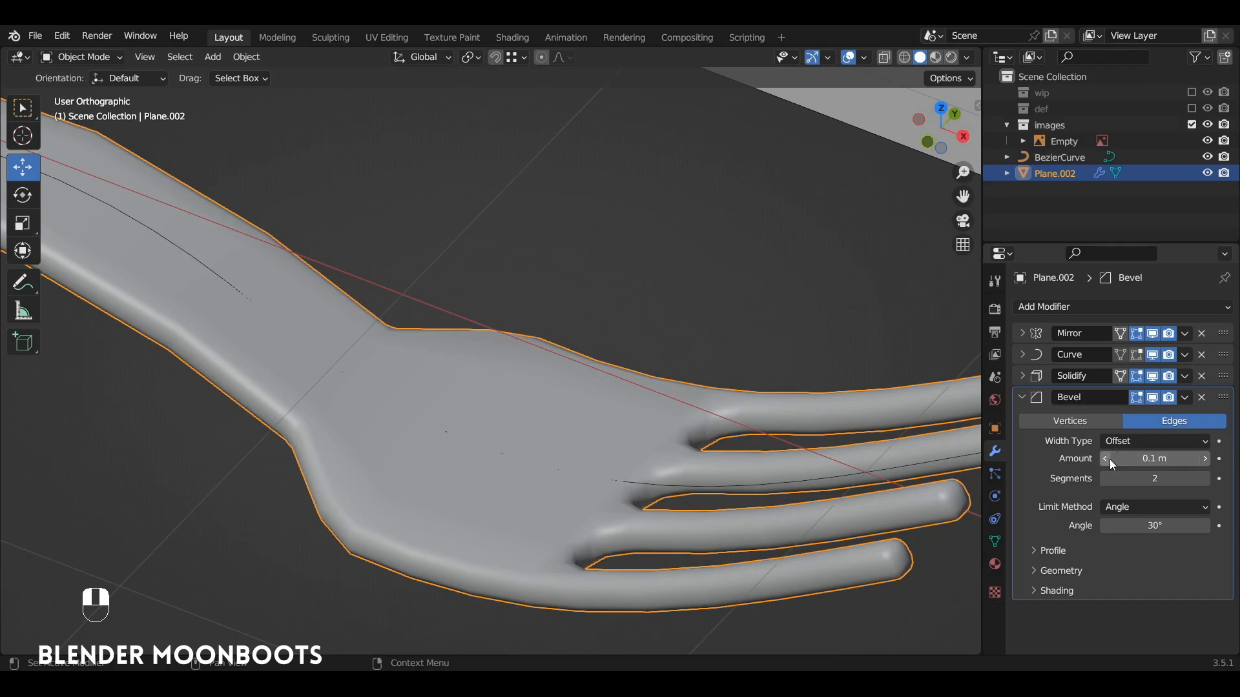
pyautogui.keyDown('shift'); pyautogui.moveTo(1082, 463); pyautogui.dragTo(985, 471); pyautogui.keyUp('shift')
pyautogui.keyDown('alt'); pyautogui.moveTo(842, 405); pyautogui.dragTo(833, 326); pyautogui.keyUp('alt')
pyautogui.click(1021, 397)
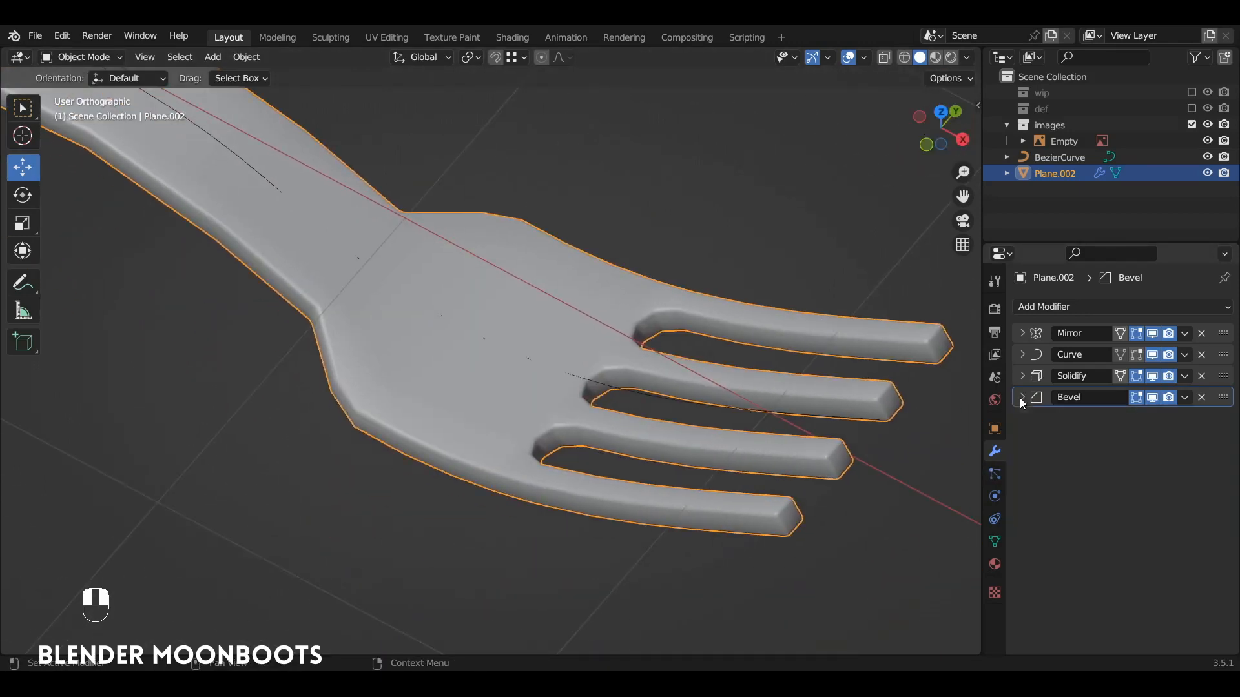
# Add a Subdivision Surface modifier to the fork with 2 viewport levels
pyautogui.click(1052, 306)
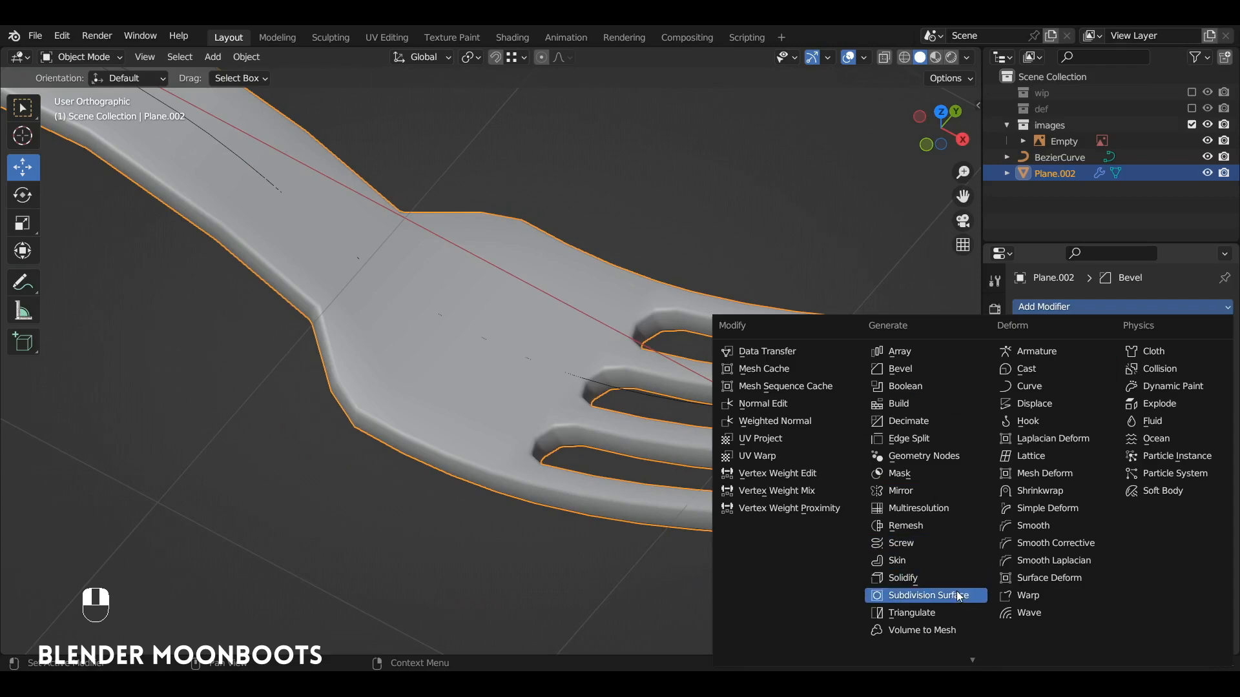
pyautogui.click(955, 594)
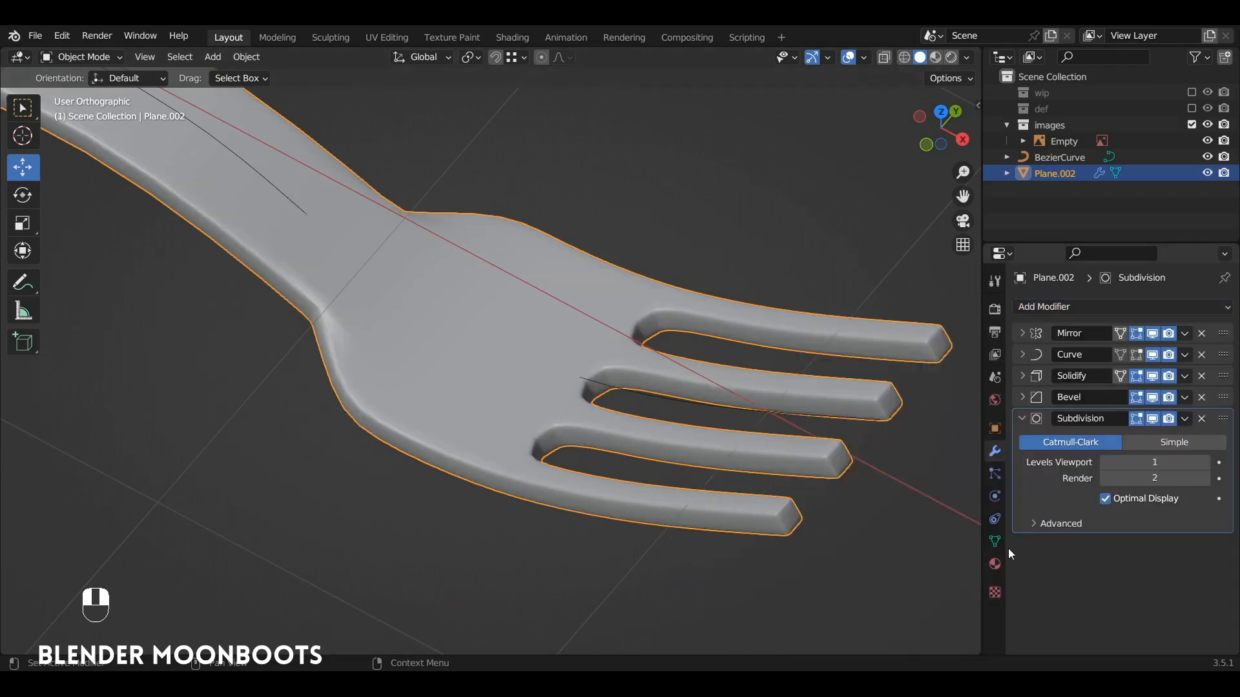
pyautogui.click(1205, 463)
# Raise the Bevel modifier's angle limit to 49° to round off the end of the fork's handle
pyautogui.keyDown('alt'); pyautogui.moveTo(741, 366); pyautogui.dragTo(596, 398); pyautogui.keyUp('alt')
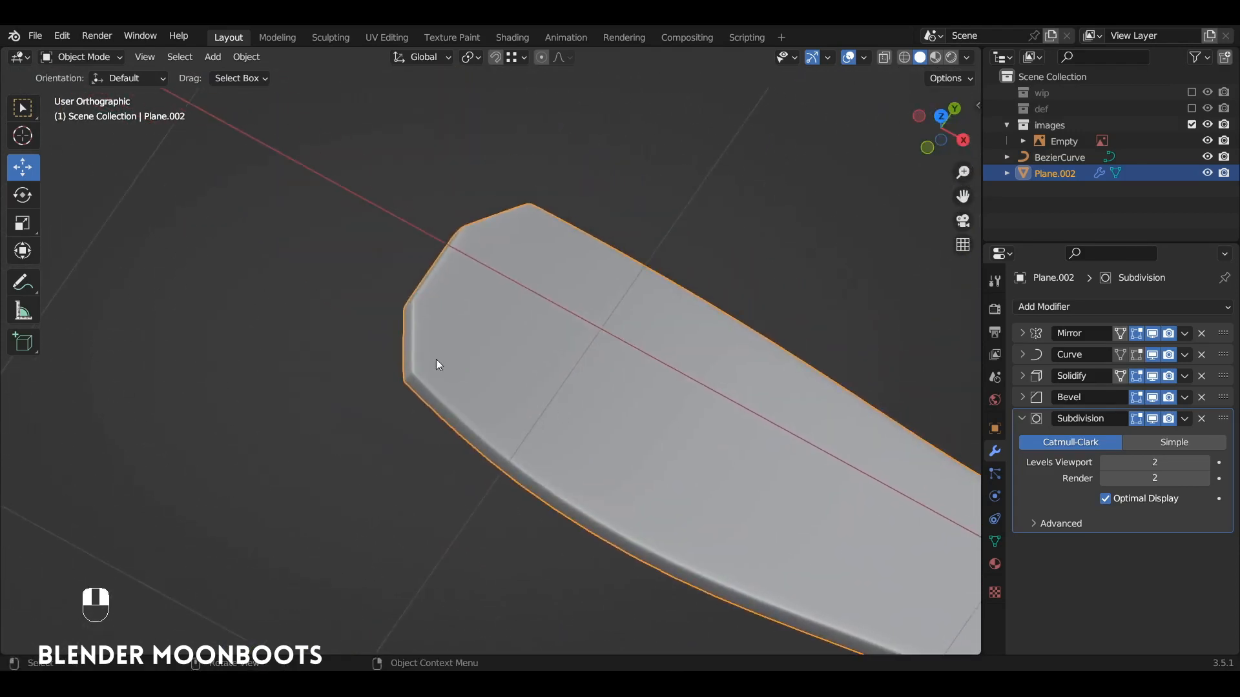
pyautogui.keyDown('ctrl'); pyautogui.keyDown('alt'); pyautogui.moveTo(435, 359); pyautogui.dragTo(440, 313); pyautogui.keyUp('alt'); pyautogui.keyUp('ctrl')
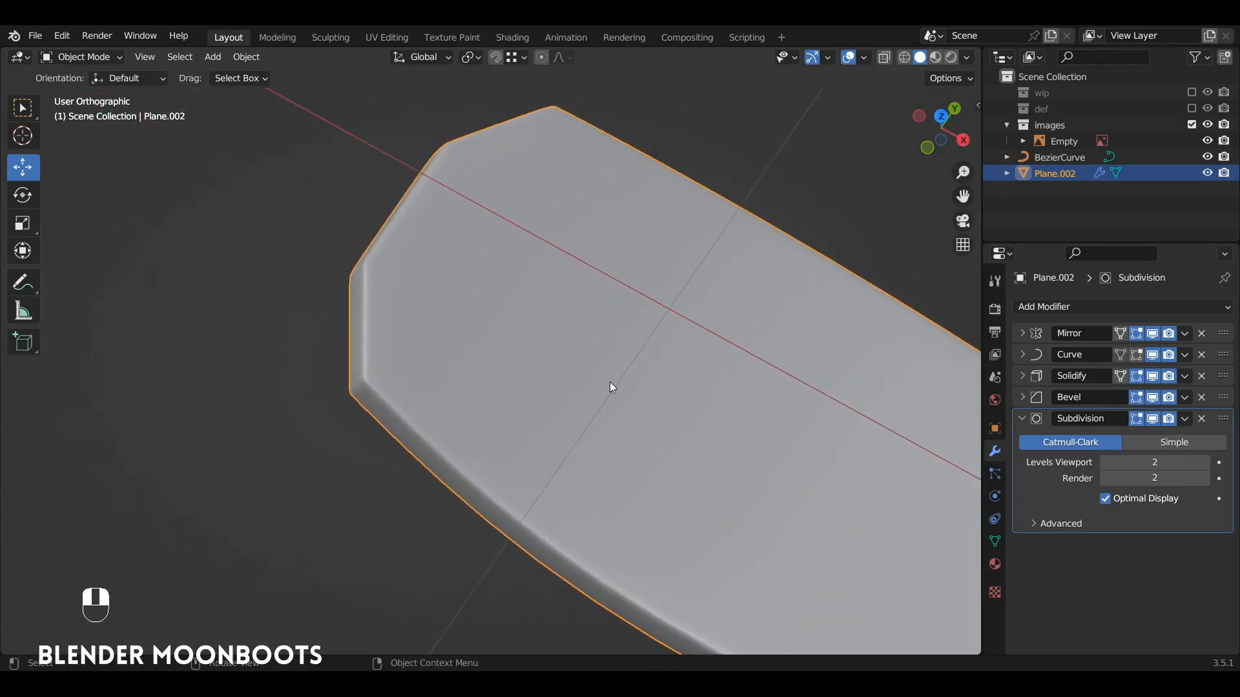
pyautogui.click(1022, 397)
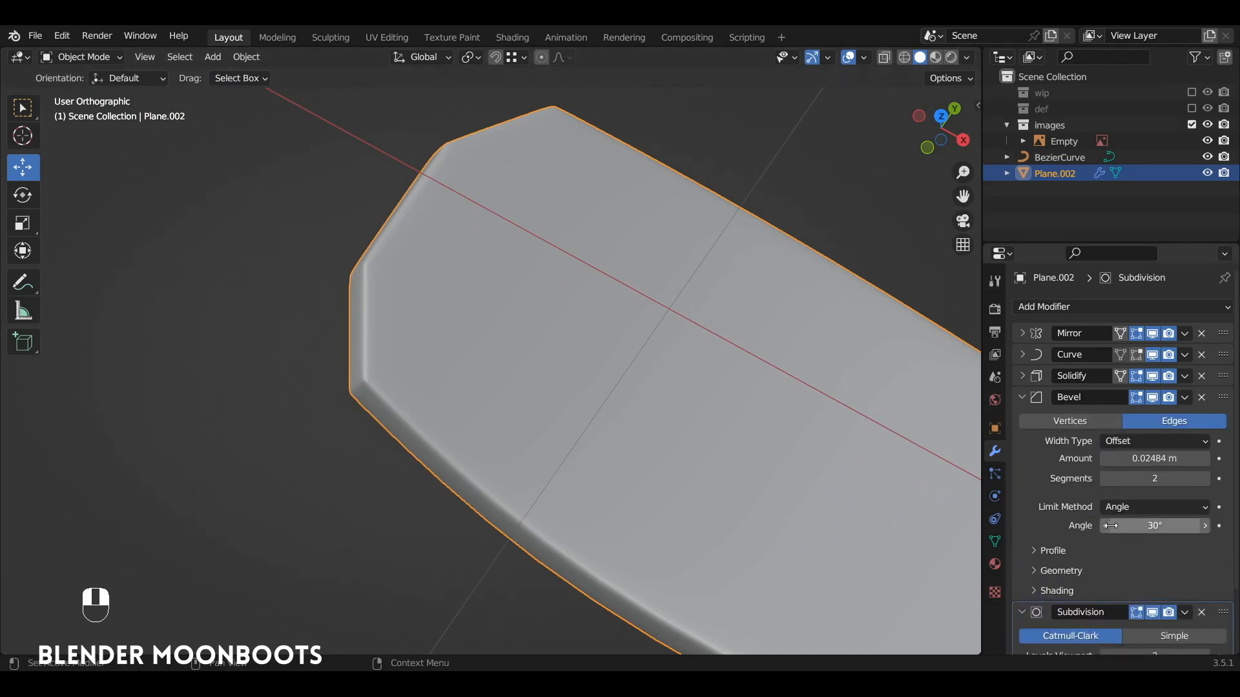
pyautogui.moveTo(1126, 525); pyautogui.dragTo(1202, 520)
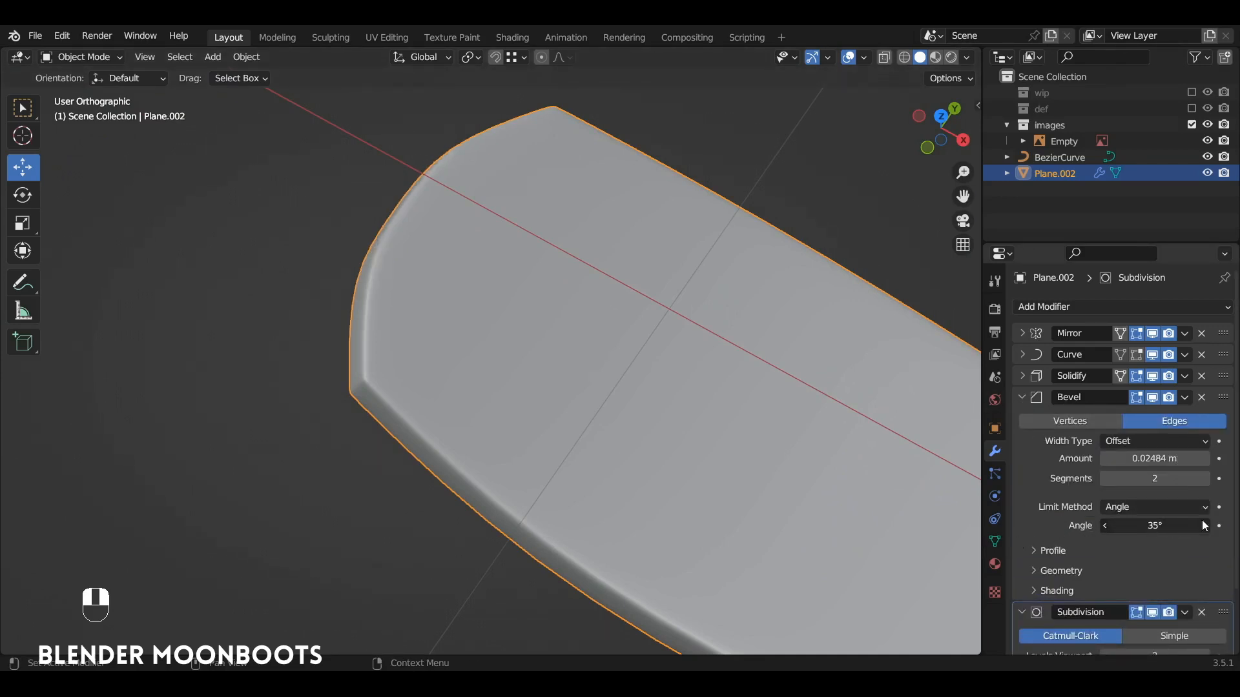
pyautogui.moveTo(1103, 526); pyautogui.dragTo(1213, 526)
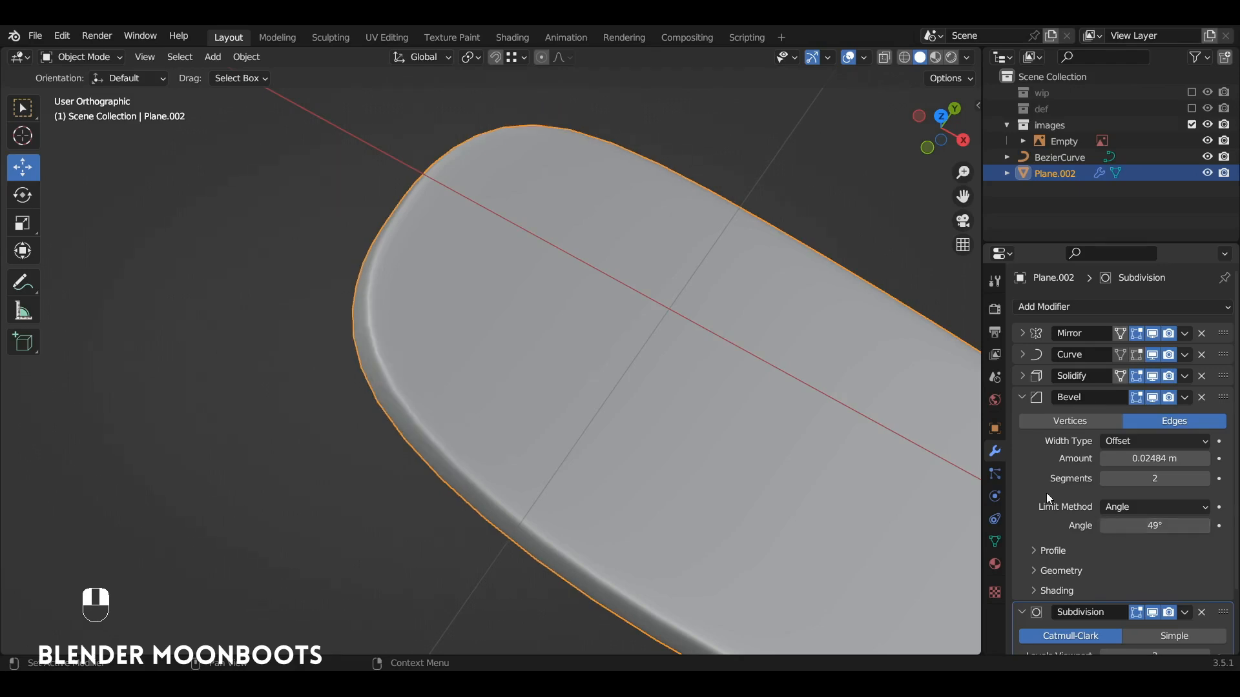
# Examine the fork from several sides and compare its flat edit-mode mesh with the bent object-mode shape
pyautogui.keyDown('ctrl'); pyautogui.keyDown('alt'); pyautogui.moveTo(904, 452); pyautogui.dragTo(516, 329); pyautogui.keyUp('alt'); pyautogui.keyUp('ctrl')
pyautogui.keyDown('ctrl'); pyautogui.keyDown('alt'); pyautogui.moveTo(517, 329); pyautogui.dragTo(568, 320); pyautogui.keyUp('alt'); pyautogui.keyUp('ctrl')
pyautogui.keyDown('alt'); pyautogui.keyDown('shift'); pyautogui.moveTo(830, 513); pyautogui.dragTo(577, 416); pyautogui.keyUp('shift'); pyautogui.keyUp('alt')
pyautogui.keyDown('alt'); pyautogui.moveTo(578, 416); pyautogui.dragTo(676, 363); pyautogui.keyUp('alt')
pyautogui.keyDown('ctrl'); pyautogui.keyDown('alt'); pyautogui.moveTo(676, 363); pyautogui.dragTo(637, 390); pyautogui.keyUp('alt'); pyautogui.keyUp('ctrl')
pyautogui.press('Tab')
pyautogui.press('Tab')
pyautogui.press('Tab')
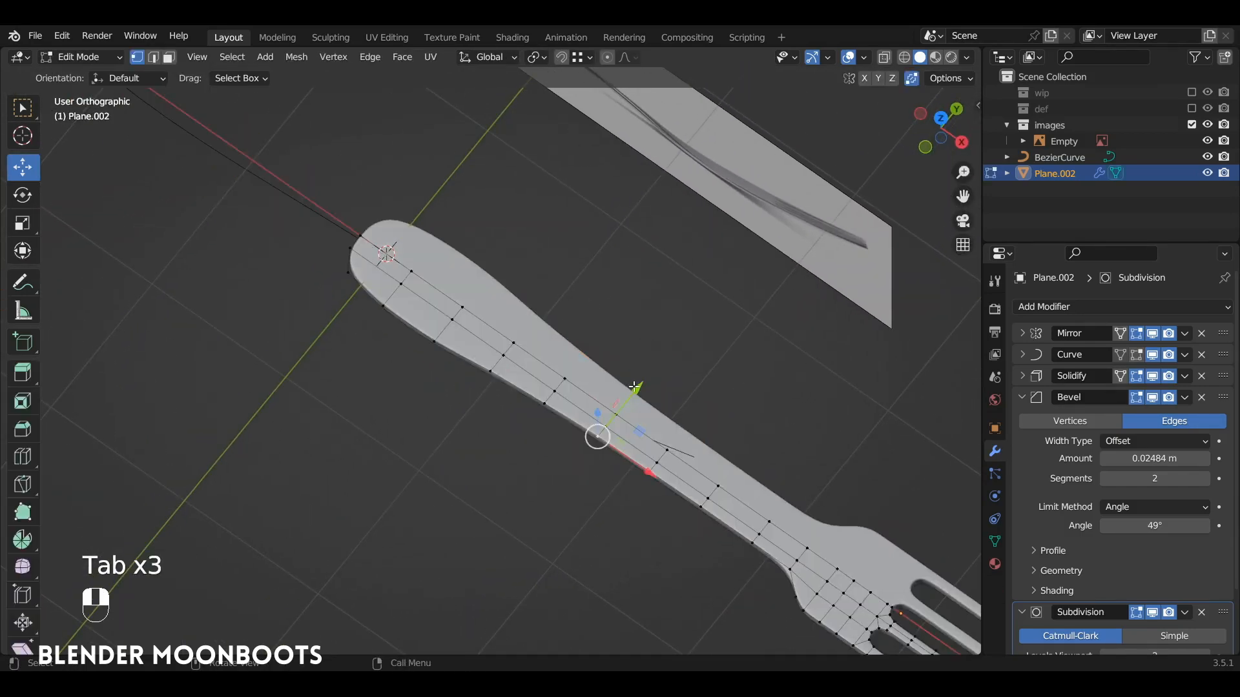
pyautogui.keyDown('alt'); pyautogui.moveTo(630, 385); pyautogui.dragTo(560, 354); pyautogui.keyUp('alt')
pyautogui.press('Tab')
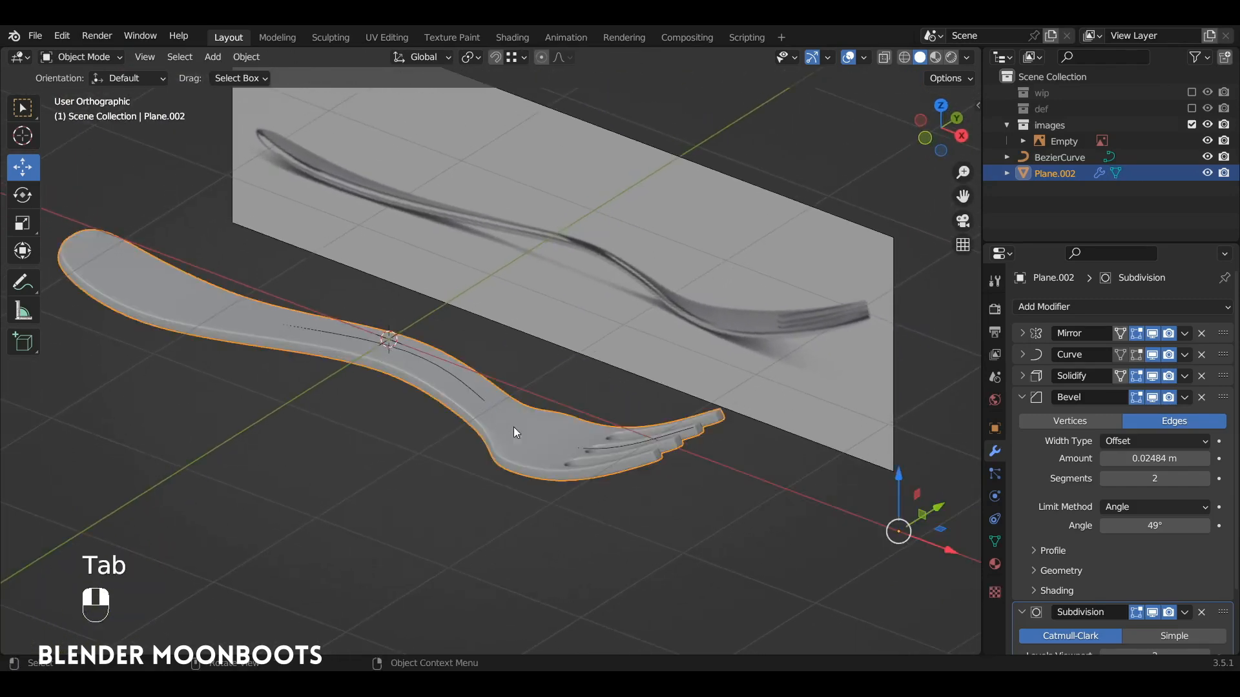
# Enable the Curve modifier's edit-mode and on-cage display and check the fork in edit mode
pyautogui.press('Tab')
pyautogui.press('Tab')
pyautogui.press('Tab')
pyautogui.press('Tab')
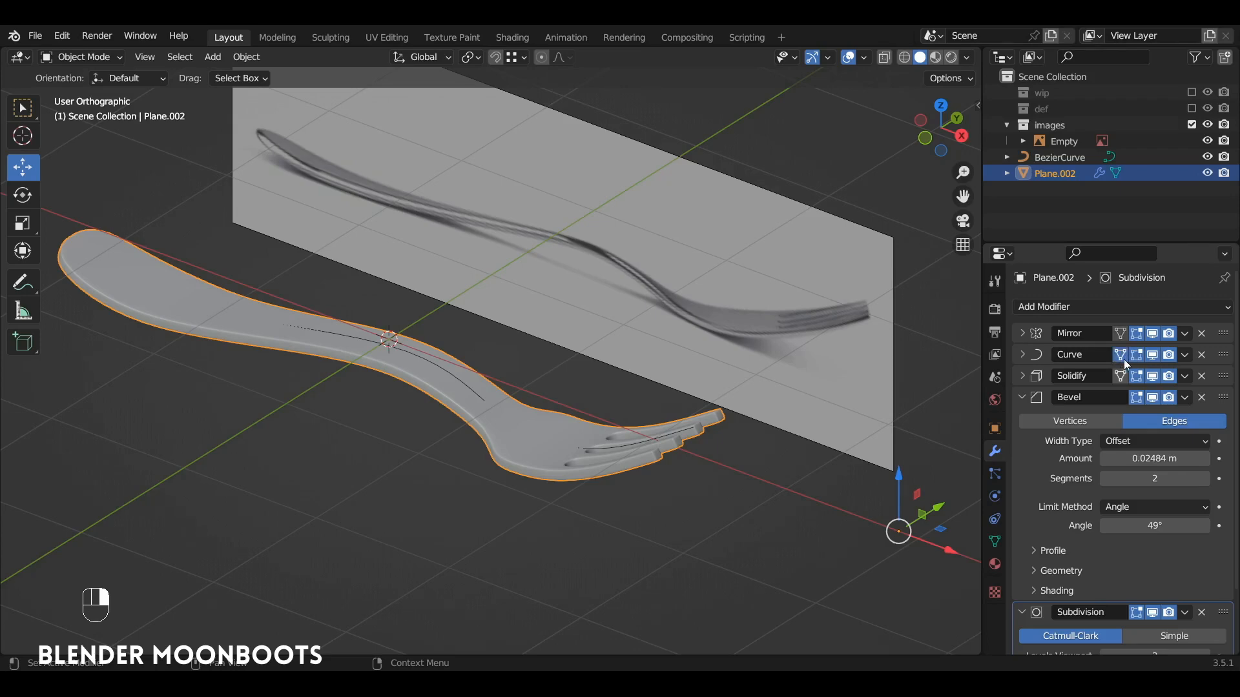
# In edit mode, move the vertices where the fork's handle meets the head about 0.037 m inward along Y to narrow the neck
pyautogui.press('Tab')
pyautogui.keyDown('alt'); pyautogui.moveTo(592, 420); pyautogui.dragTo(587, 387); pyautogui.keyUp('alt')
pyautogui.keyDown('alt'); pyautogui.keyDown('shift'); pyautogui.moveTo(587, 387); pyautogui.dragTo(607, 361); pyautogui.keyUp('shift'); pyautogui.keyUp('alt')
pyautogui.keyDown('ctrl'); pyautogui.keyDown('alt'); pyautogui.moveTo(607, 362); pyautogui.dragTo(671, 445); pyautogui.keyUp('alt'); pyautogui.keyUp('ctrl')
pyautogui.moveTo(671, 445)
pyautogui.keyDown('alt'); pyautogui.keyDown('shift'); pyautogui.mouseDown()
pyautogui.moveTo(668, 434)
pyautogui.moveTo(678, 443)
pyautogui.mouseUp(); pyautogui.keyUp('shift'); pyautogui.keyUp('alt')
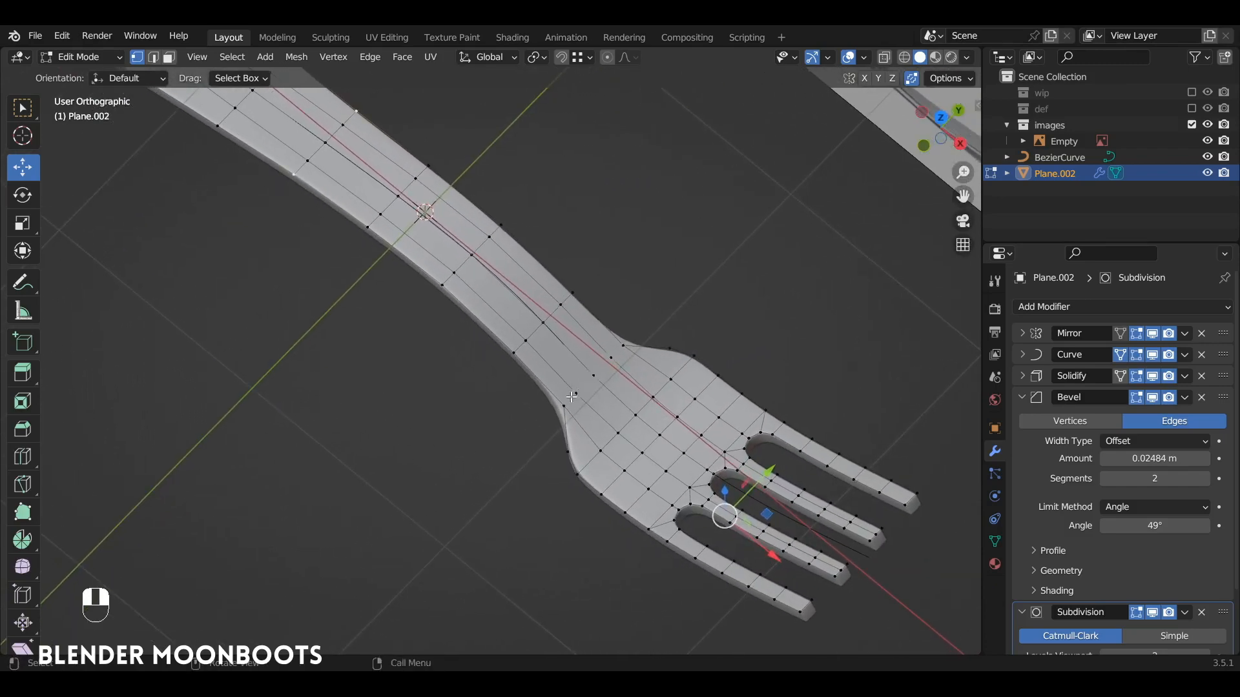
pyautogui.click(563, 405)
pyautogui.press('y')
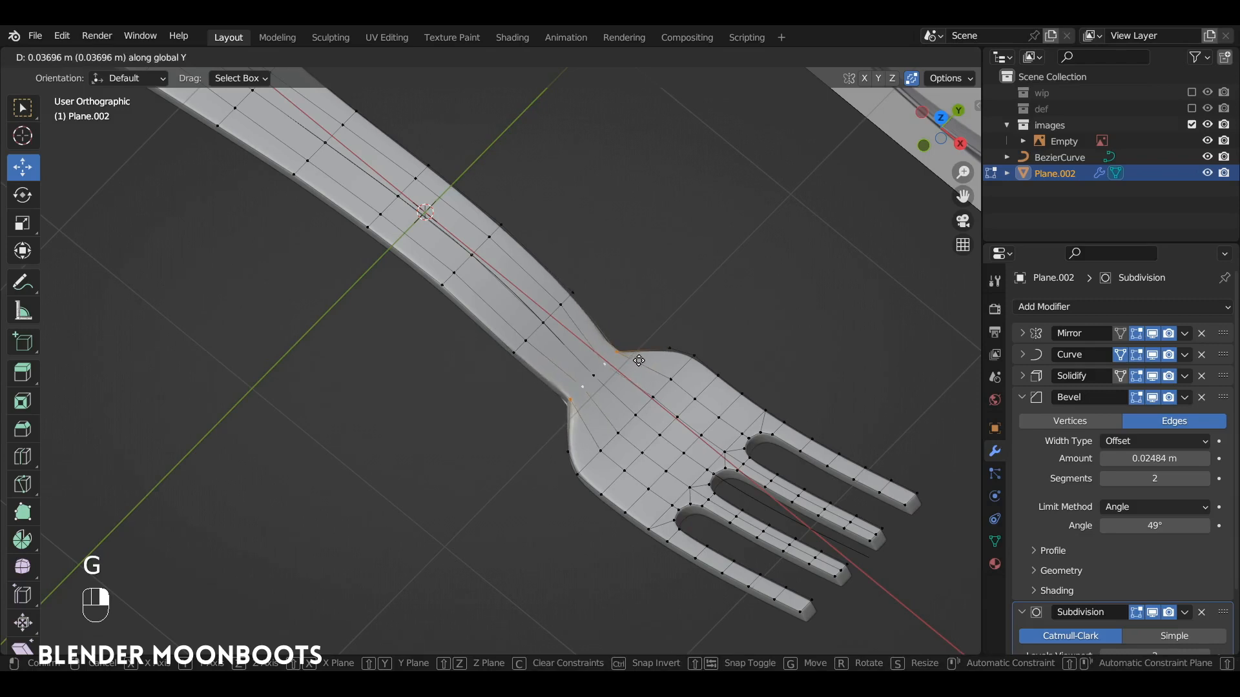
pyautogui.click(637, 359)
# Select the four side vertices of the handle just behind the neck and move them about 0.041 m inward along global Y
pyautogui.click(511, 352)
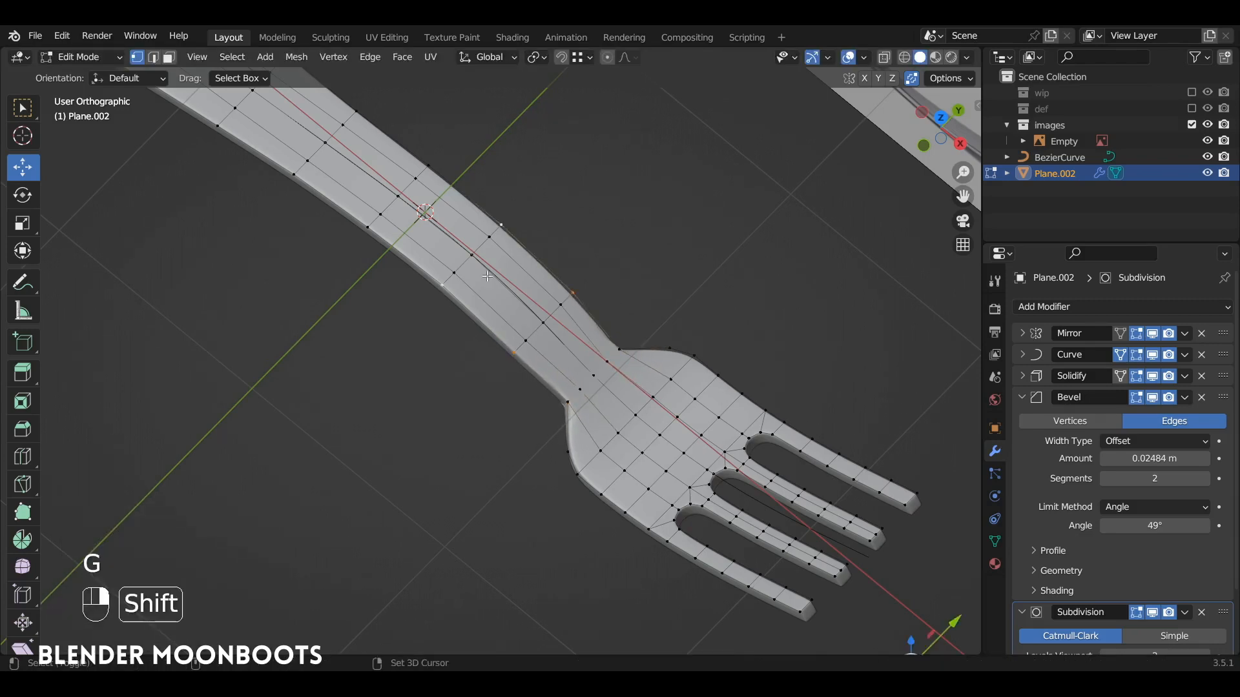
pyautogui.keyDown('shift'); pyautogui.click(571, 291); pyautogui.keyUp('shift')
pyautogui.click(876, 537)
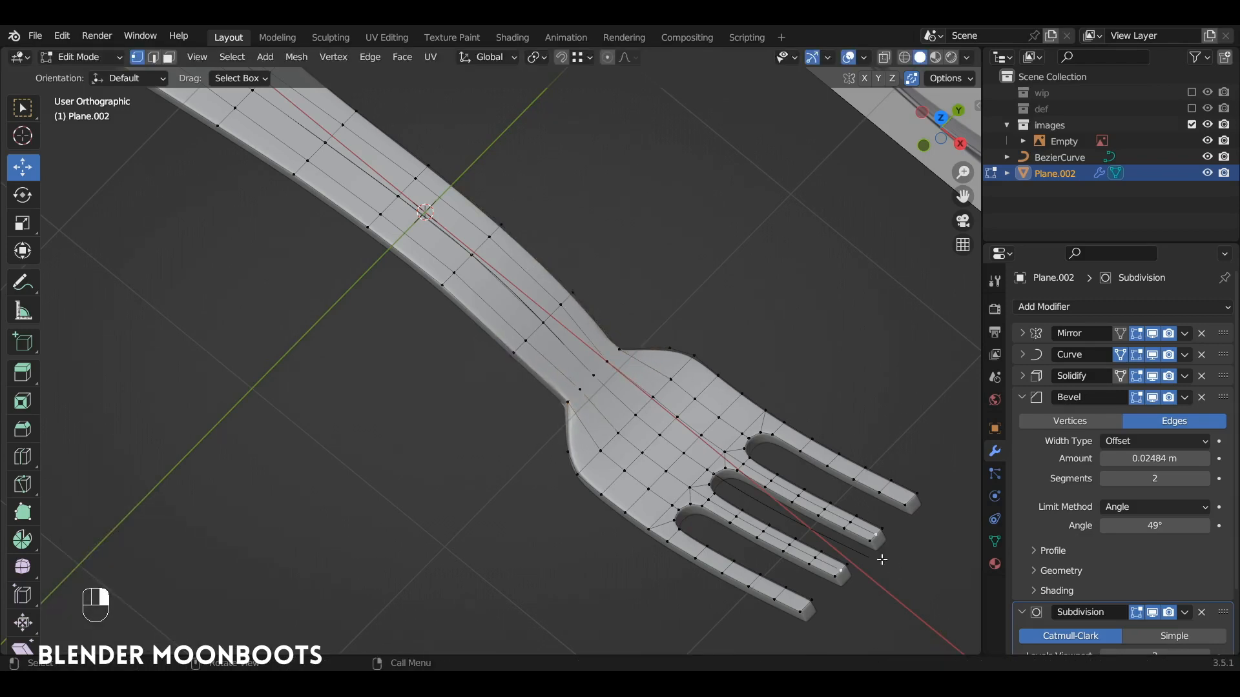
pyautogui.click(513, 353)
pyautogui.keyDown('shift'); pyautogui.click(443, 285); pyautogui.keyUp('shift')
pyautogui.keyDown('shift'); pyautogui.click(454, 273); pyautogui.keyUp('shift')
pyautogui.keyDown('shift'); pyautogui.click(525, 340); pyautogui.keyUp('shift')
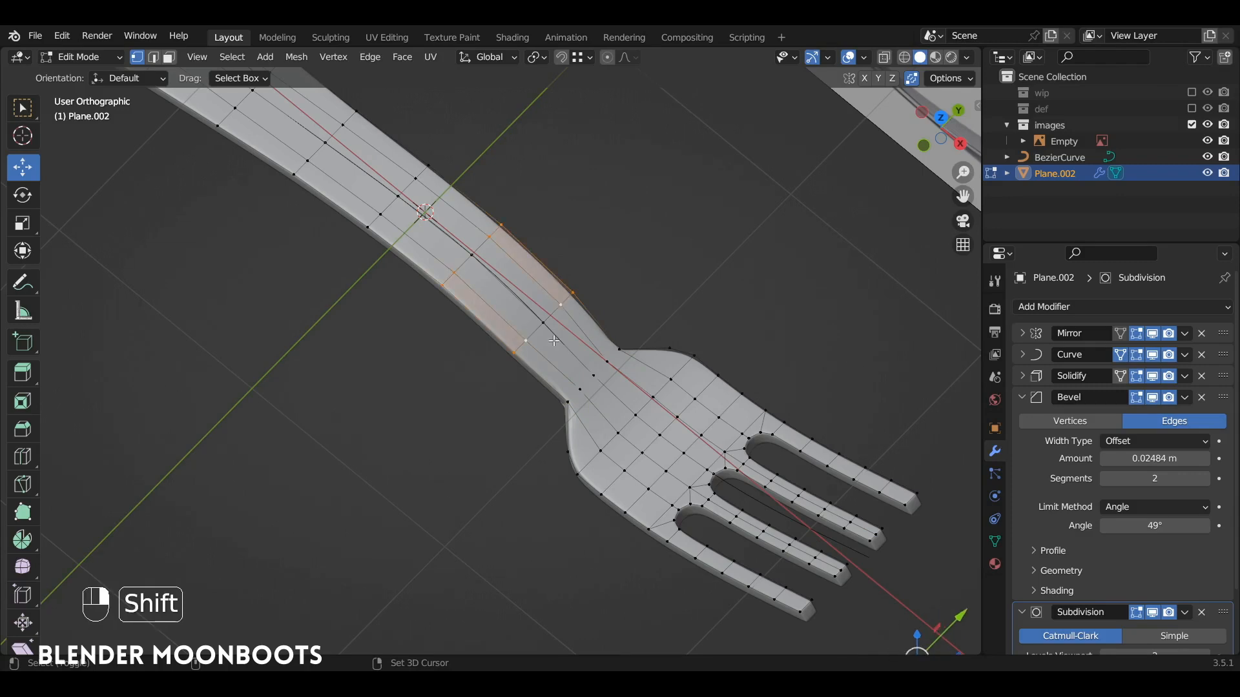
pyautogui.press('g')
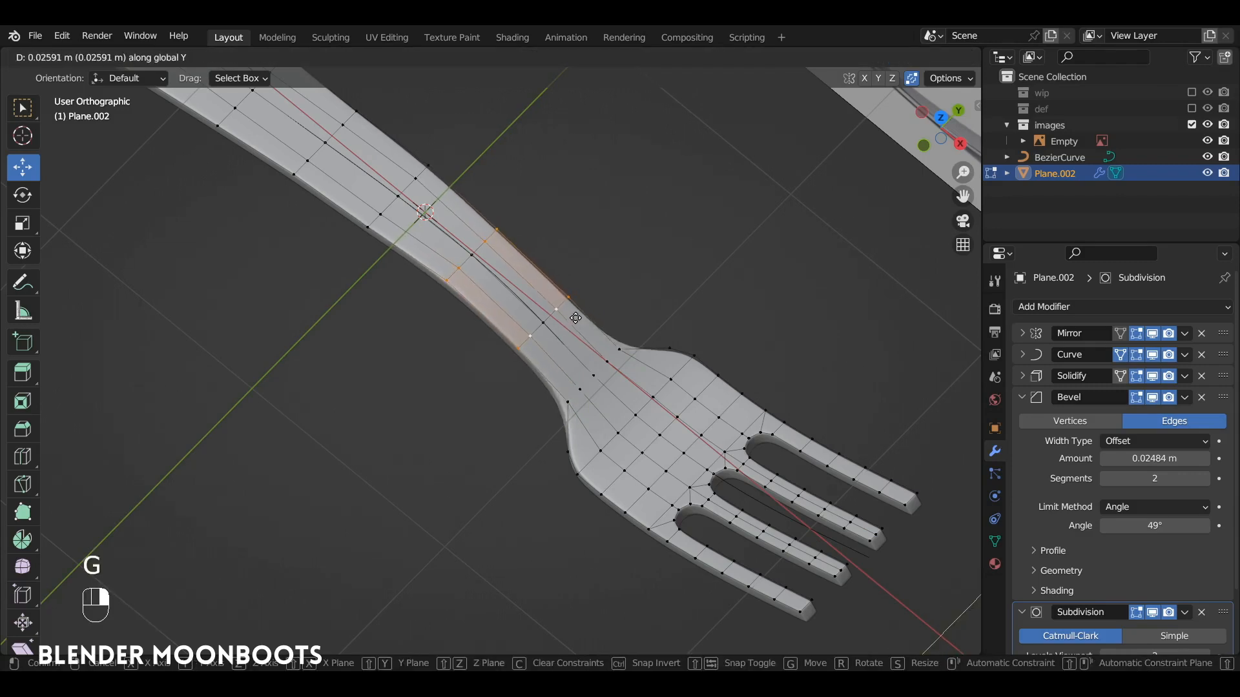
pyautogui.click(577, 316)
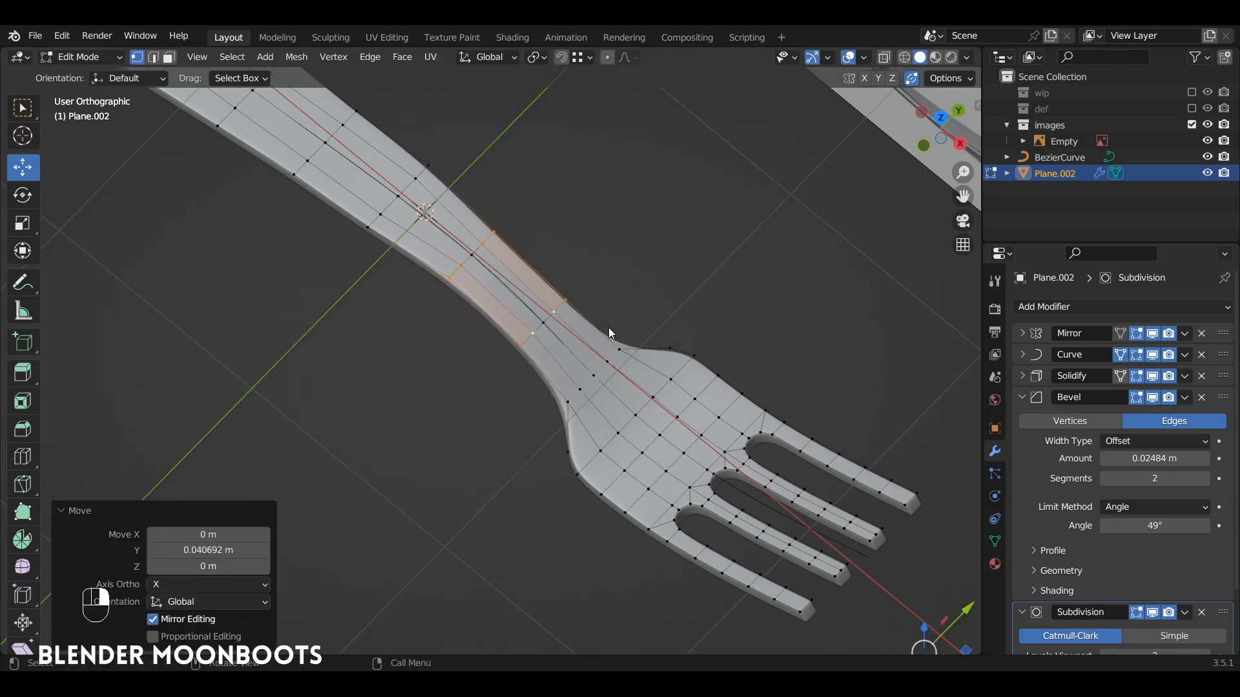
# Check the fork in object mode, then move the outer edge vertex at the head's shoulder about 0.028 m inward along Y in edit mode
pyautogui.press('Tab')
pyautogui.scroll(-3, 616, 310)
pyautogui.keyDown('alt'); pyautogui.moveTo(616, 310); pyautogui.dragTo(618, 401, button='middle'); pyautogui.keyUp('alt')
pyautogui.keyDown('alt'); pyautogui.keyDown('shift'); pyautogui.moveTo(619, 401); pyautogui.dragTo(598, 313); pyautogui.keyUp('shift'); pyautogui.keyUp('alt')
pyautogui.press('Tab')
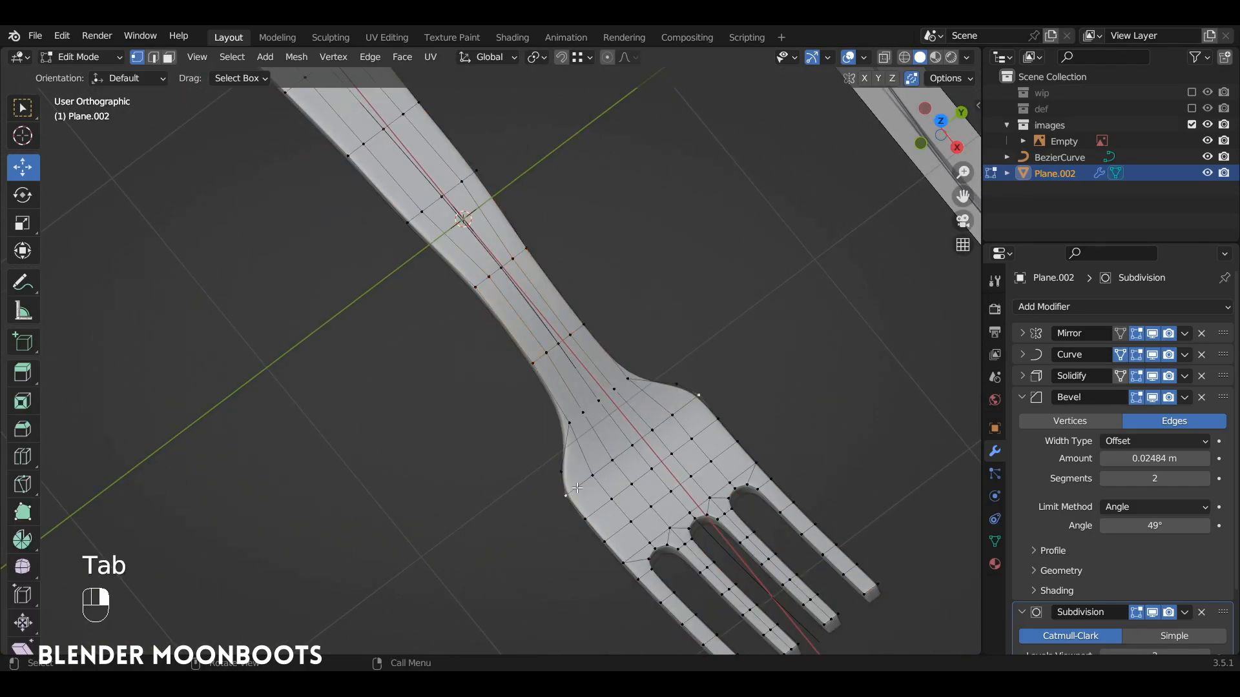
pyautogui.press('g')
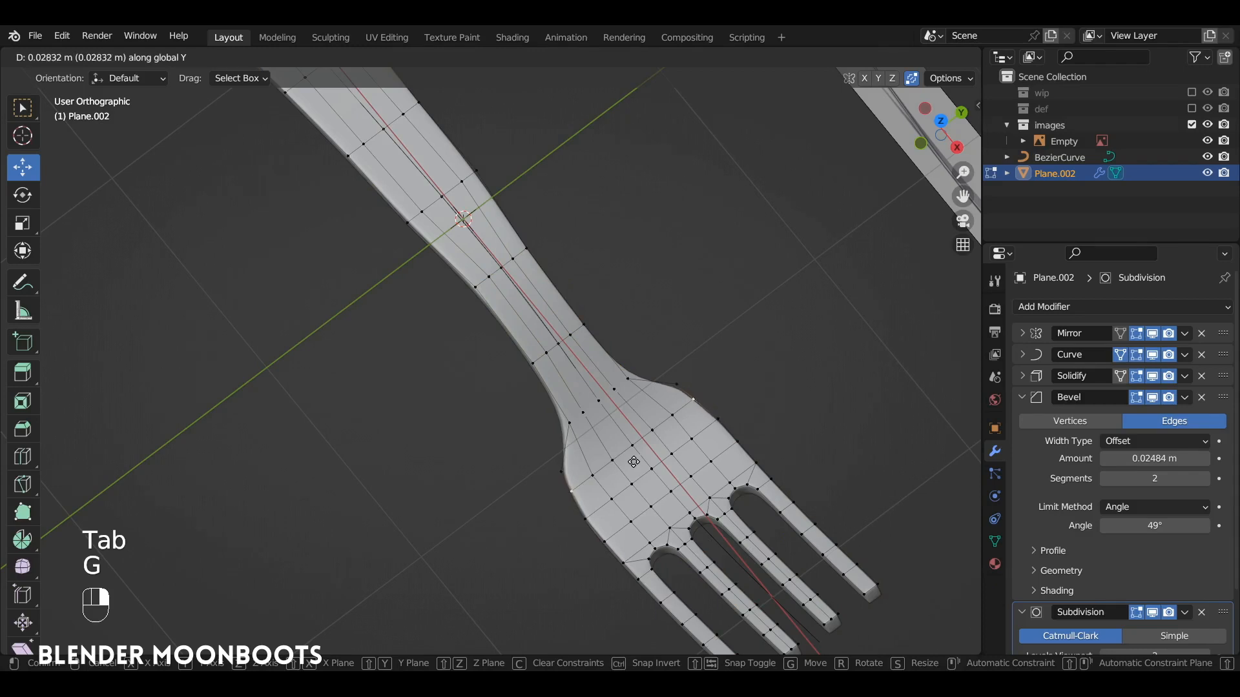